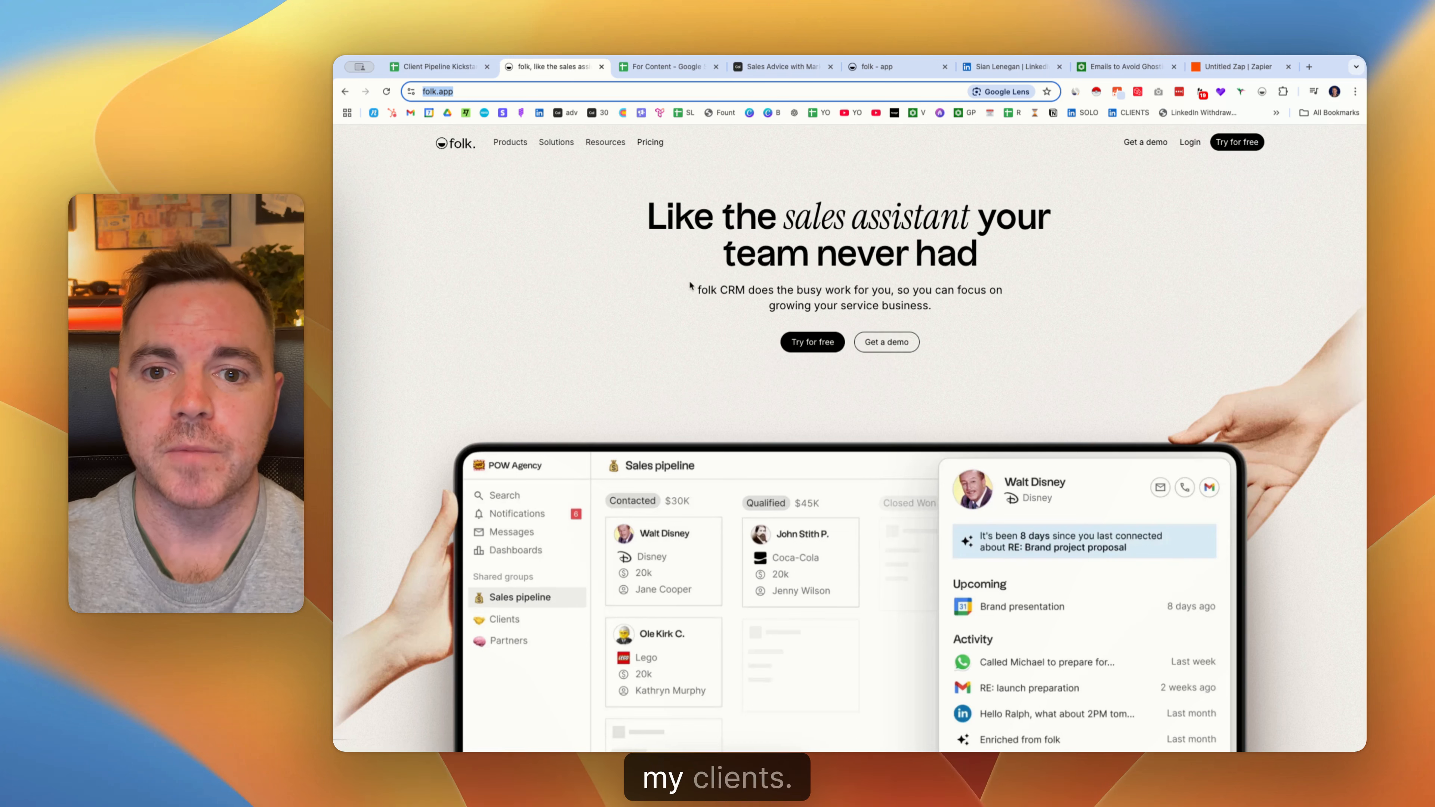
Scroll through the folk homepage's feature sections and Capture demo, then open the For Content spreadsheet.
scroll(673, 301, "down", 2)
scroll(673, 305, "down", 10)
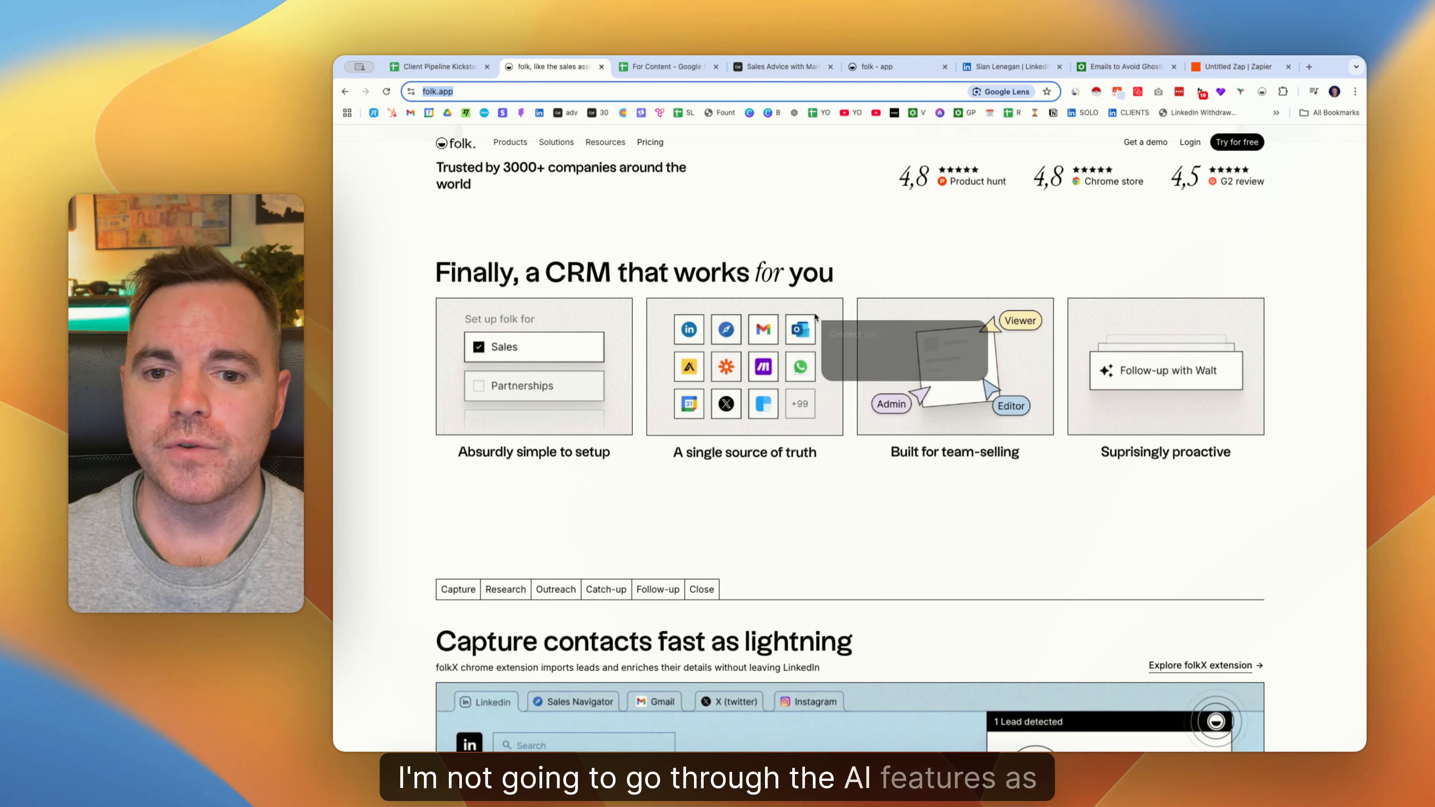
scroll(815, 318, "down", 4)
scroll(815, 318, "down", 3)
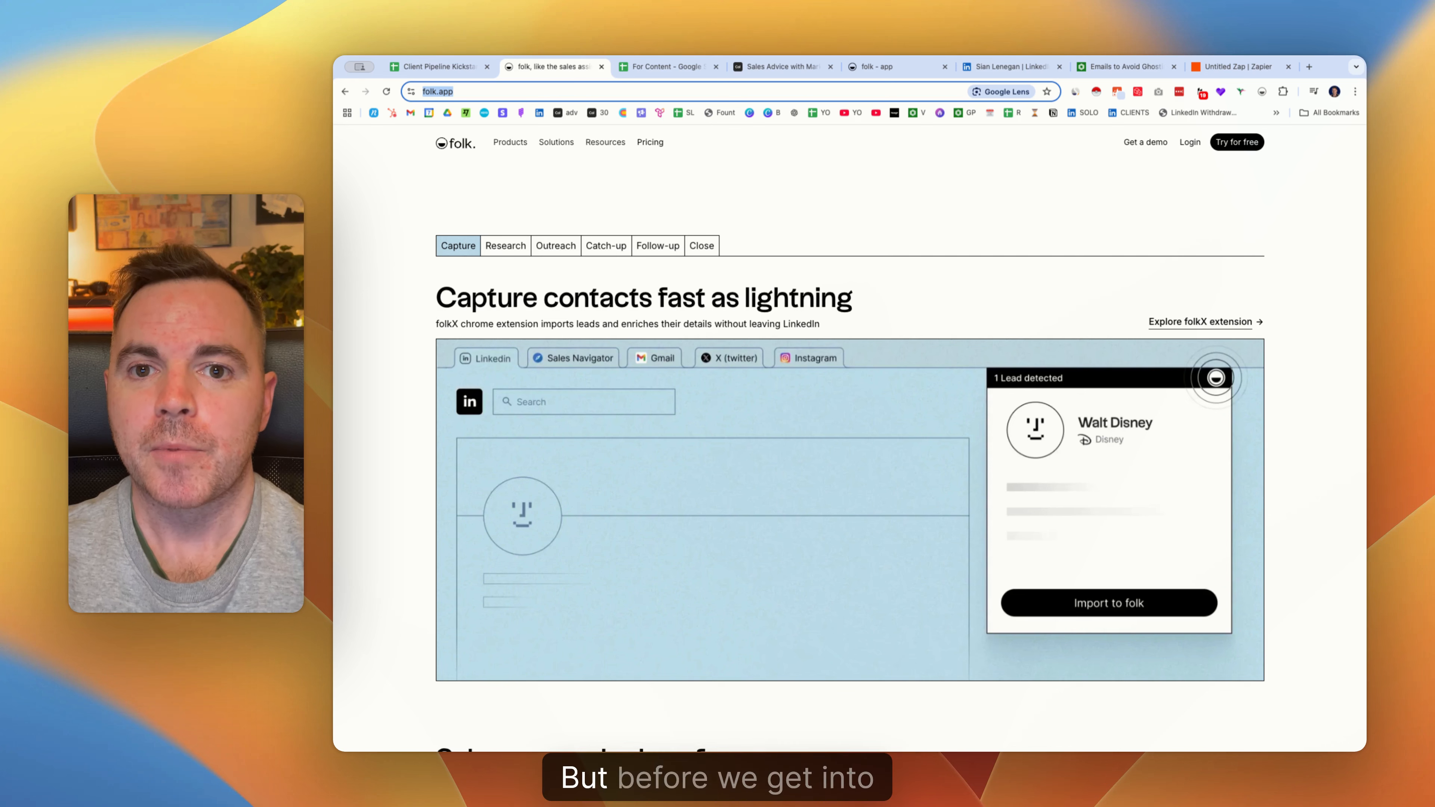
left_click(659, 66)
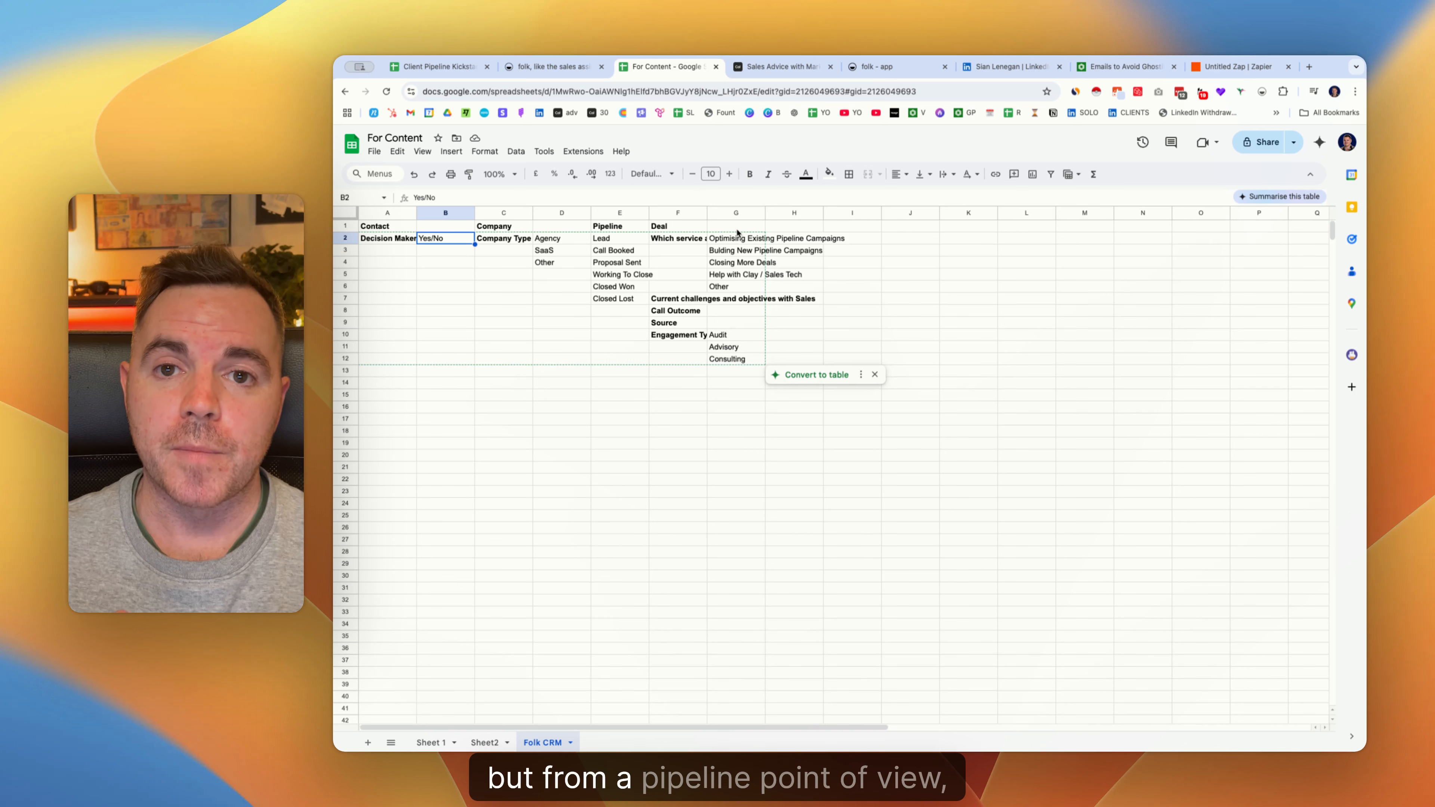
Widen column A to fit Decision Maker and column F to show the service question in F2.
left_click(632, 213)
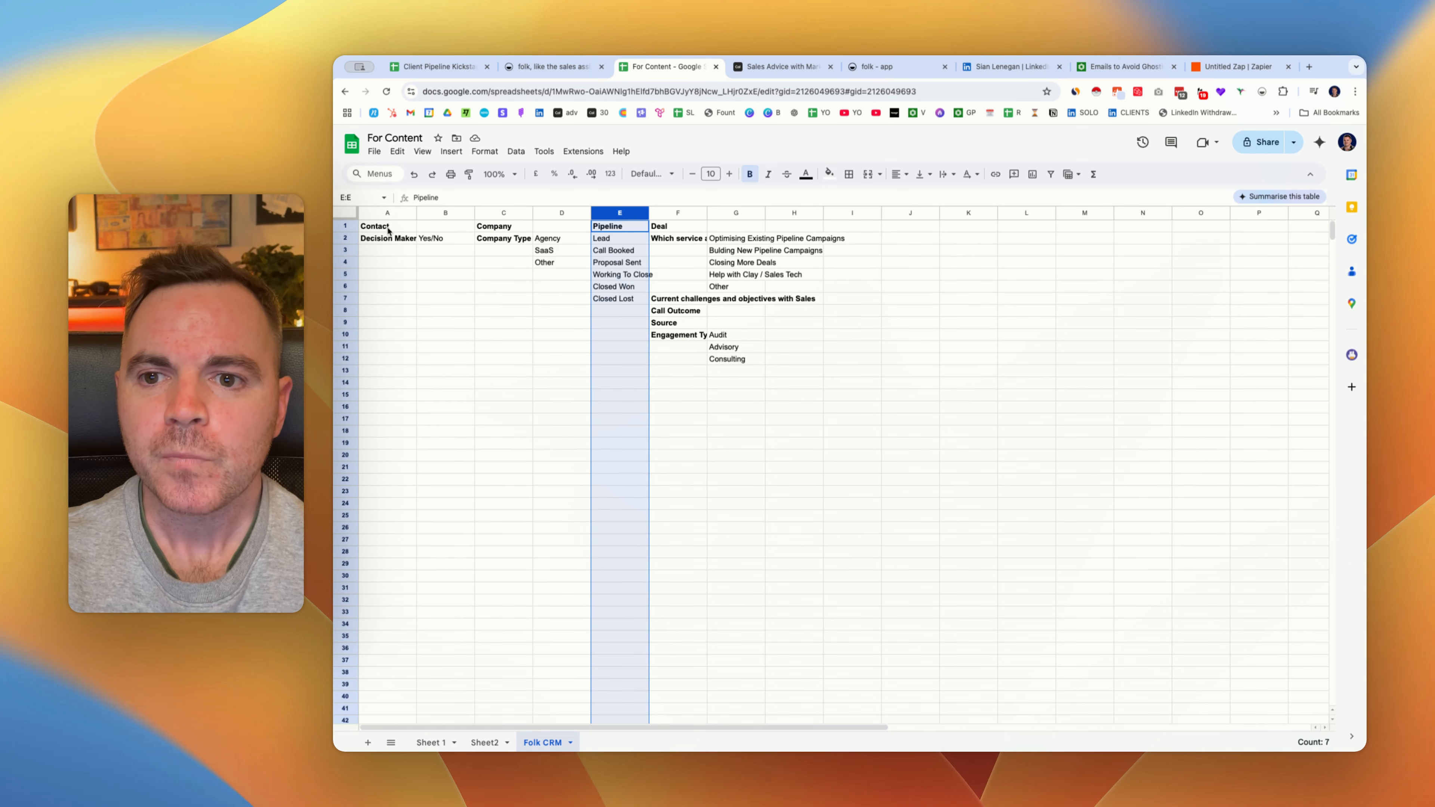
left_click_drag(416, 213, 457, 212)
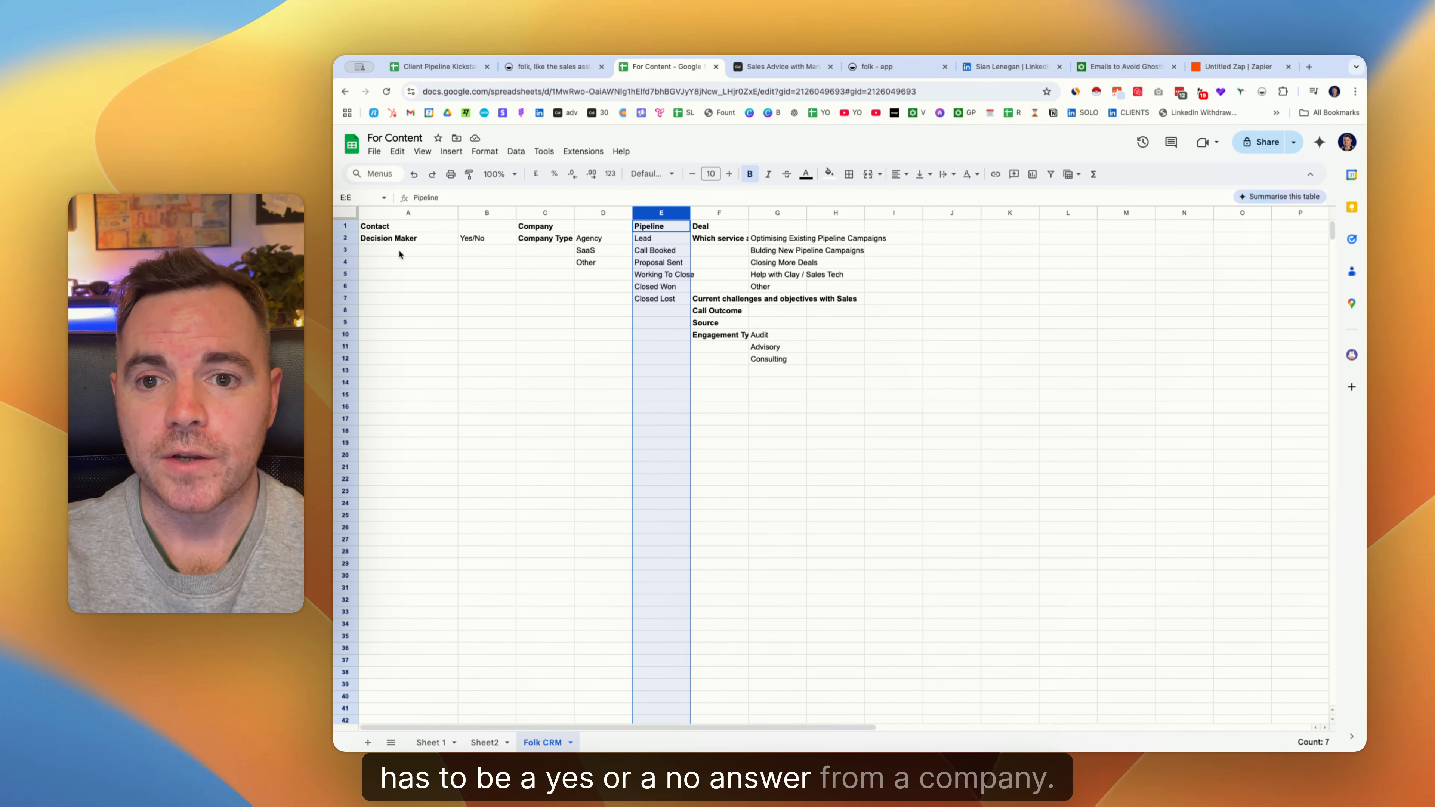
left_click(547, 239)
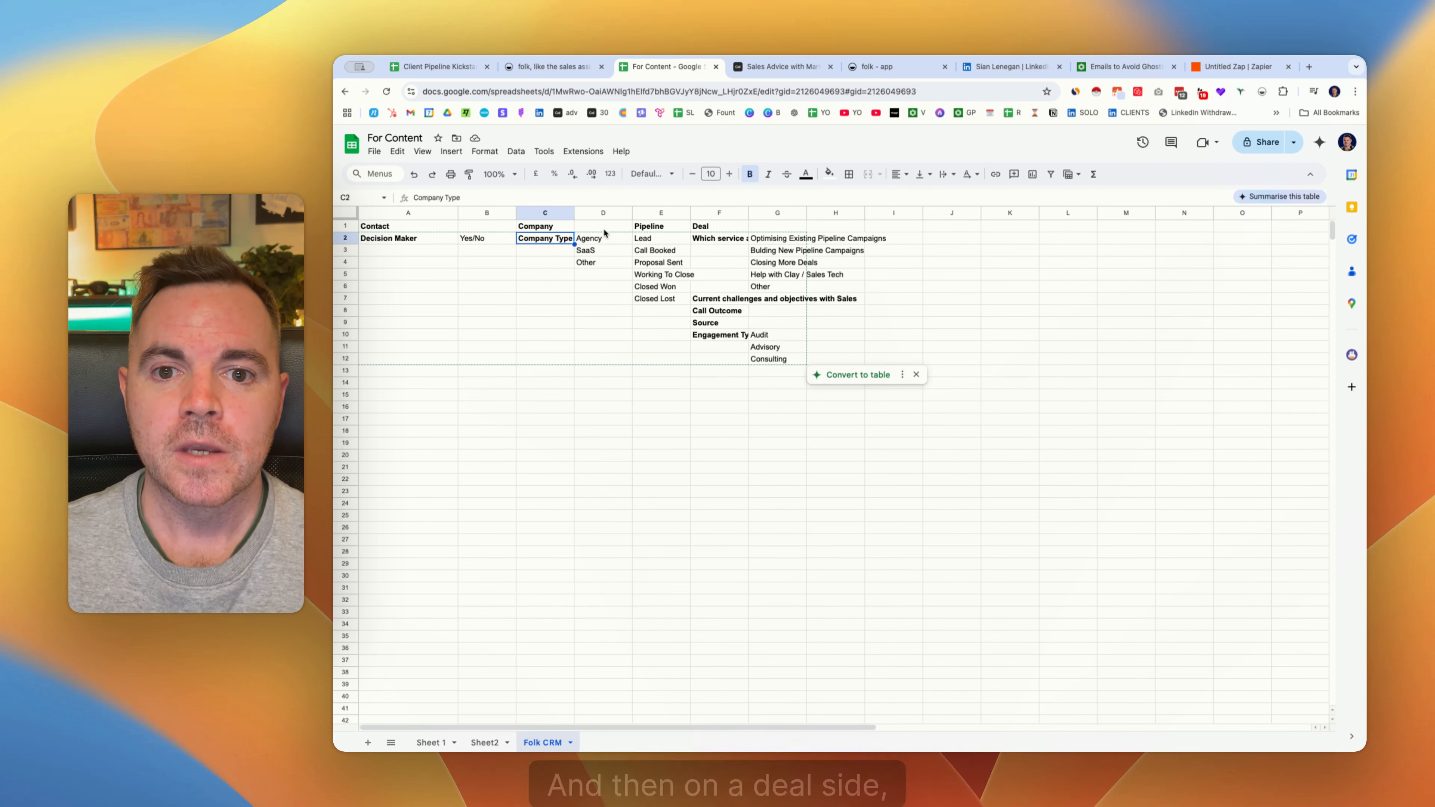
left_click(737, 229)
left_click_drag(749, 212, 796, 213)
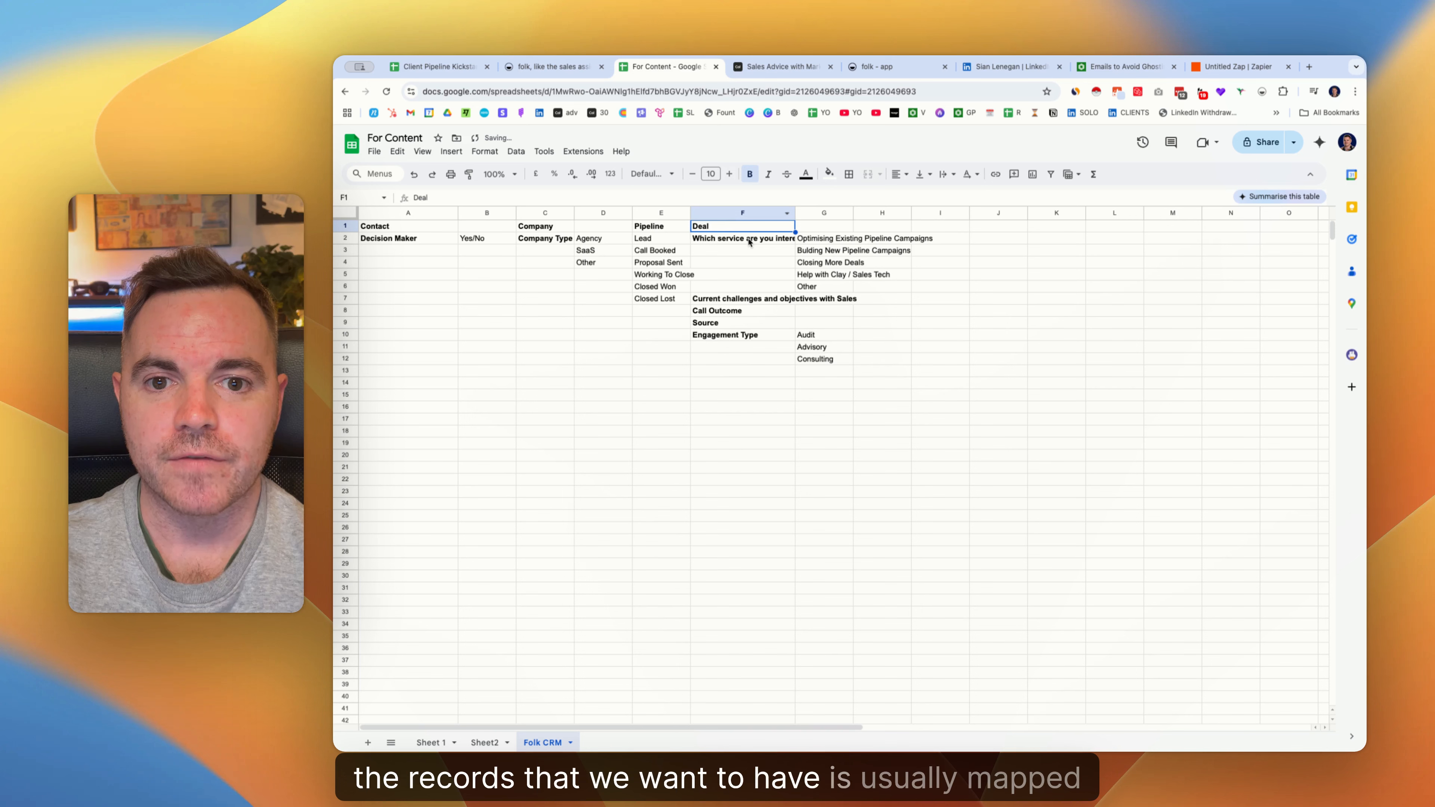
left_click(750, 242)
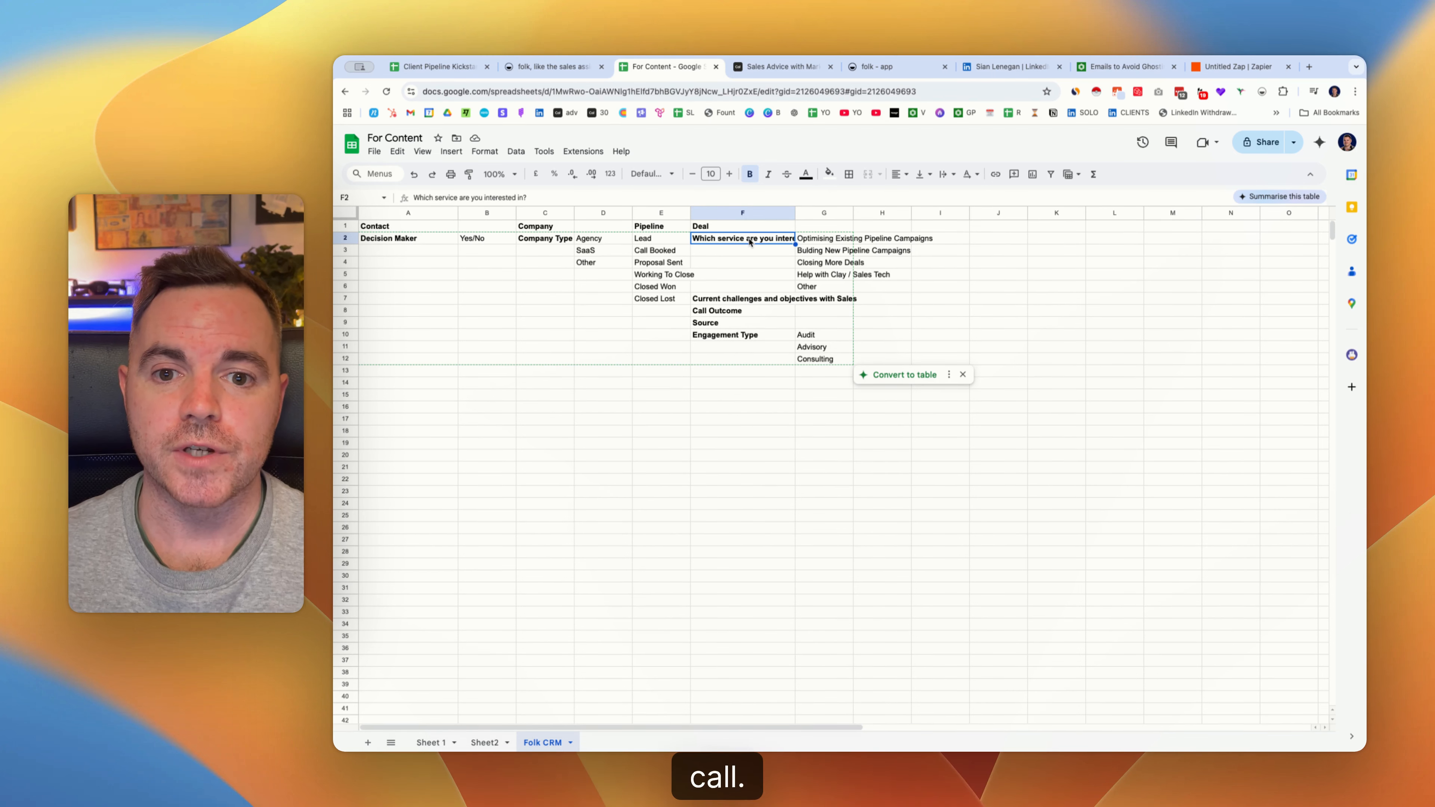
left_click(747, 68)
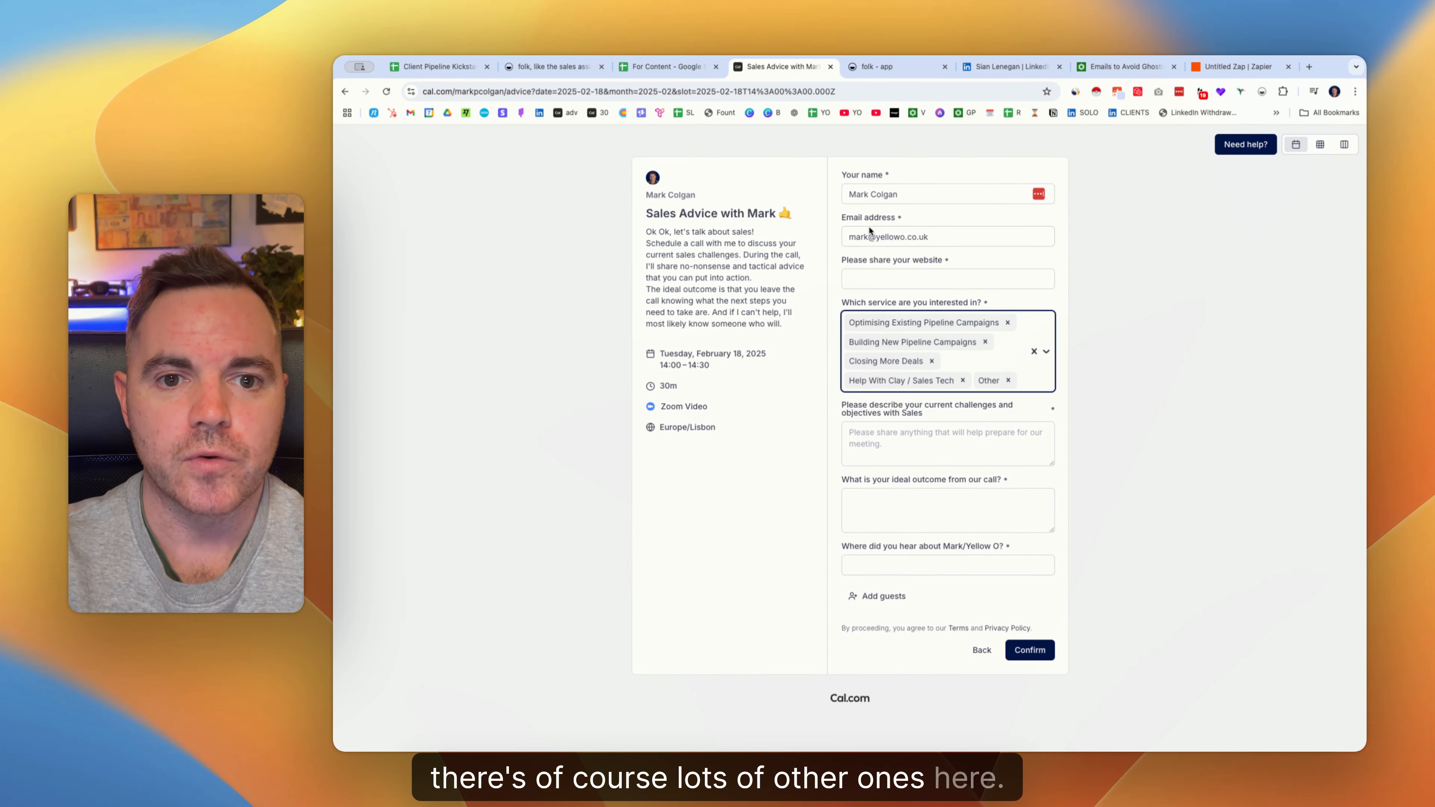
Review the Cal.com form's website, challenges and ideal outcome questions, then return to the Folk CRM sheet.
left_click(873, 271)
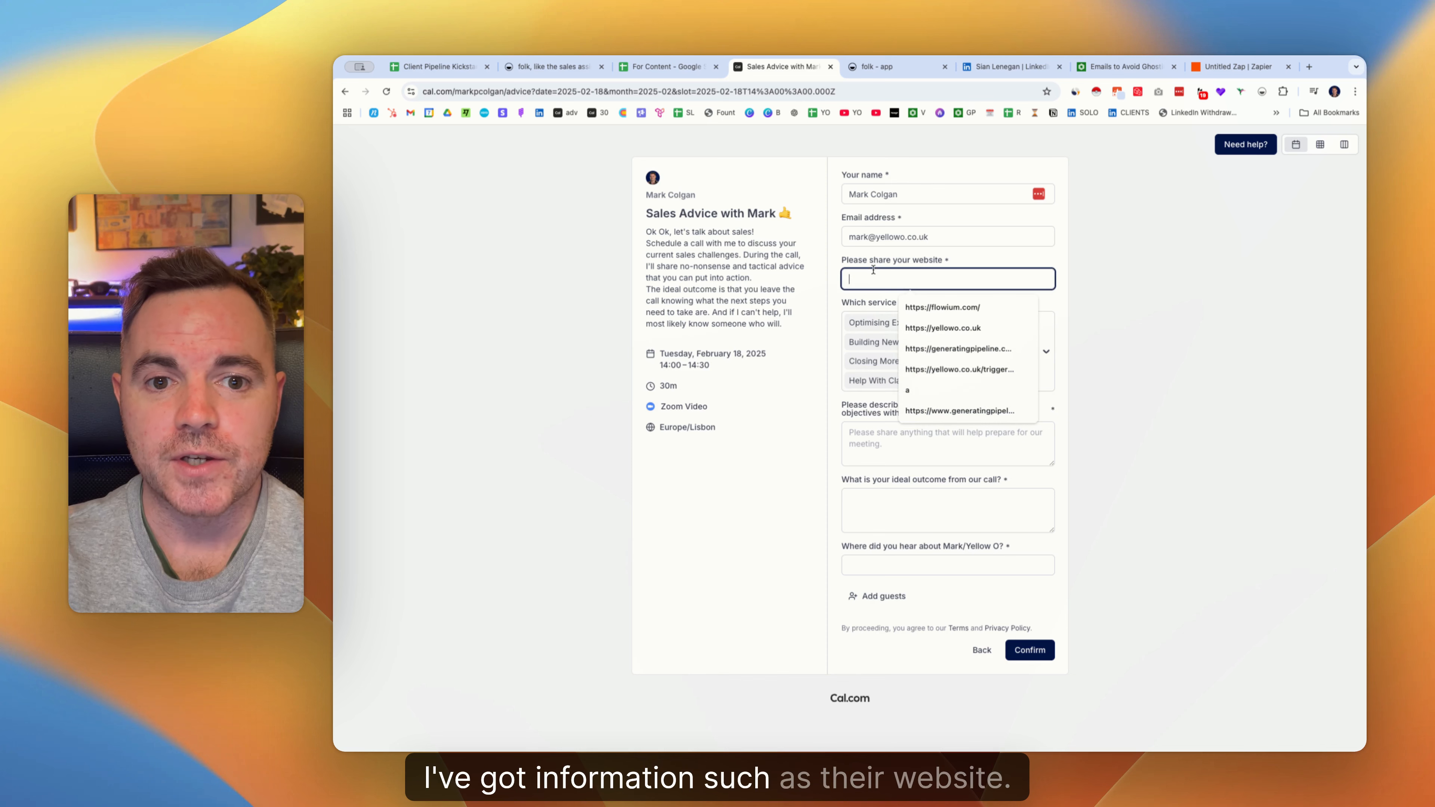
left_click(867, 298)
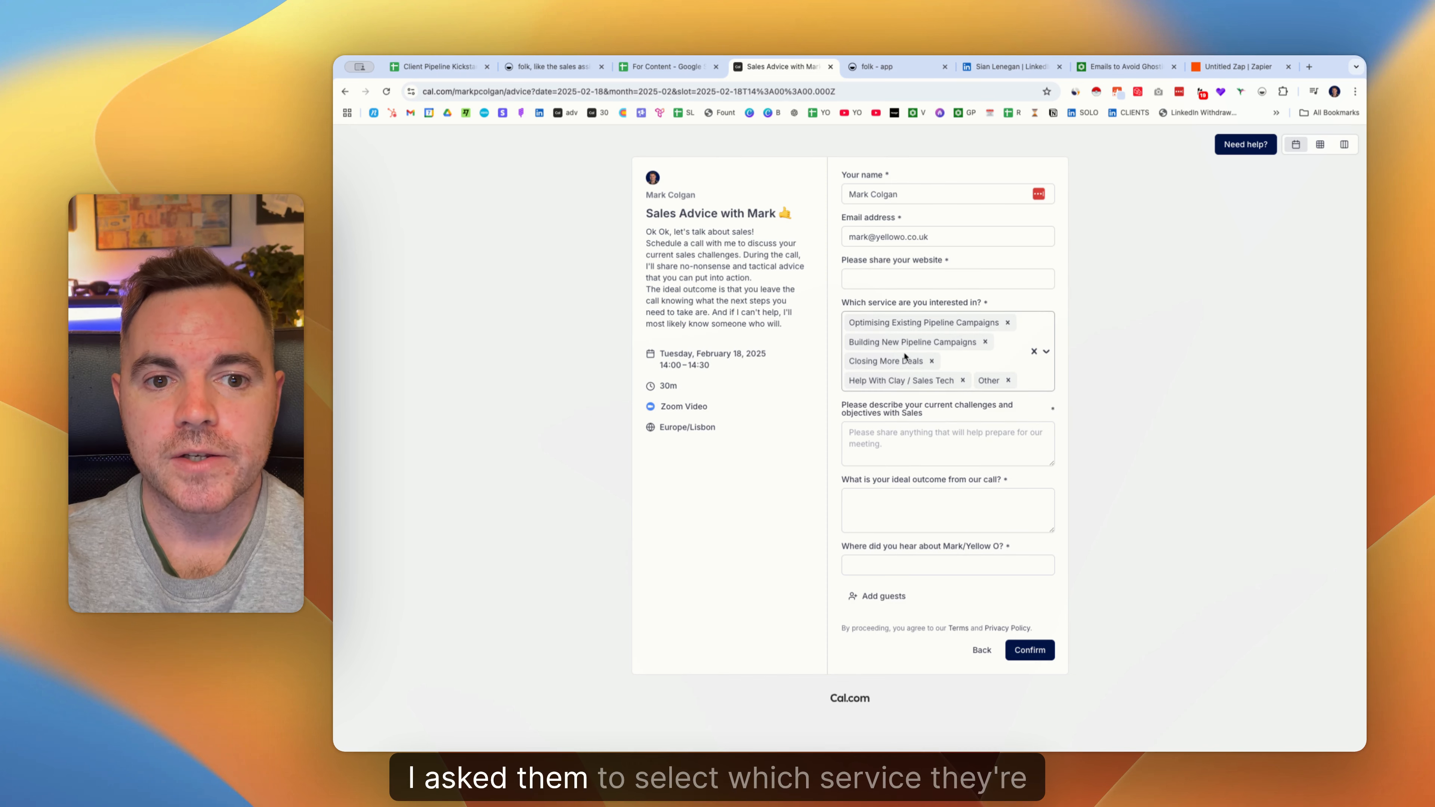
left_click(914, 413)
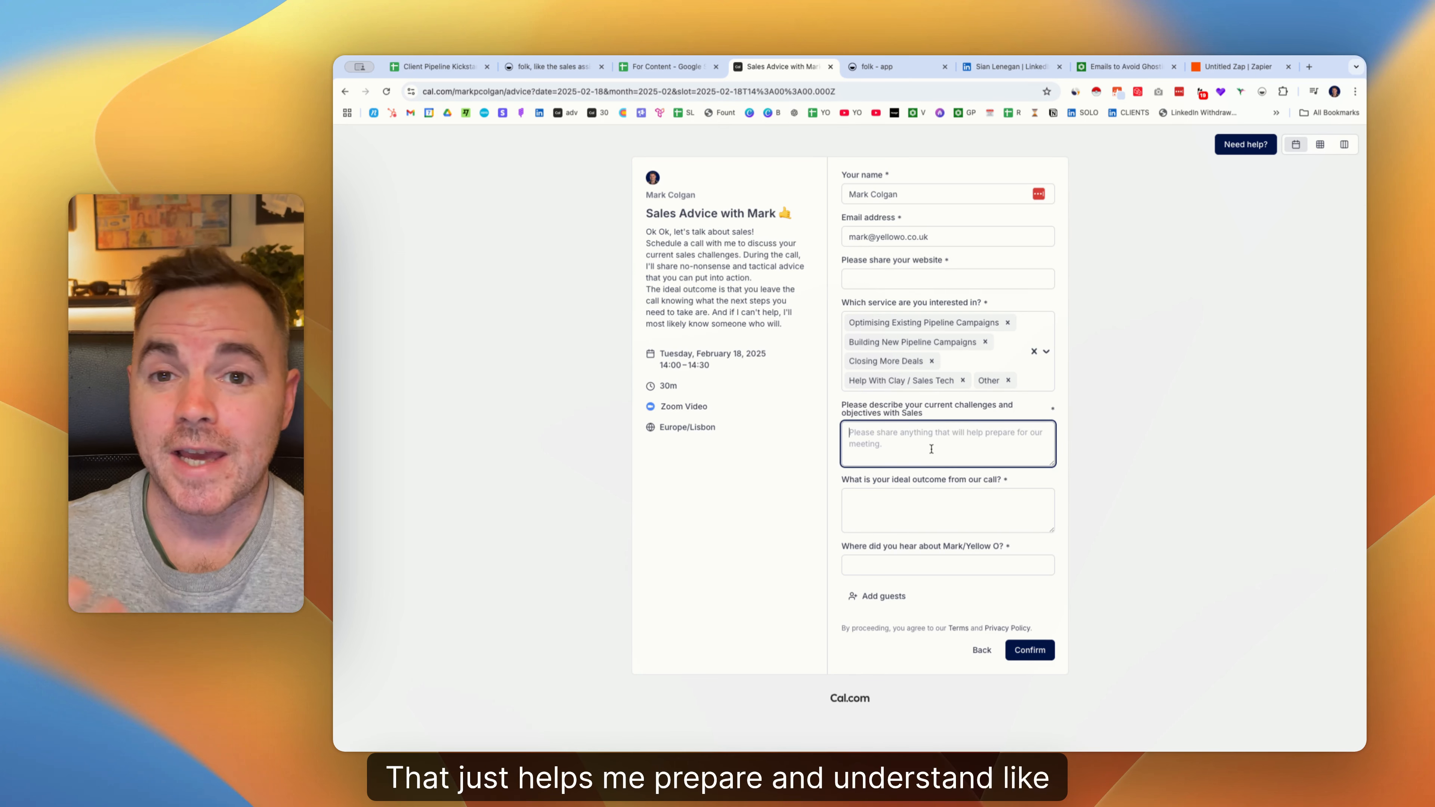
left_click(866, 507)
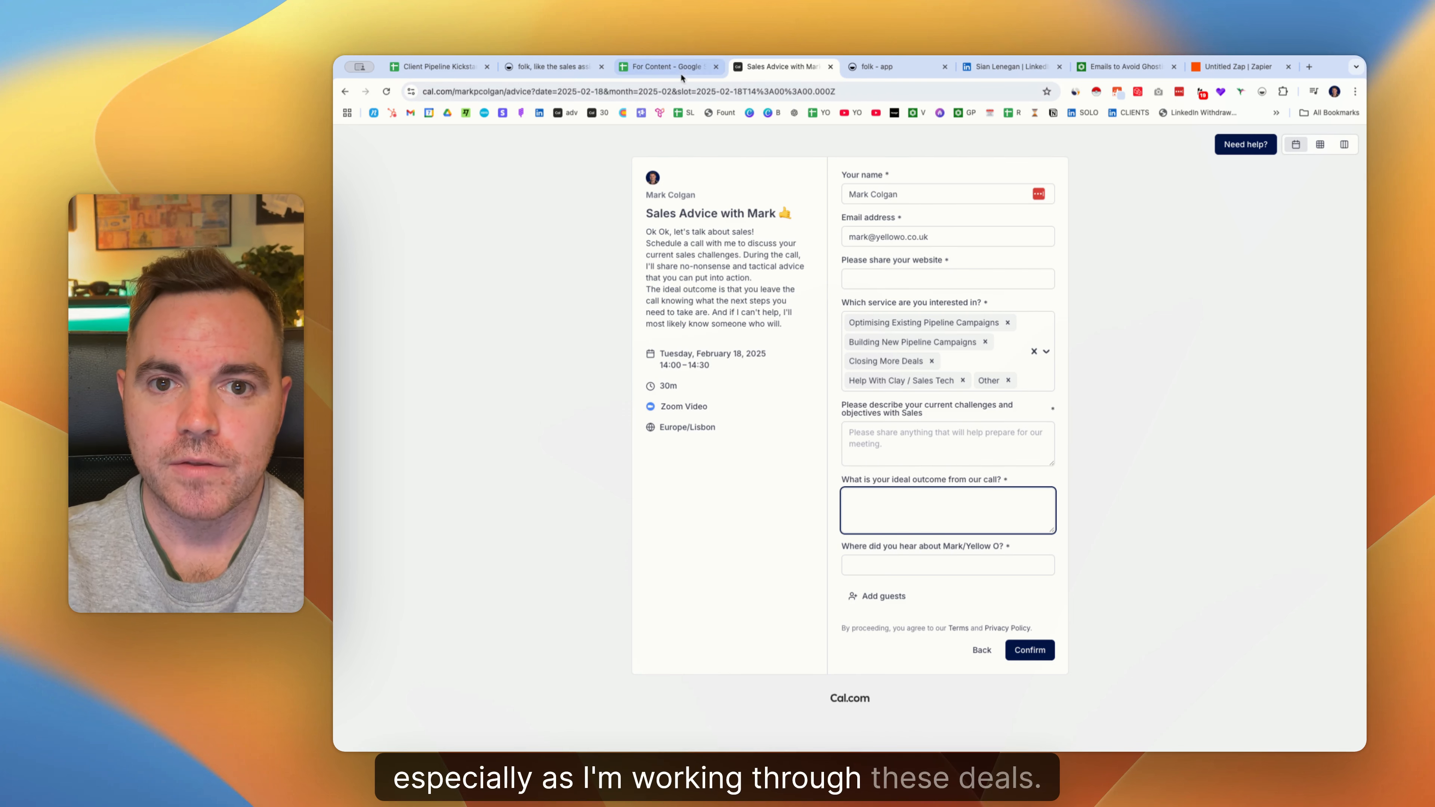
left_click(667, 66)
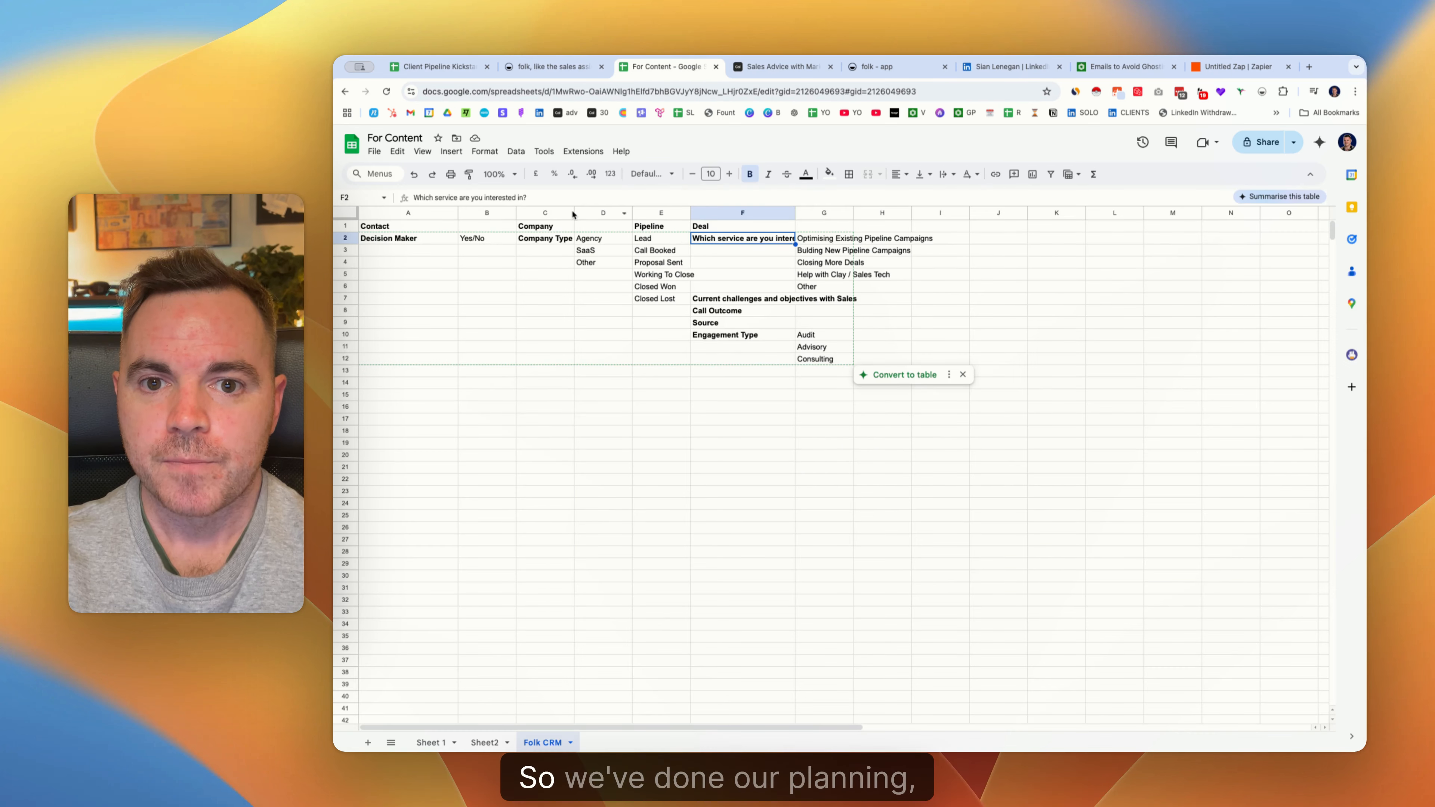
Highlight the contact (A), company (C), pipeline stage (E) and deal (F) field ranges in the plan.
left_click_drag(389, 227, 394, 294)
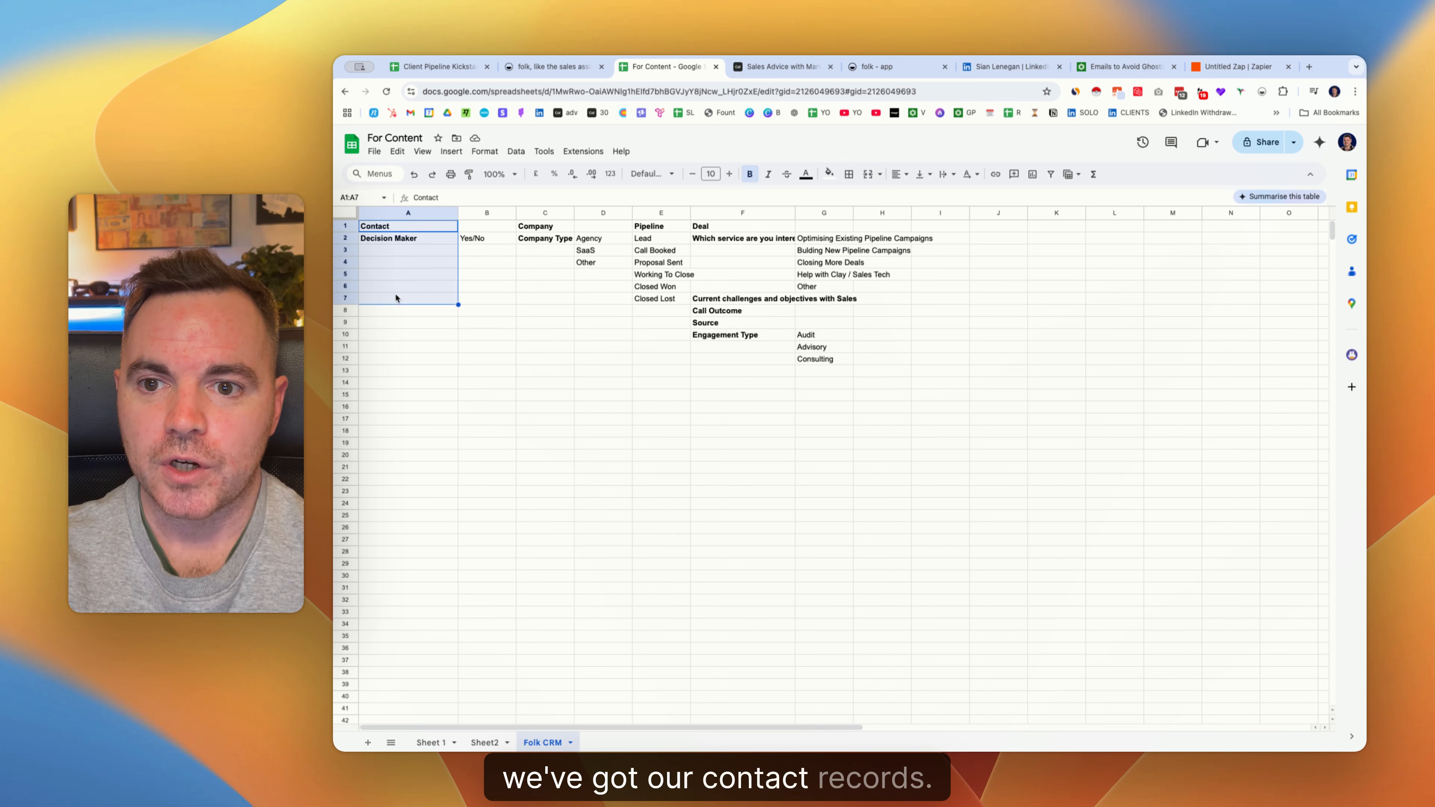
left_click_drag(423, 245, 413, 363)
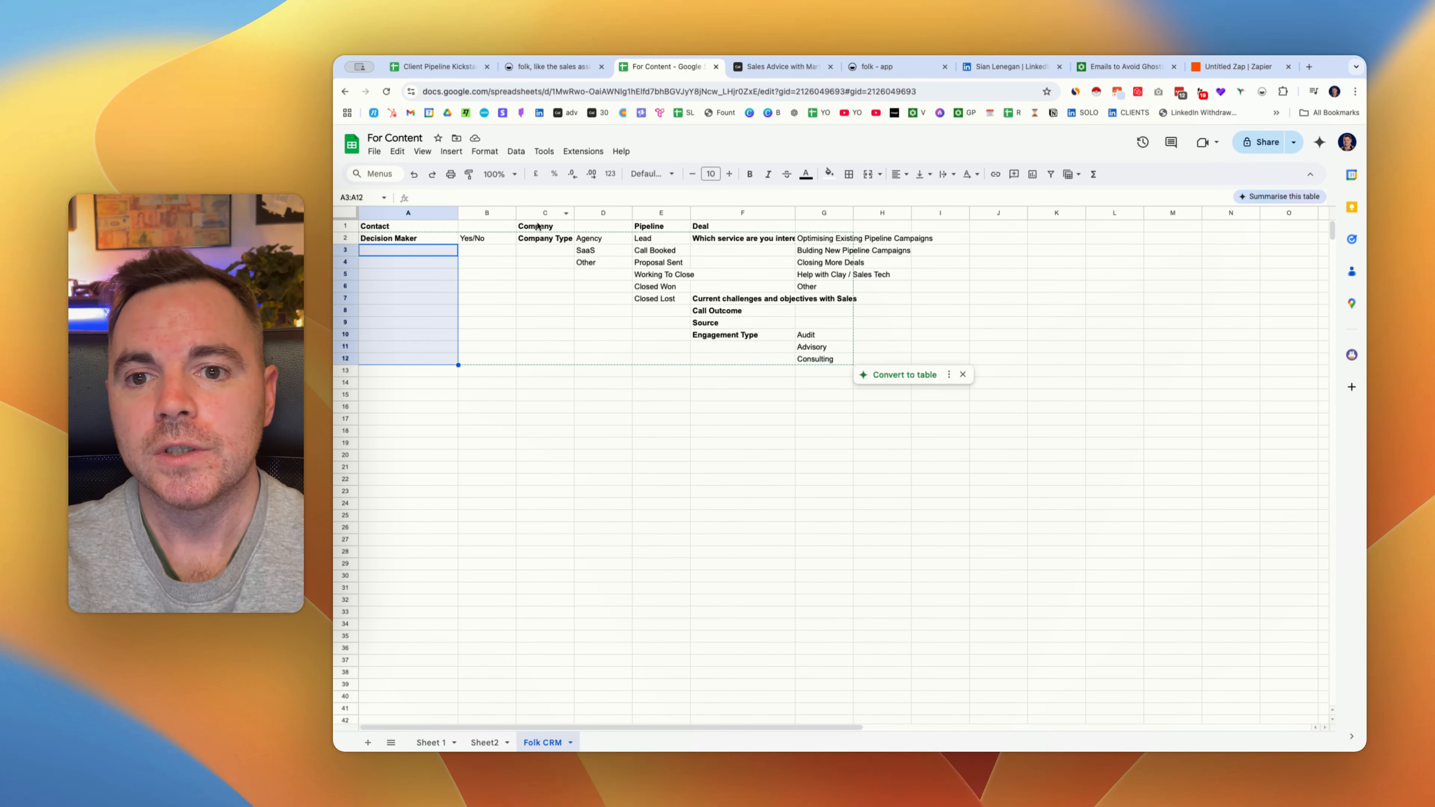
left_click_drag(543, 226, 564, 298)
left_click(657, 227)
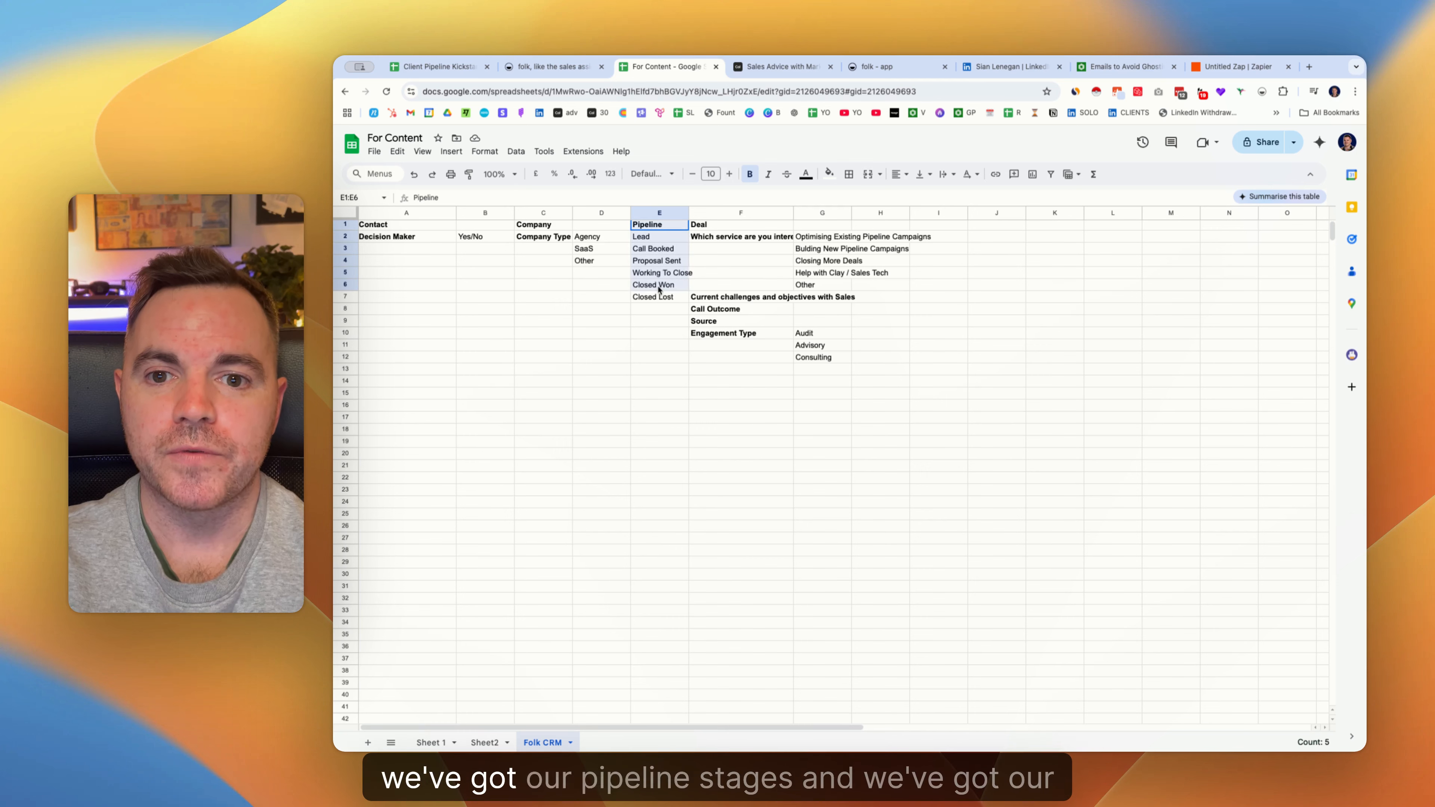
left_click_drag(657, 230, 658, 295)
left_click_drag(734, 225, 736, 349)
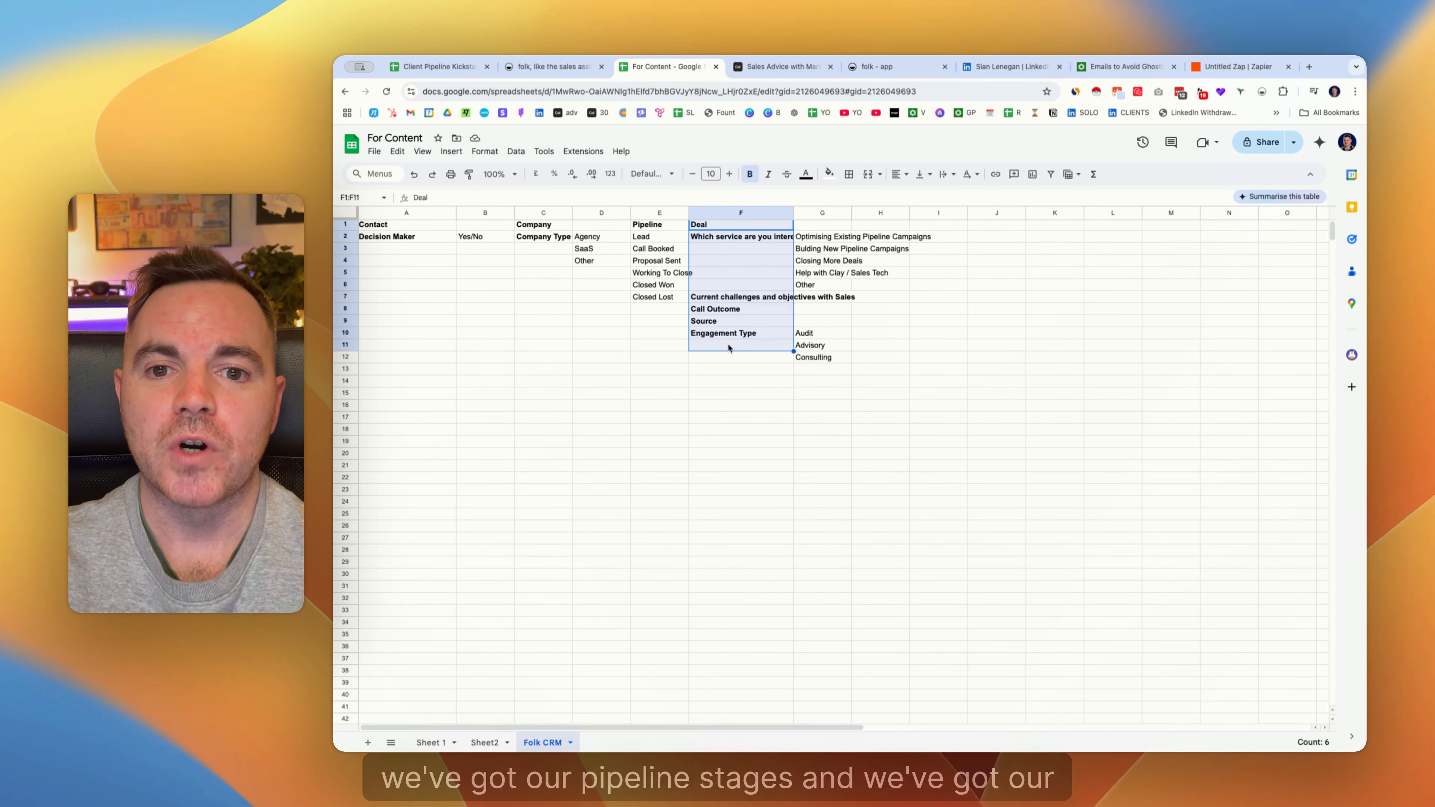
left_click(861, 74)
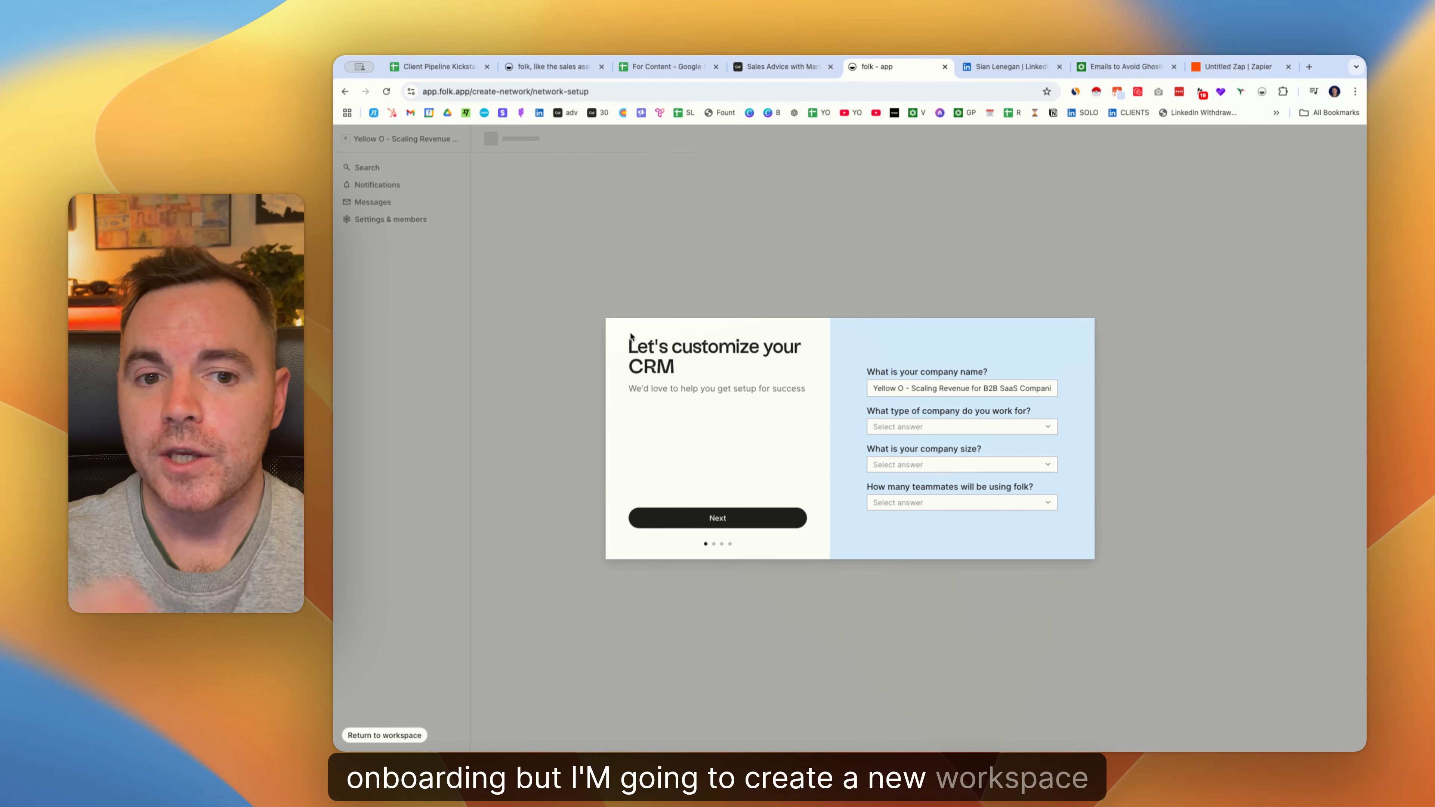
Change the company name's tagline to 'YouT', choose Small or medium business, and set size and teammates to Only me.
left_click_drag(904, 389, 1048, 393)
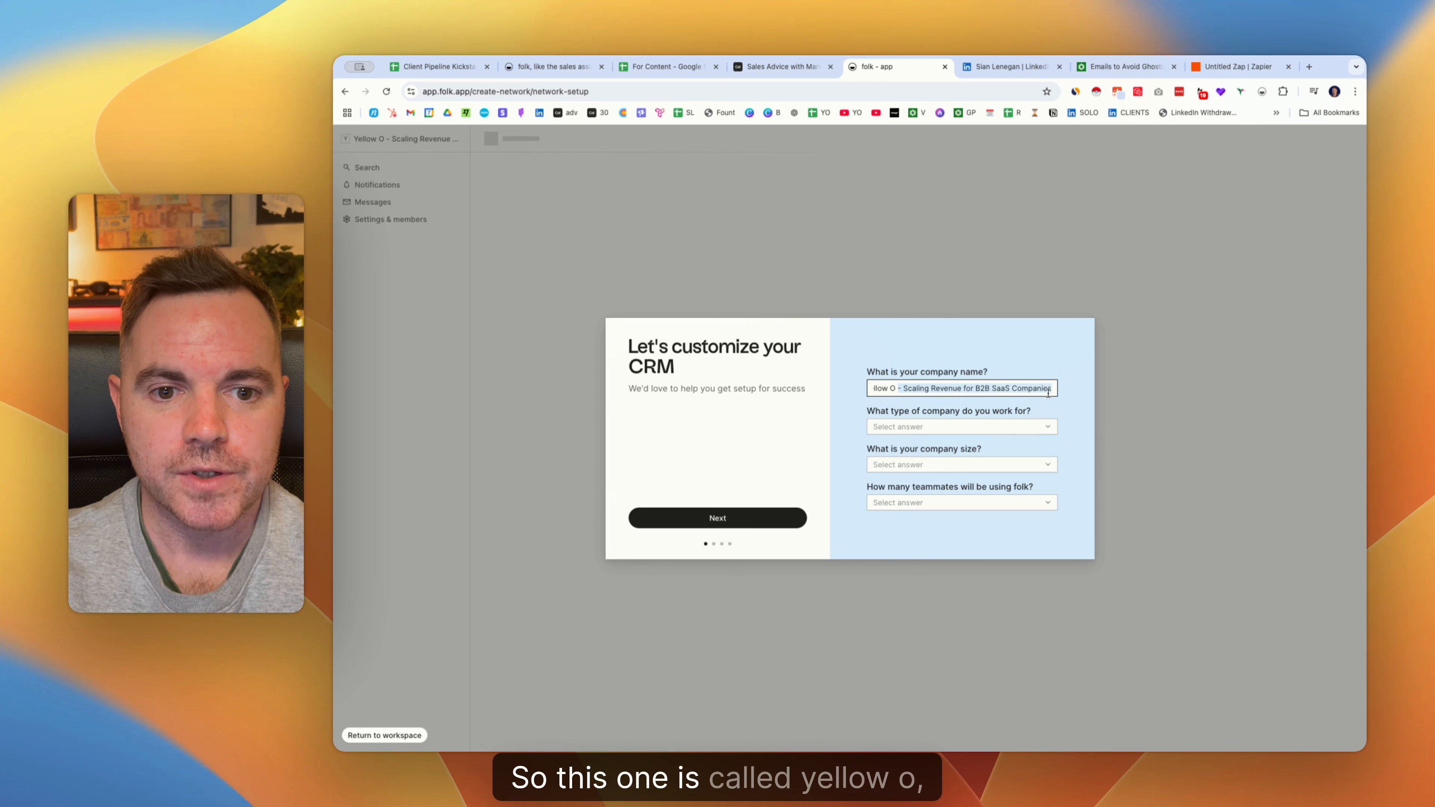
type("YouTube")
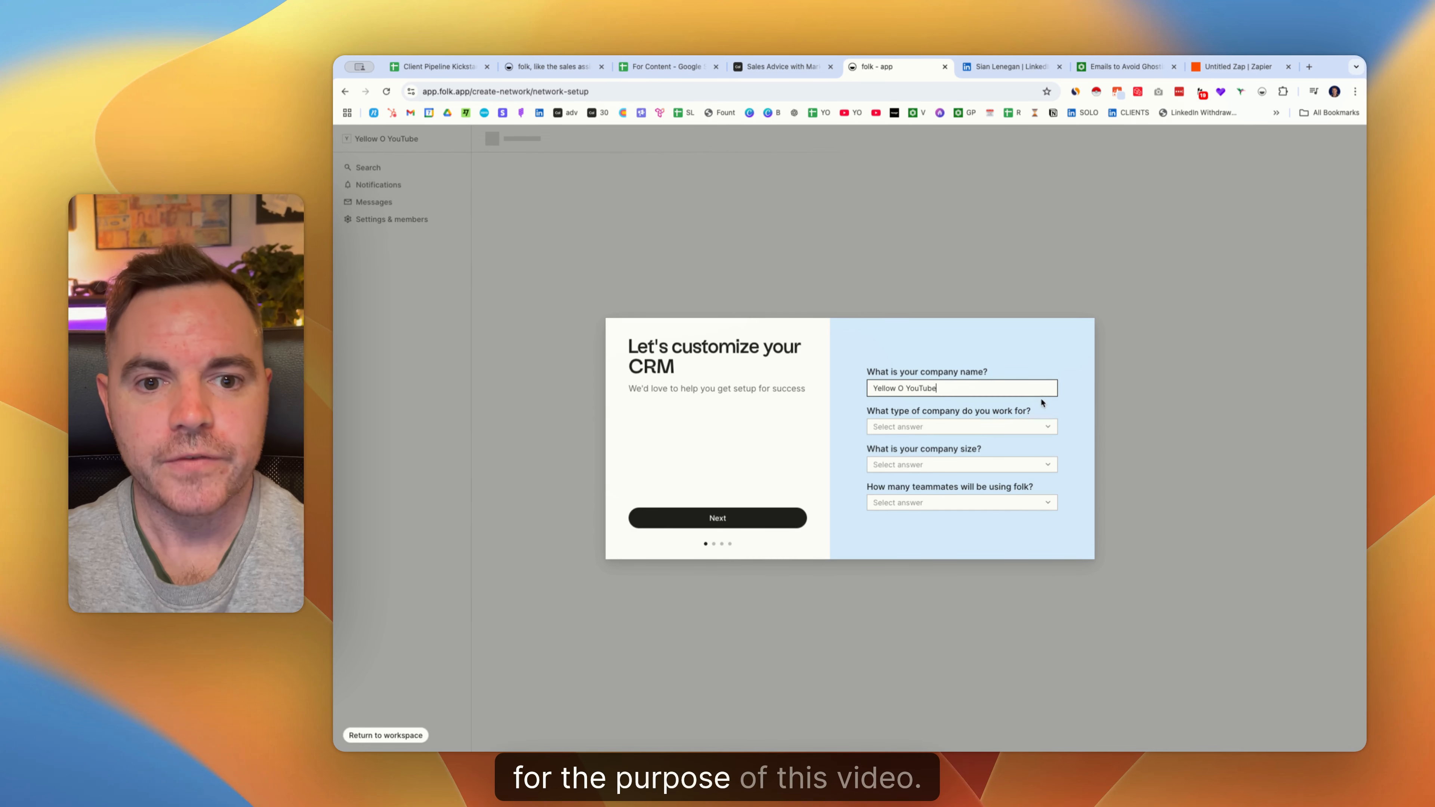
left_click(948, 426)
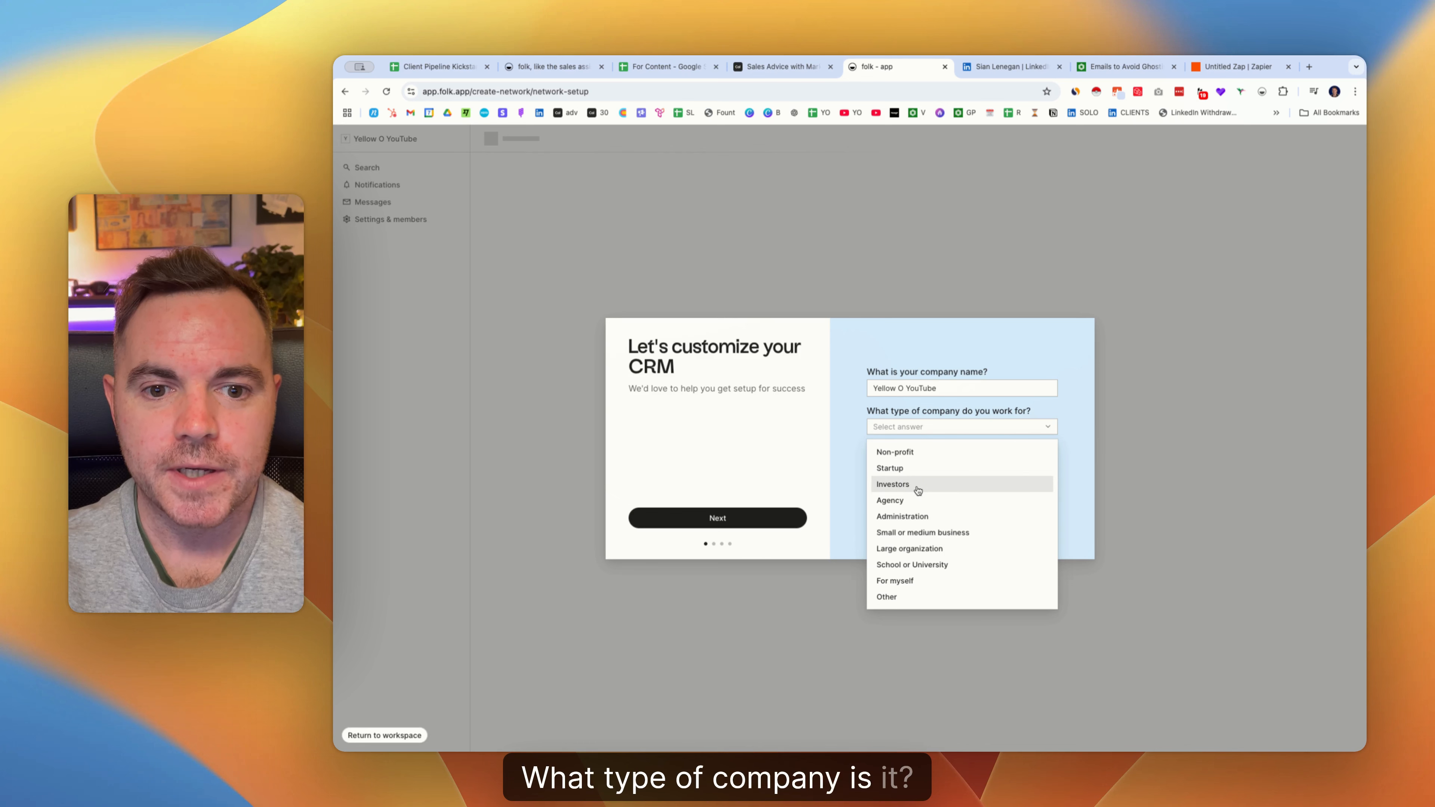
left_click(927, 533)
left_click(911, 468)
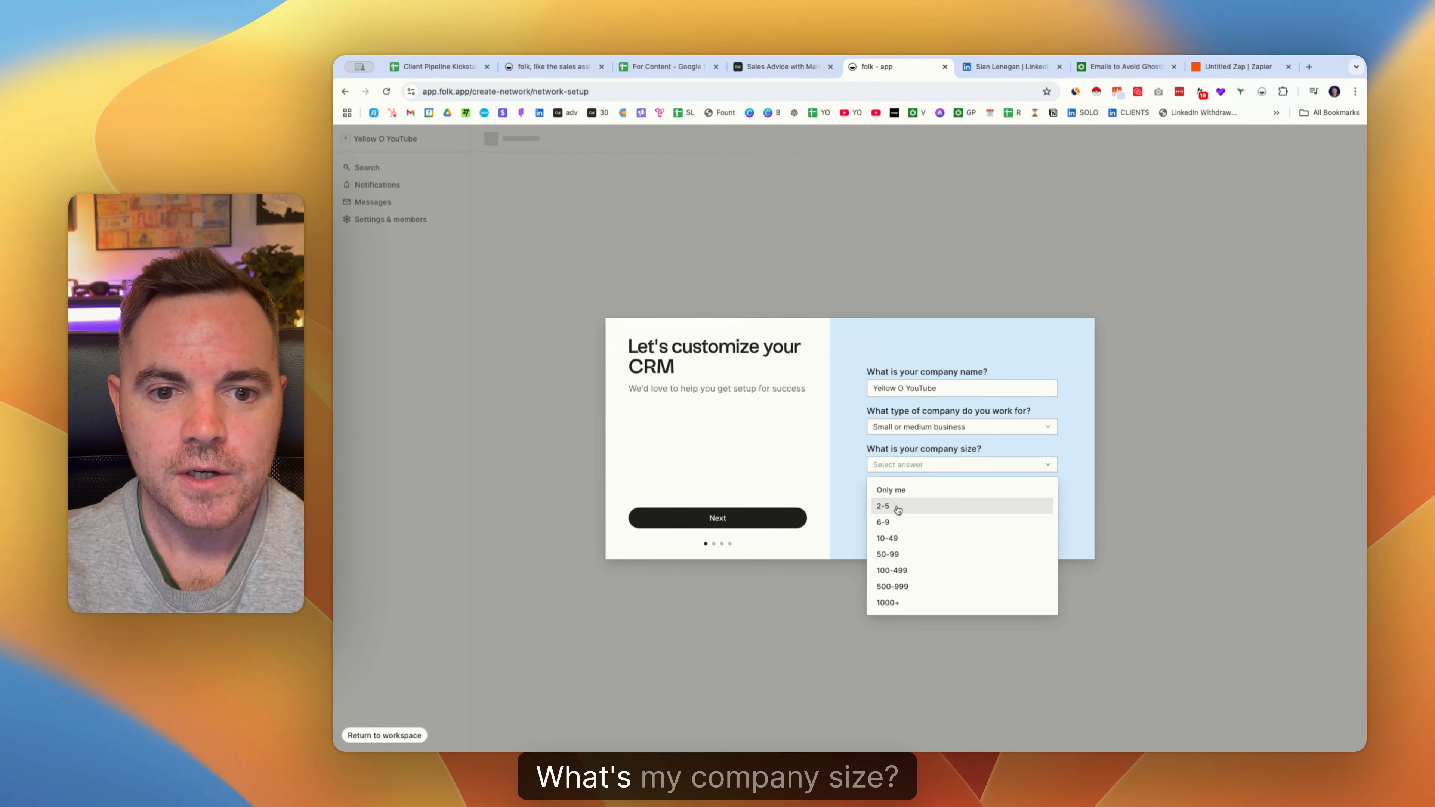
left_click(917, 489)
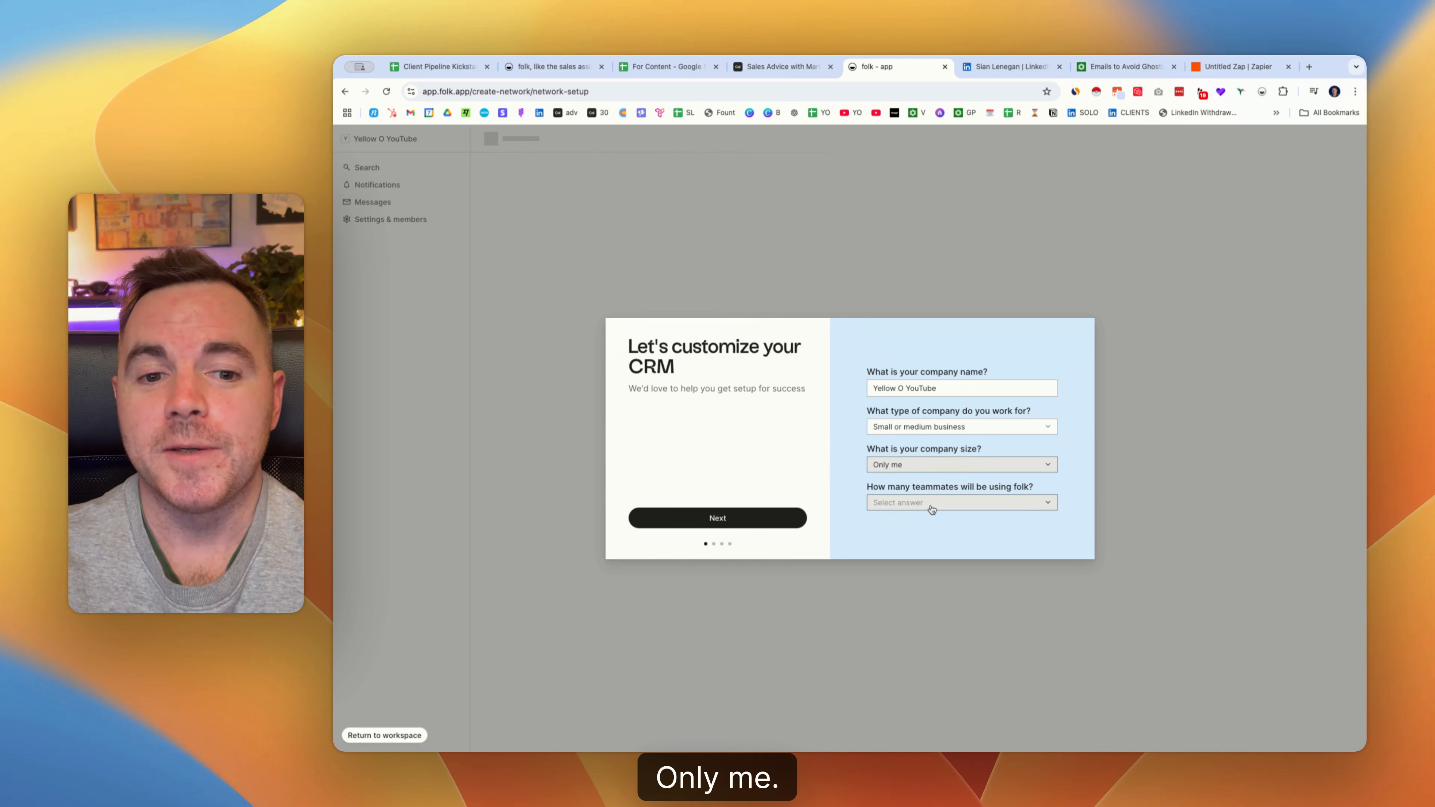
left_click(970, 503)
left_click(886, 544)
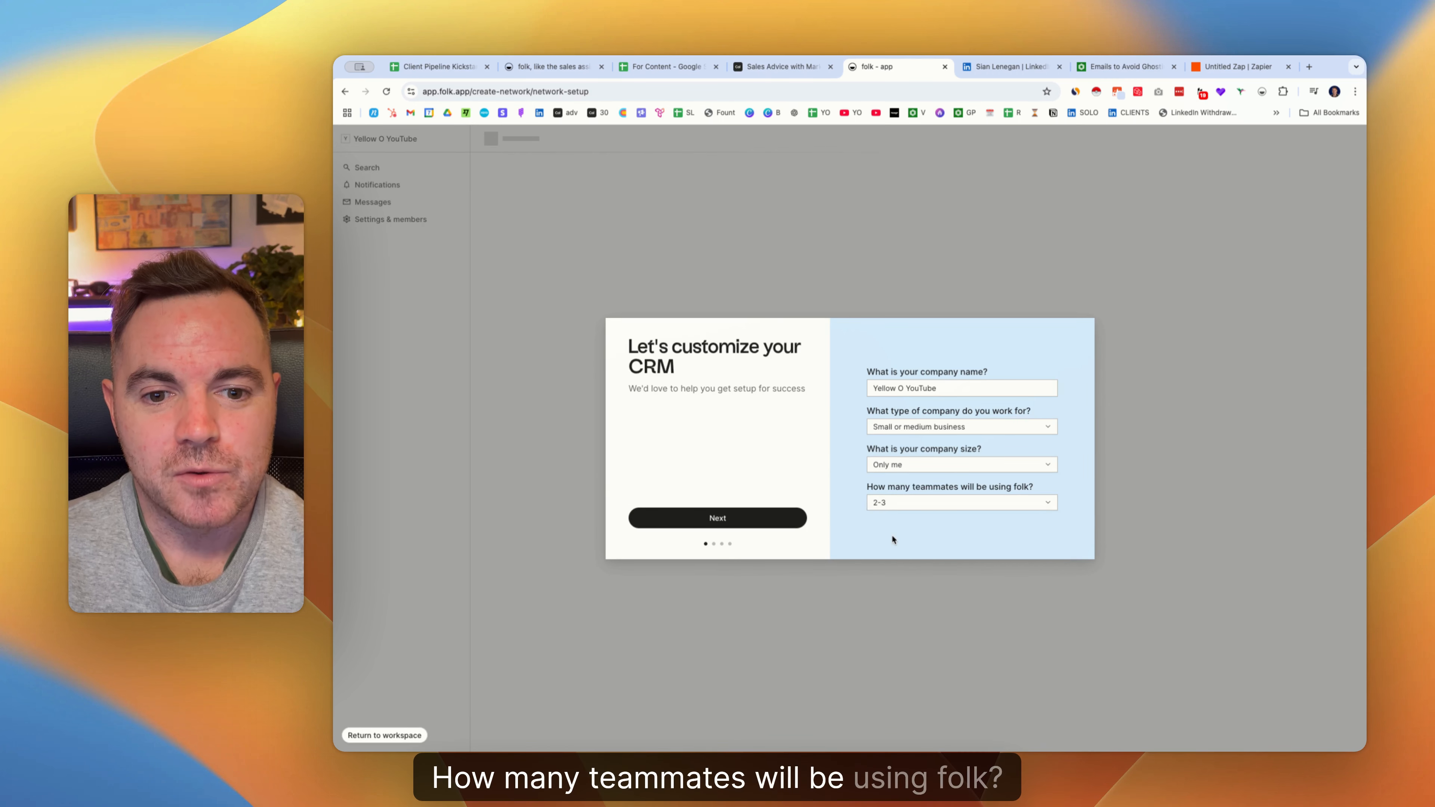
left_click(912, 504)
left_click(903, 526)
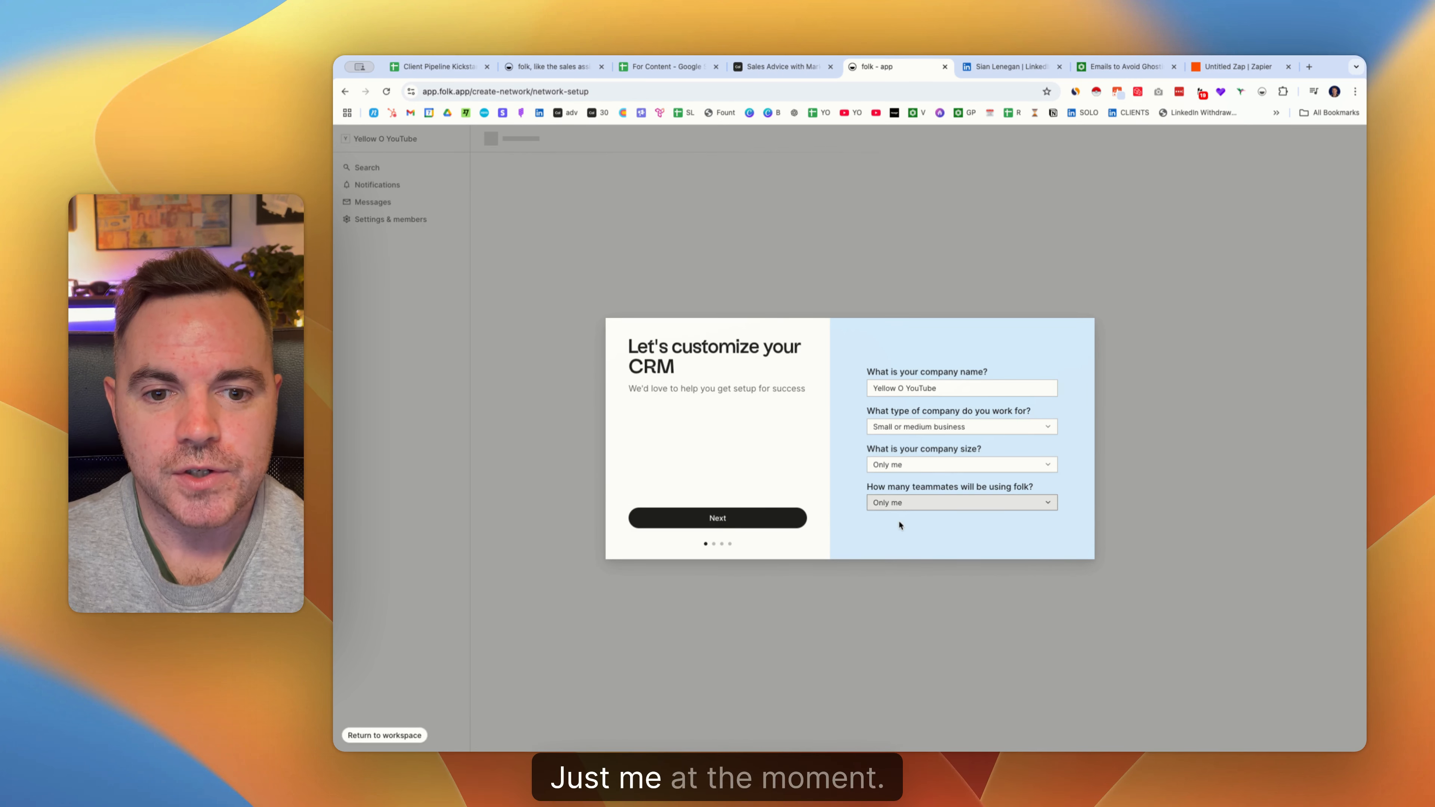
left_click(718, 522)
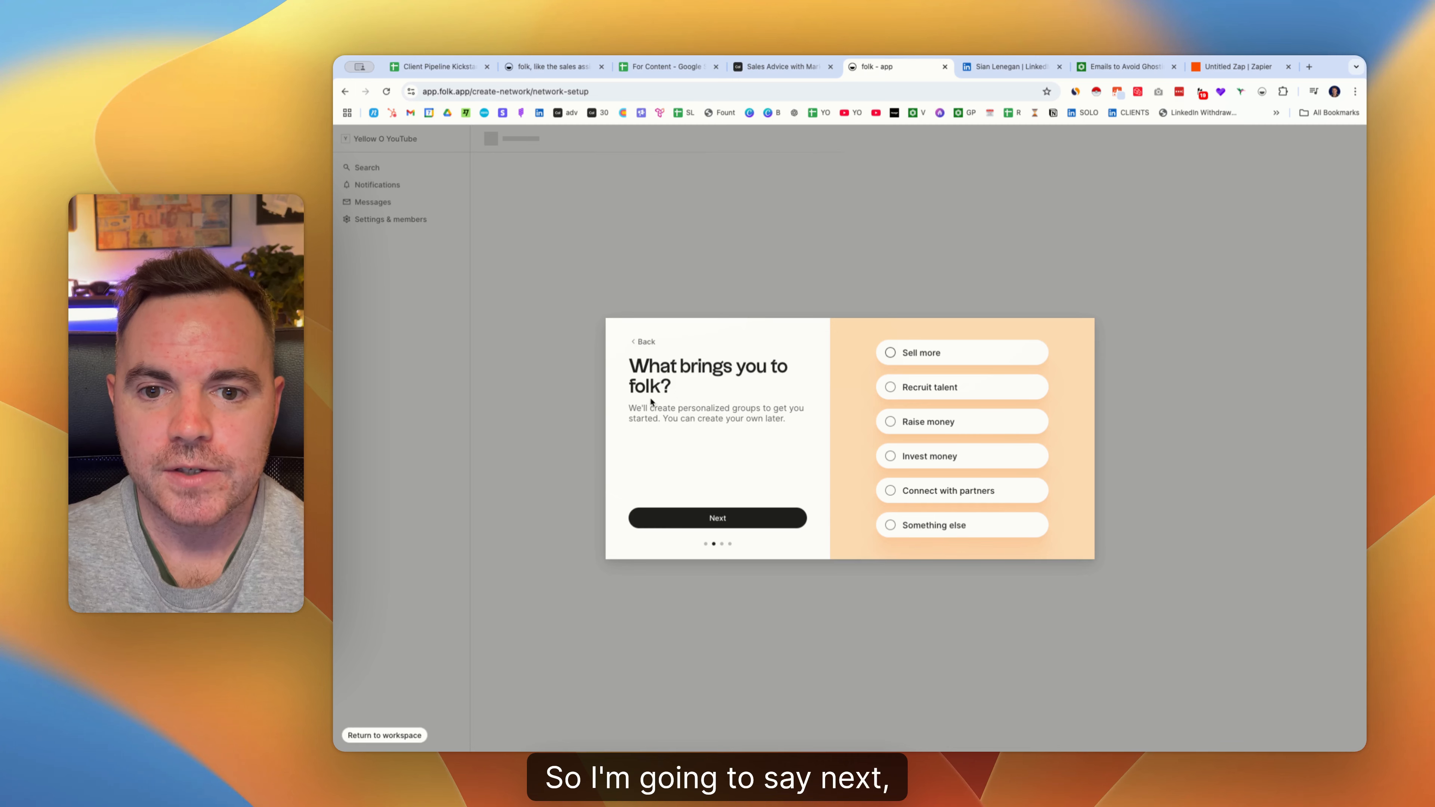
Choose Sell more as the reason, skip the previous-tool question, and start the 14-day Premium trial.
left_click(890, 354)
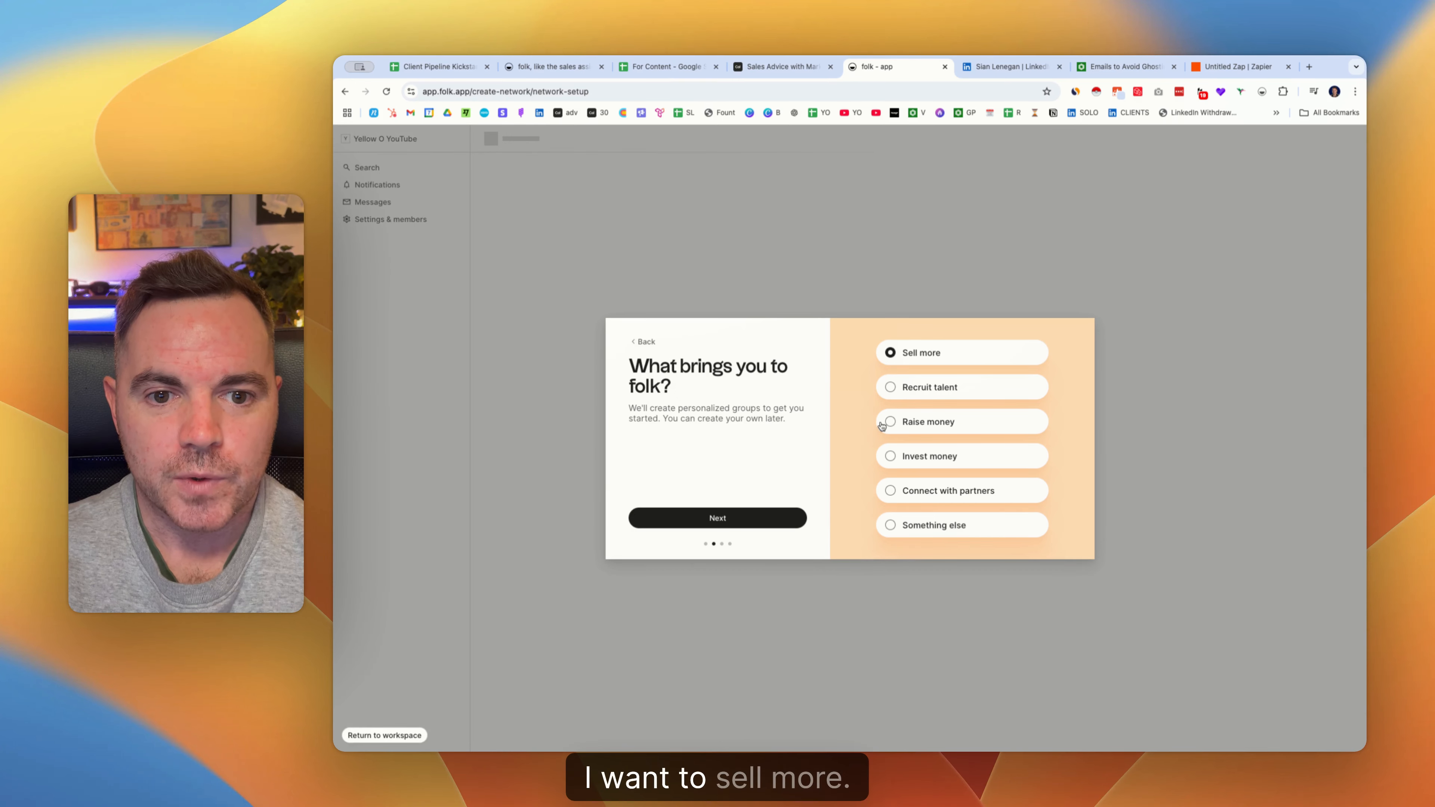
left_click(889, 492)
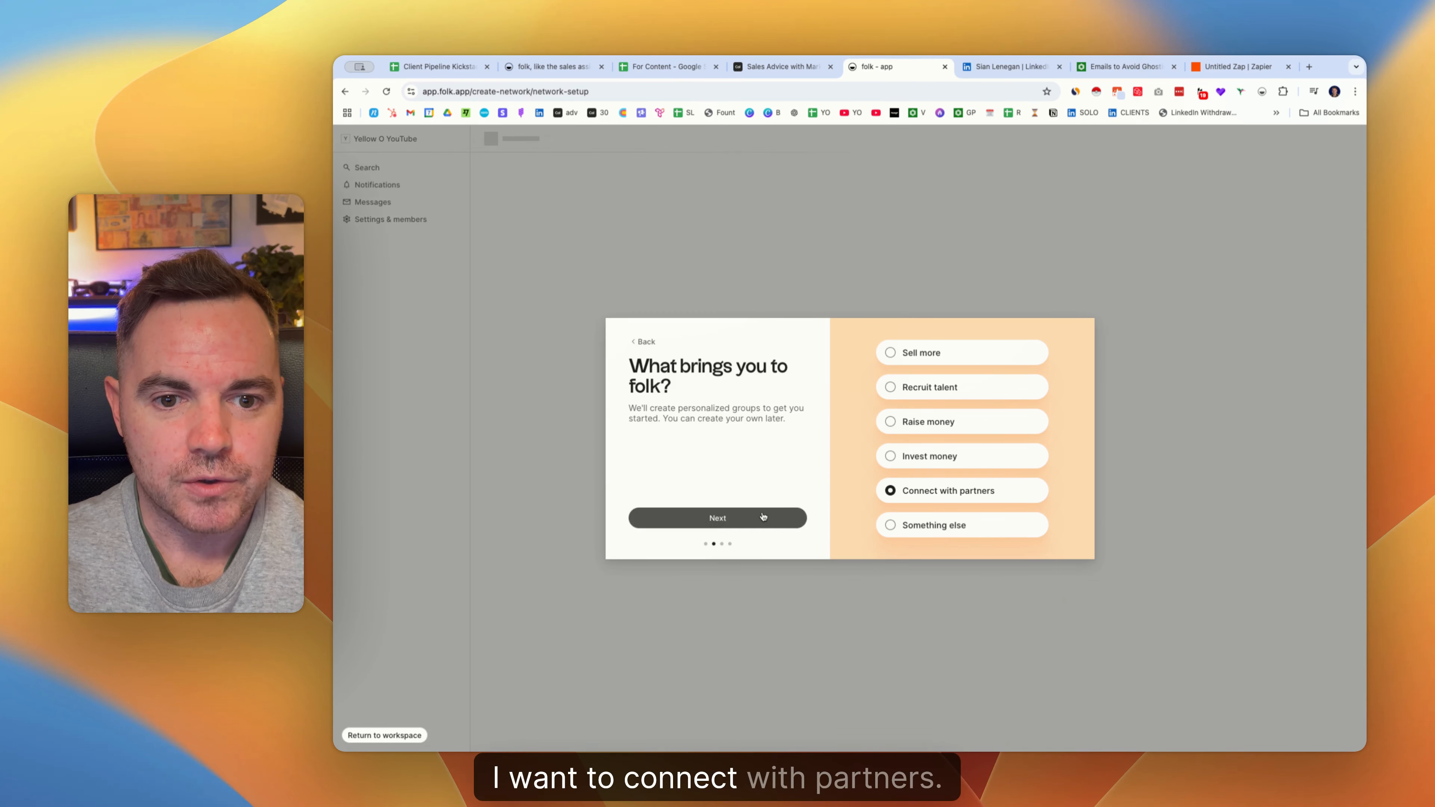
left_click(891, 355)
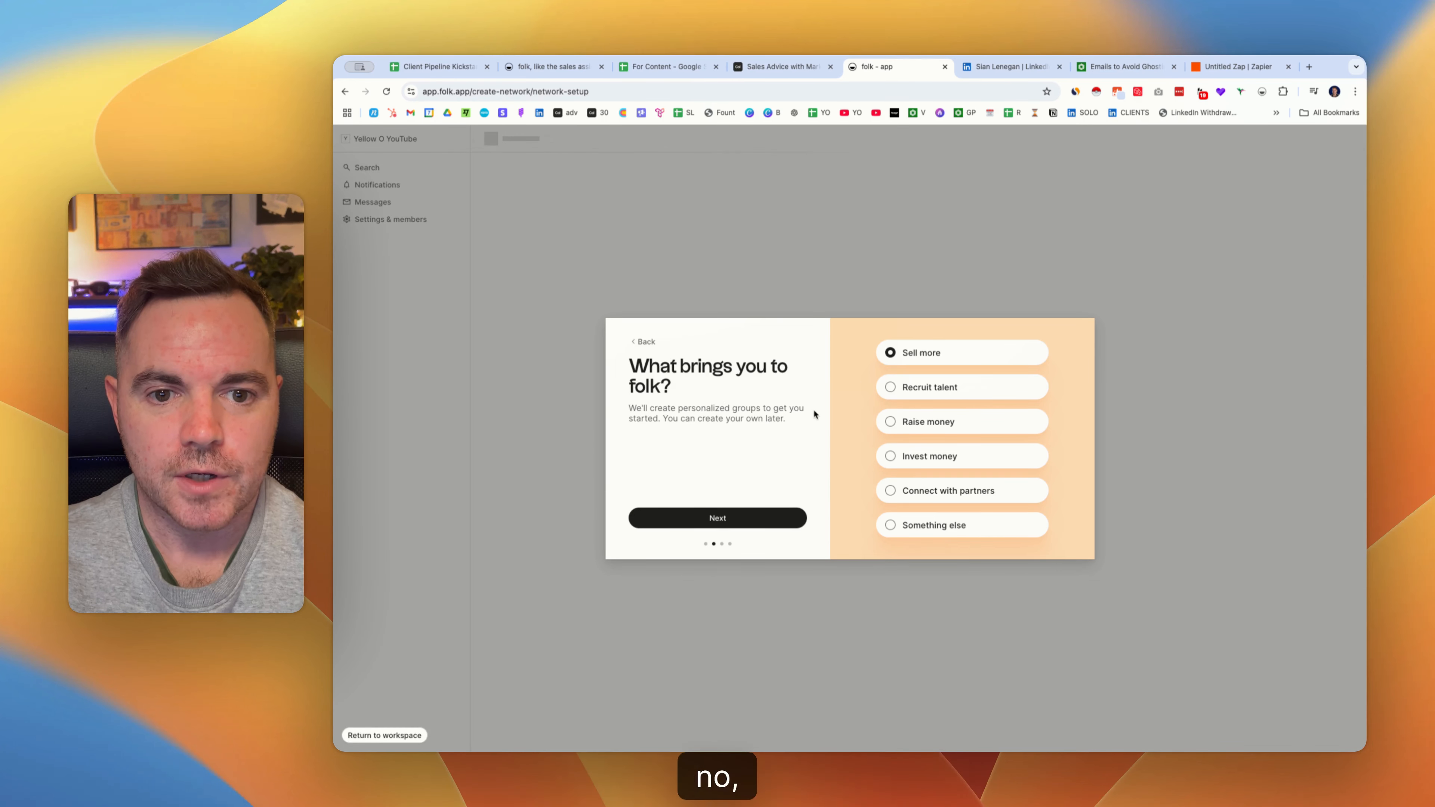
left_click(728, 518)
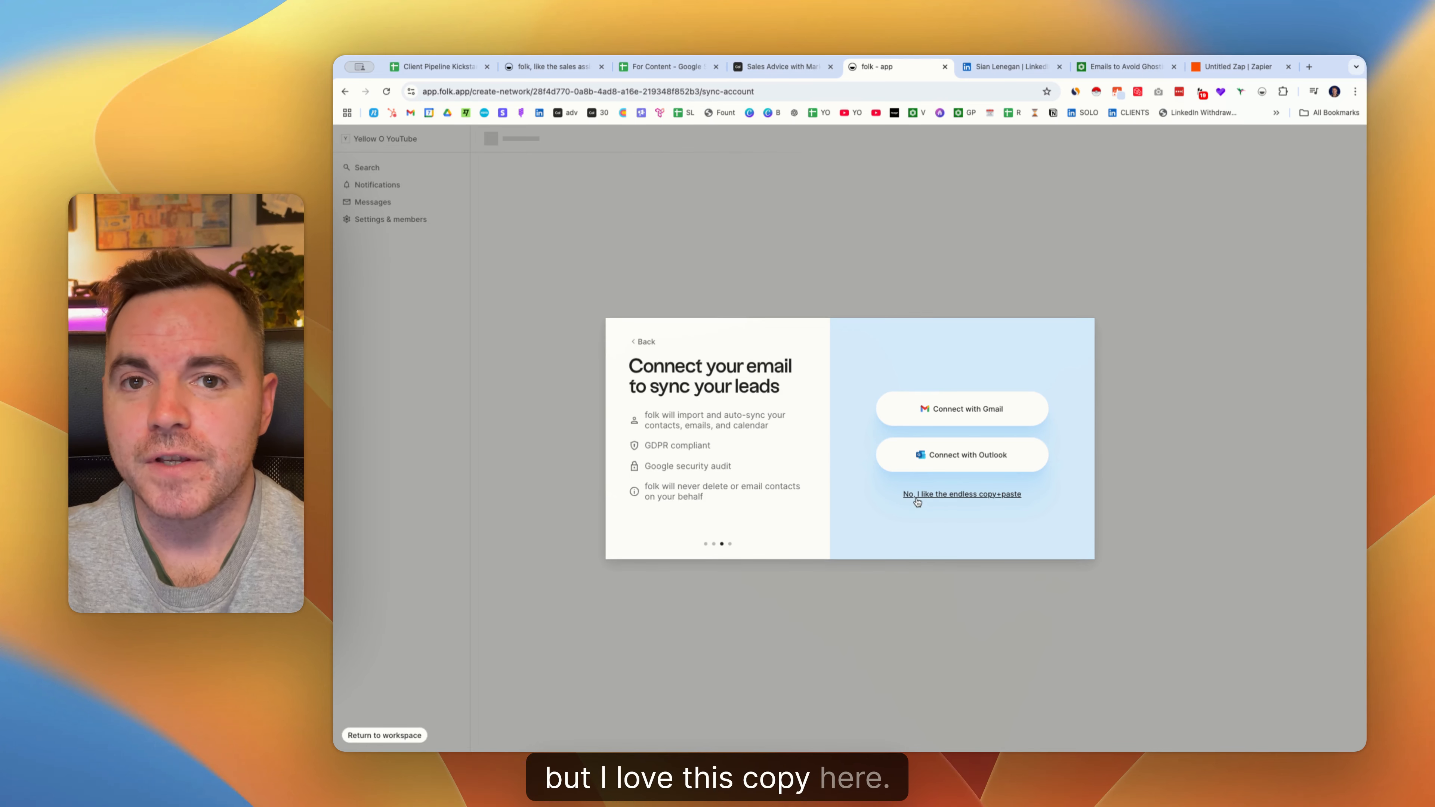
left_click(973, 496)
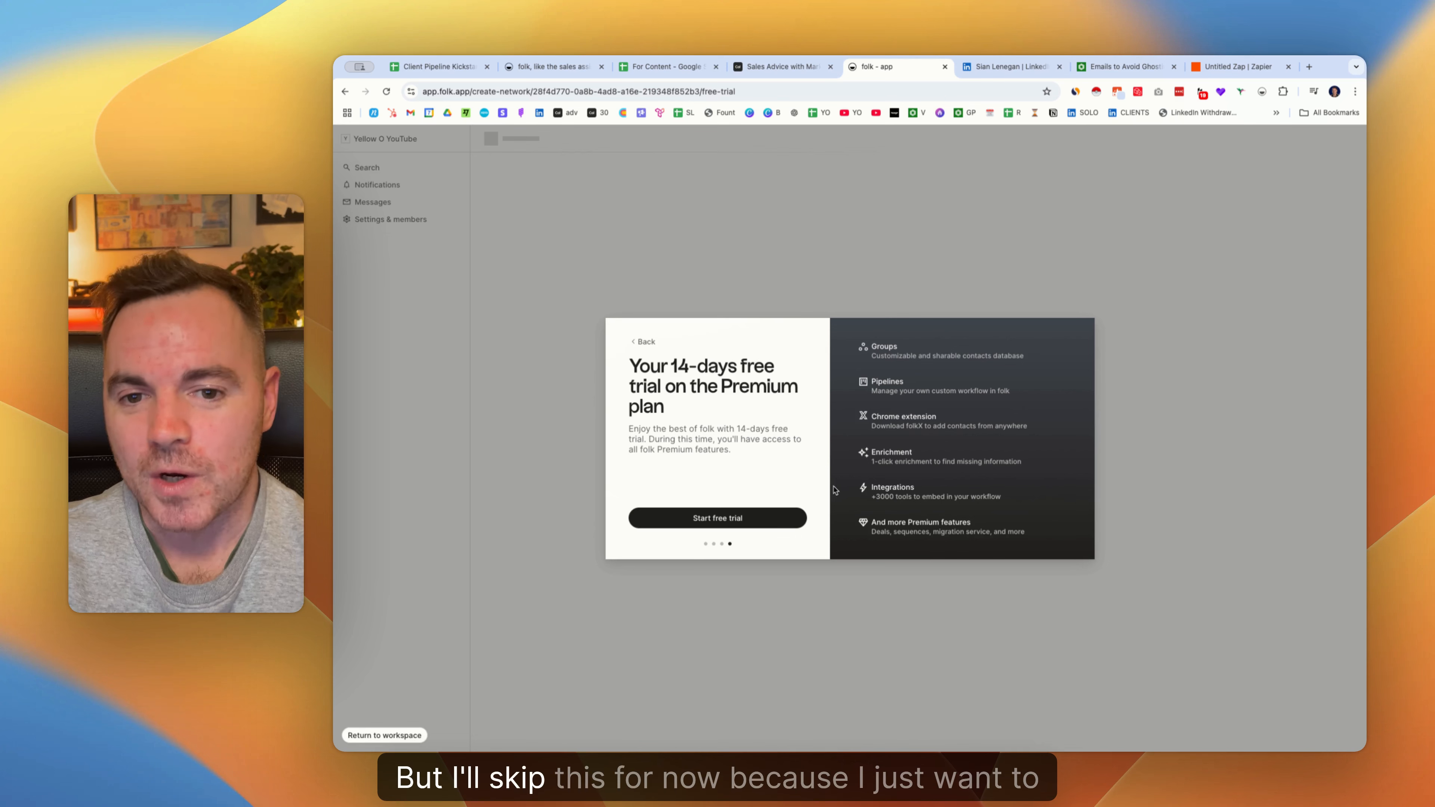
left_click(737, 519)
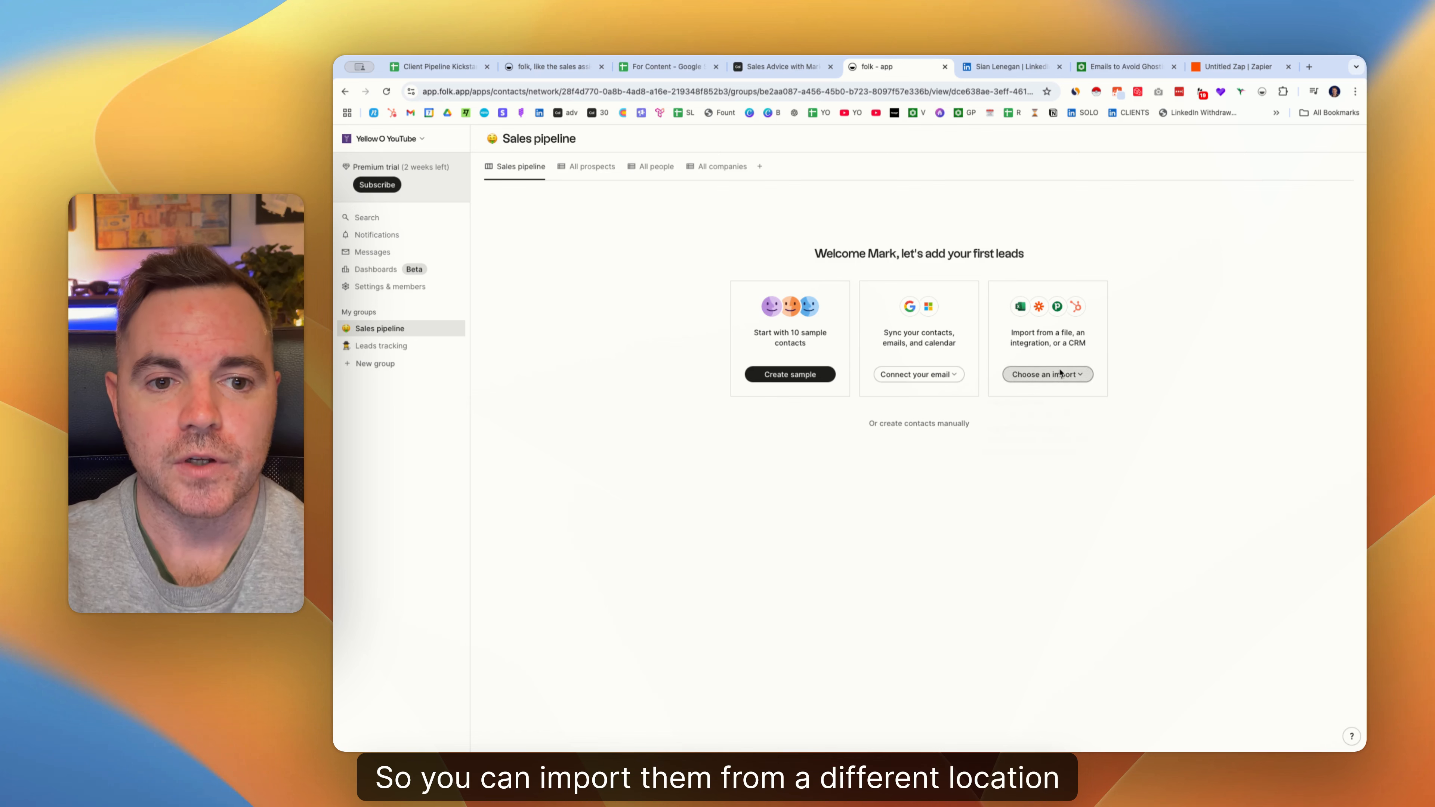
Check the import options, then add the 10 sample contacts to the Sales pipeline group.
left_click(1045, 375)
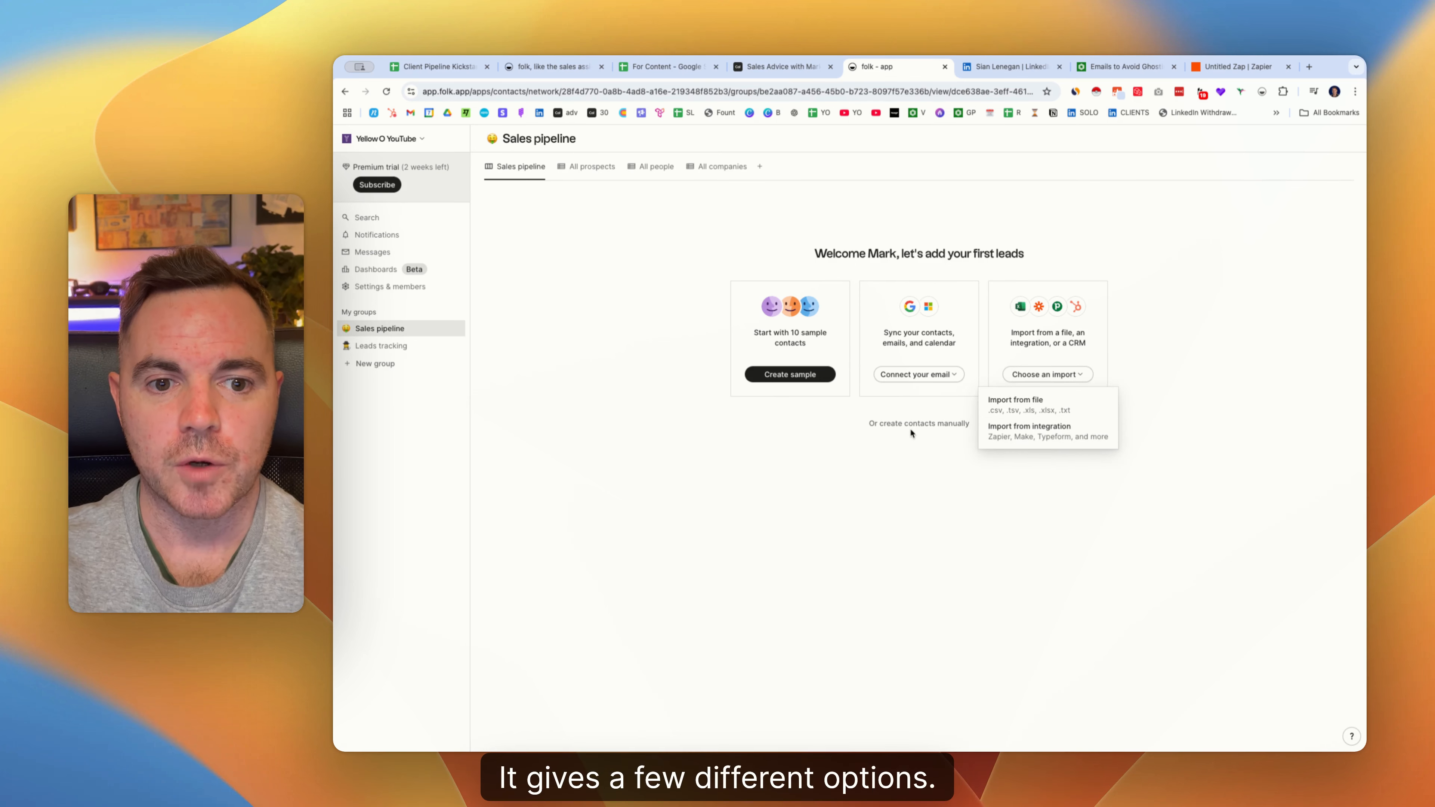
left_click(811, 378)
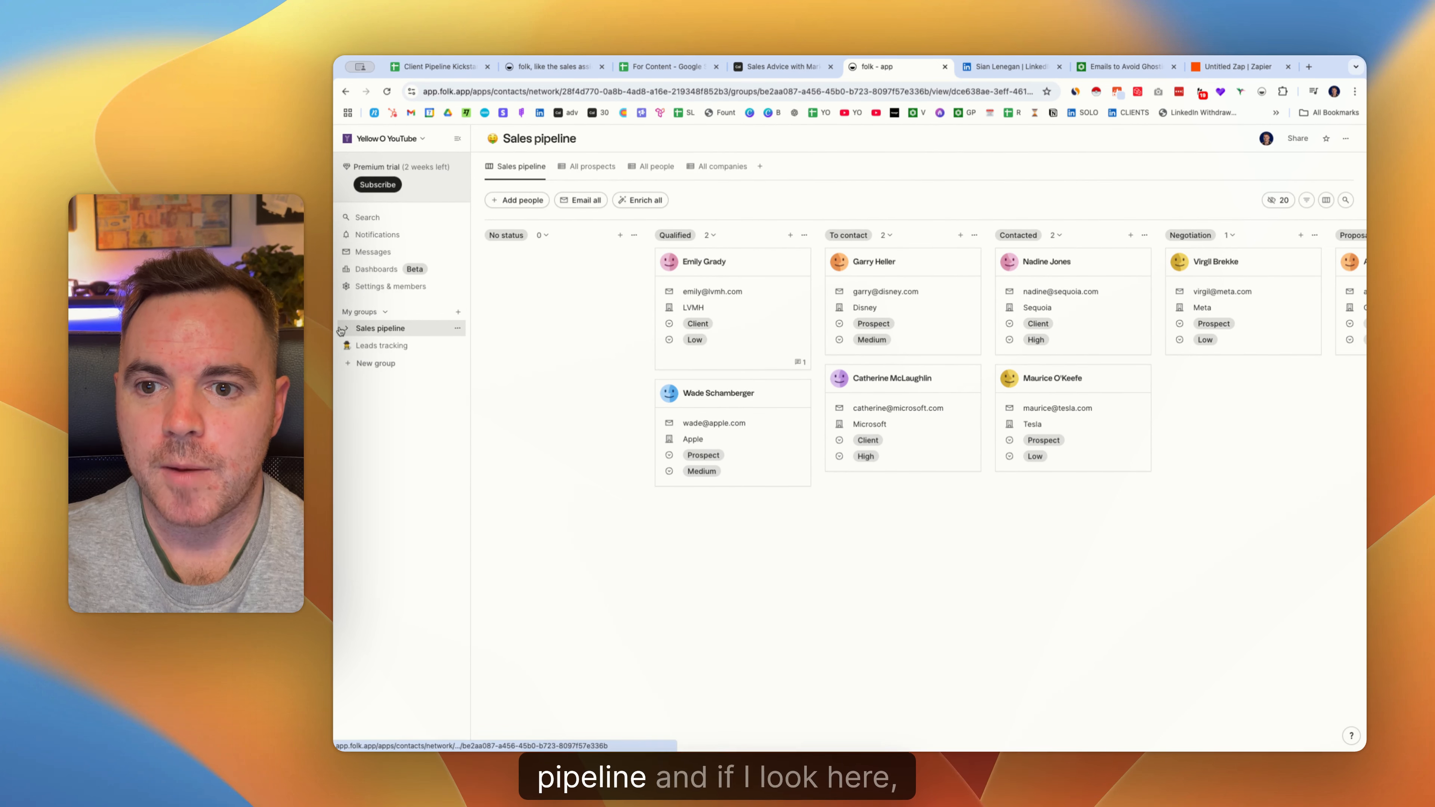
Browse the group's All people, All companies and All prospects views, then return to the pipeline board.
left_click(359, 325)
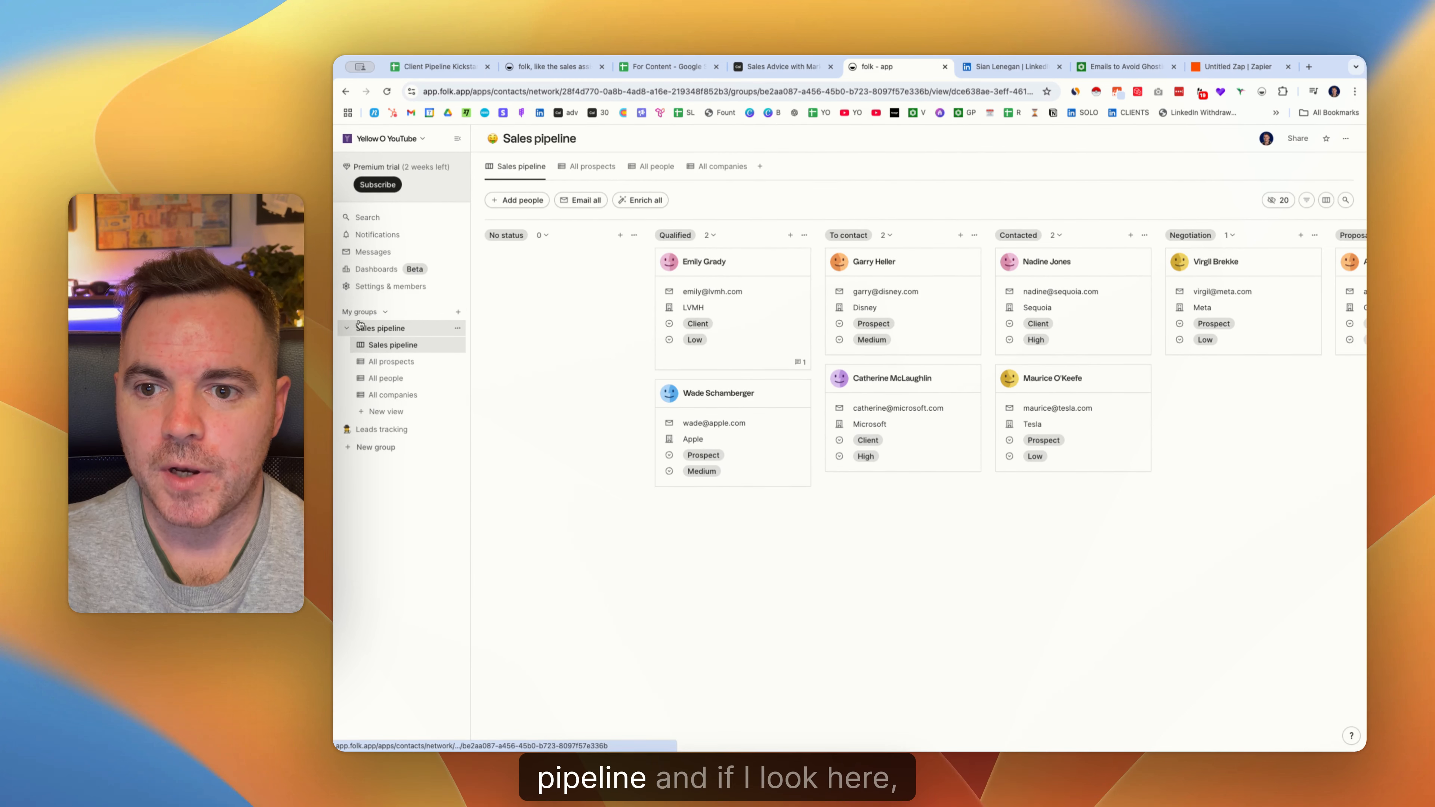
left_click(402, 378)
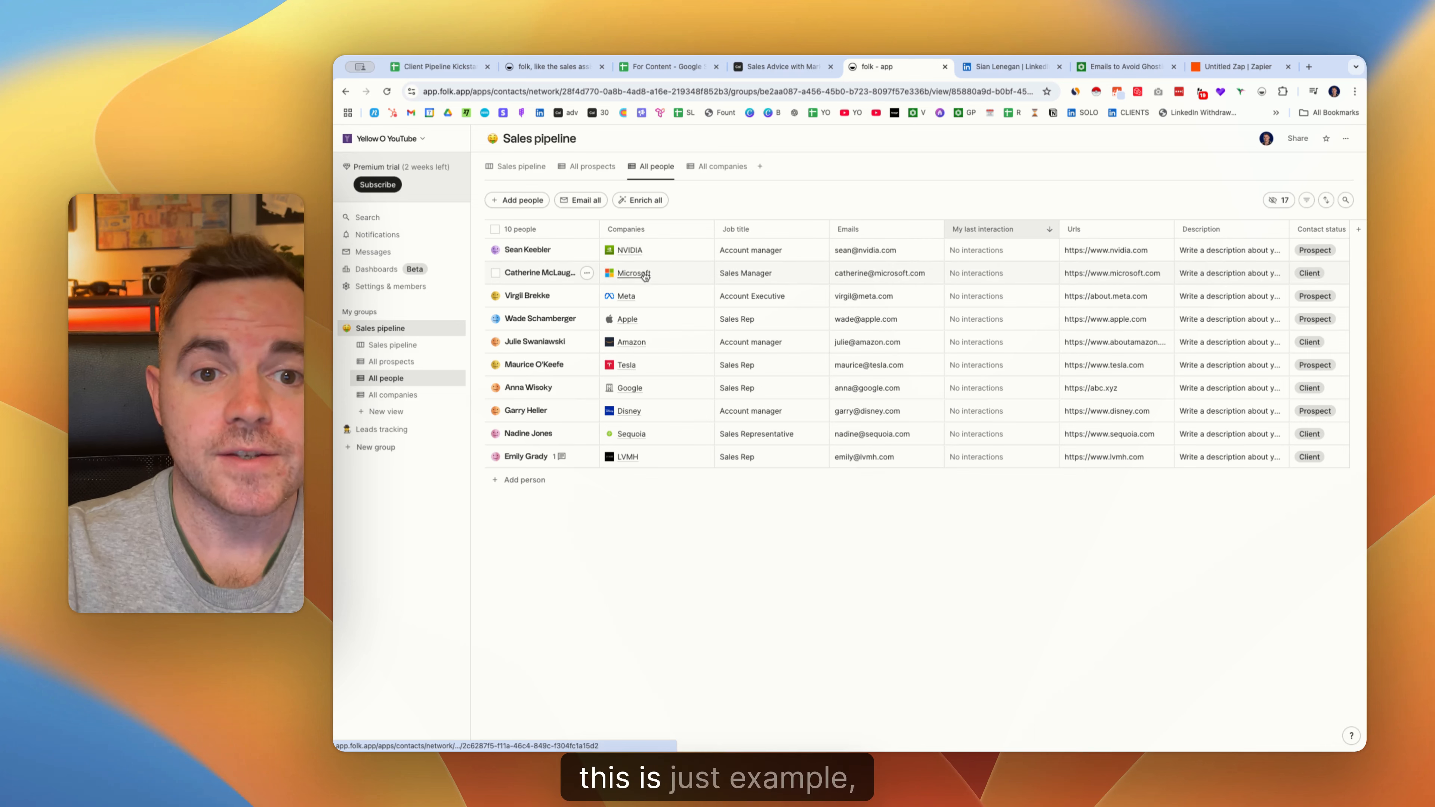
left_click(407, 396)
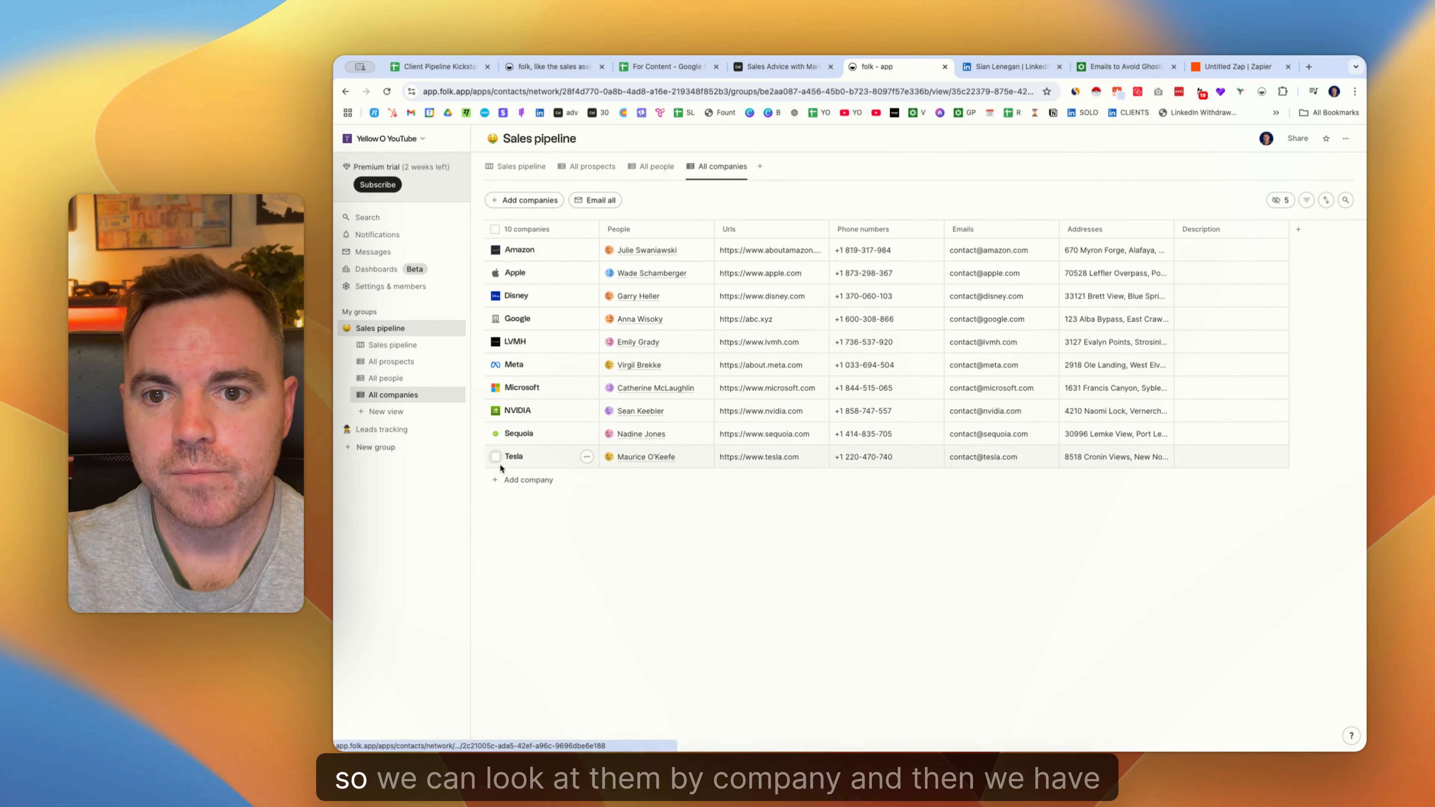
left_click(386, 359)
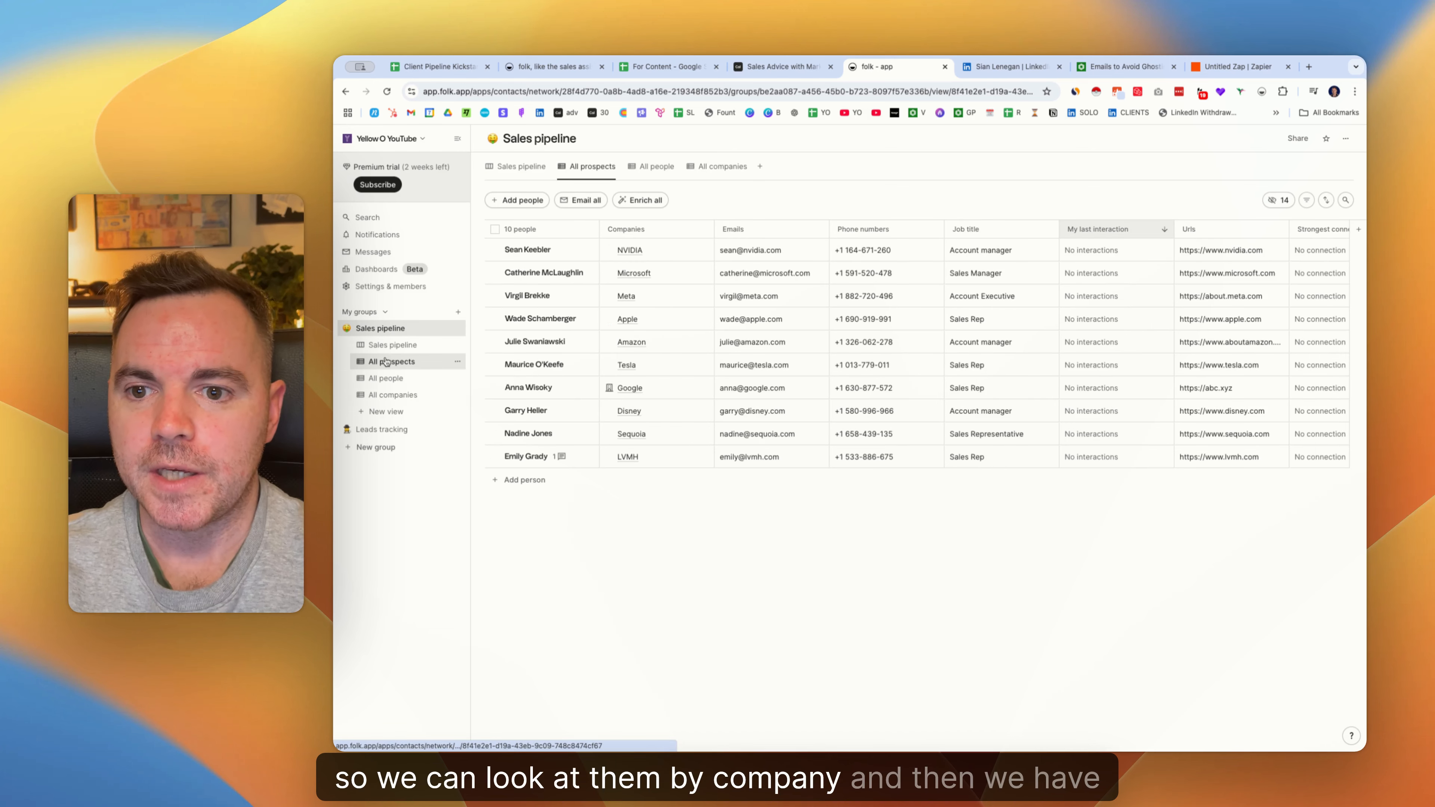
left_click(405, 347)
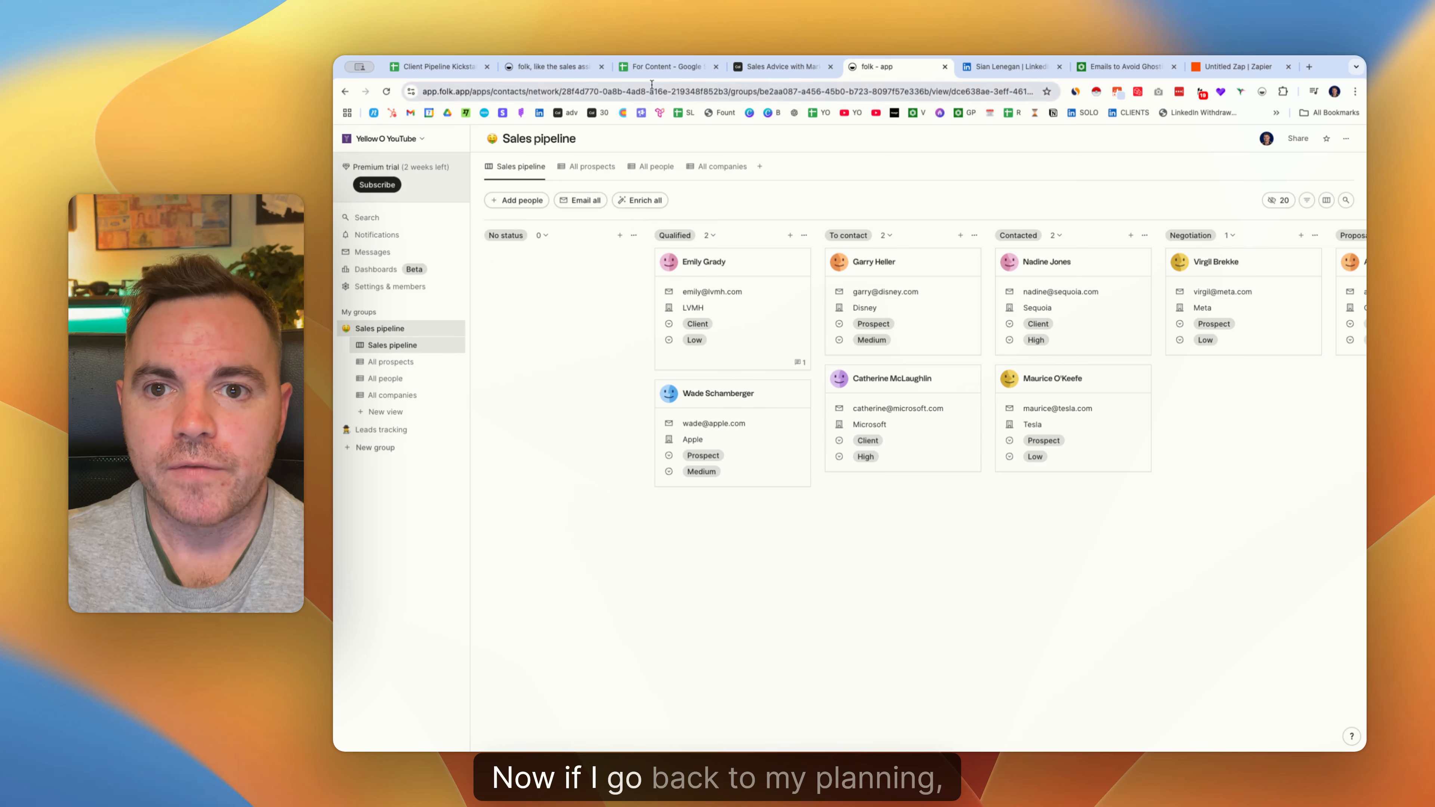
left_click(655, 67)
Highlight the Pipeline stages Lead through Closed Won in column E, then go back to folk.
left_click_drag(650, 225, 658, 297)
left_click_drag(656, 236, 656, 286)
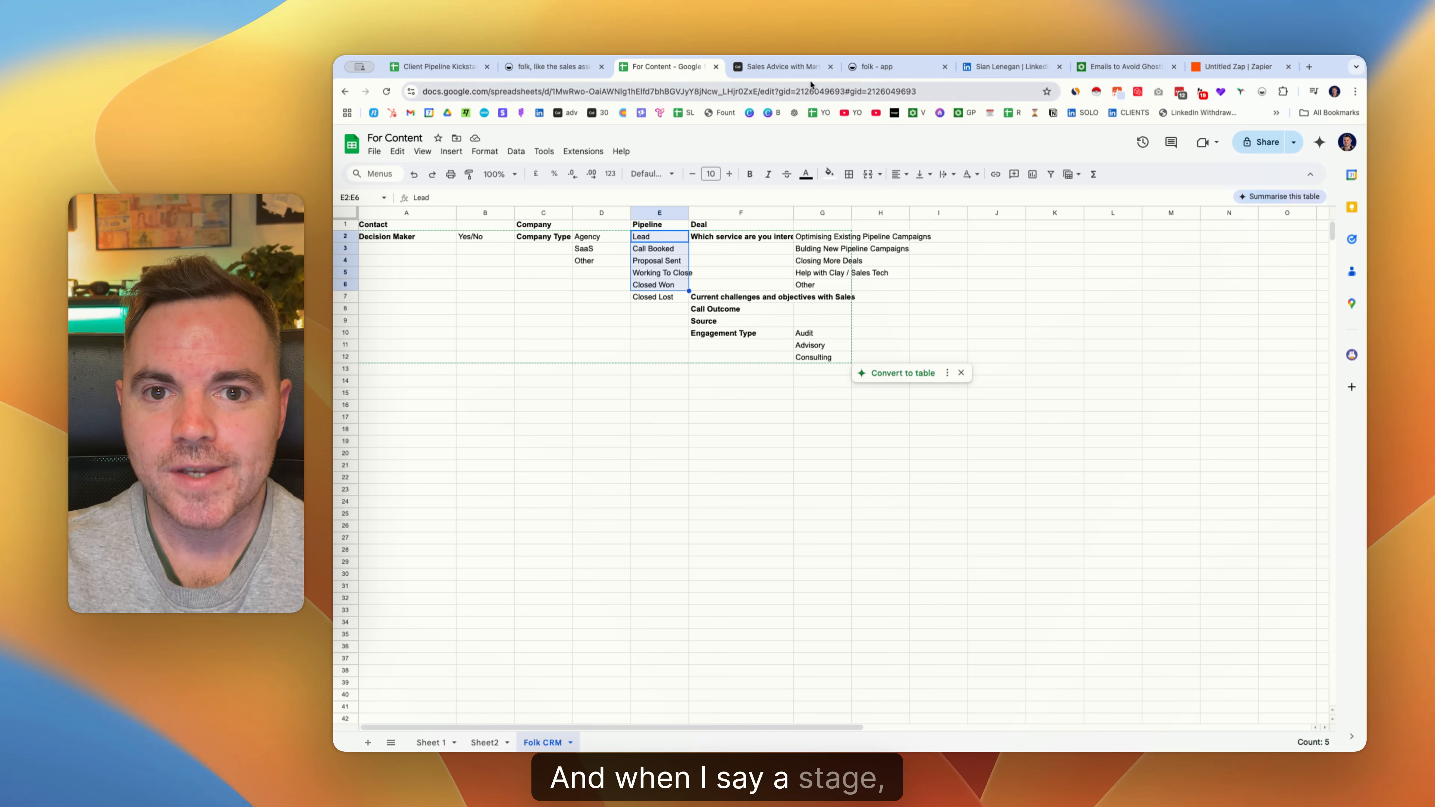
left_click(877, 66)
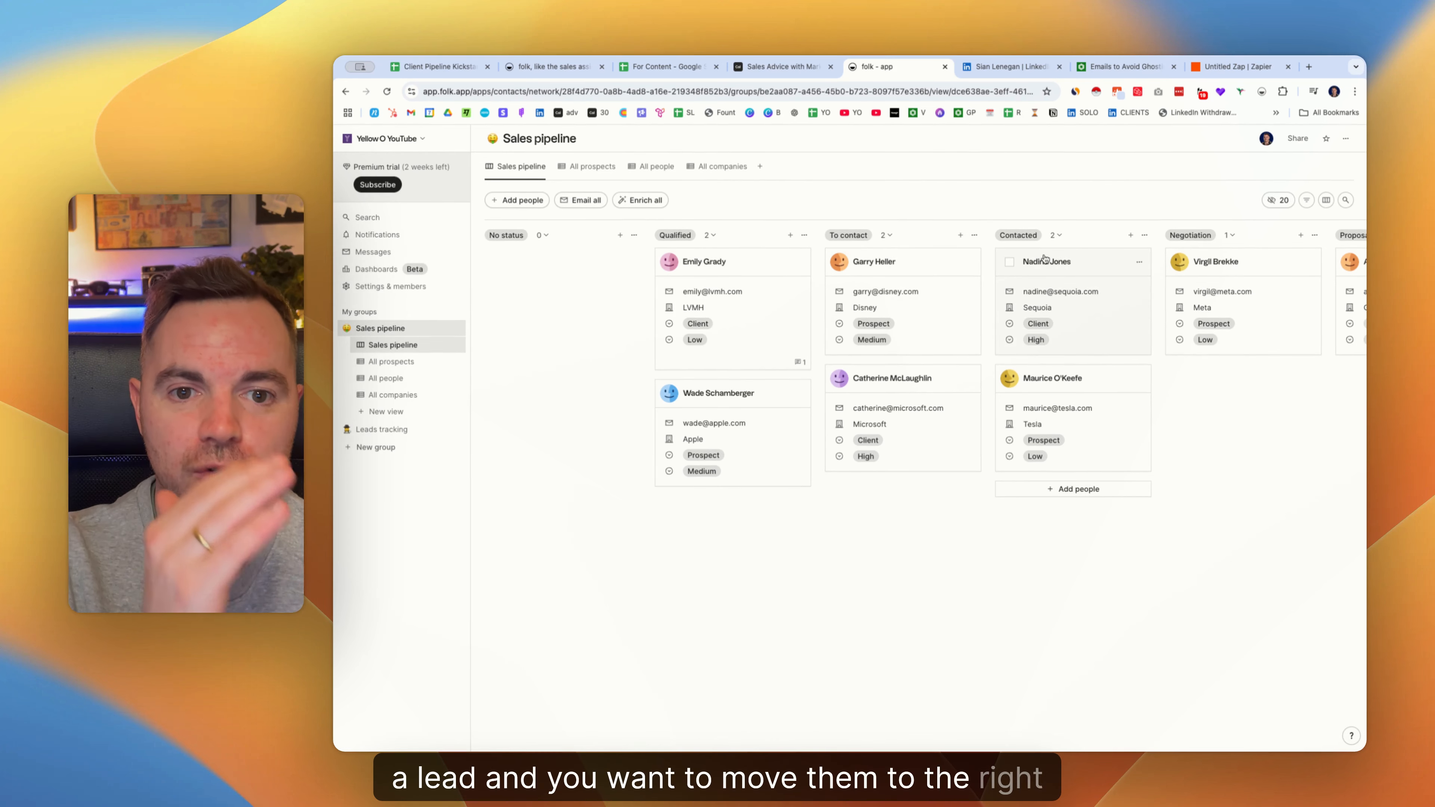
scroll(1060, 258, "right", 3)
scroll(1060, 258, "right", 10)
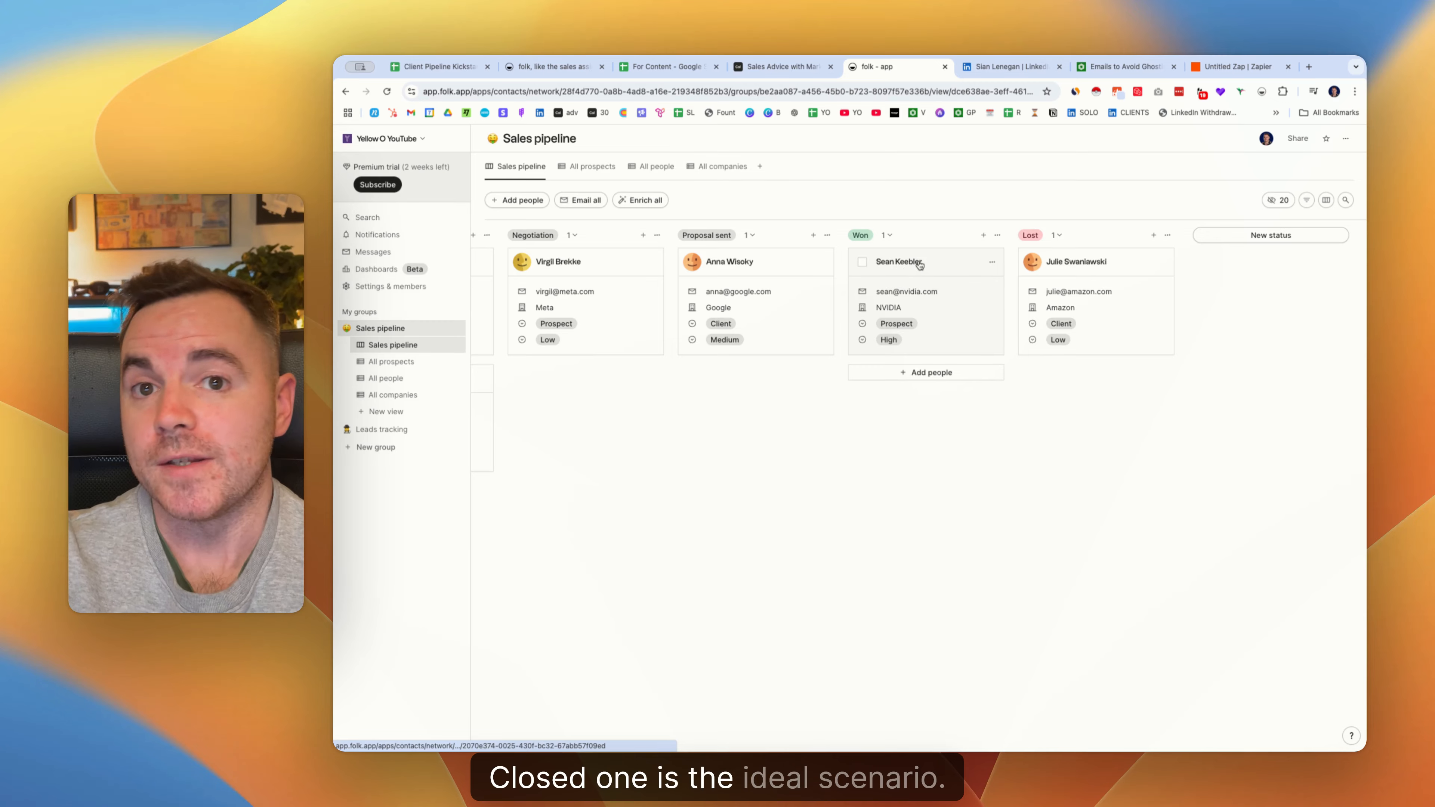
scroll(919, 264, "left", 13)
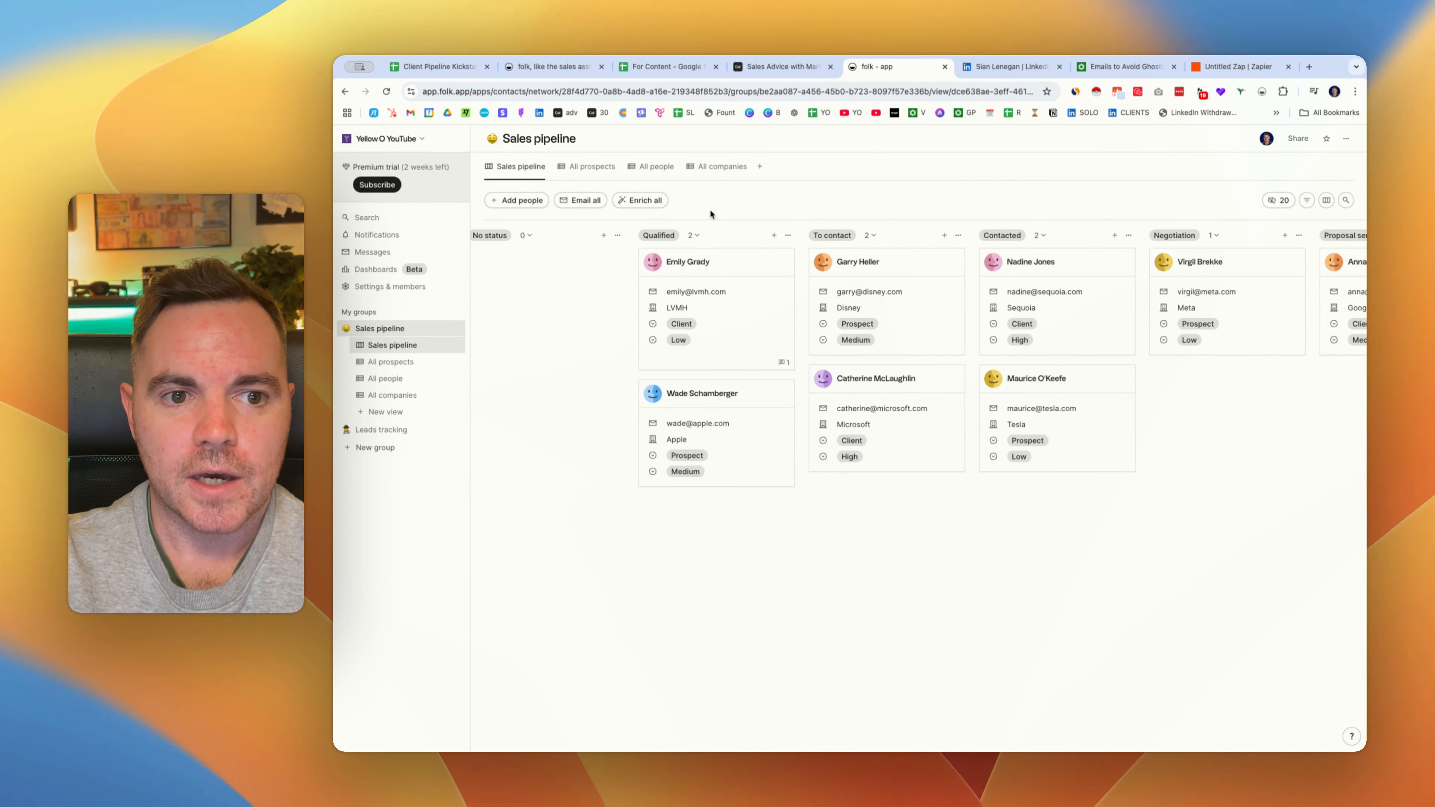
left_click(660, 68)
left_click(662, 262)
left_click(653, 238)
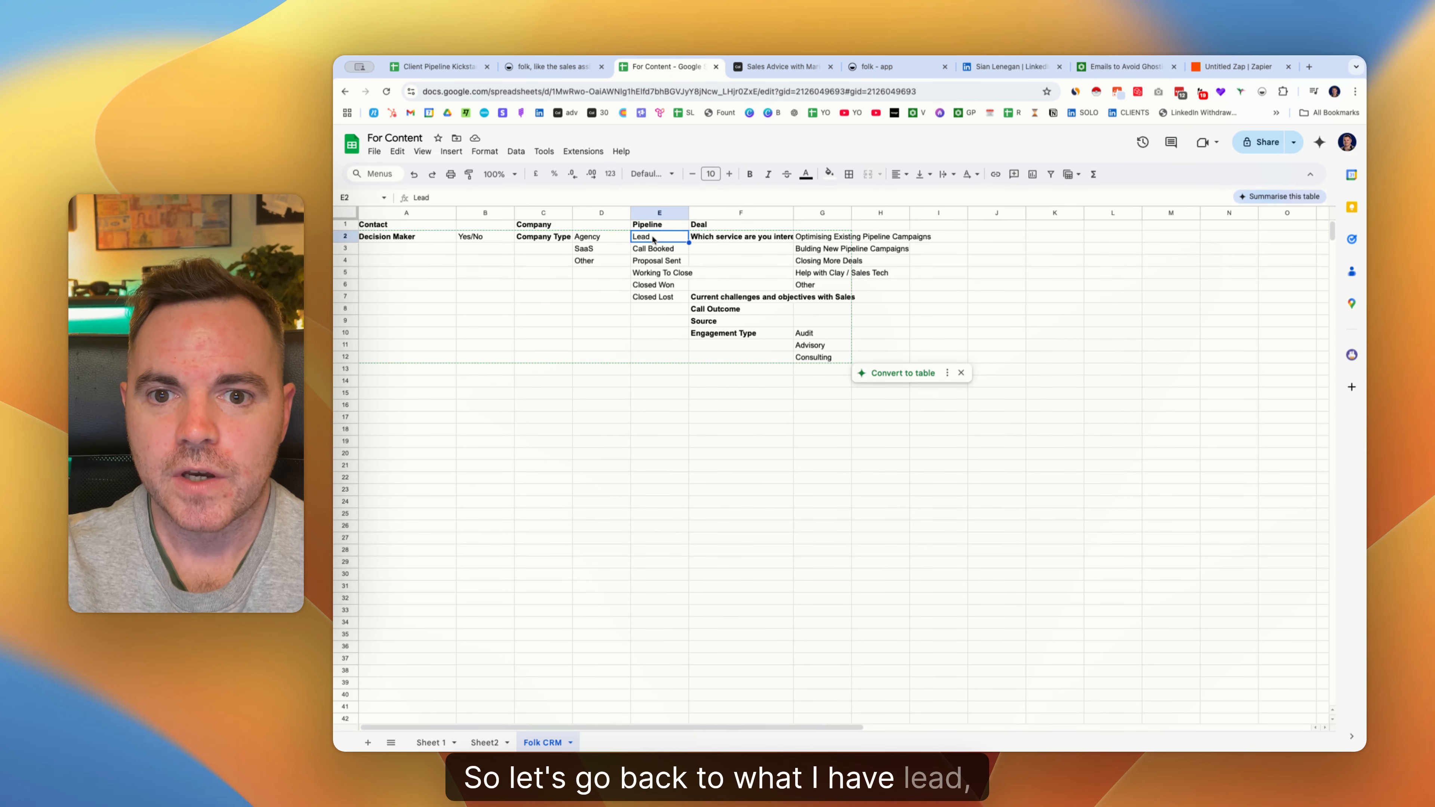
left_click(658, 251)
left_click(778, 68)
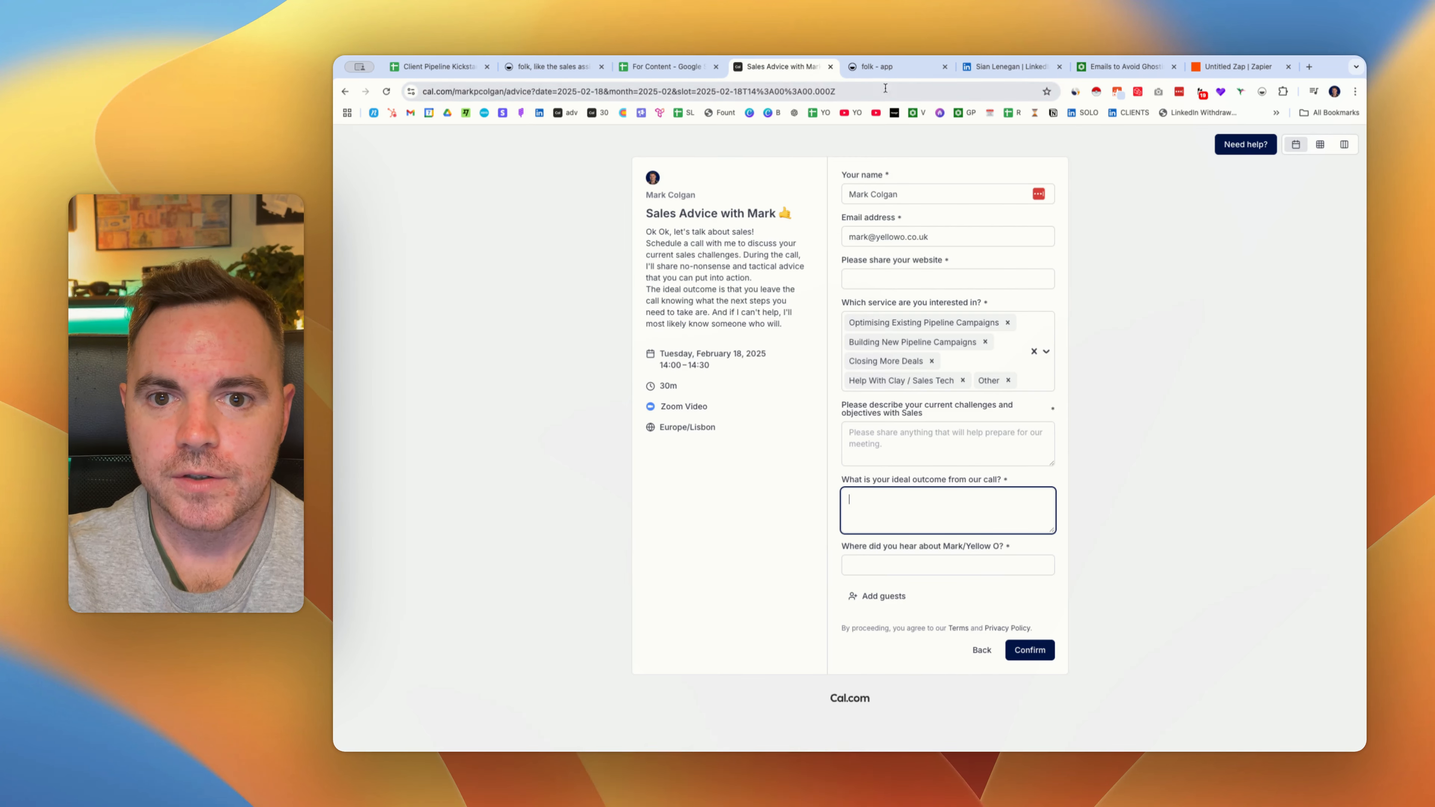
left_click(898, 68)
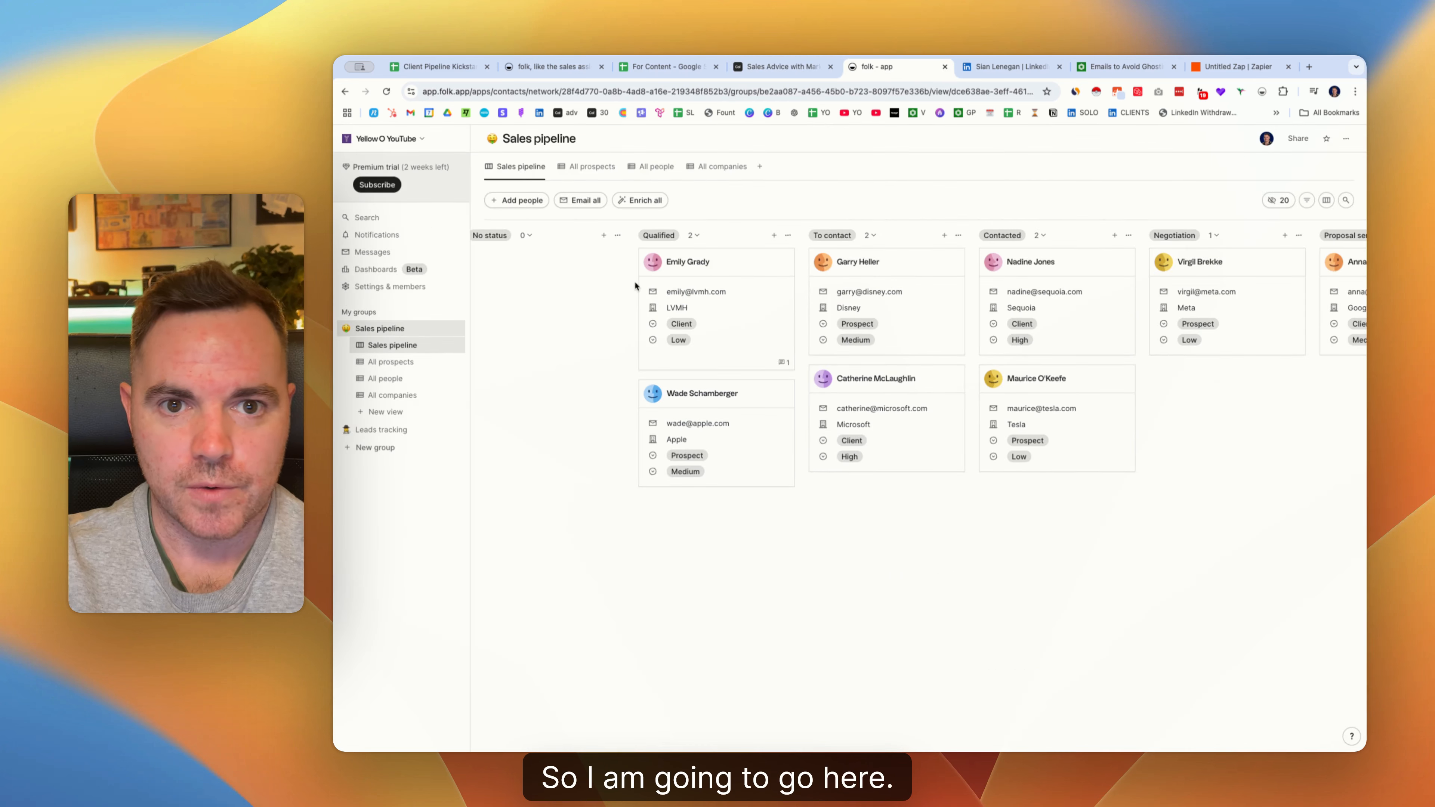
Rename the Qualified stage column to Lead.
left_click(789, 235)
left_click(741, 268)
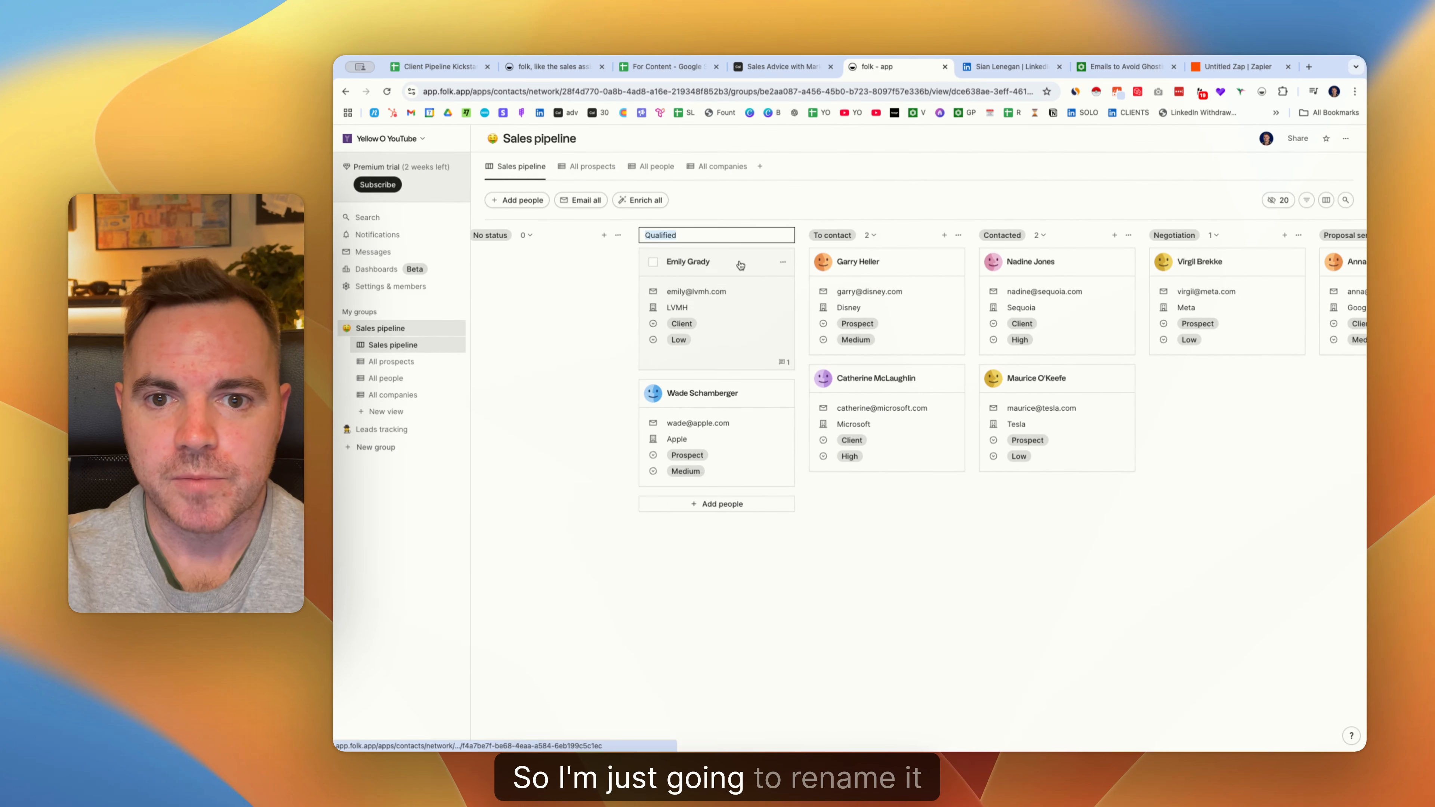
type("Lead")
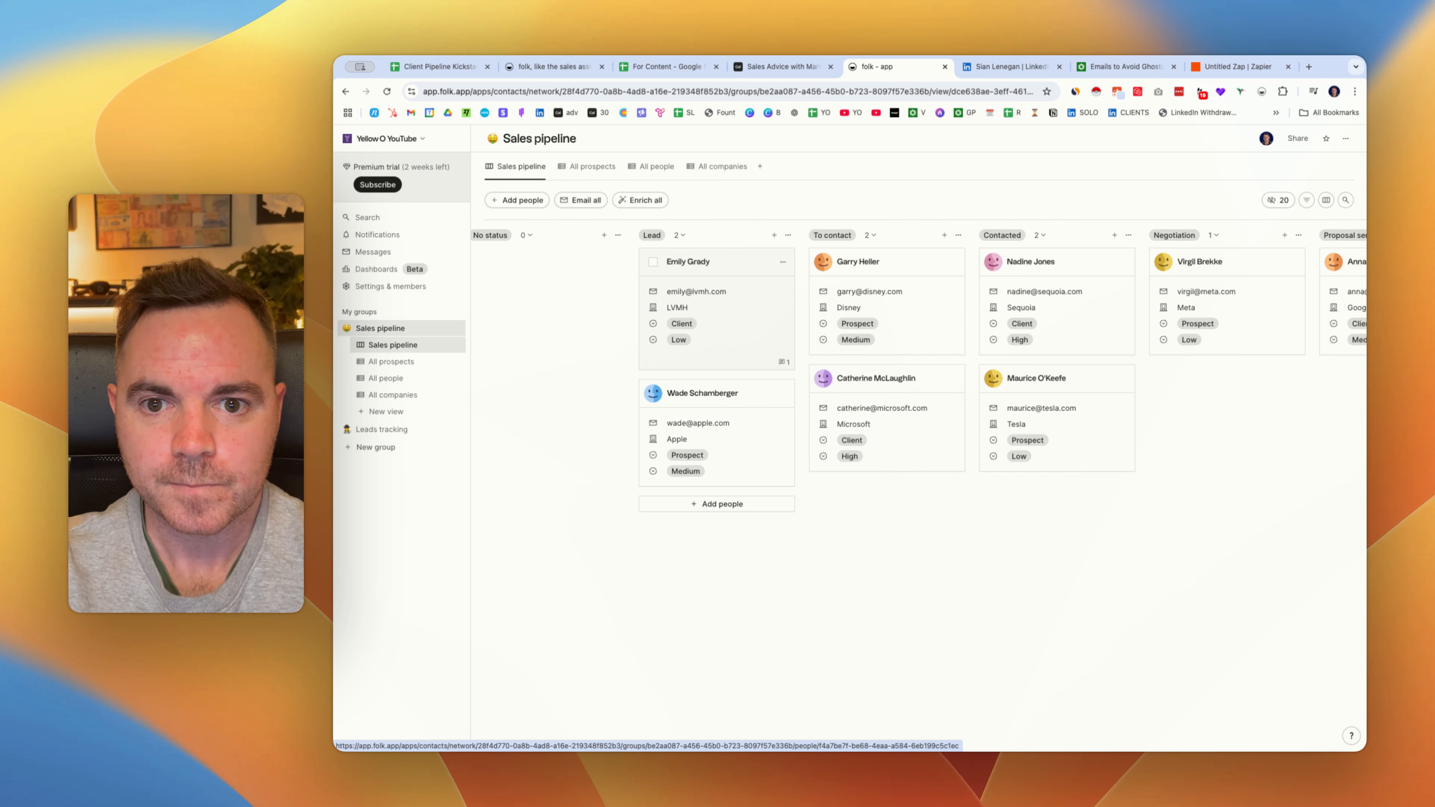
Try renaming the To contact column to 'Call booked', then cancel the edit.
left_click(958, 236)
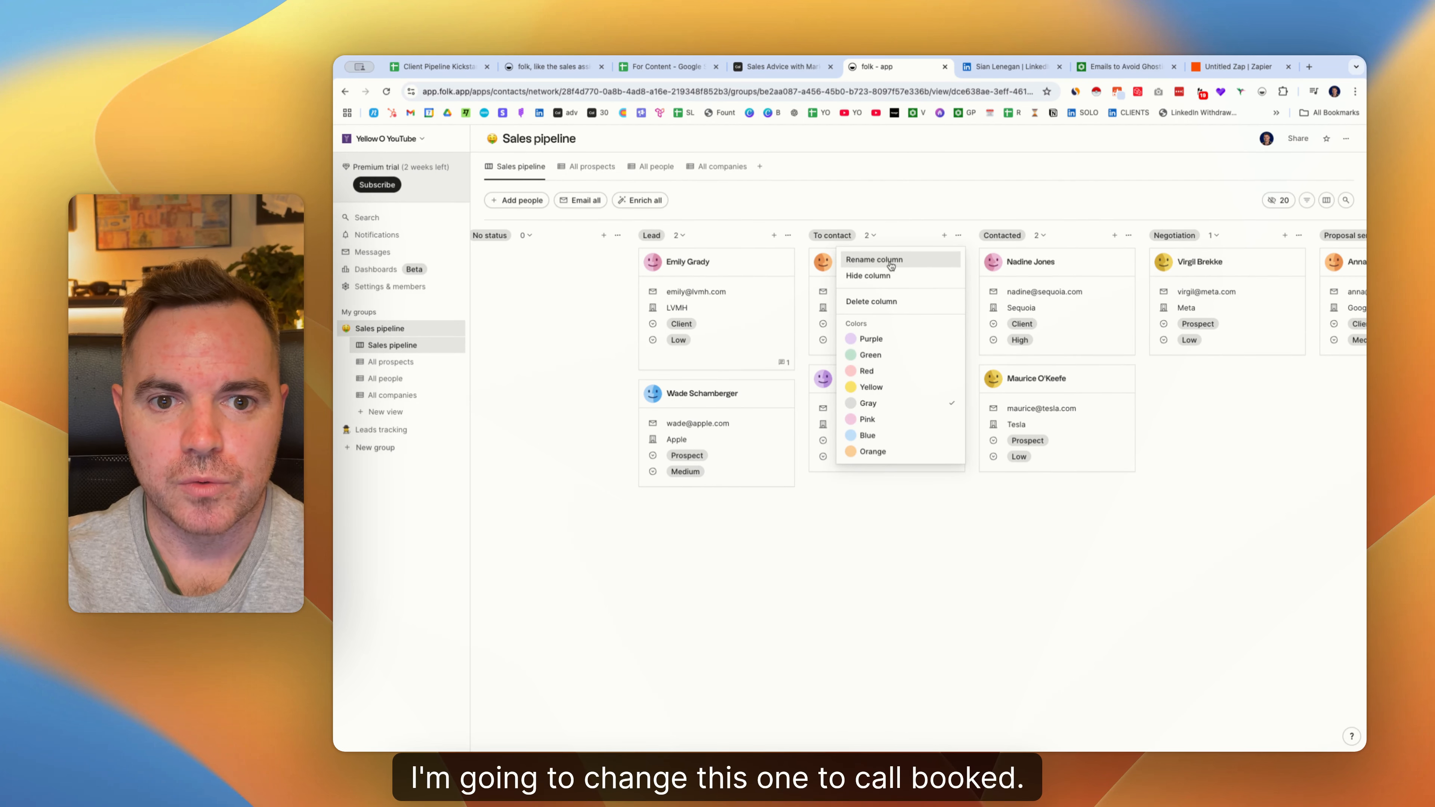
left_click(891, 266)
left_click_drag(869, 237, 839, 236)
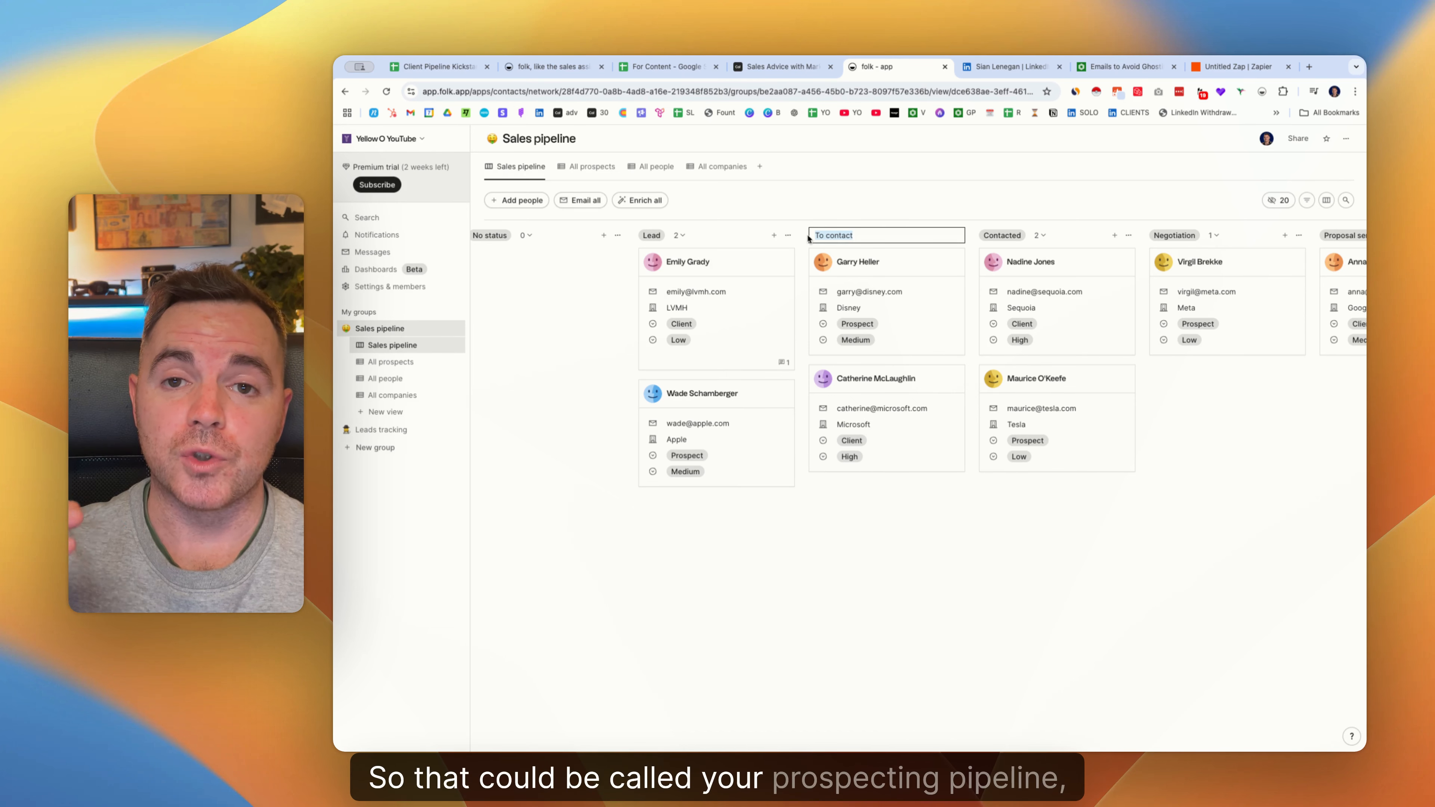
type("Call booked")
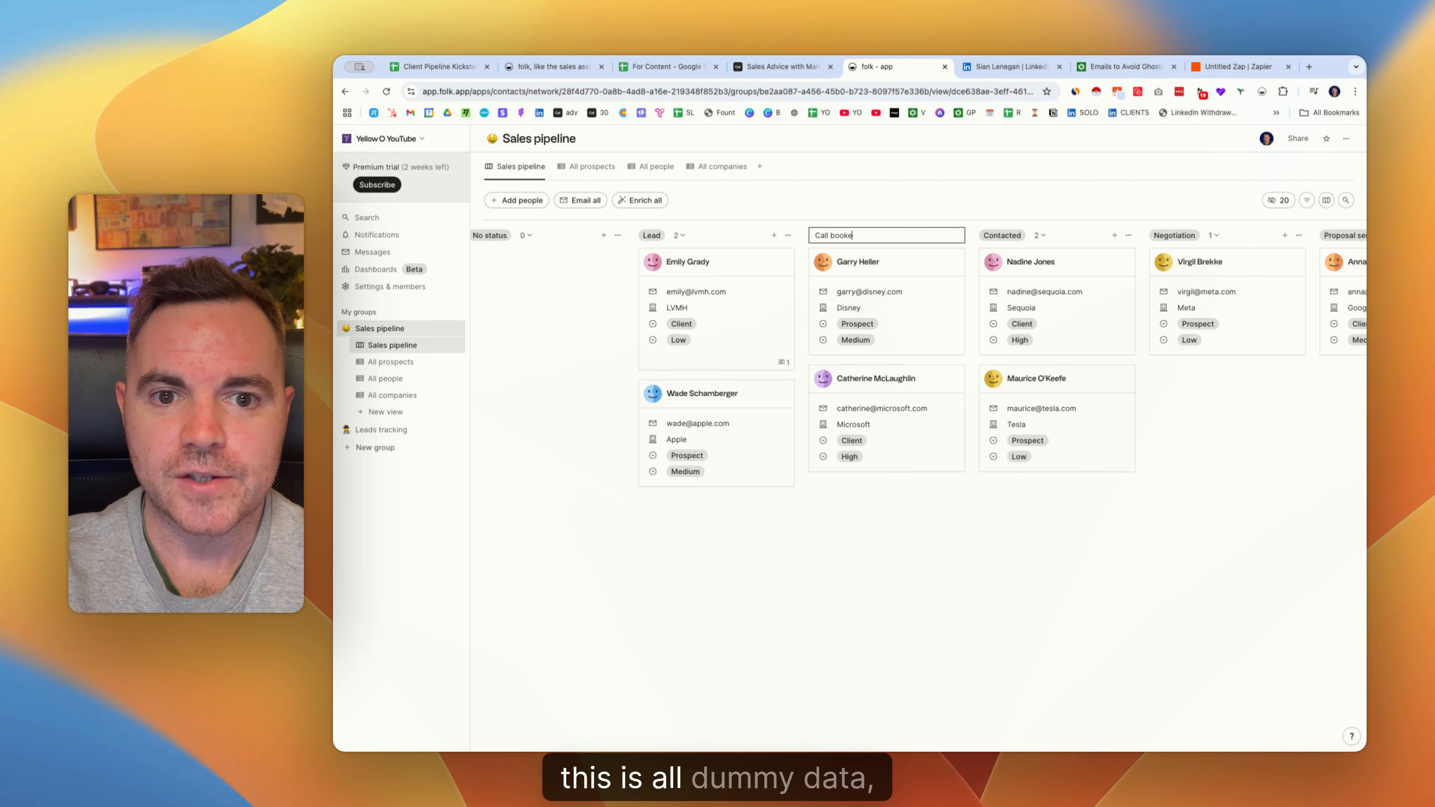
key("Escape")
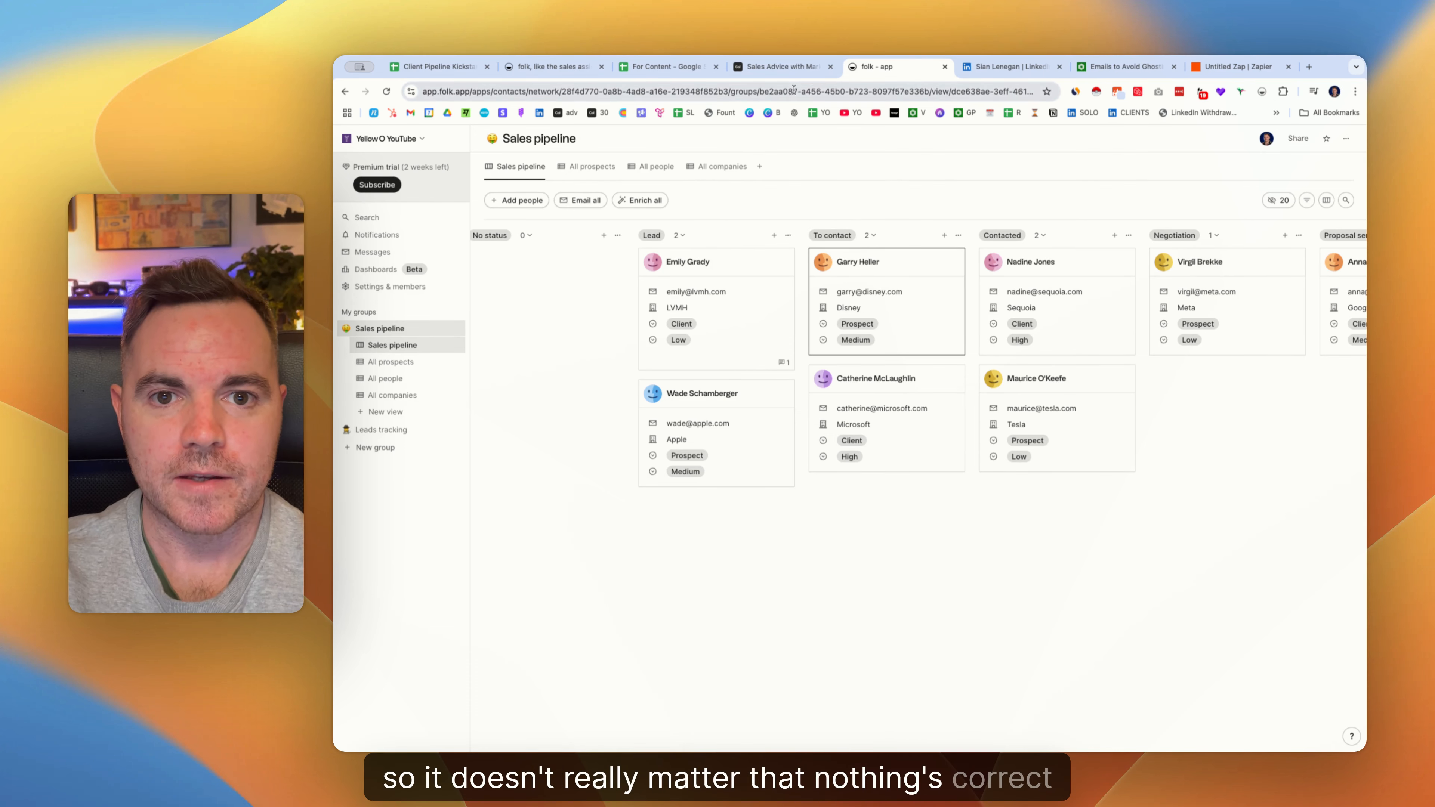
left_click(664, 67)
Check the Proposal Sent and Working To Close stage names in the plan, then return to folk.
left_click(678, 261)
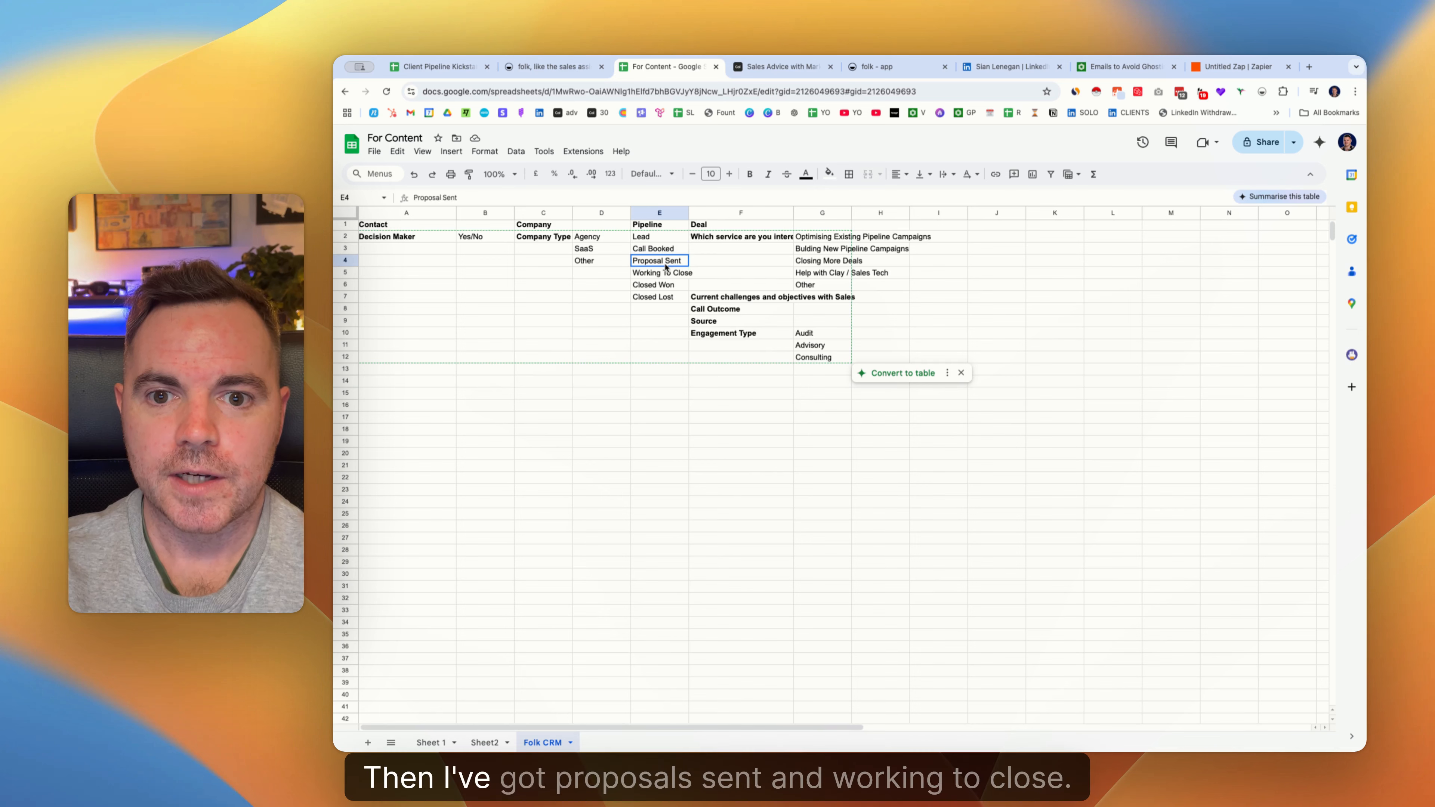
left_click(668, 274)
left_click(876, 66)
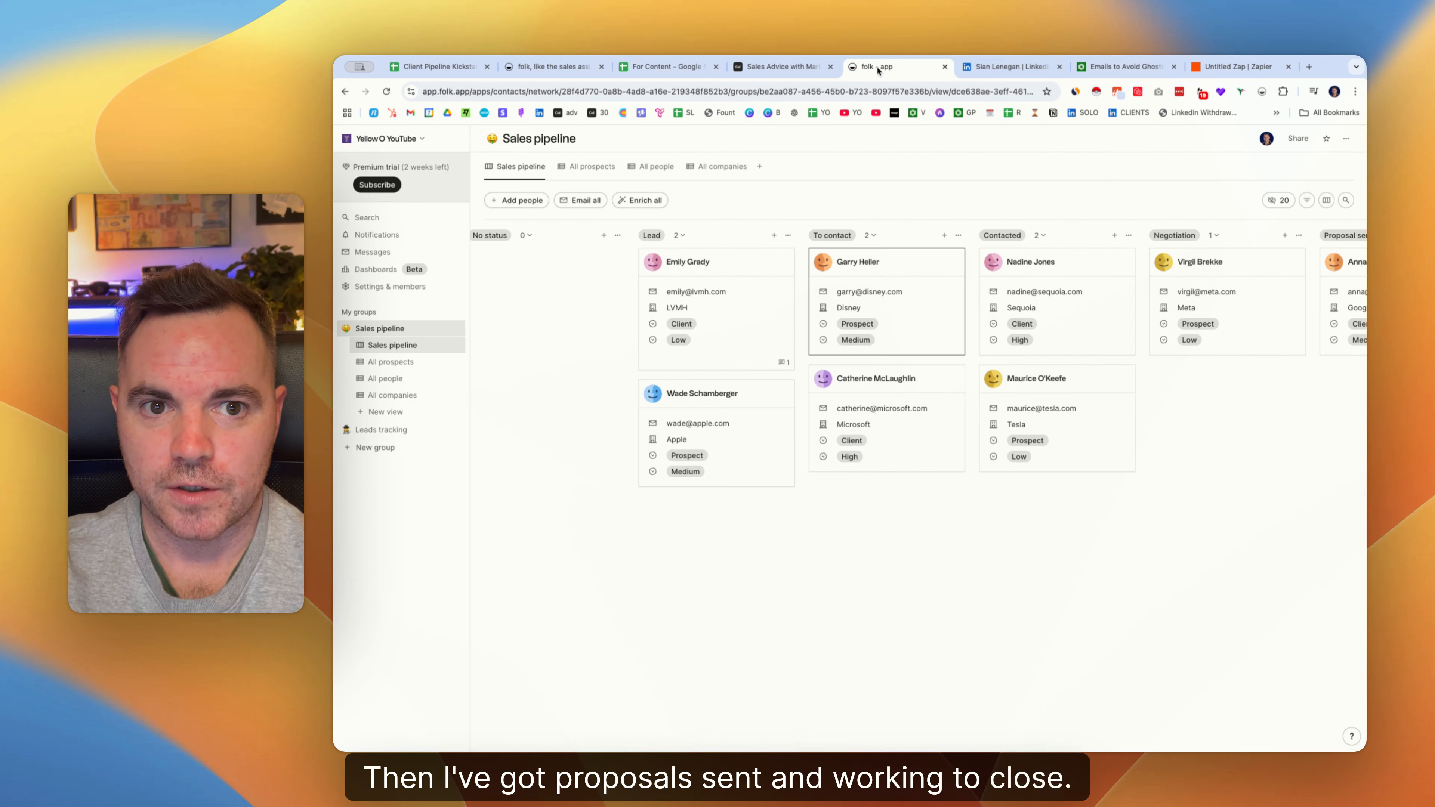
Rename the Contacted column to Proposal Sent.
left_click(1128, 238)
left_click(1064, 261)
key("super+a")
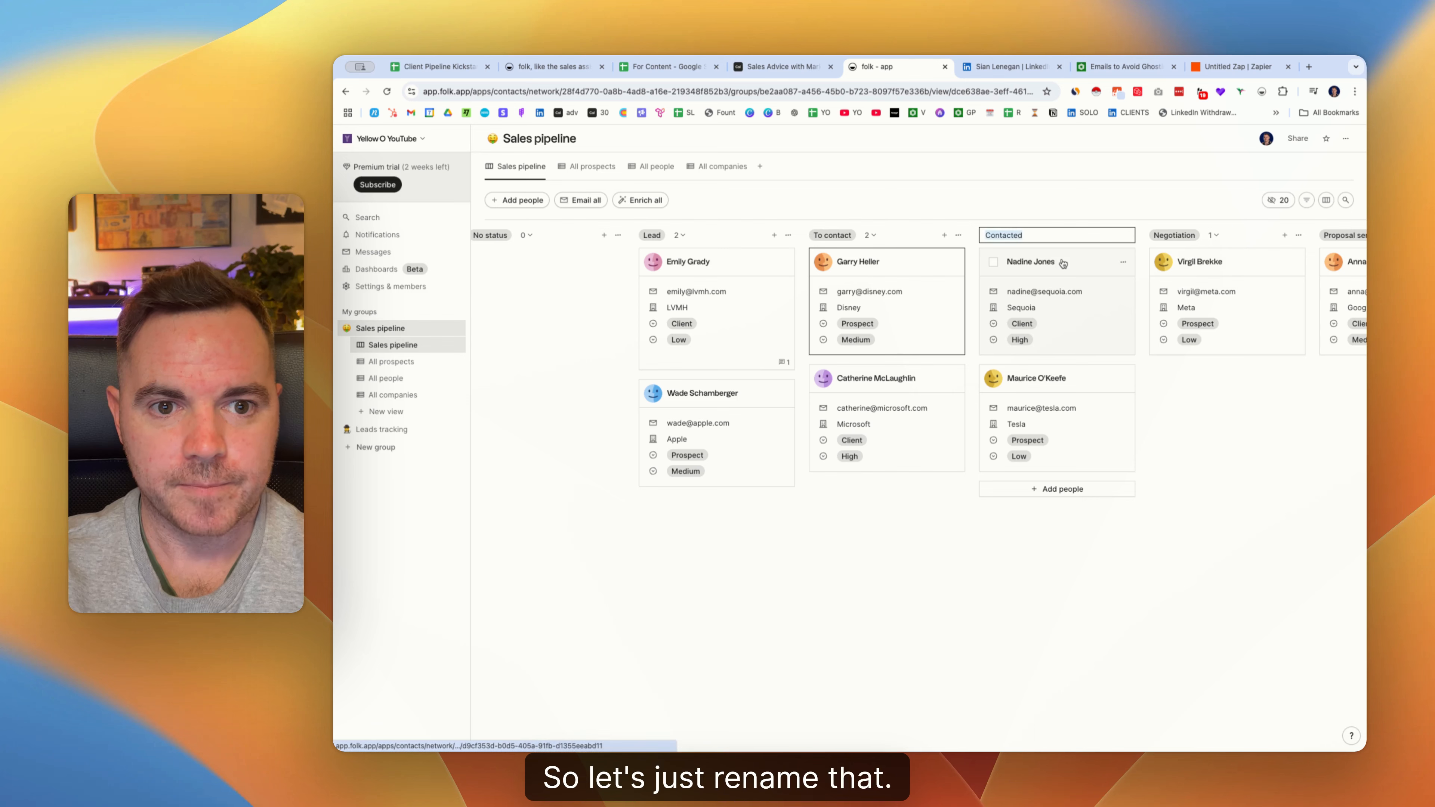
key("BackSpace")
type("Proposal")
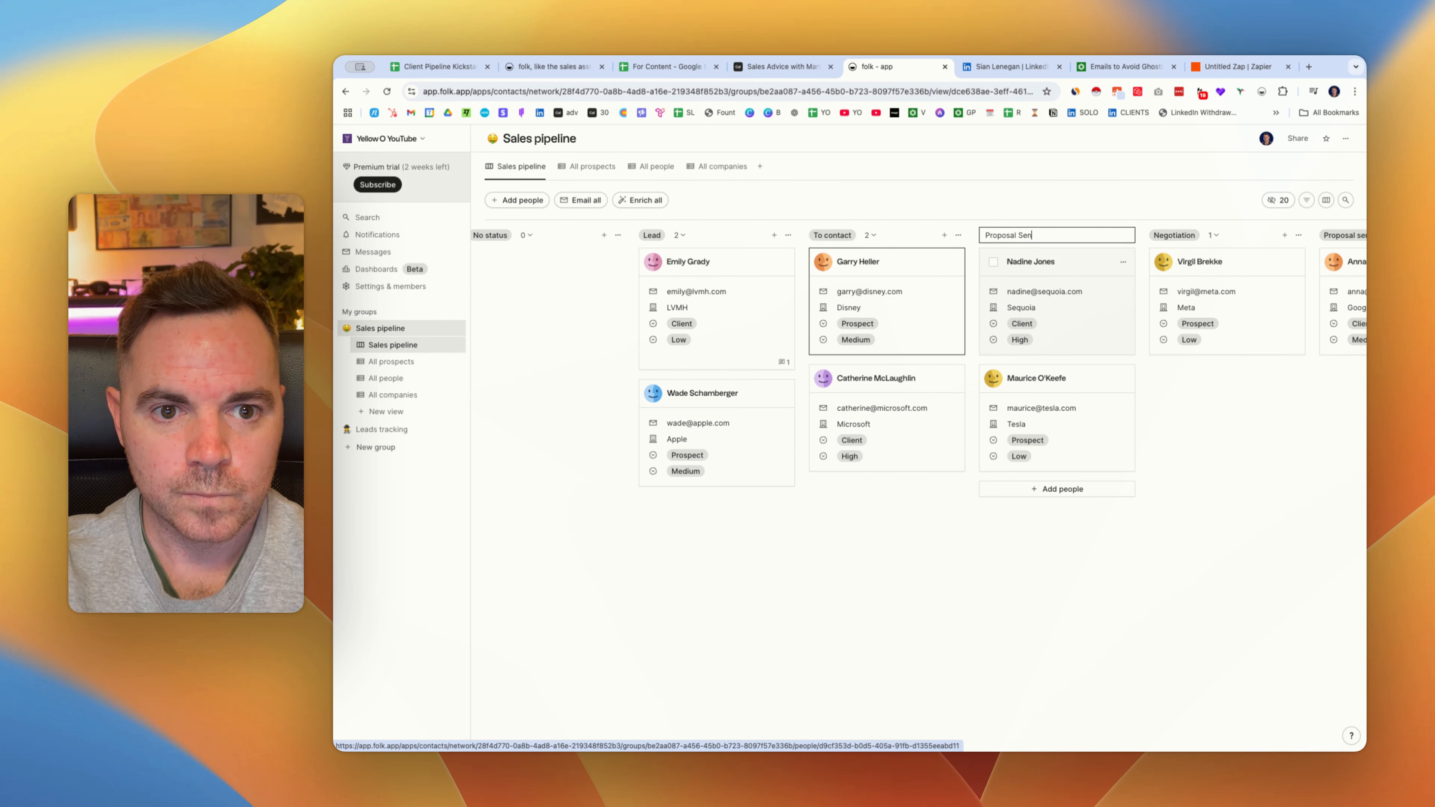
type(" Sen")
key("Escape")
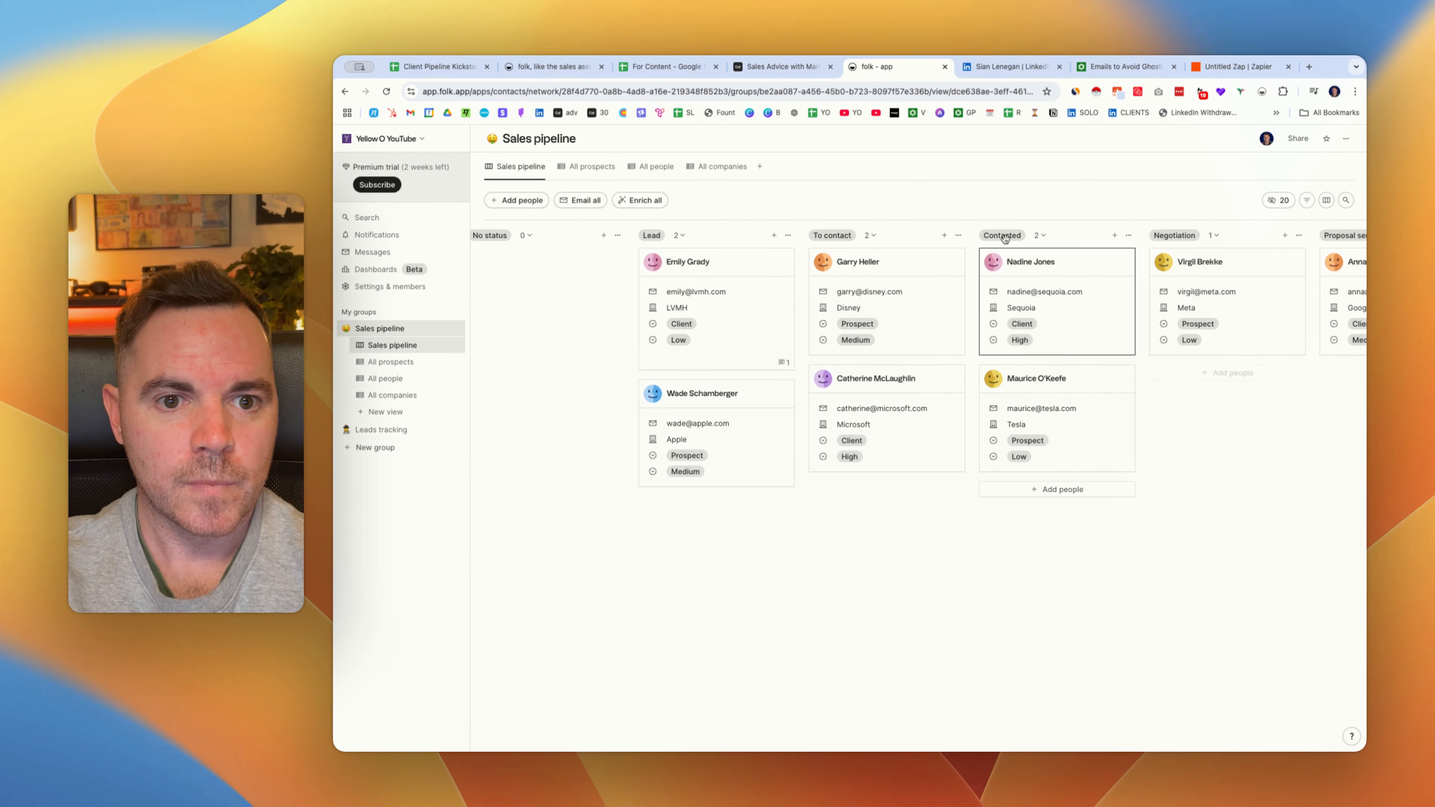
left_click(1129, 235)
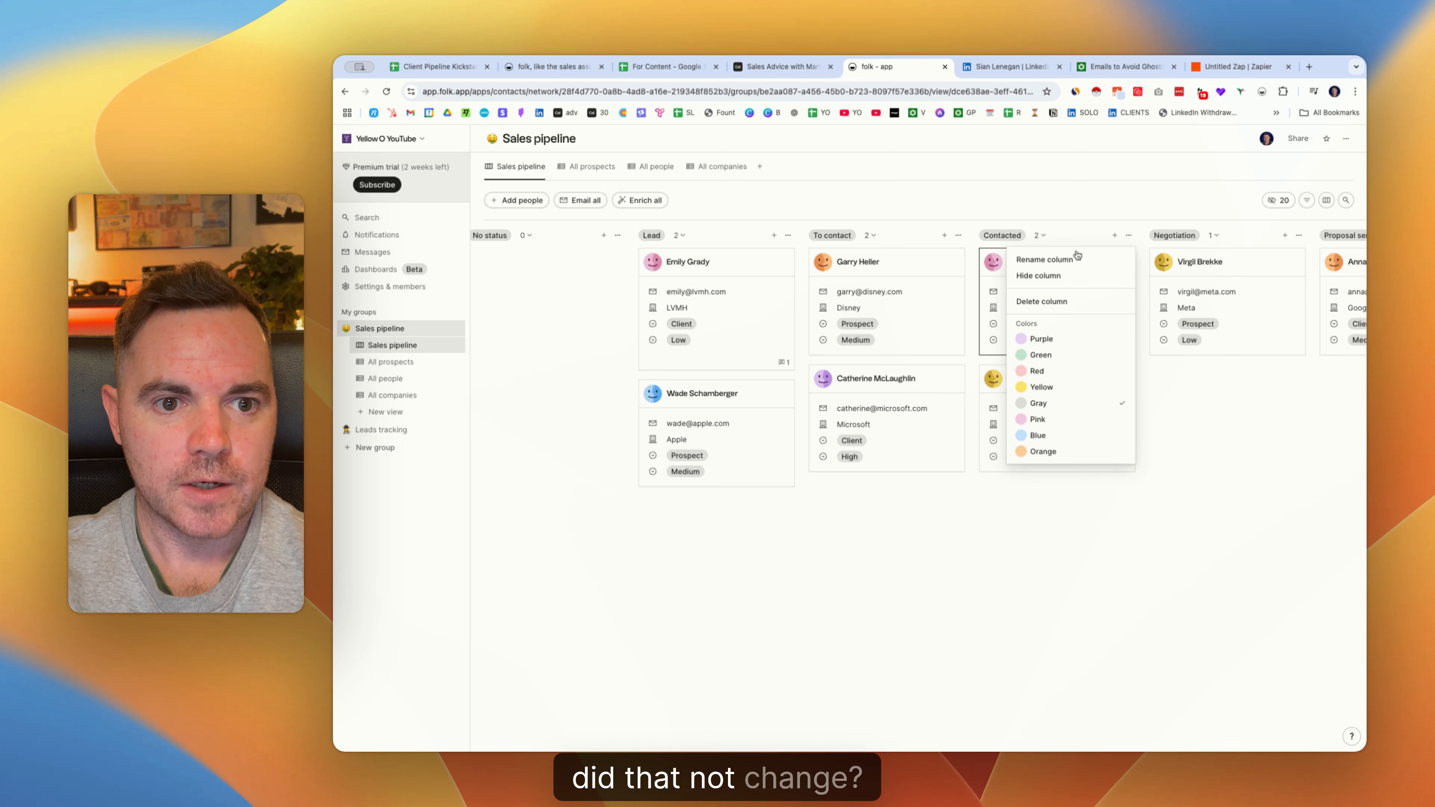
left_click(1062, 268)
double_click(1017, 236)
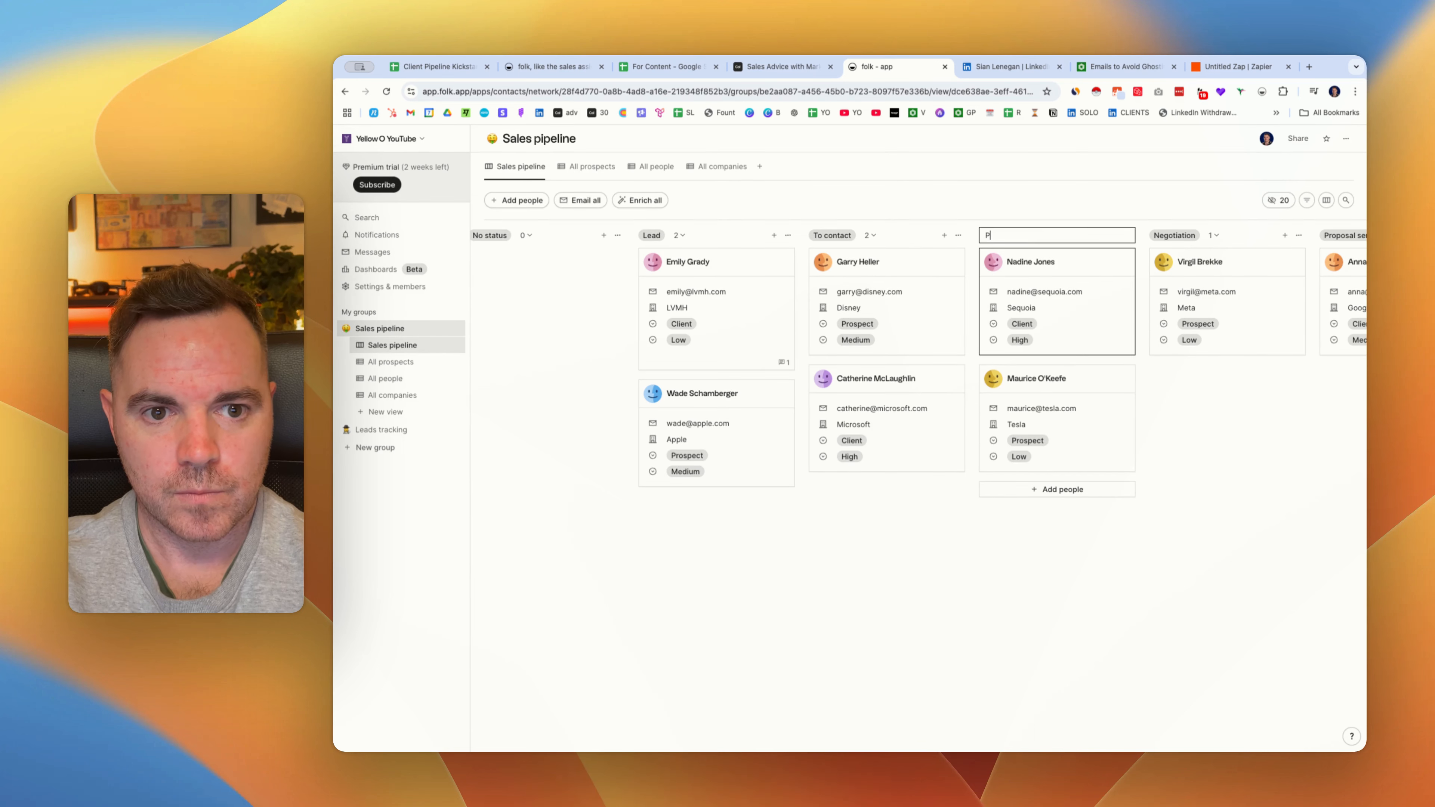
type("Proposal Sent")
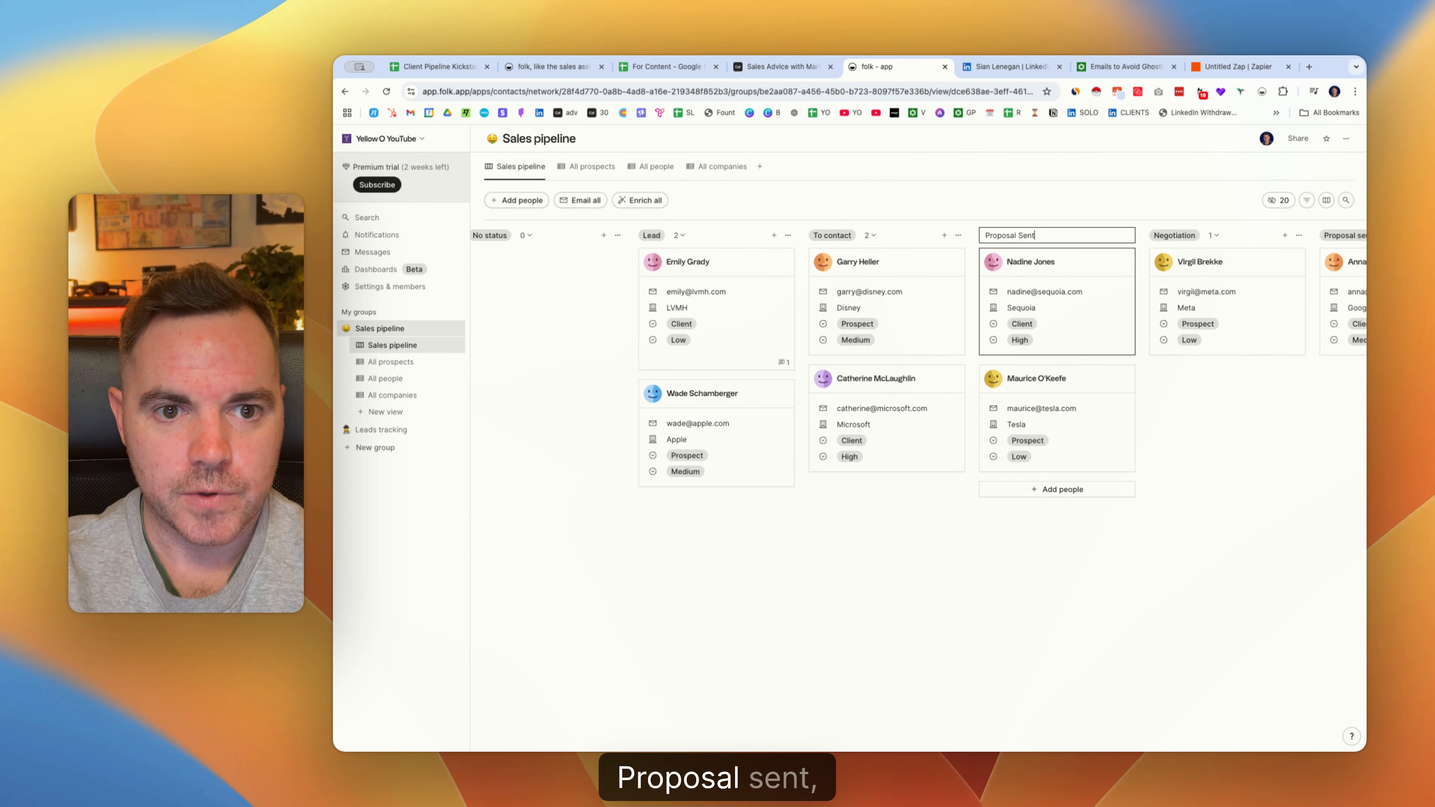
key("Return")
Rename the Negotiation column to Working To Close.
left_click(1299, 235)
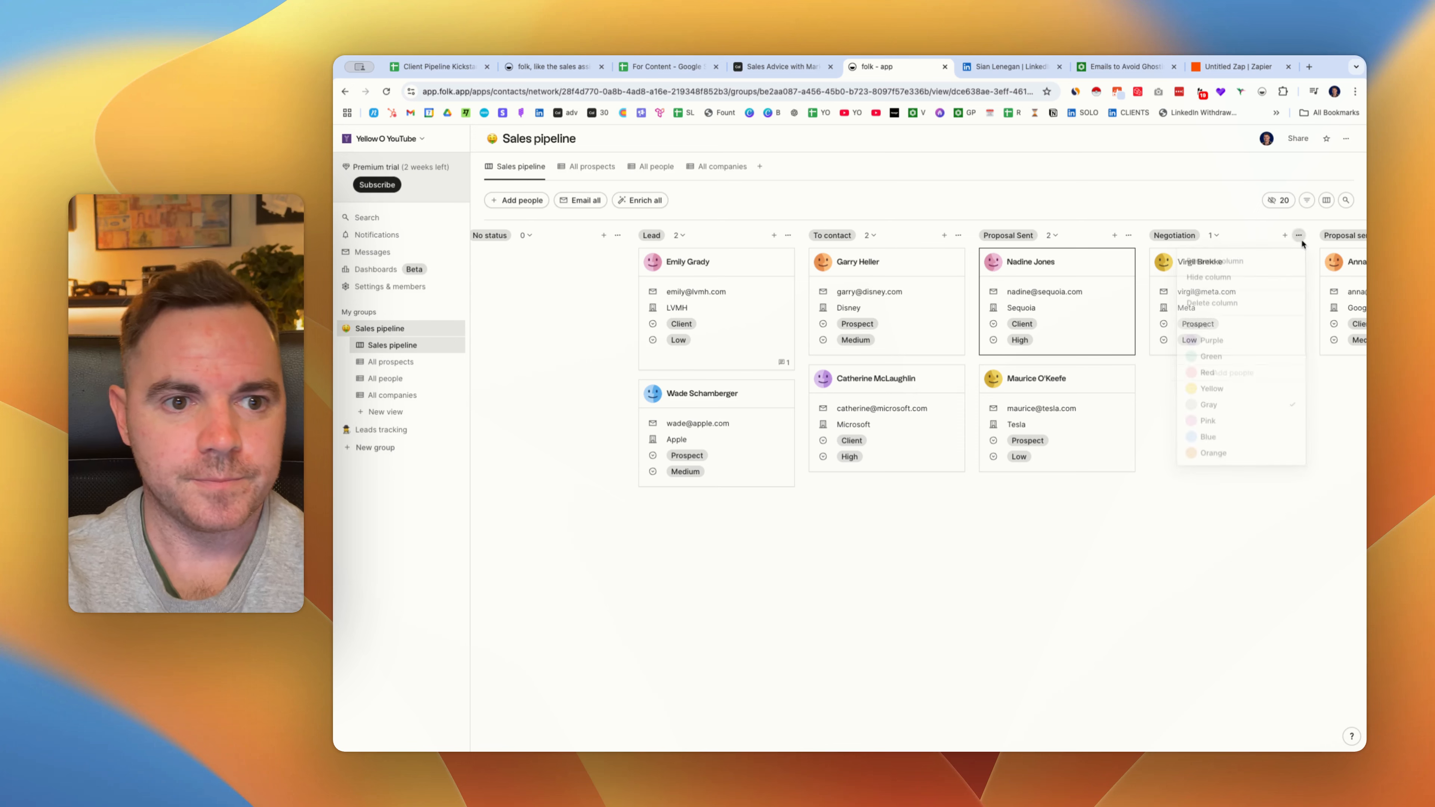
left_click(1235, 267)
key("super+a")
type("W")
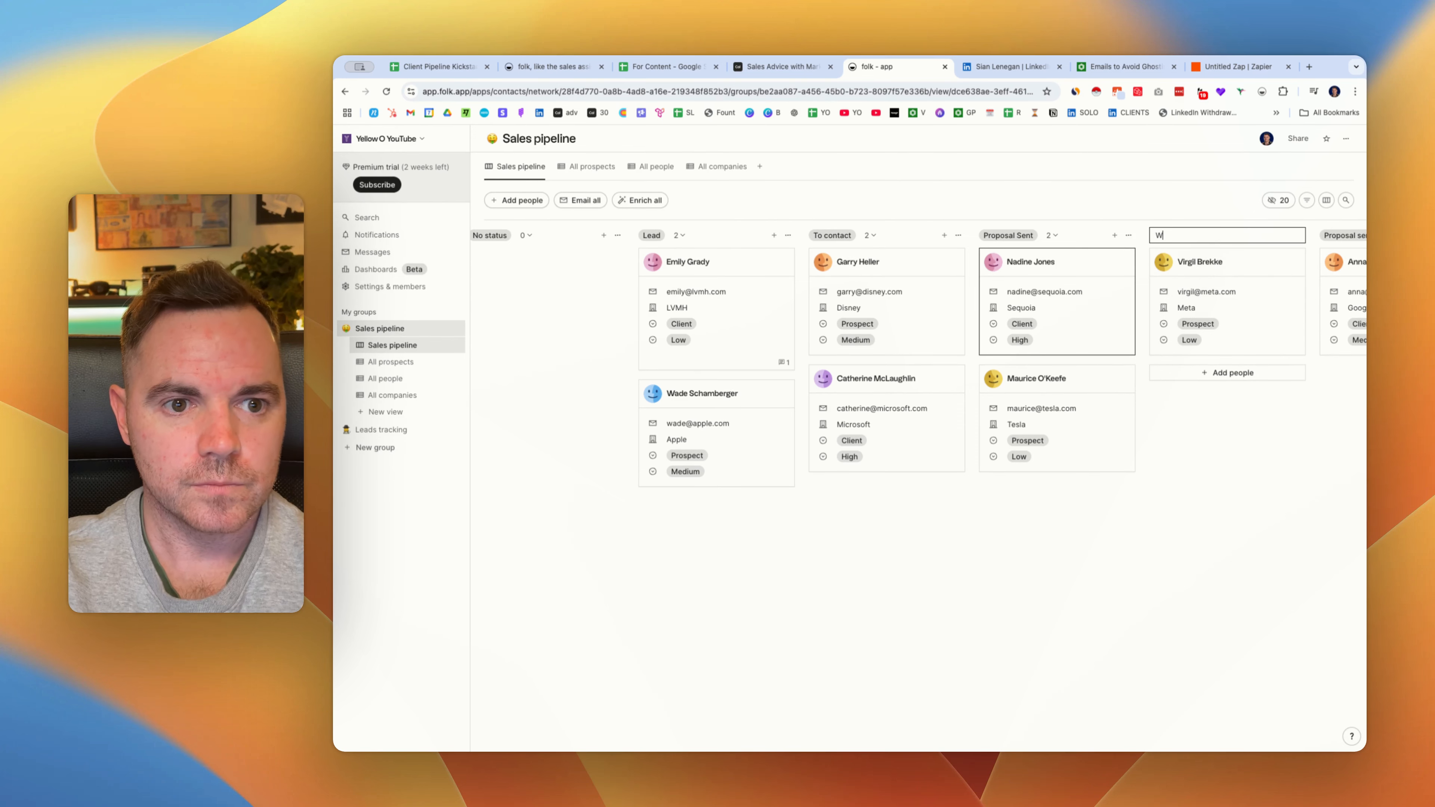
type("orking To Close")
key("Return")
Move the Google contact's card into Working To Close and delete the empty duplicate Proposal sent column.
scroll(925, 270, "right", 10)
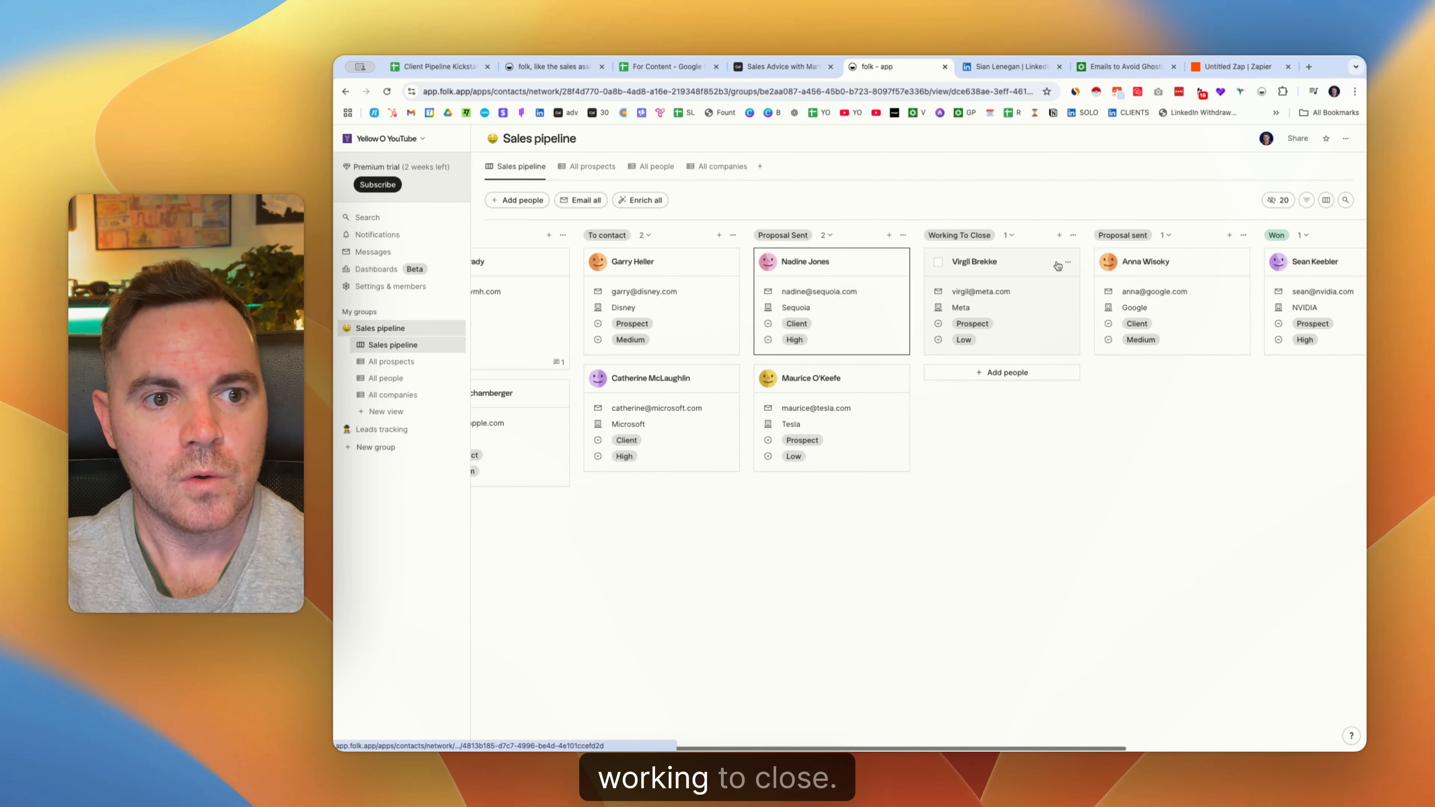
left_click_drag(925, 270, 769, 283)
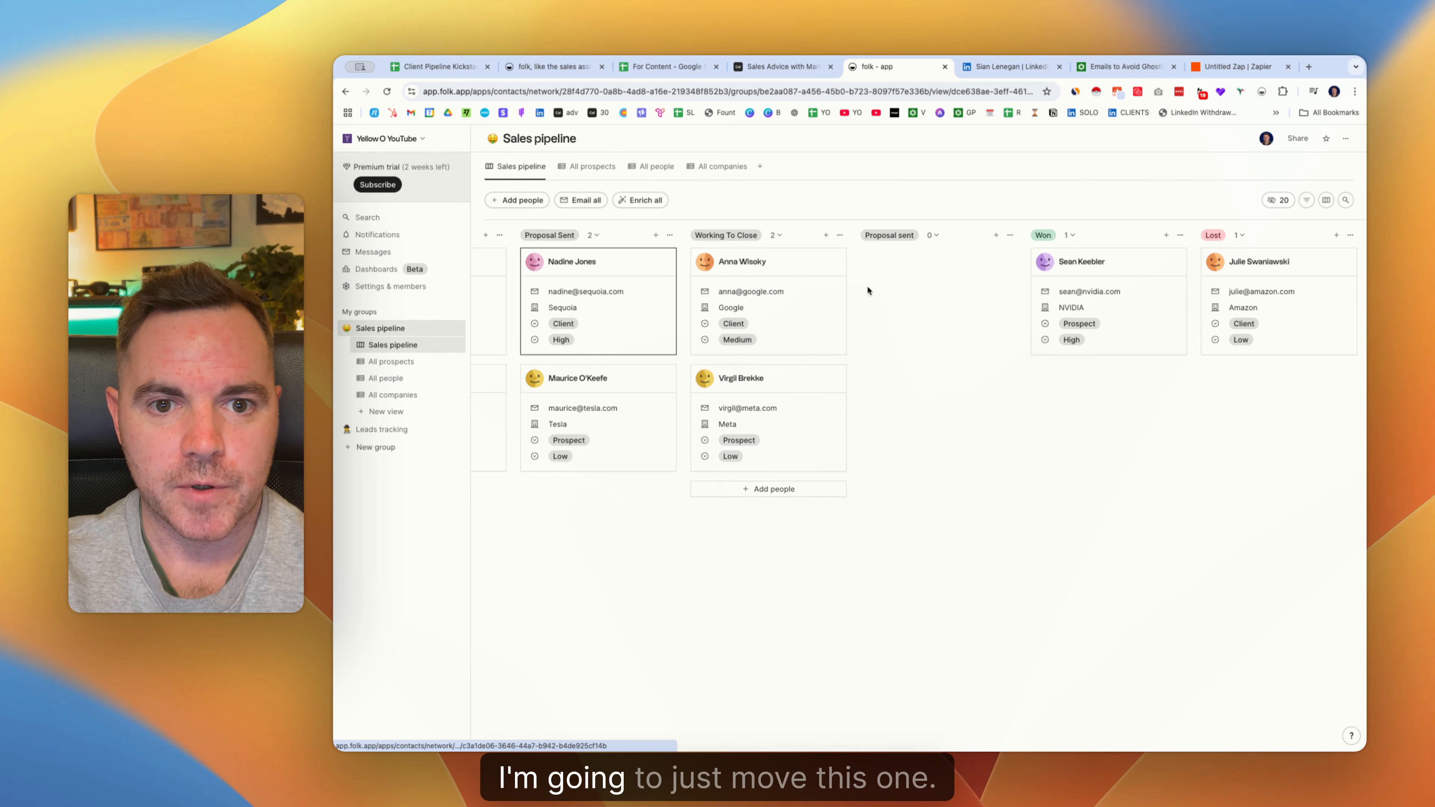
left_click(1010, 236)
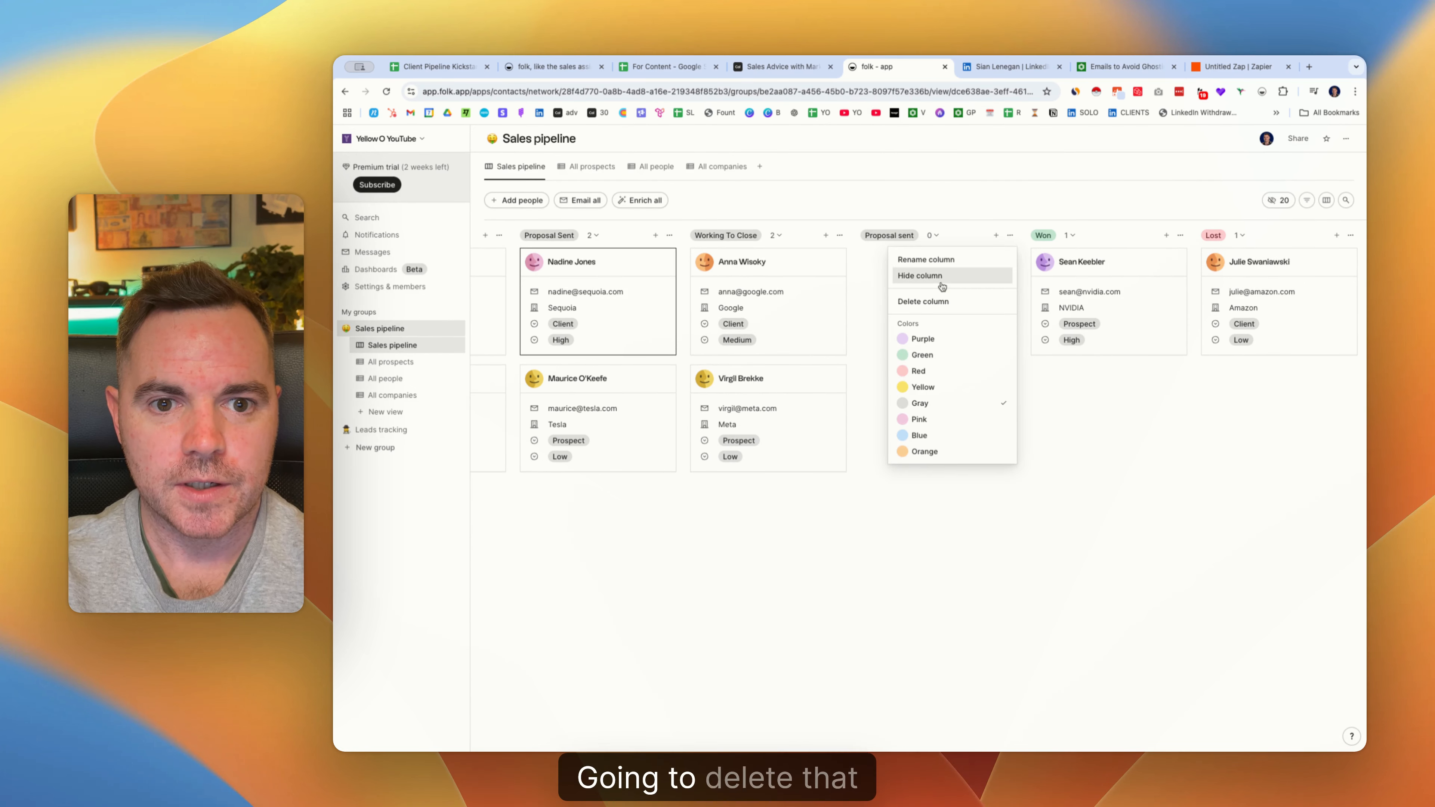
left_click(923, 301)
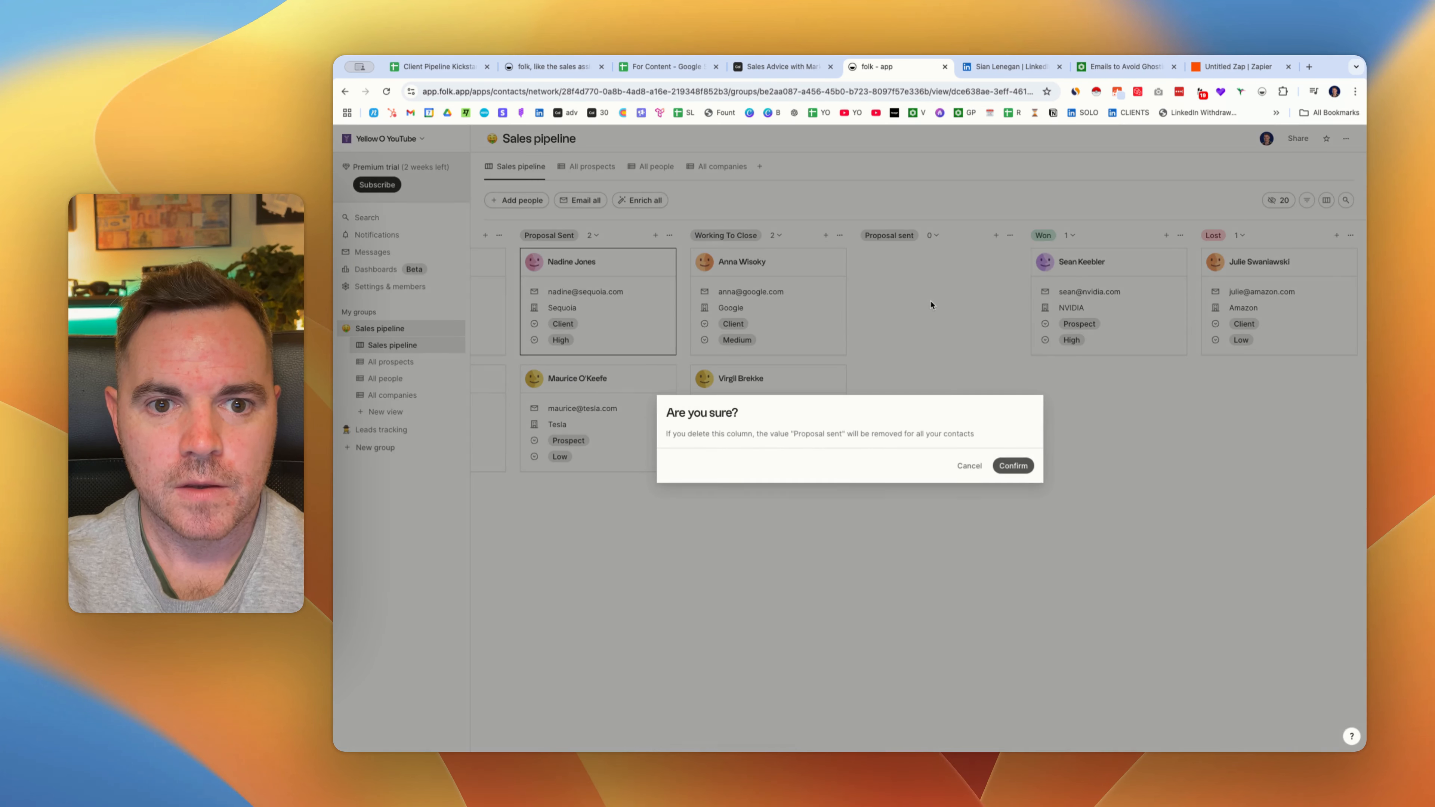
left_click(1014, 465)
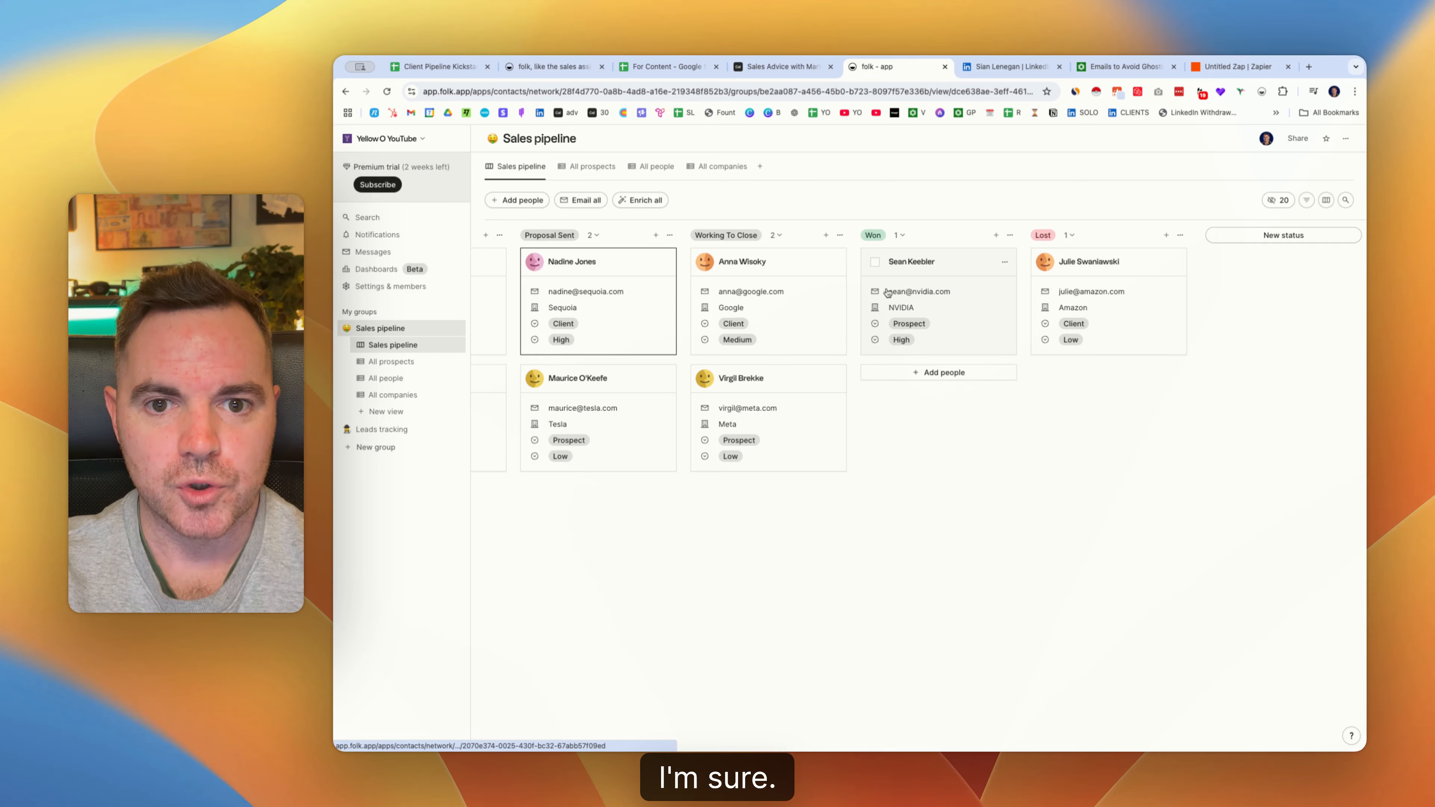
scroll(889, 293, "left", 8)
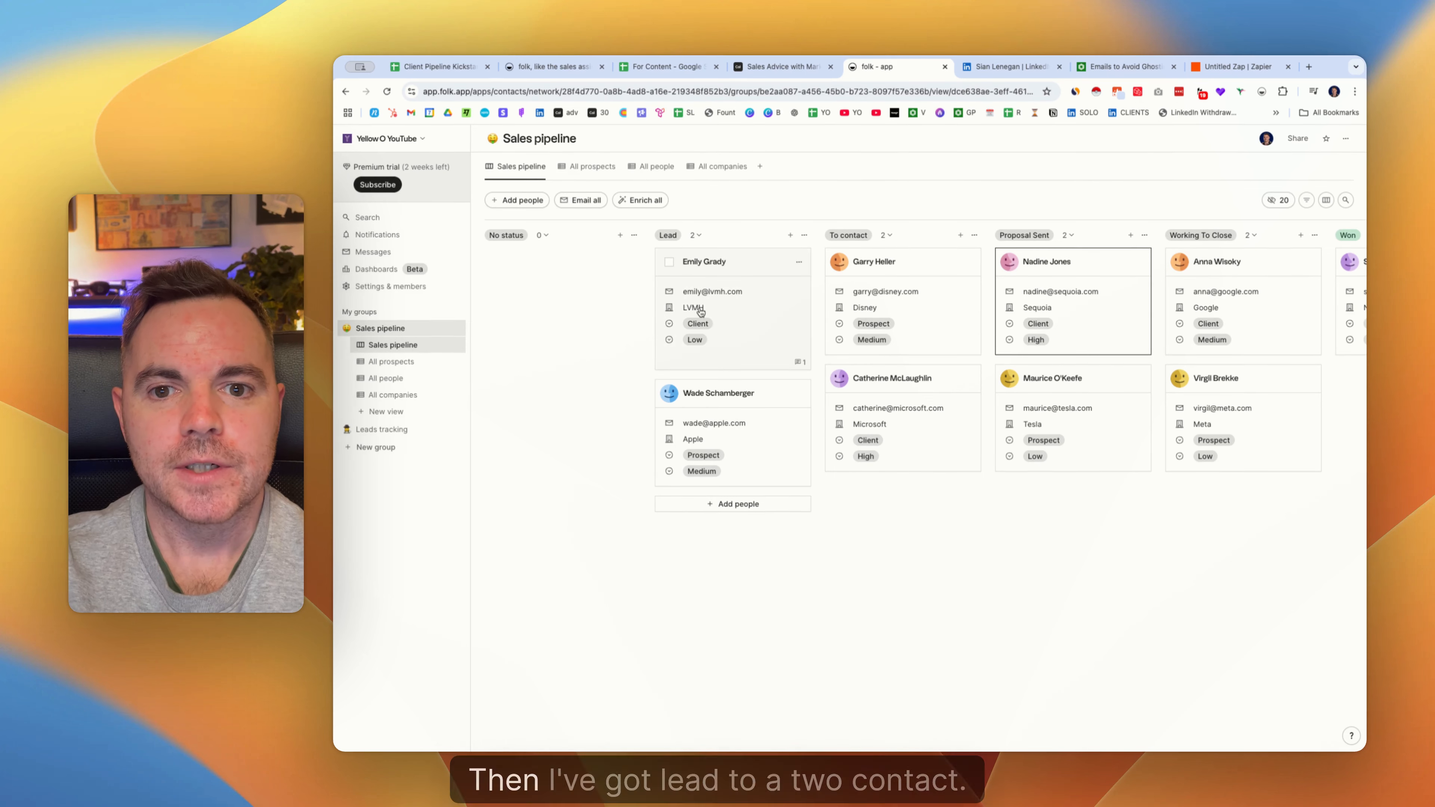
Rename the To contact stage to 'Call booked', then return to the For Content spreadsheet.
scroll(904, 238, "right", 1)
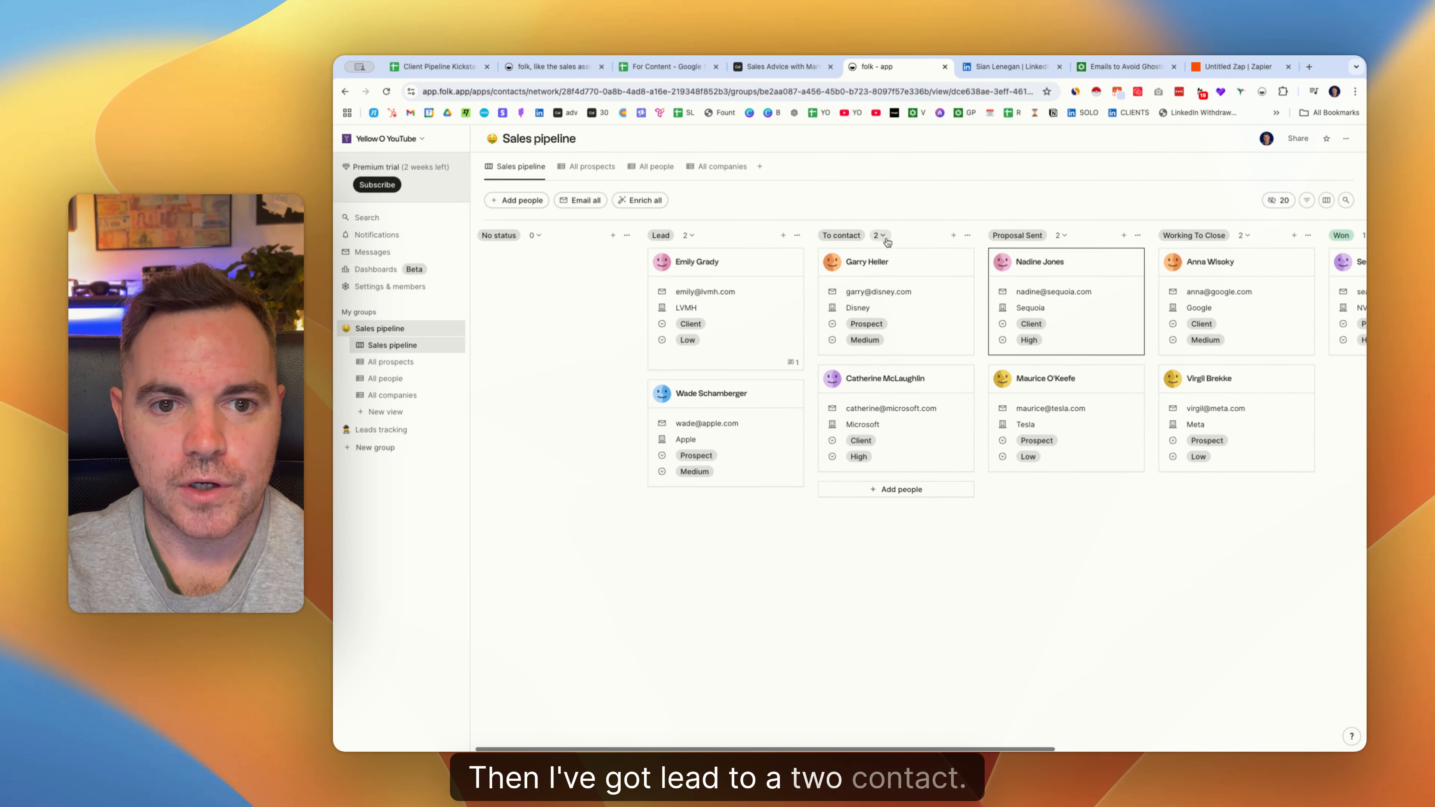
left_click(968, 236)
left_click(936, 249)
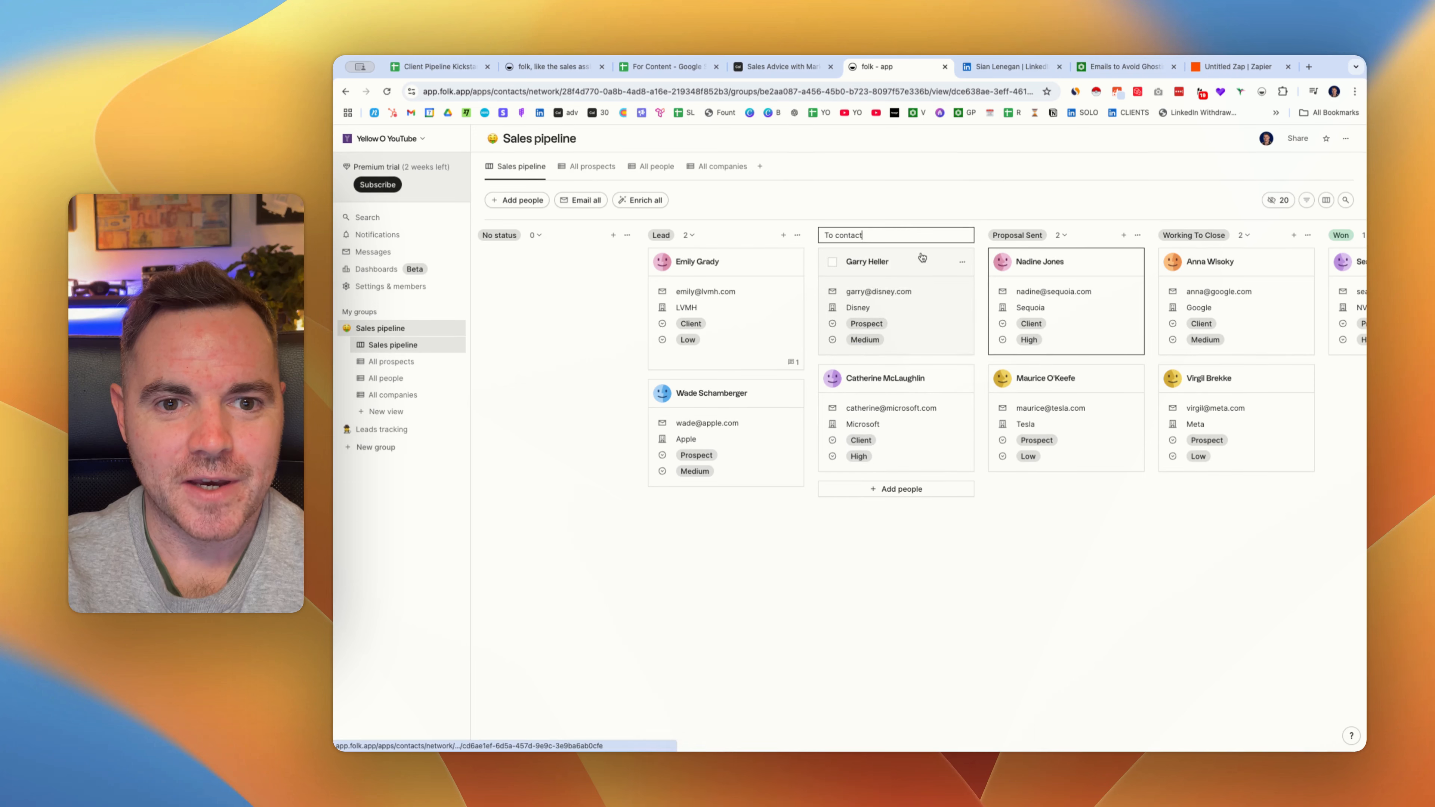
type("Call booked")
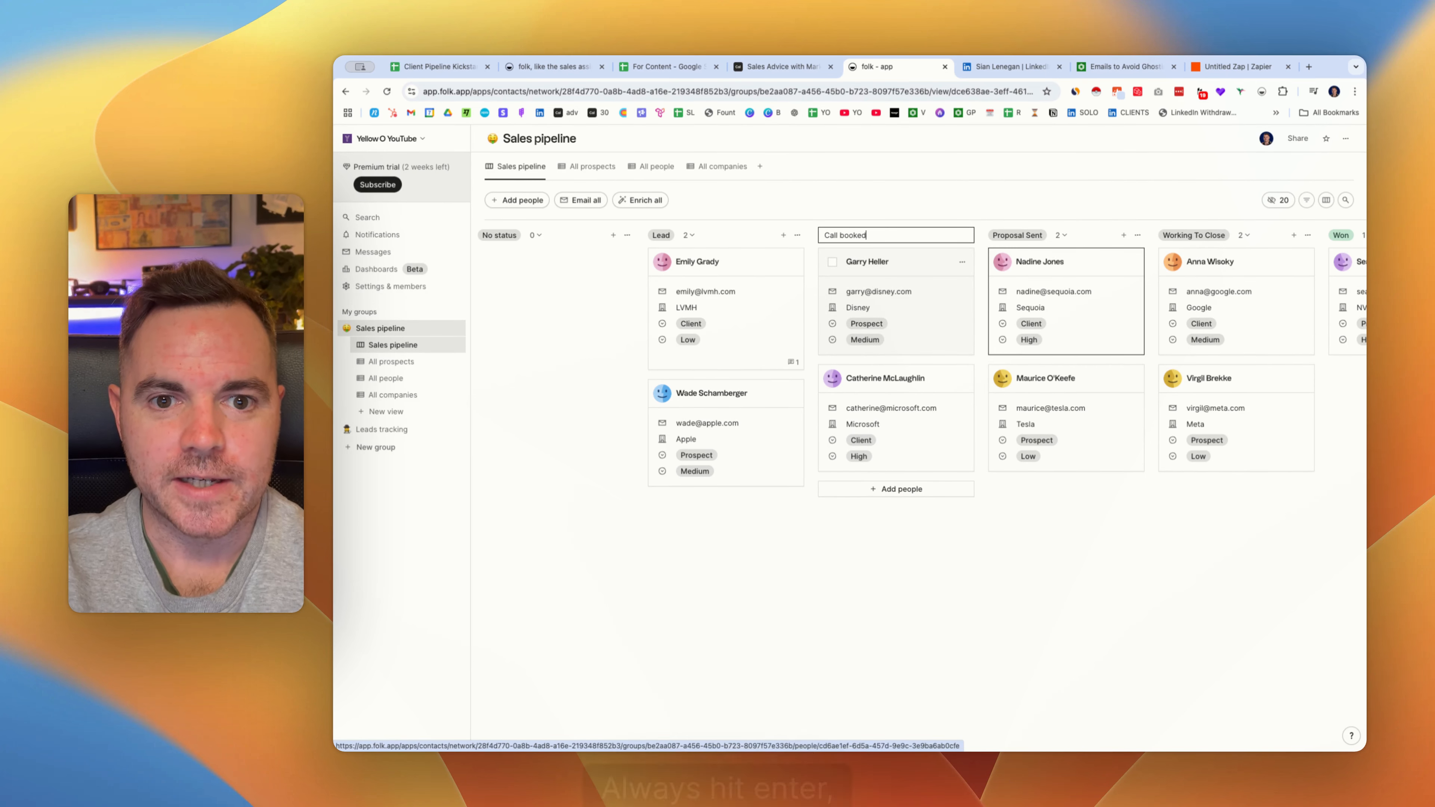
key("Return")
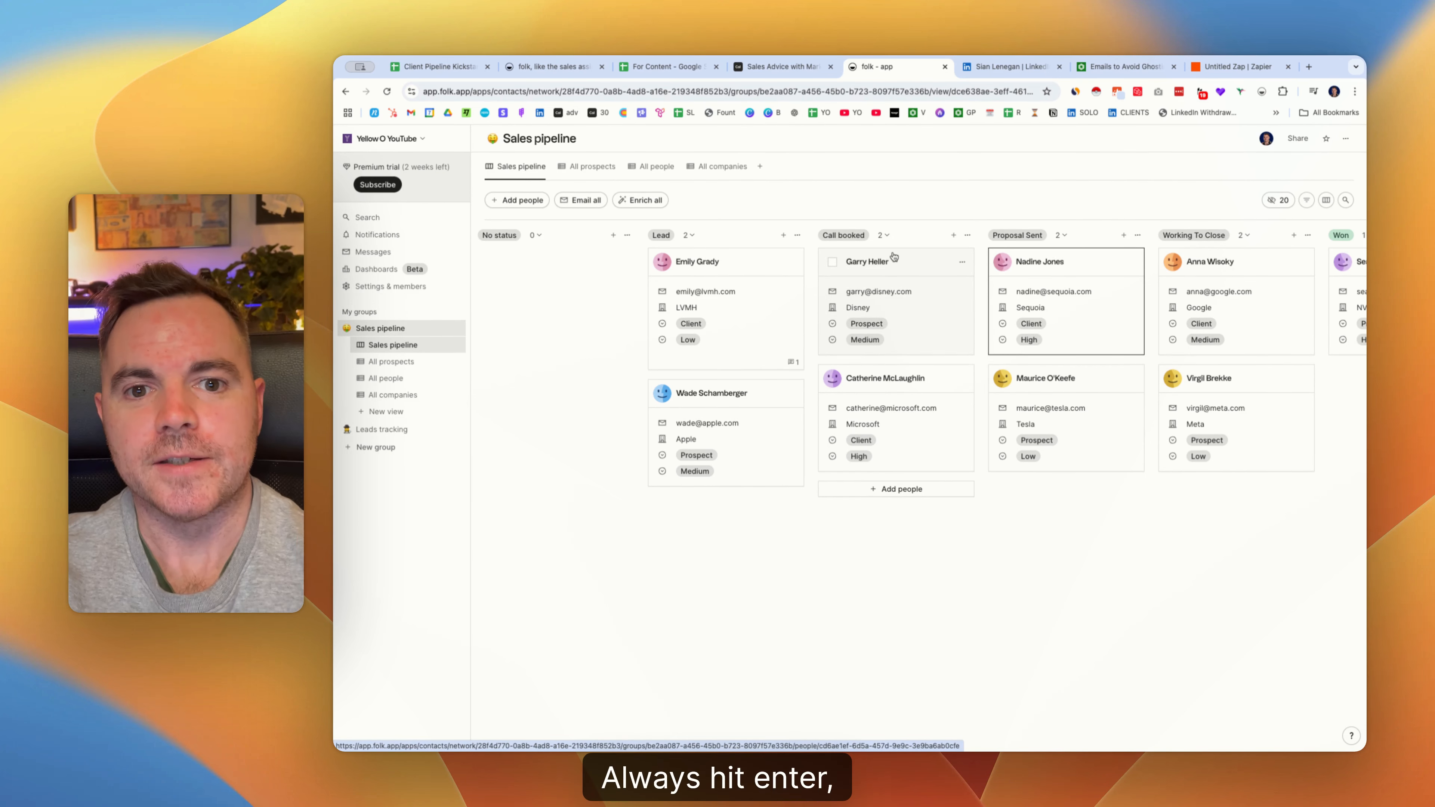
scroll(1074, 249, "right", 3)
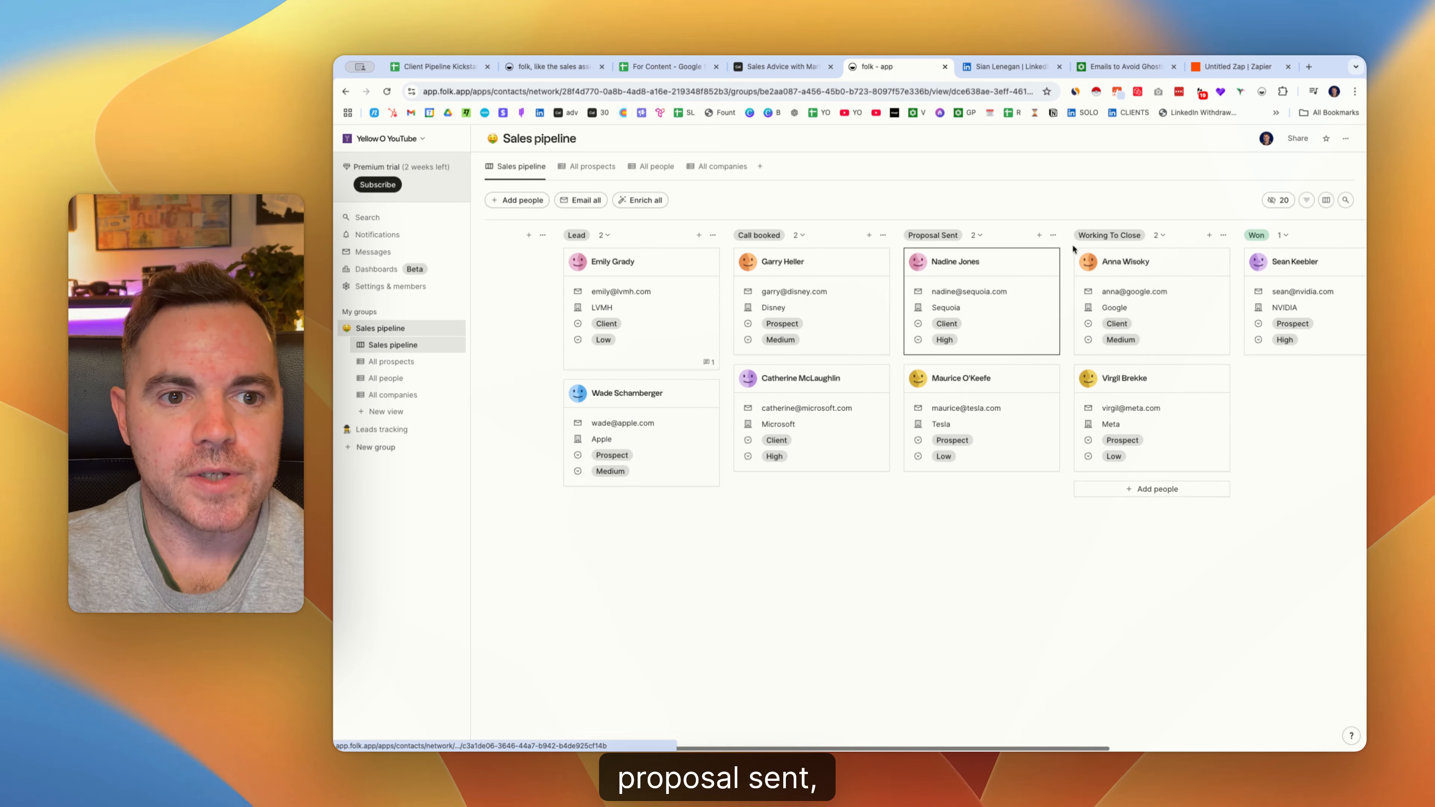
scroll(1074, 249, "right", 10)
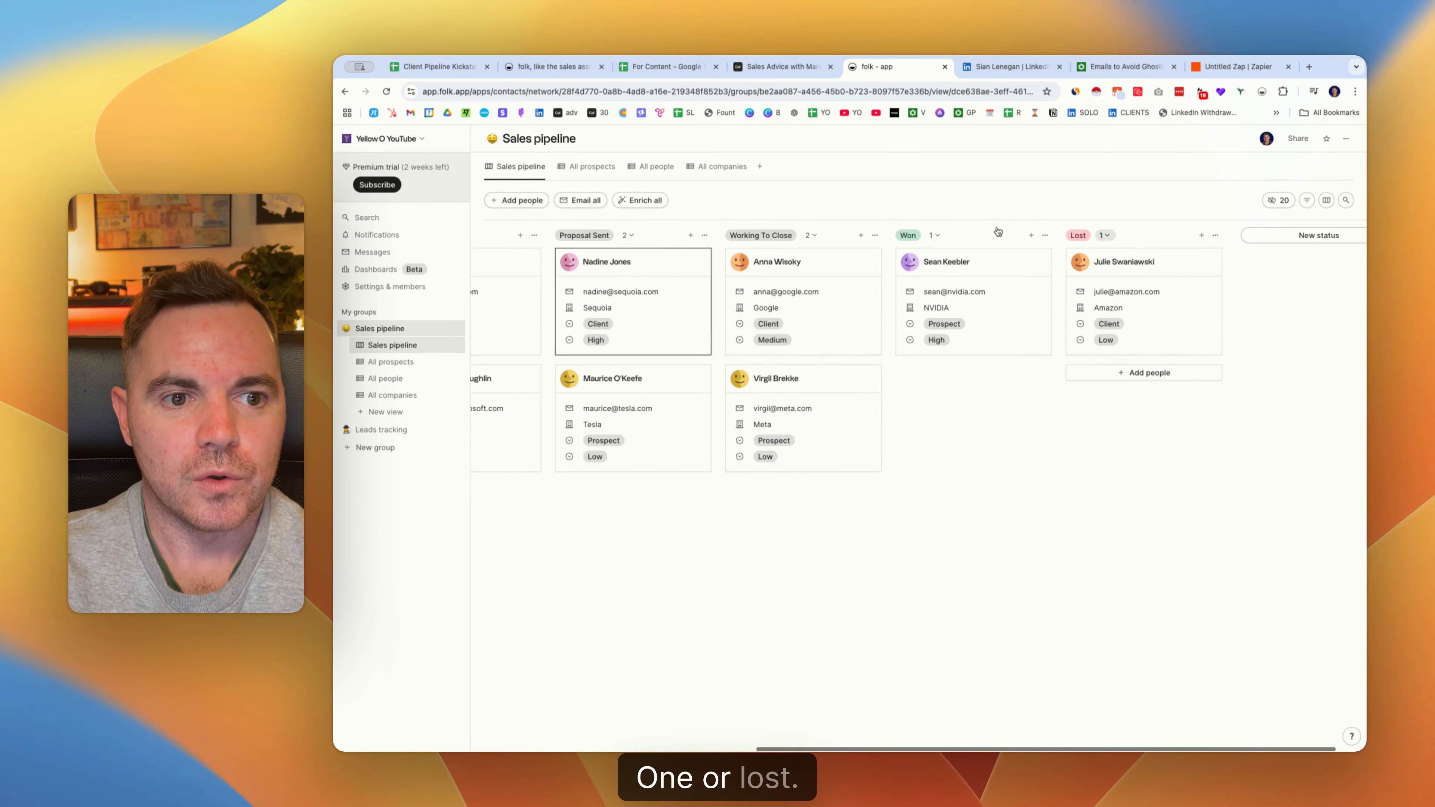
left_click(667, 66)
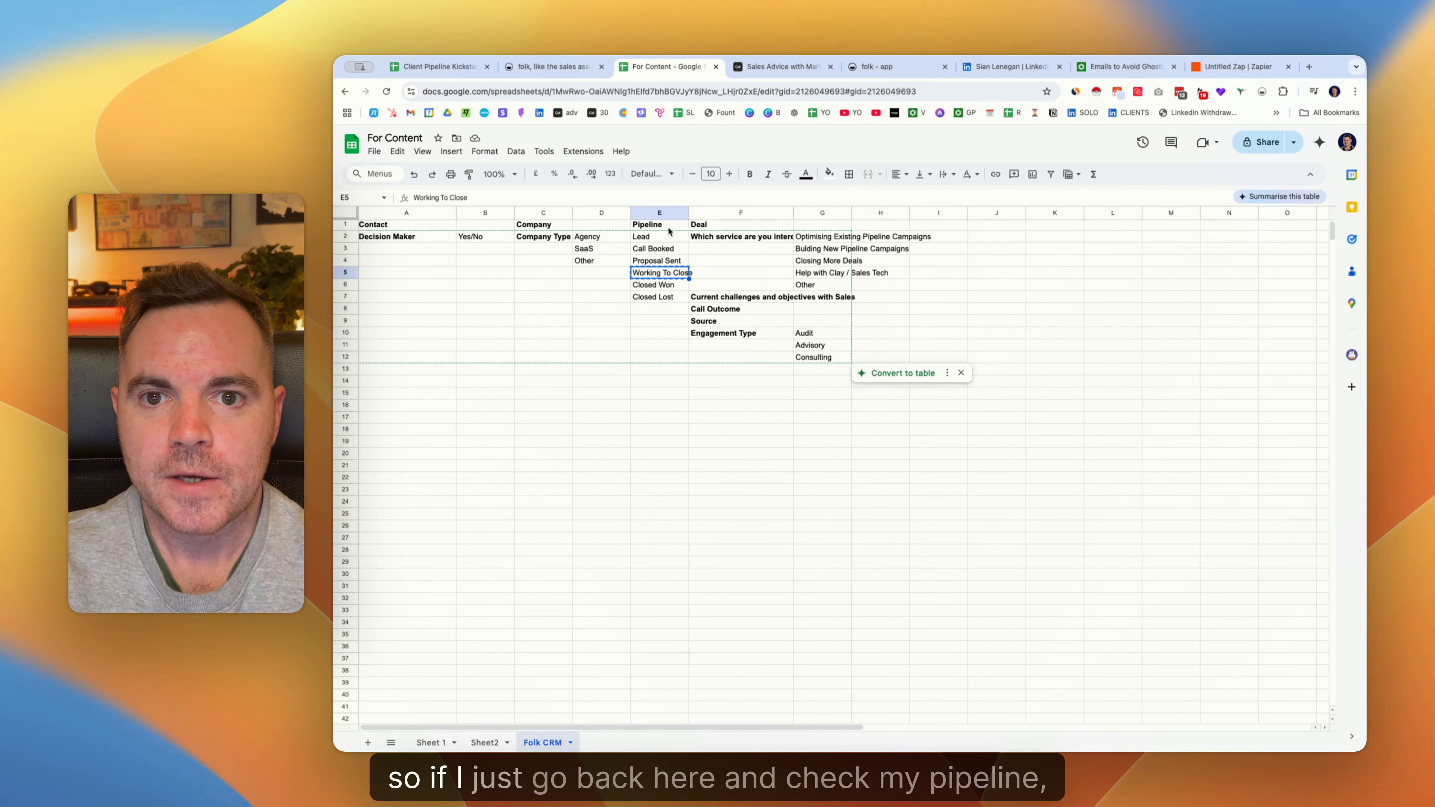
left_click_drag(667, 226, 665, 317)
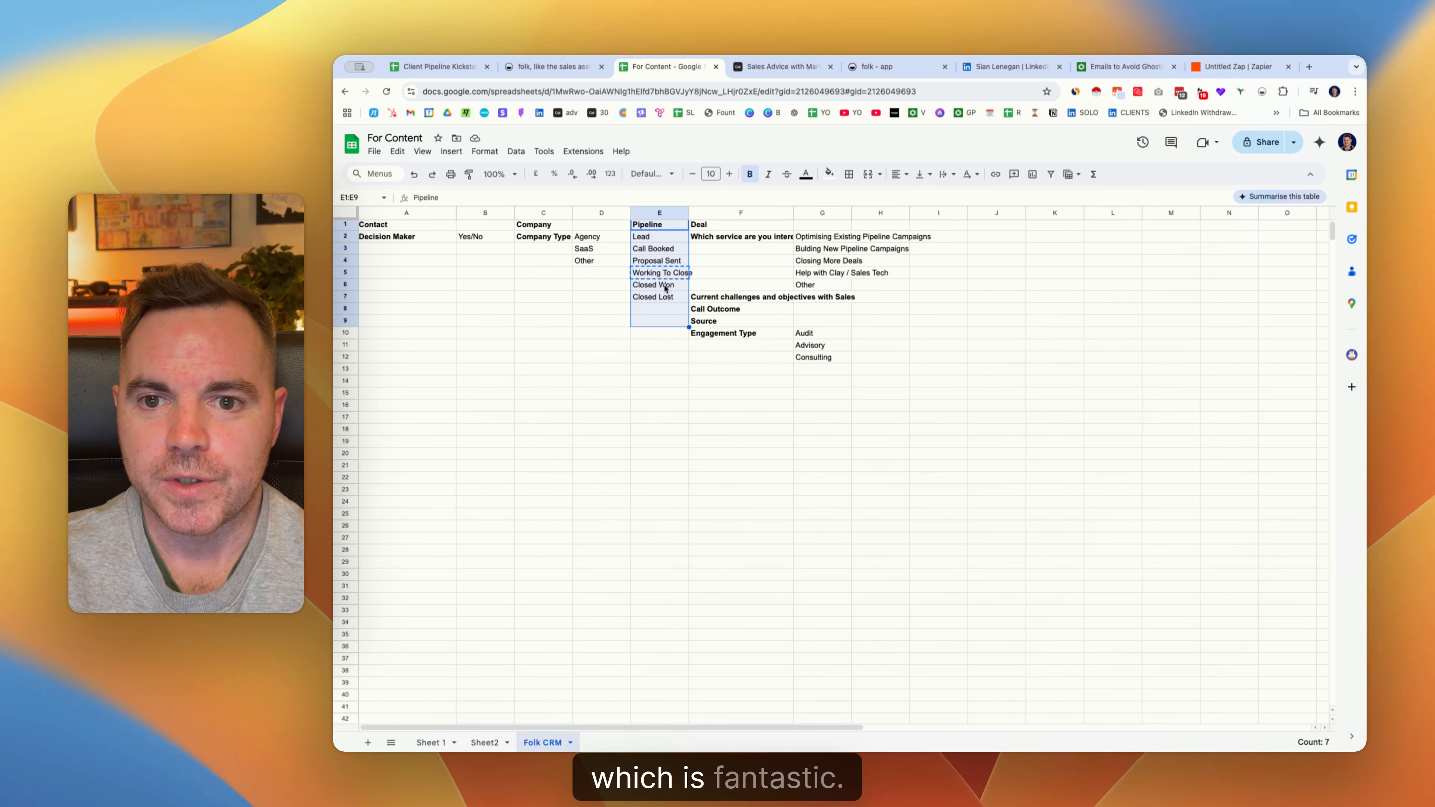
left_click_drag(703, 230, 742, 339)
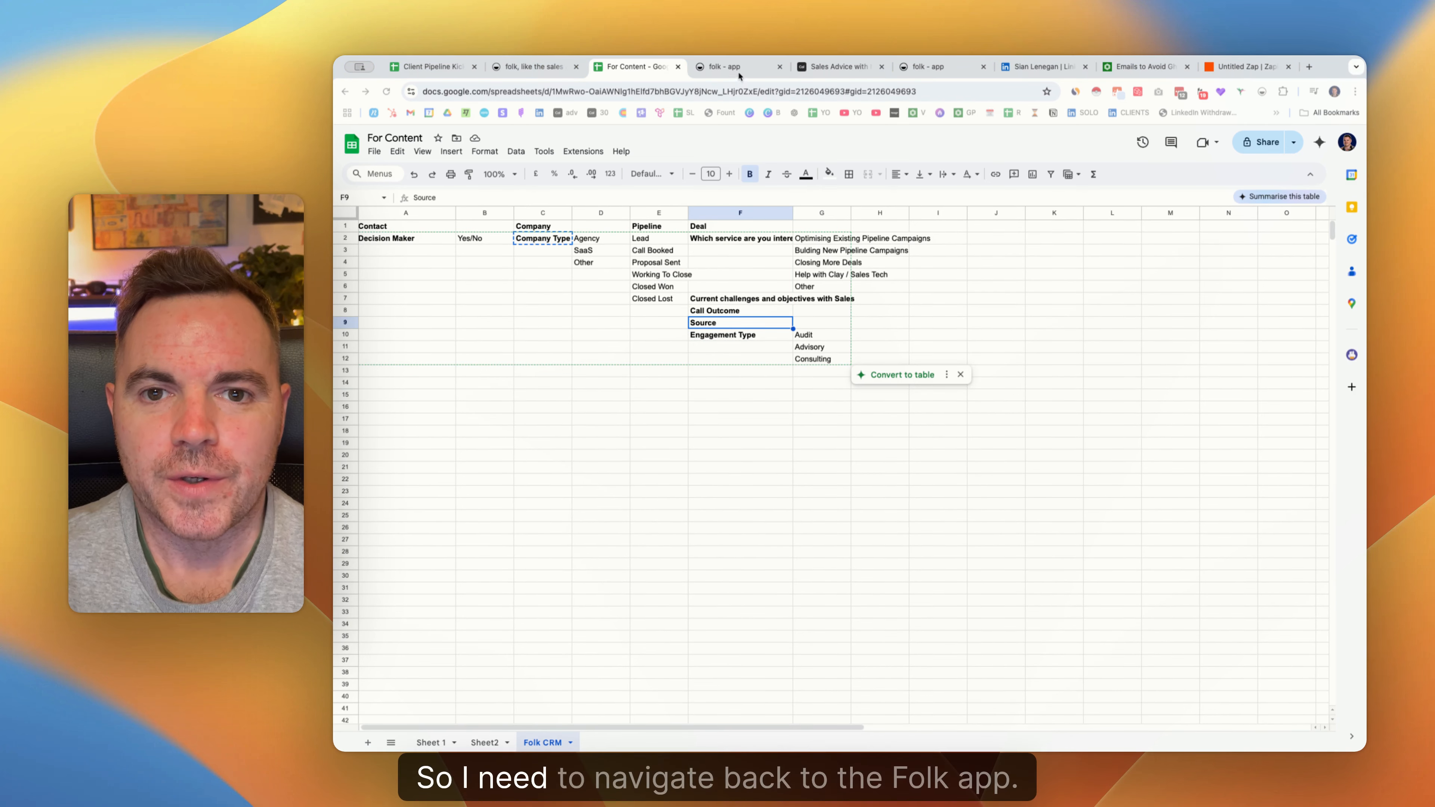
Give the Google contact a Deals field holding a new 'Test Deal', open it, then check the sheet.
left_click(742, 73)
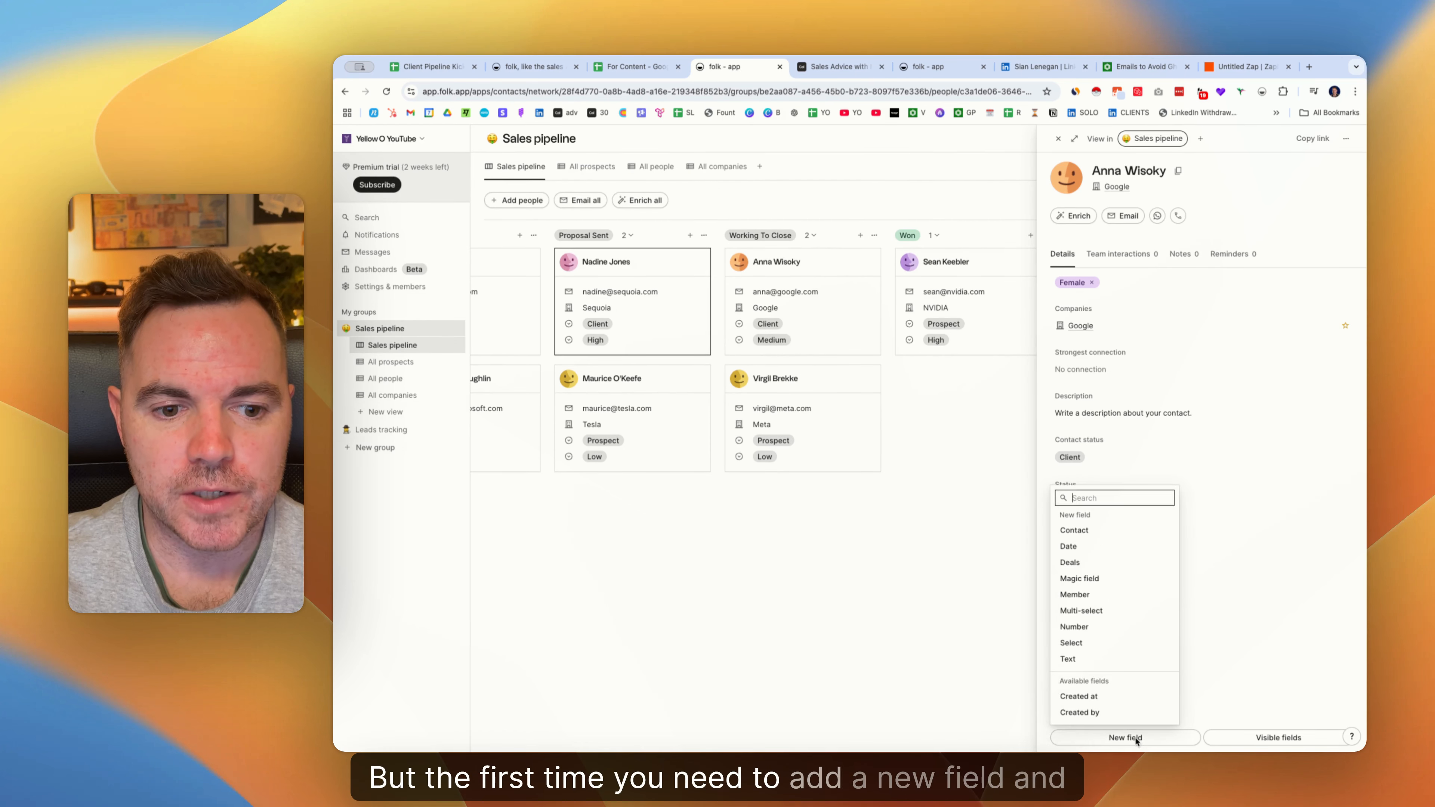
left_click(1125, 737)
left_click(1092, 563)
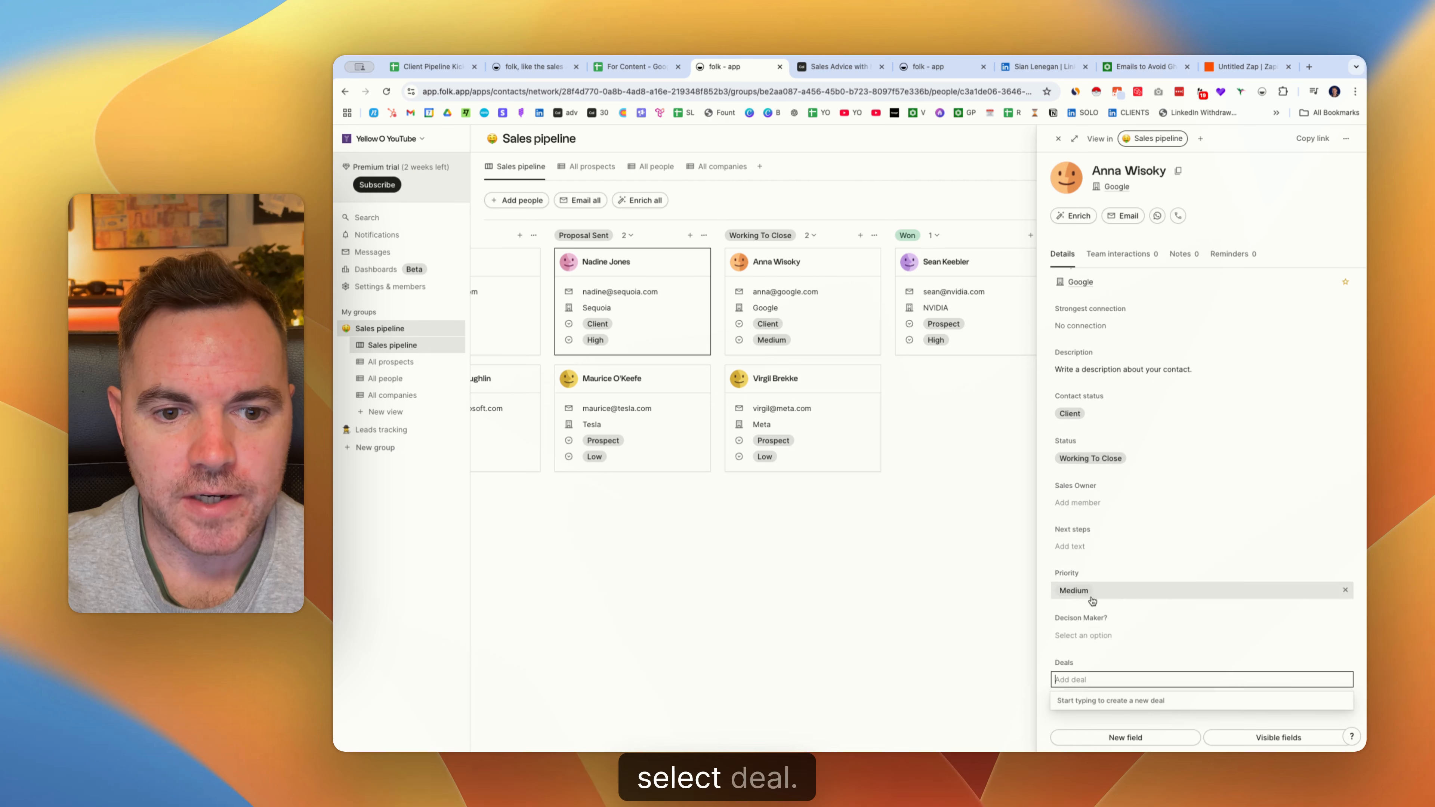
type("Test Deal")
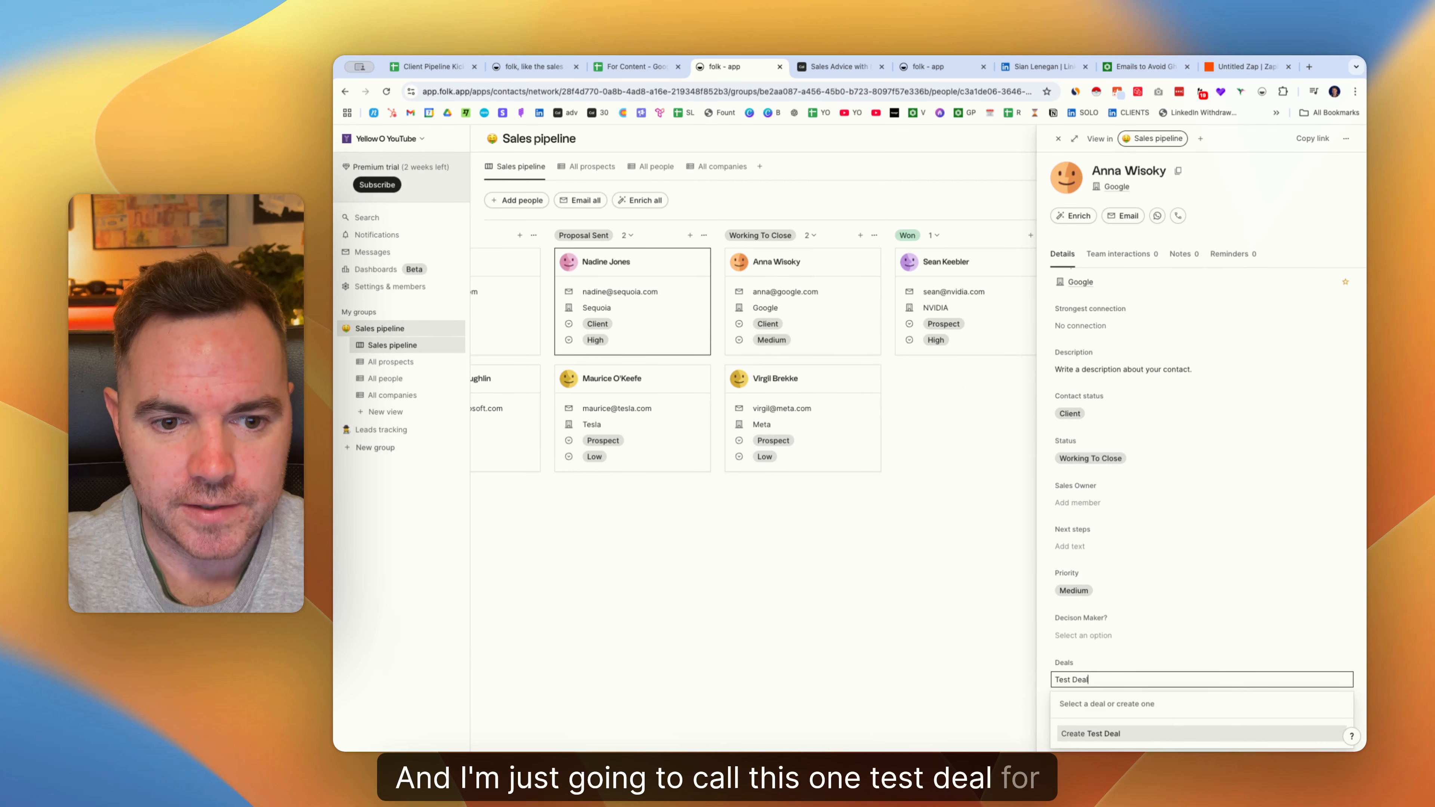
key("Return")
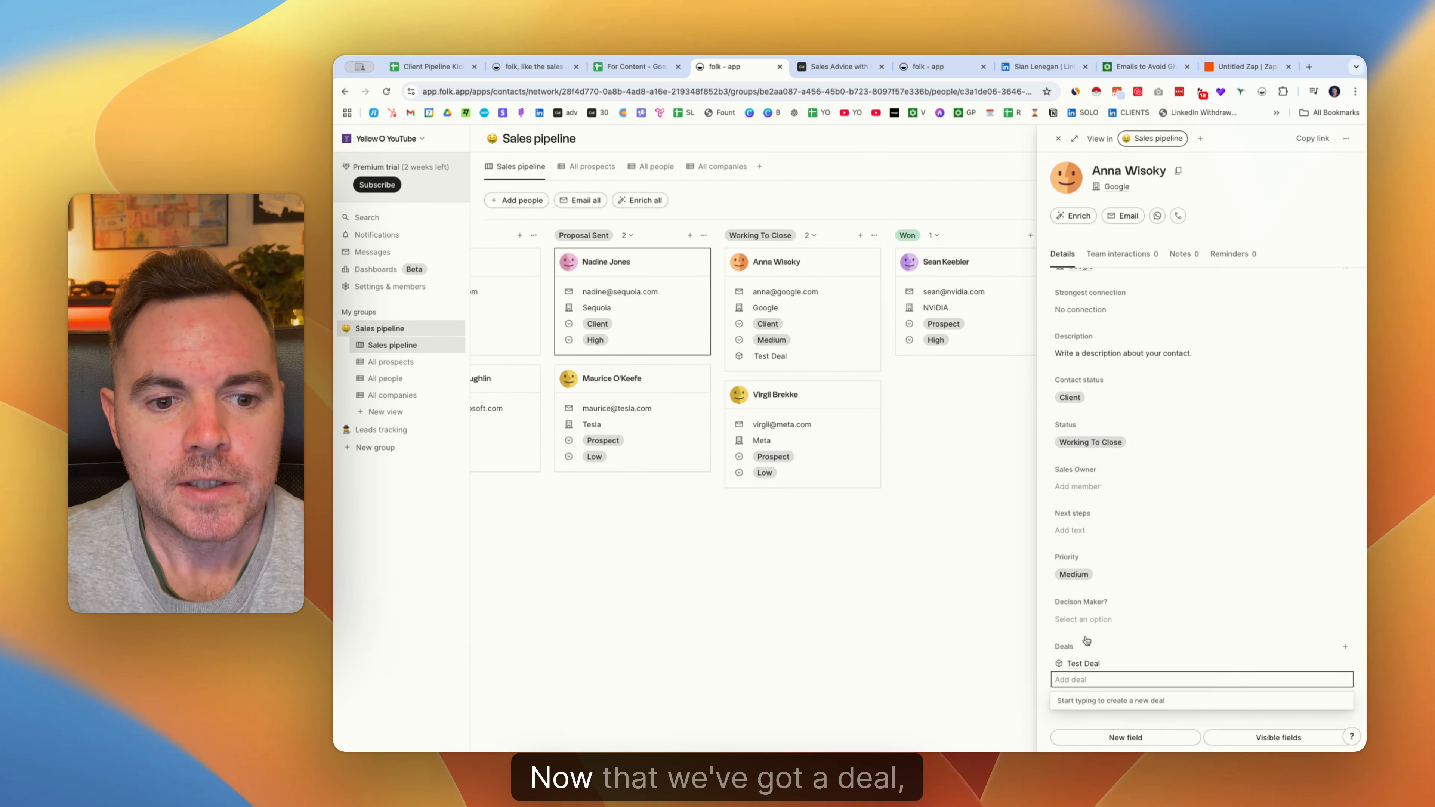
left_click(1086, 661)
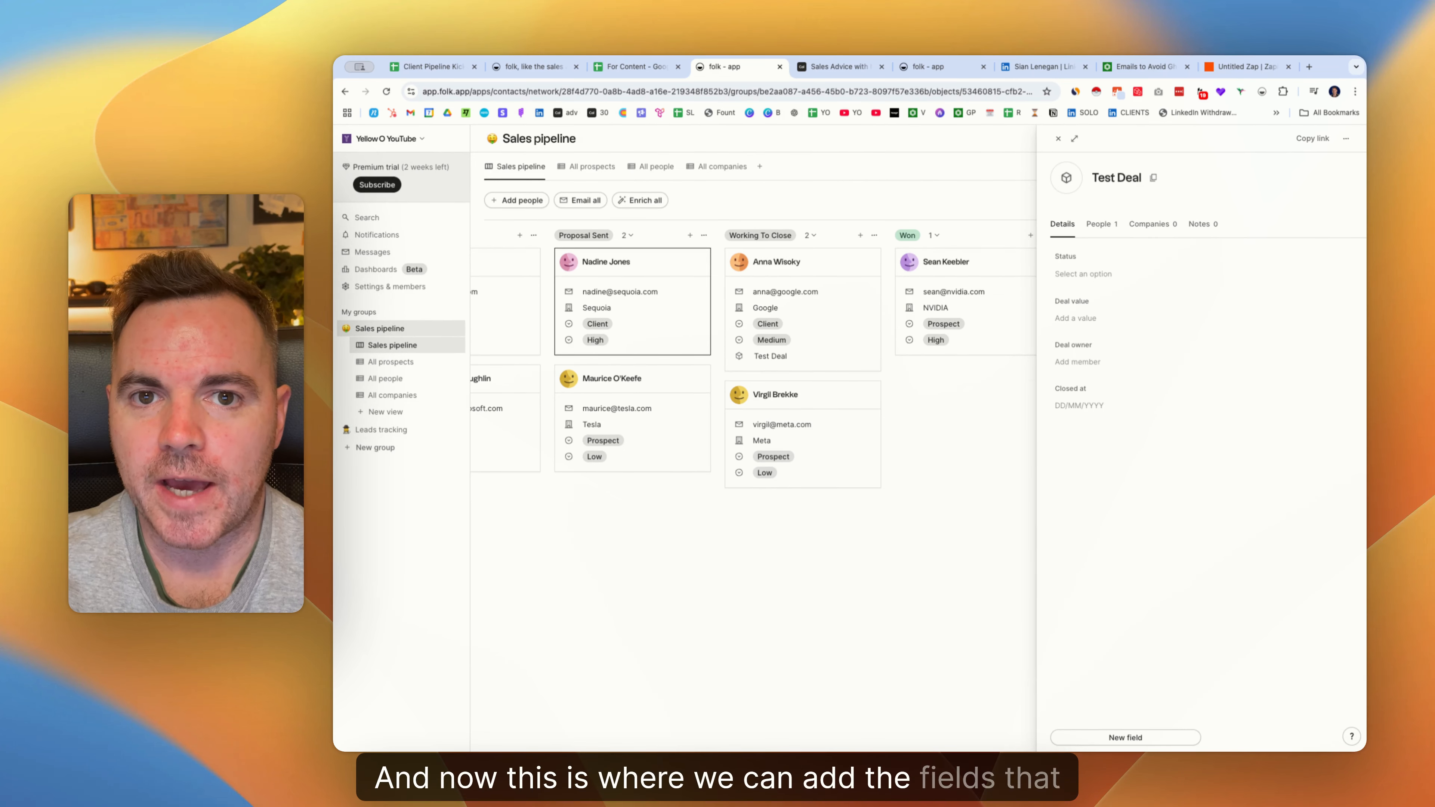
left_click(638, 66)
left_click(741, 242)
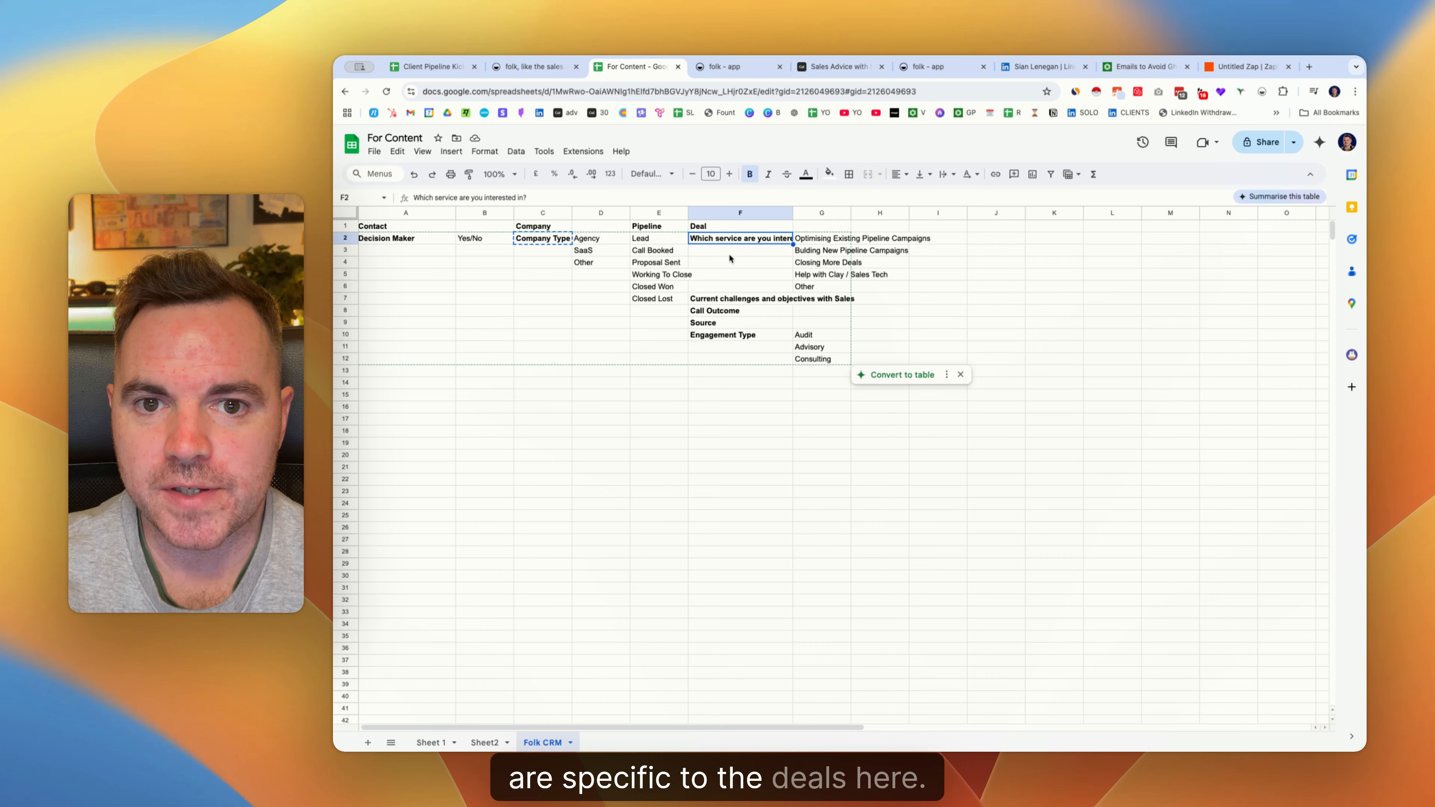
Read the Call Outcome deal field in the sheet, then return to folk's Test Deal record.
scroll(729, 254, "down", 1)
left_click(733, 305)
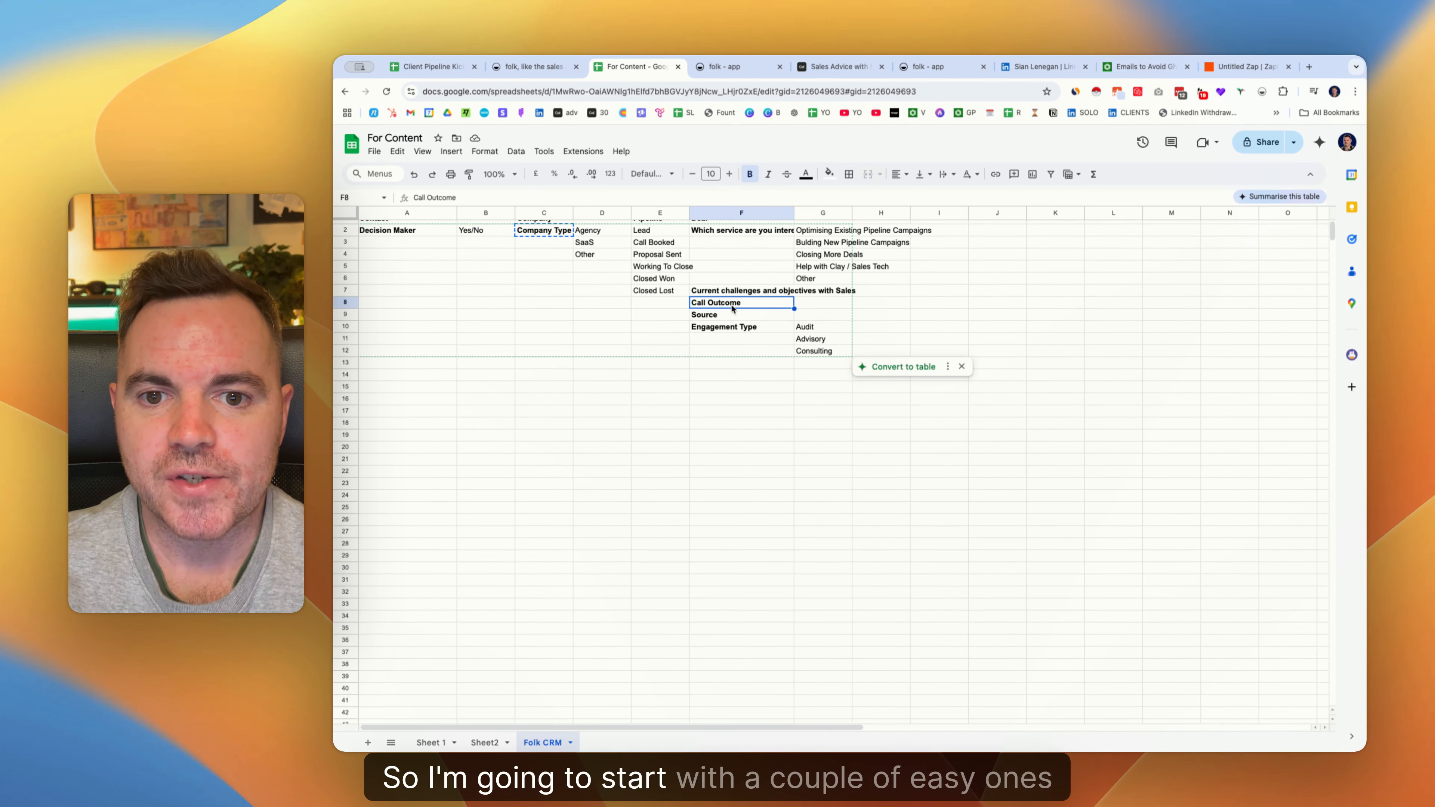
left_click(729, 67)
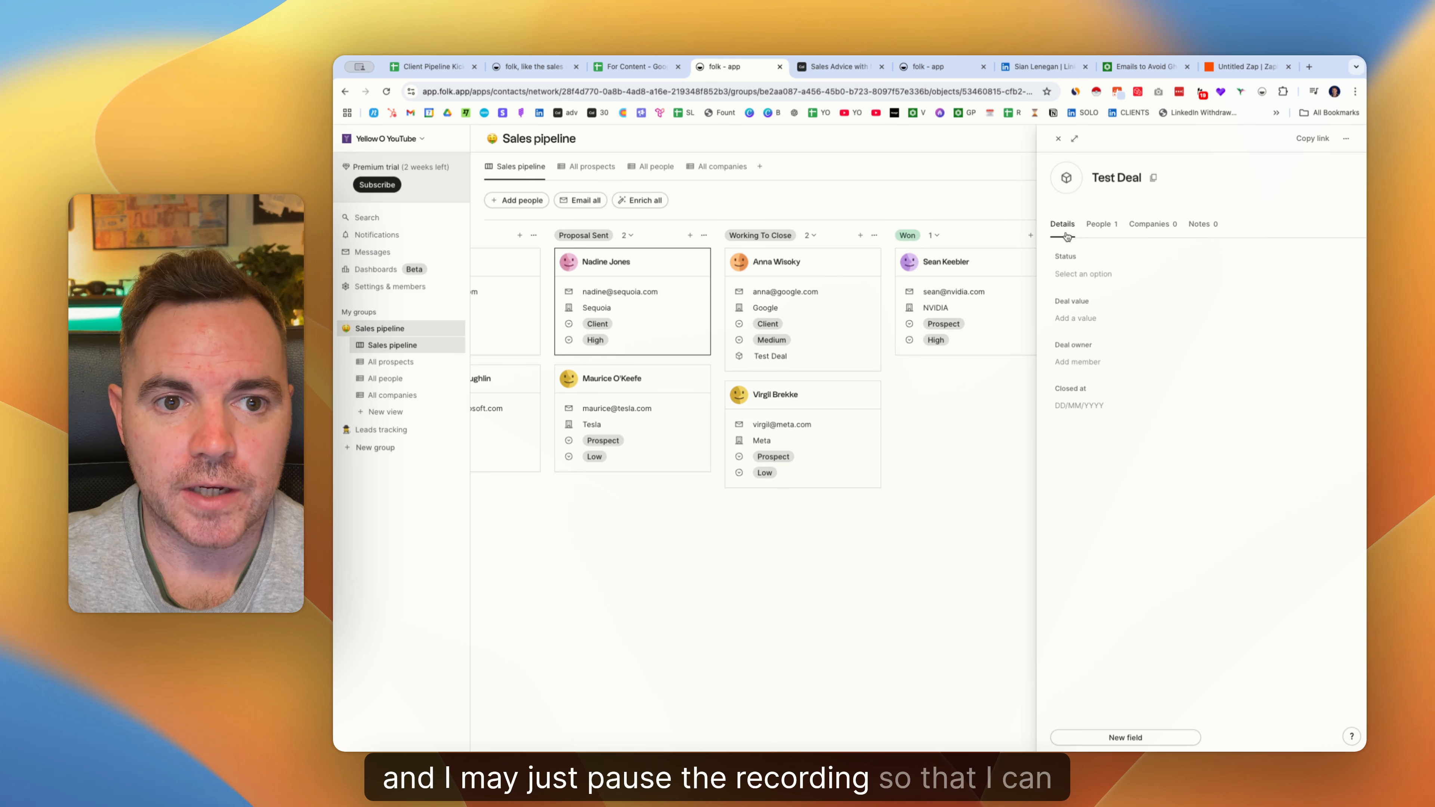
Add a text field named 'Call Outcome' to Test Deal, then look up Engagement Type in the sheet.
left_click(1107, 738)
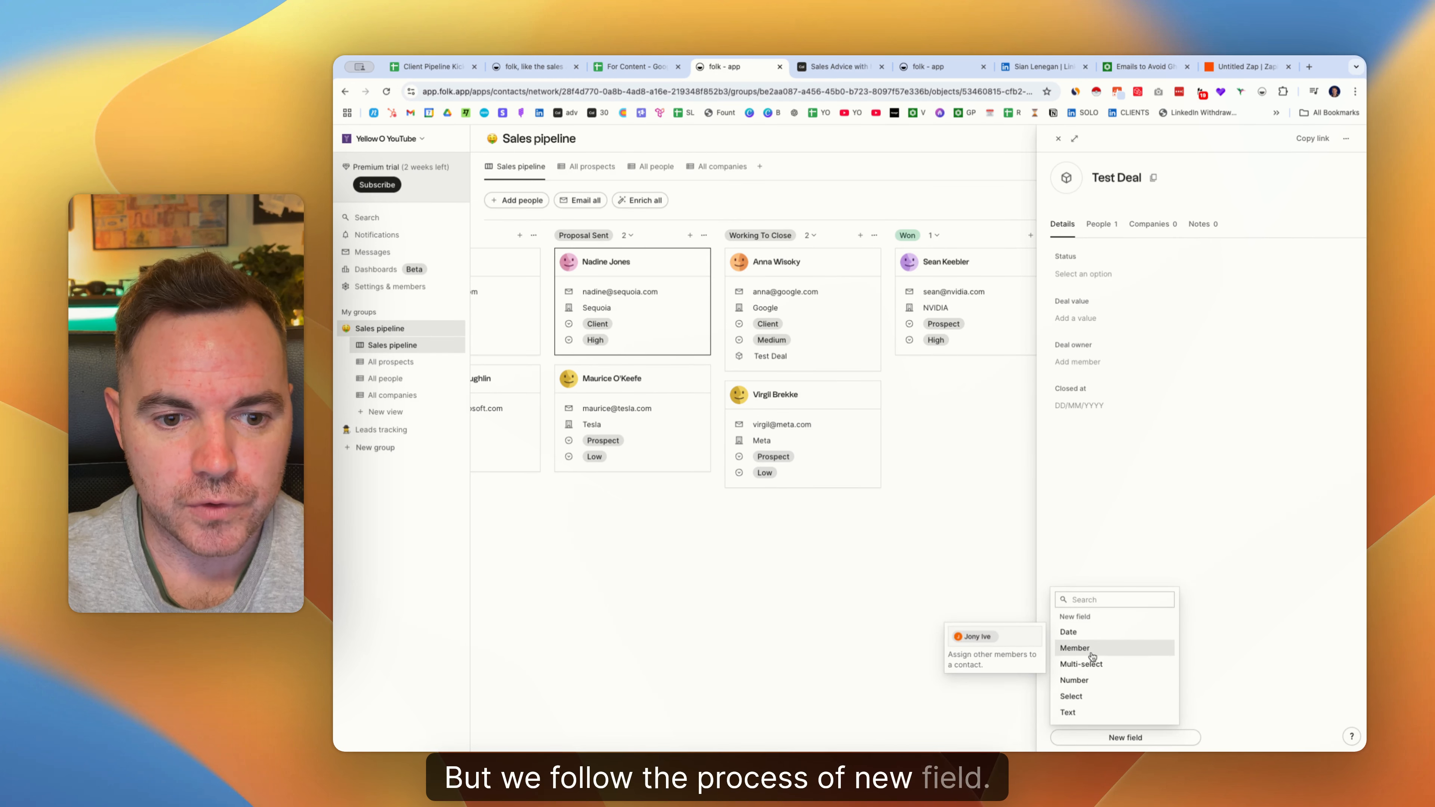
left_click(1081, 713)
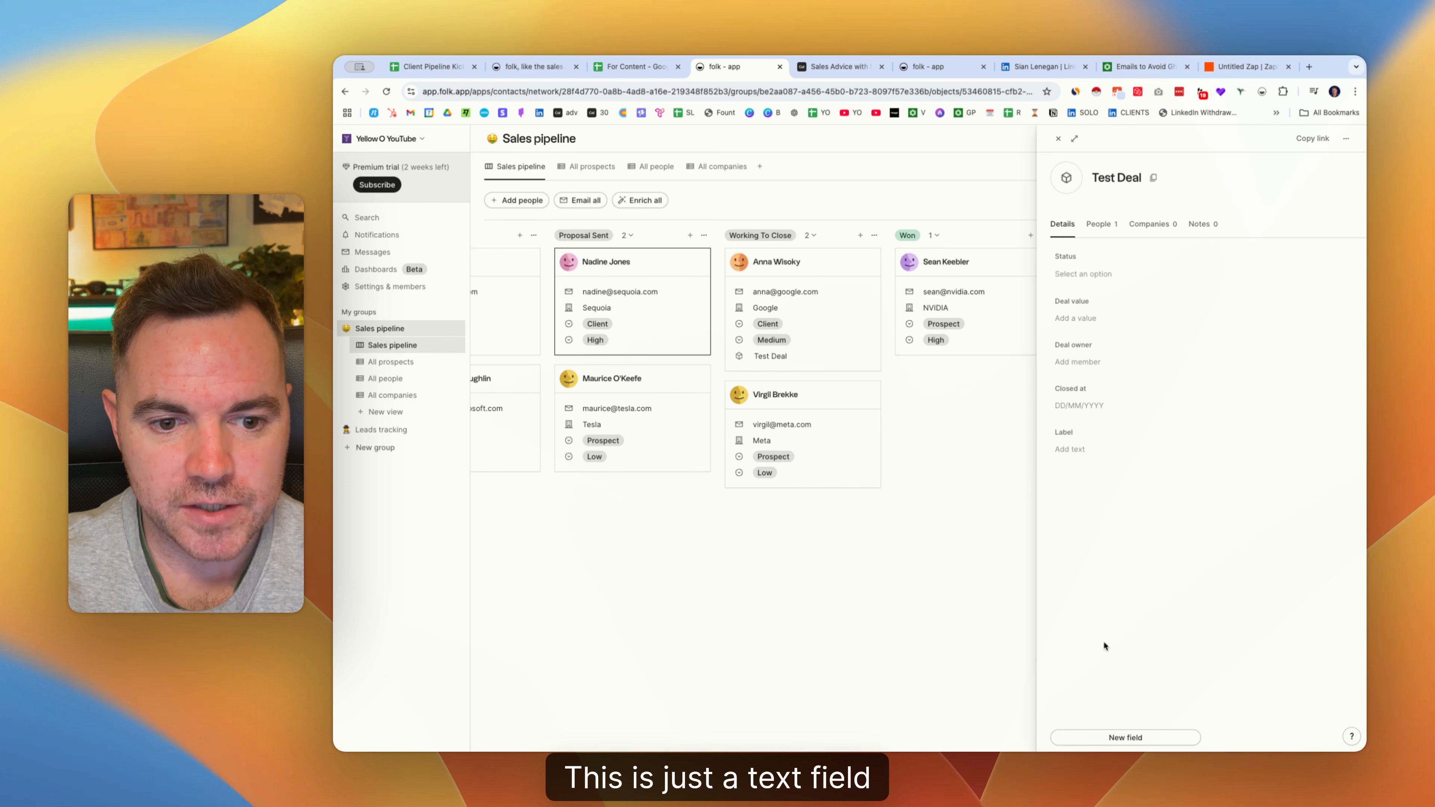
left_click(1080, 434)
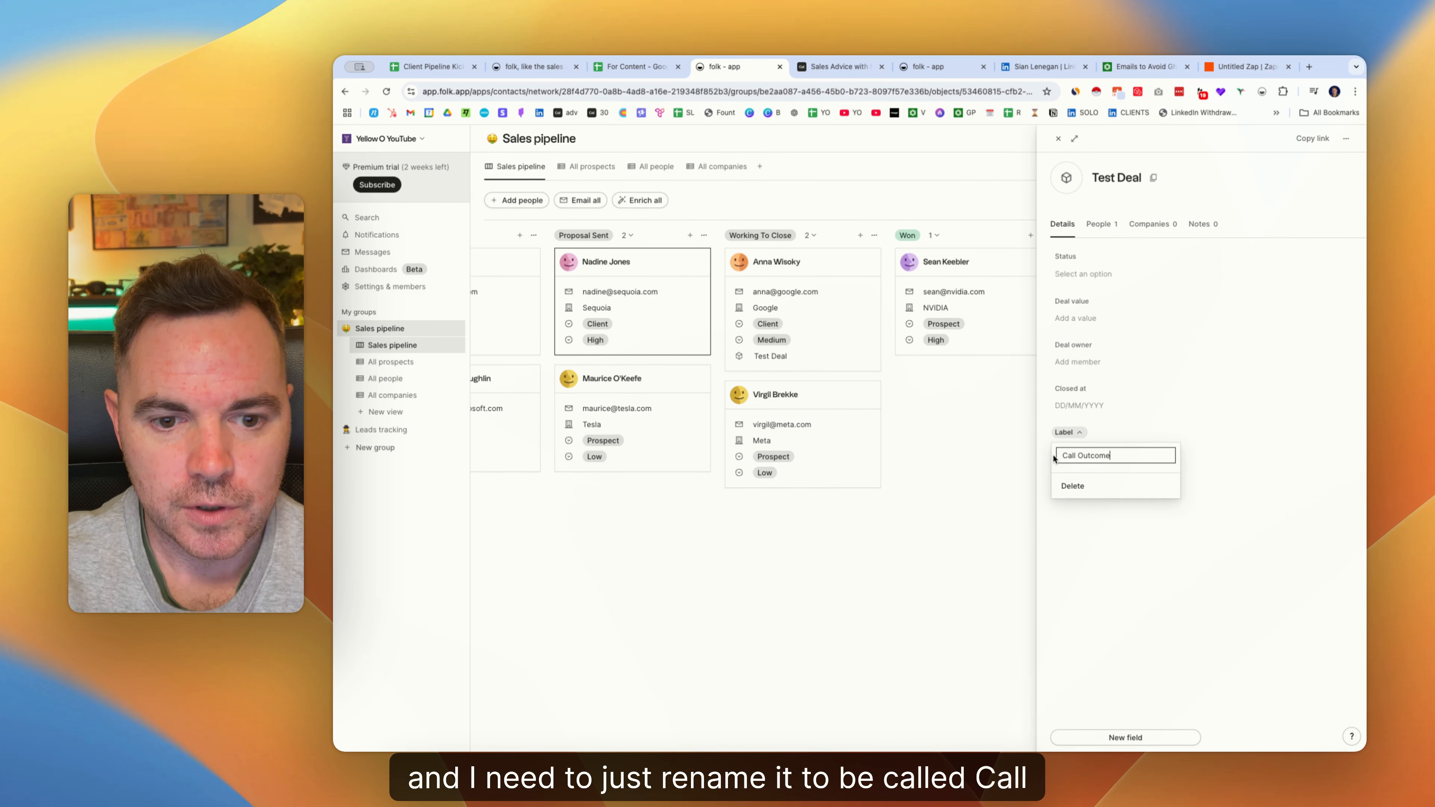
type("Call Outcome")
key("Return")
left_click(633, 66)
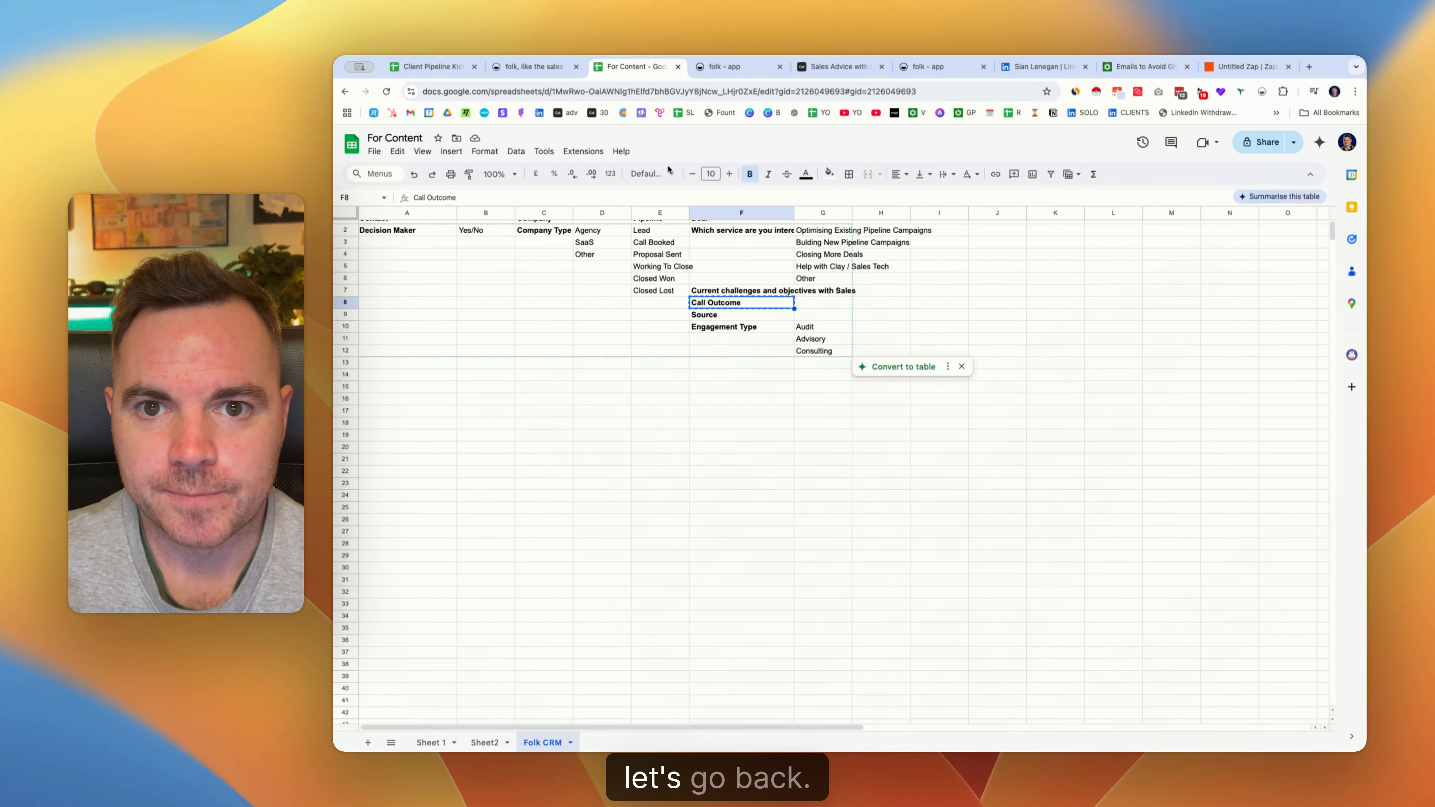
left_click(747, 328)
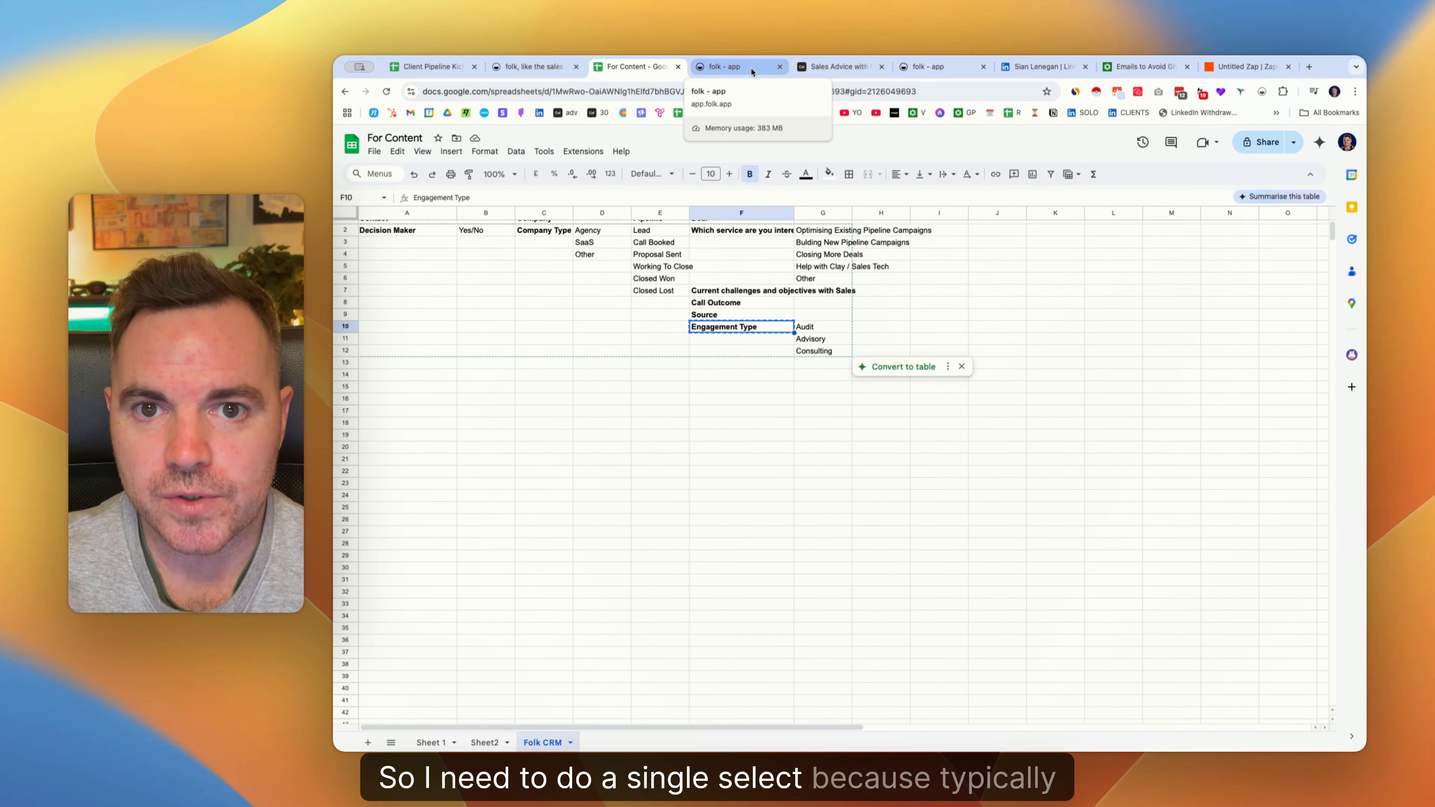
Add a select field to Test Deal with the options Audit, Advisory and Consulting.
left_click(726, 66)
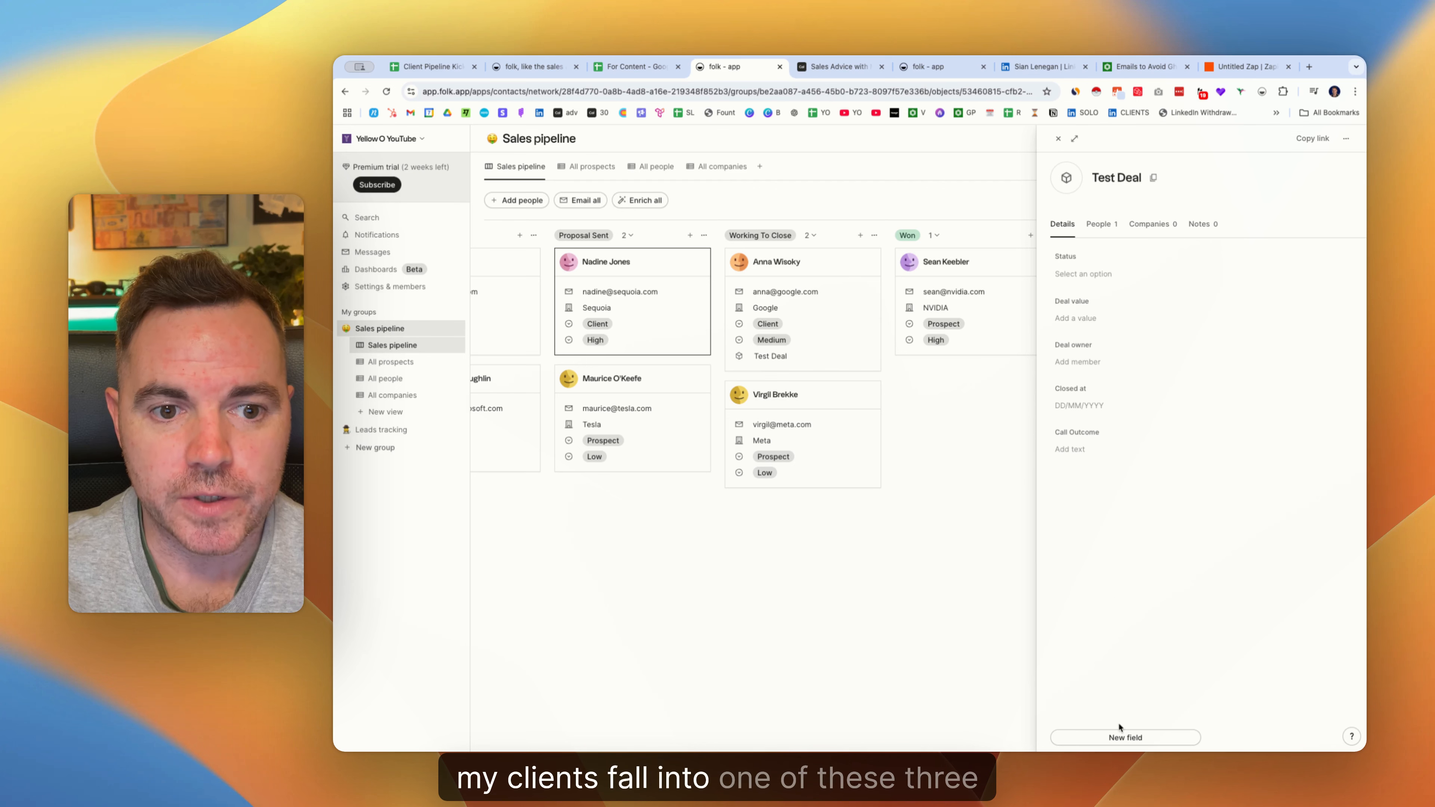
left_click(1120, 735)
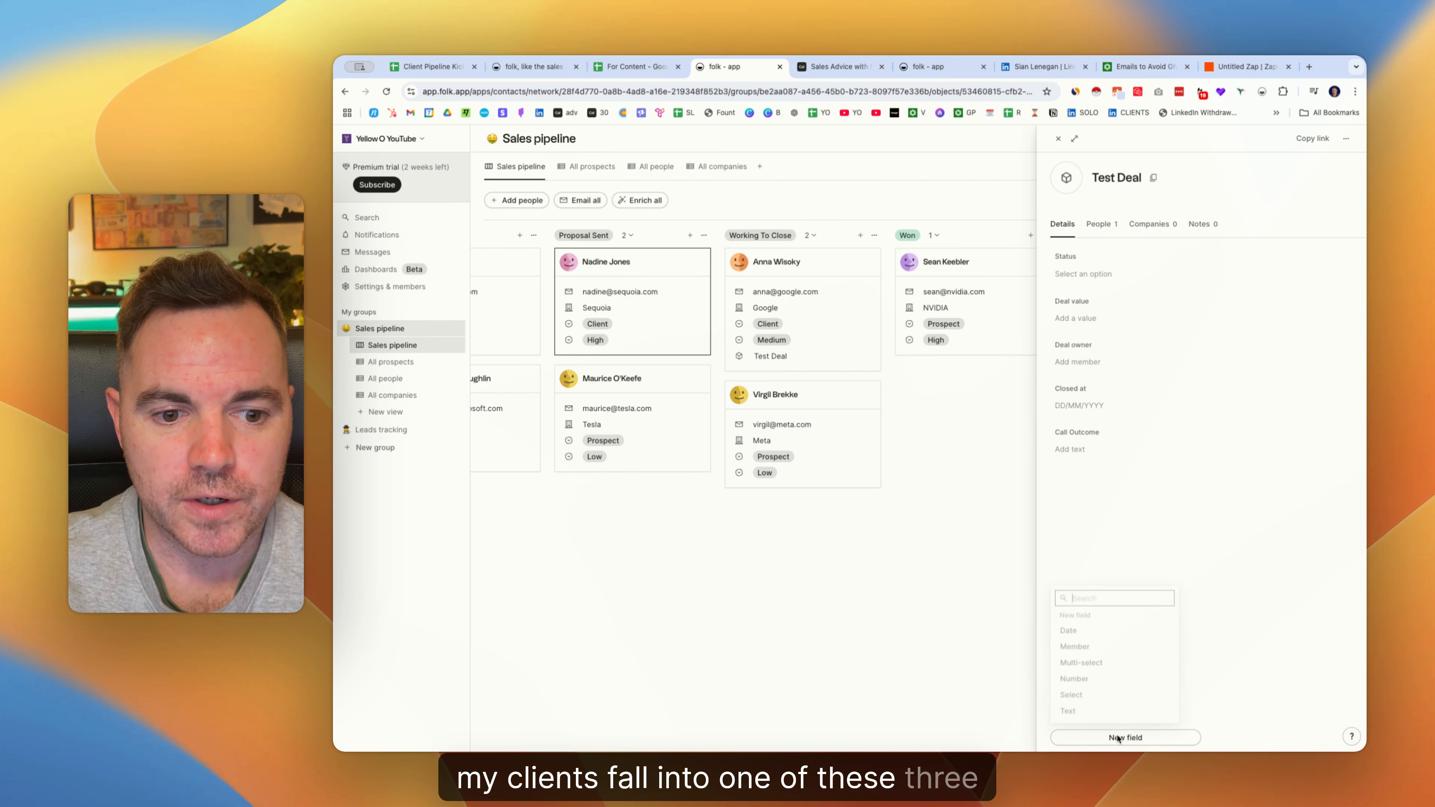
left_click(1105, 699)
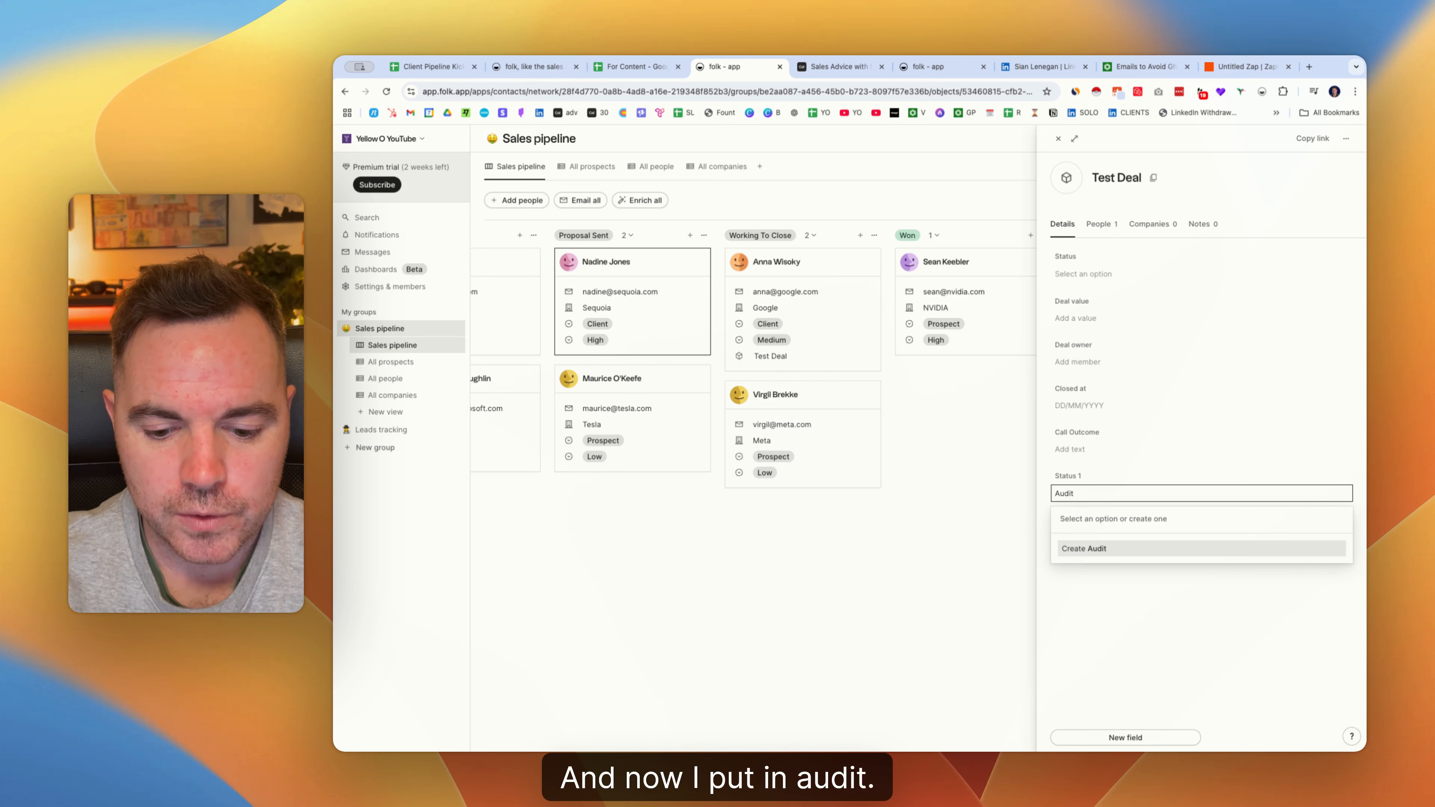
key("Return")
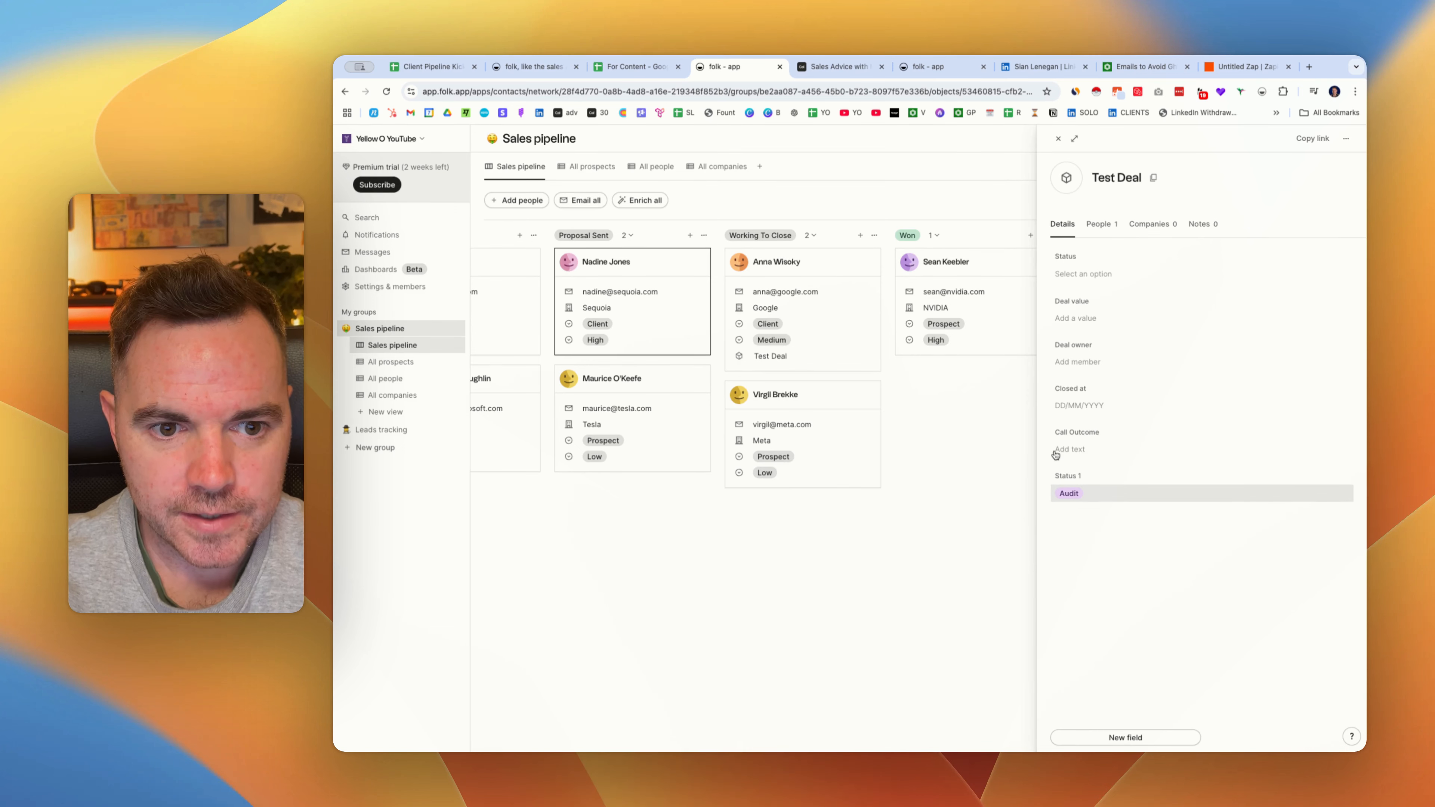
left_click(1099, 491)
type("Advisory")
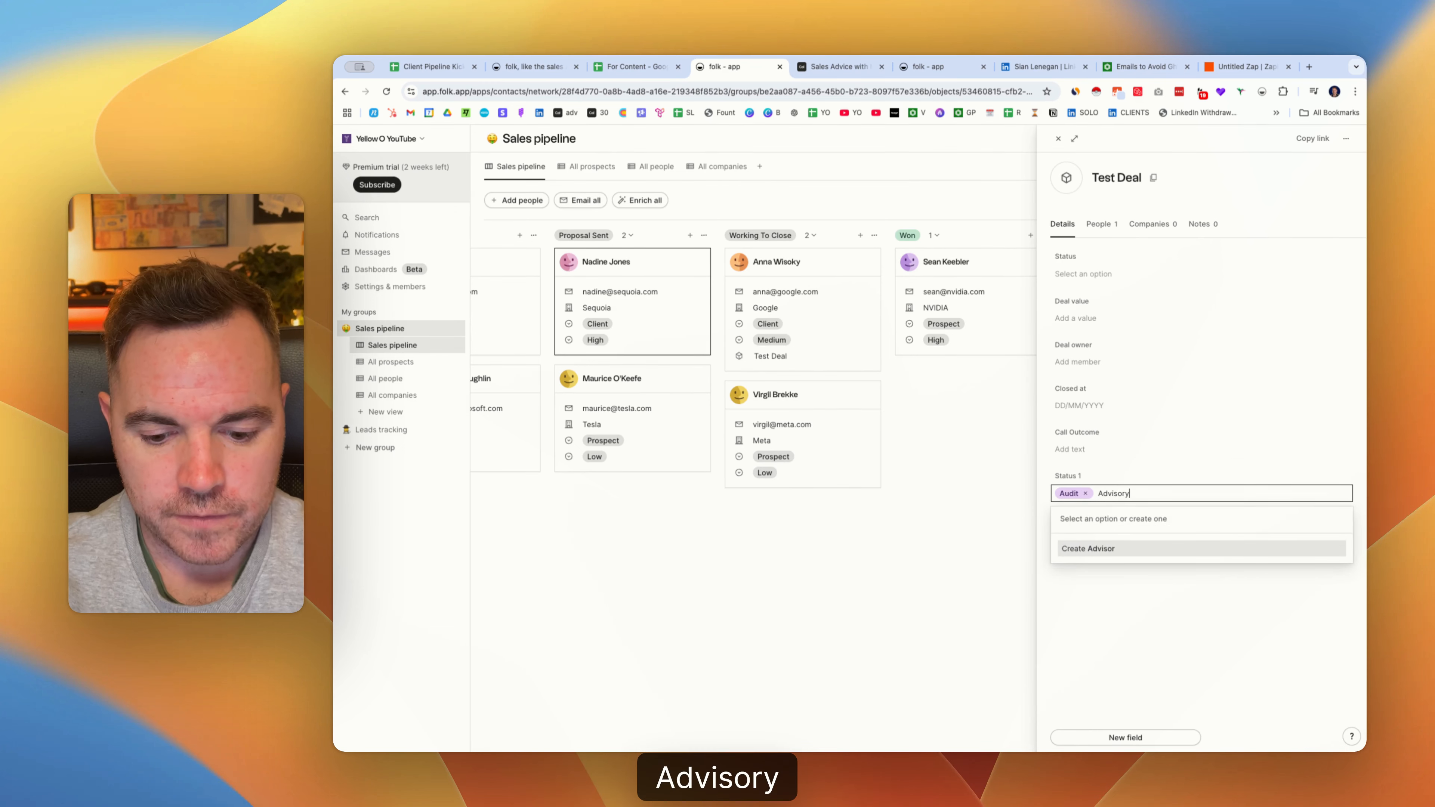
key("Return")
left_click(1133, 495)
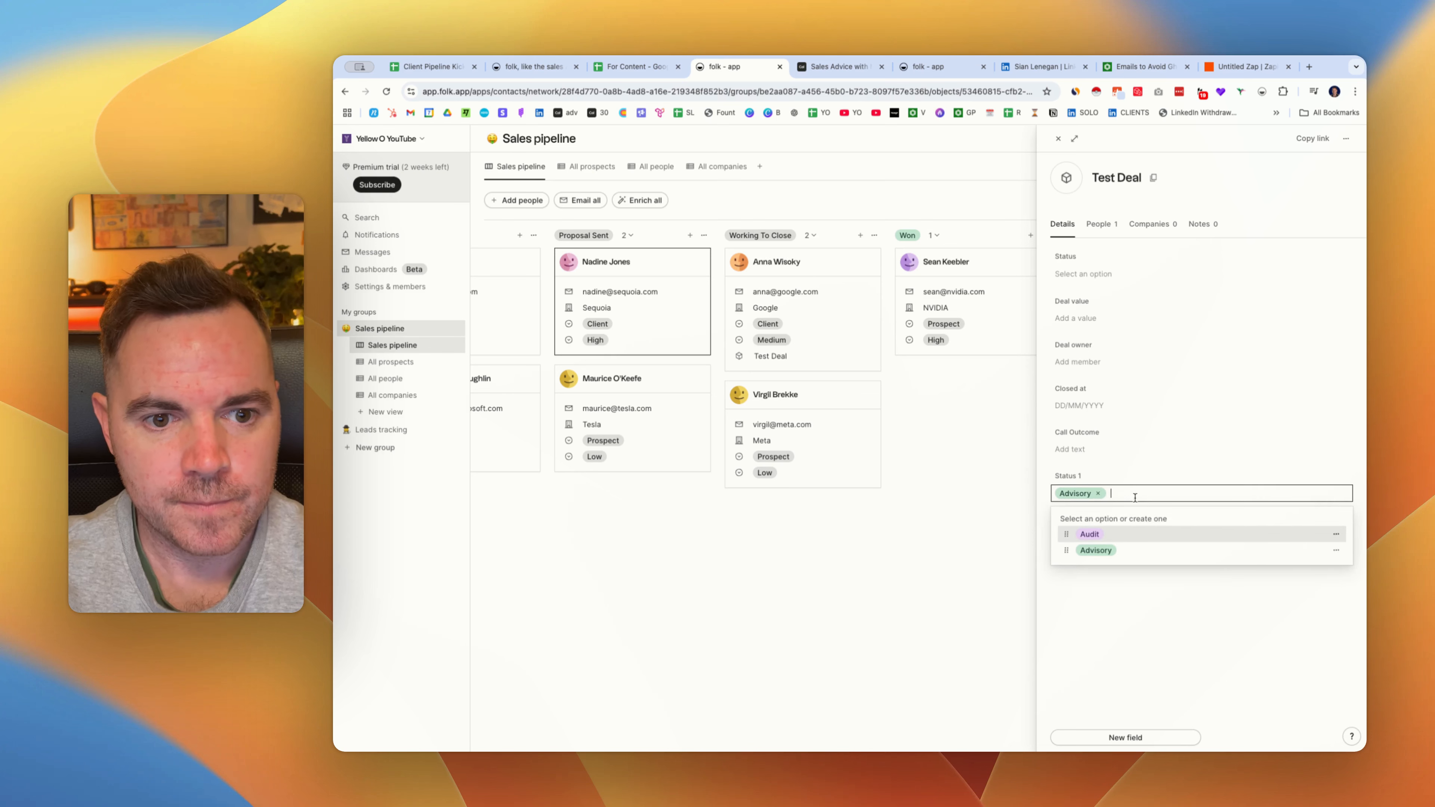
type("Consulting")
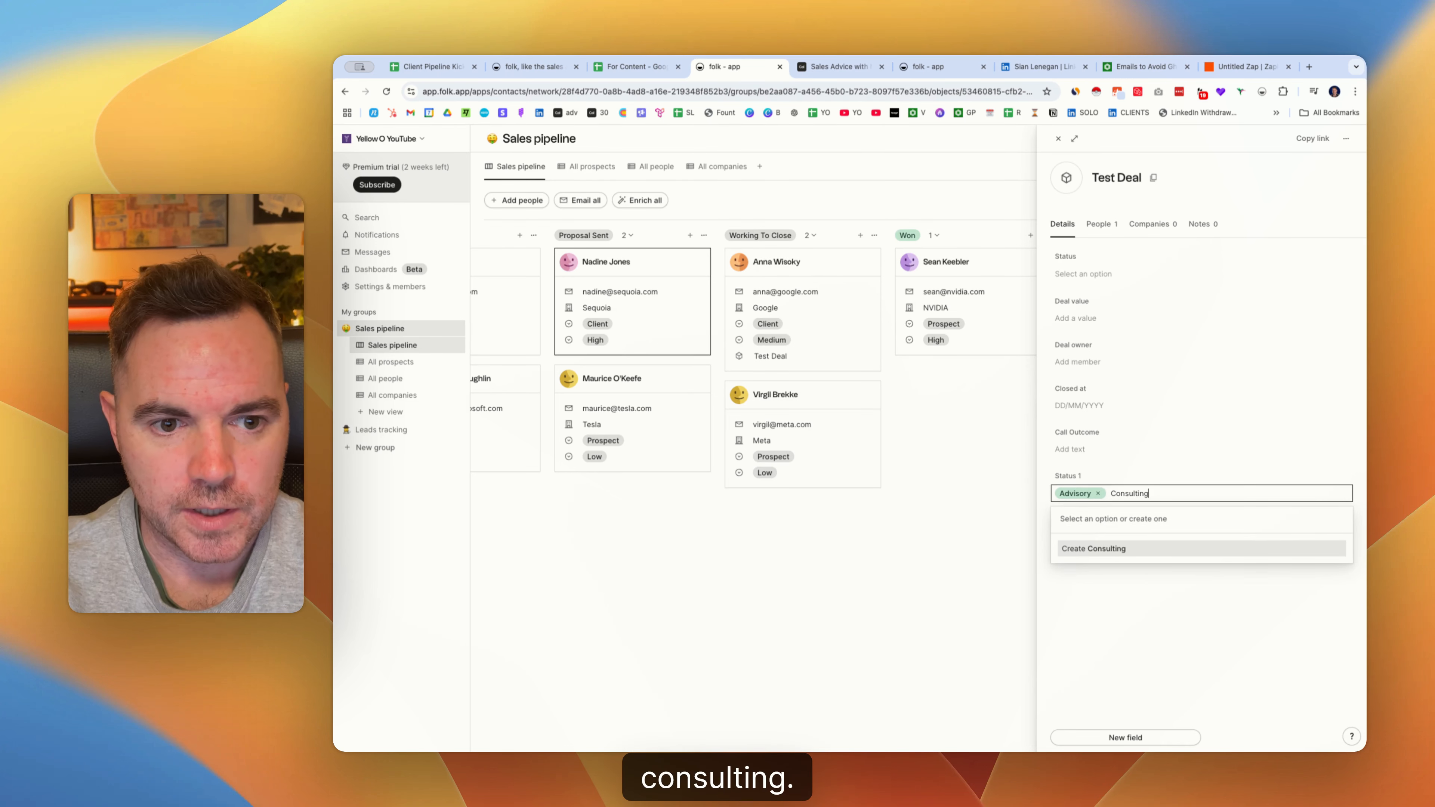
key("Return")
Keep Consulting's red colour and rename the select field 'Engagement Type'.
left_click(1137, 497)
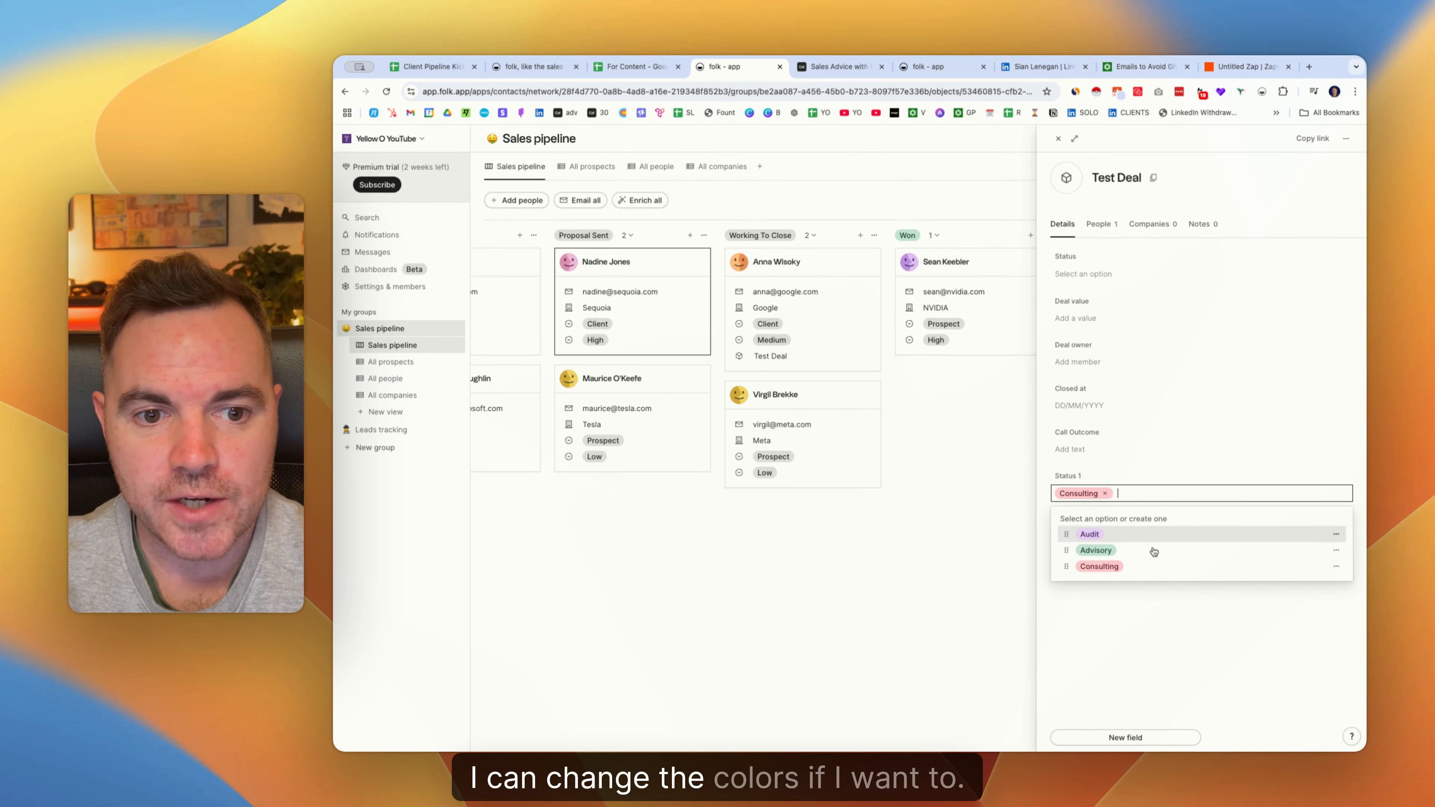
left_click(1335, 567)
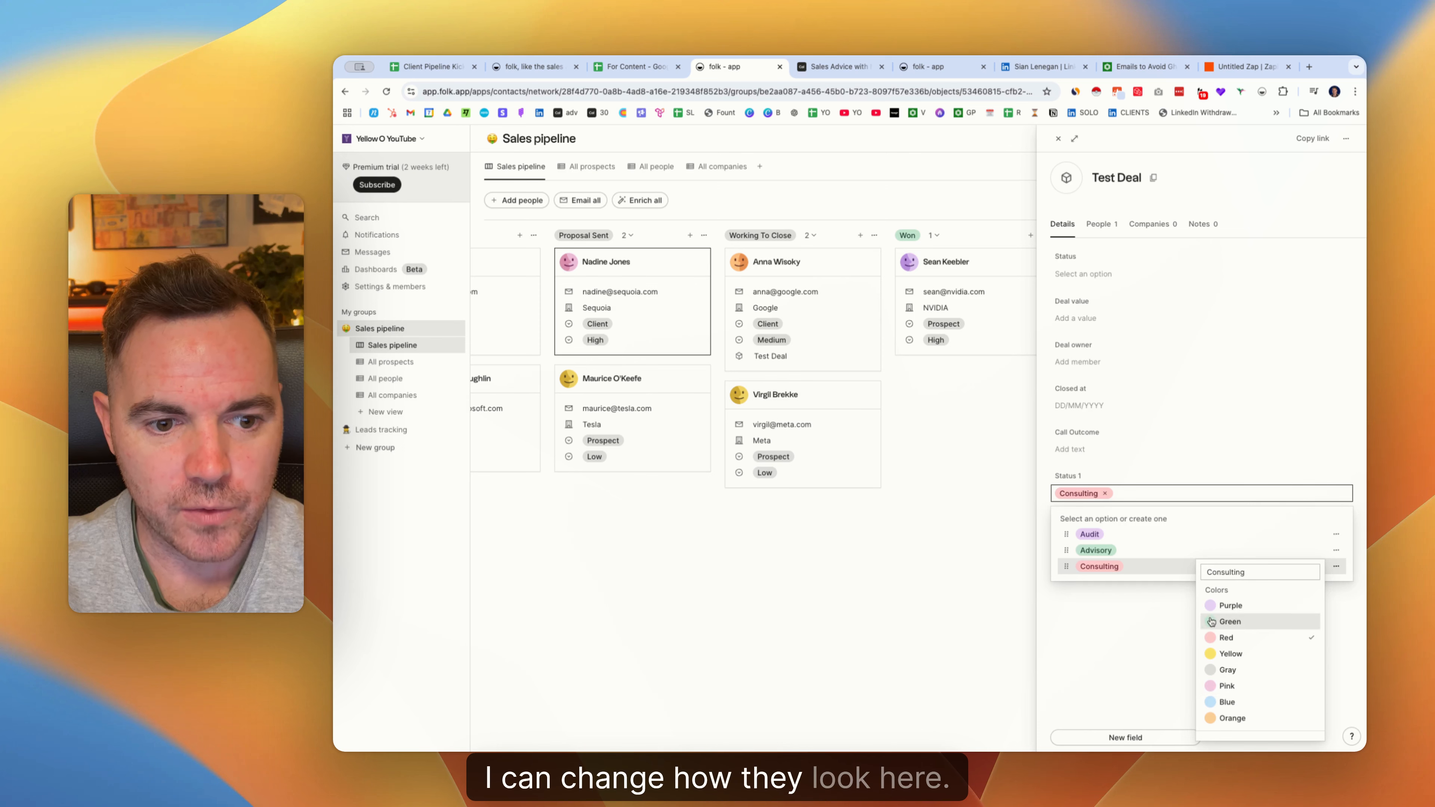
left_click(1089, 480)
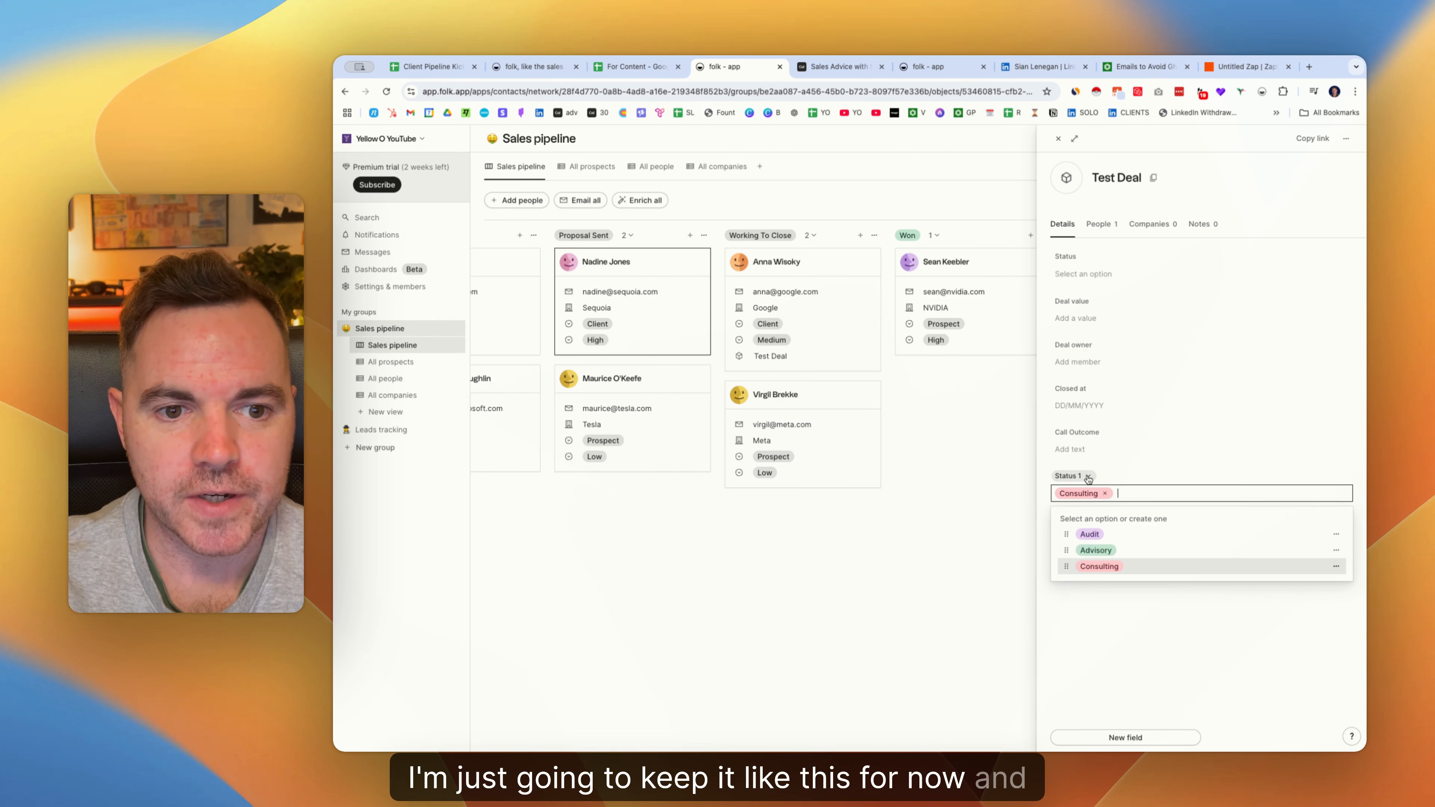
left_click(1088, 476)
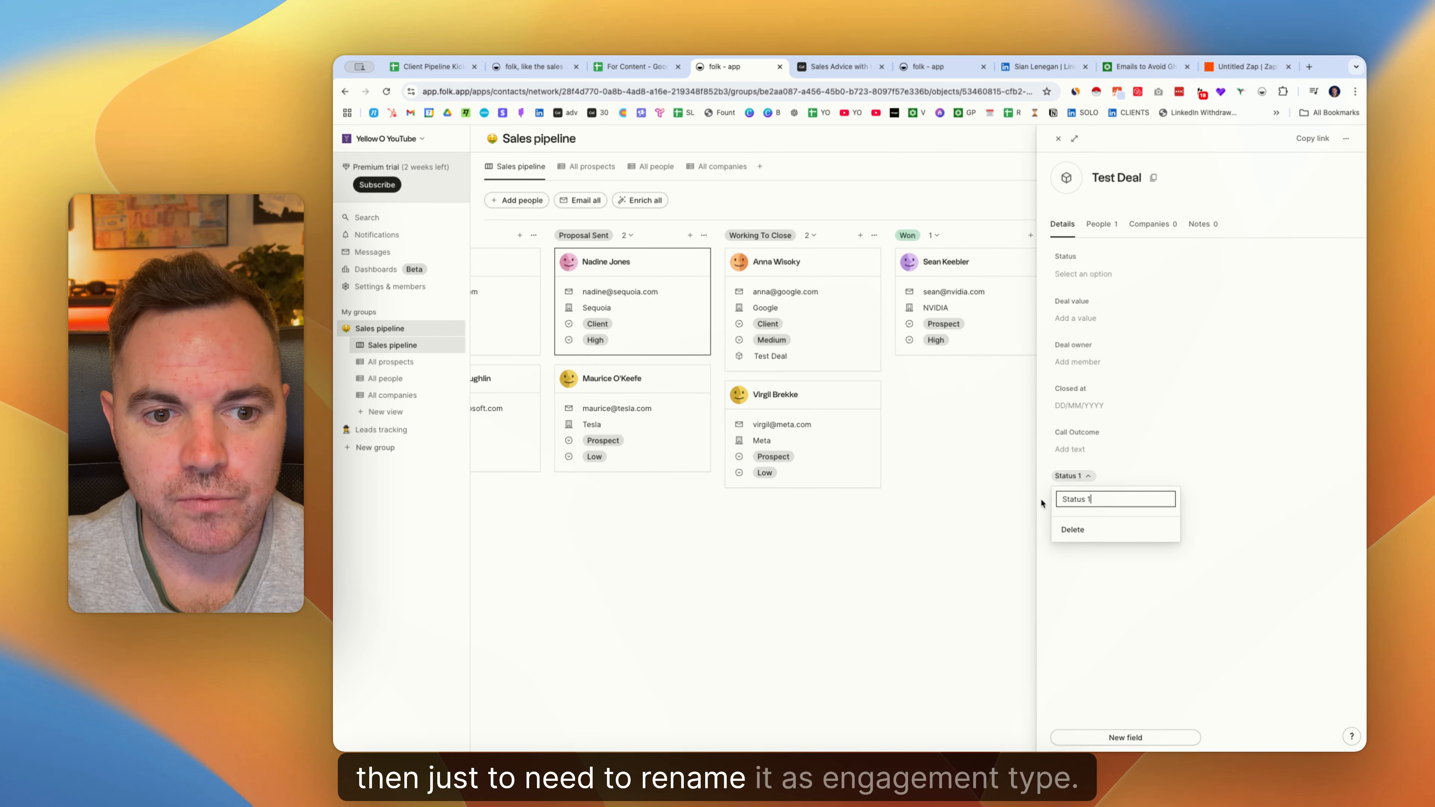
key("super+a")
type("Engag")
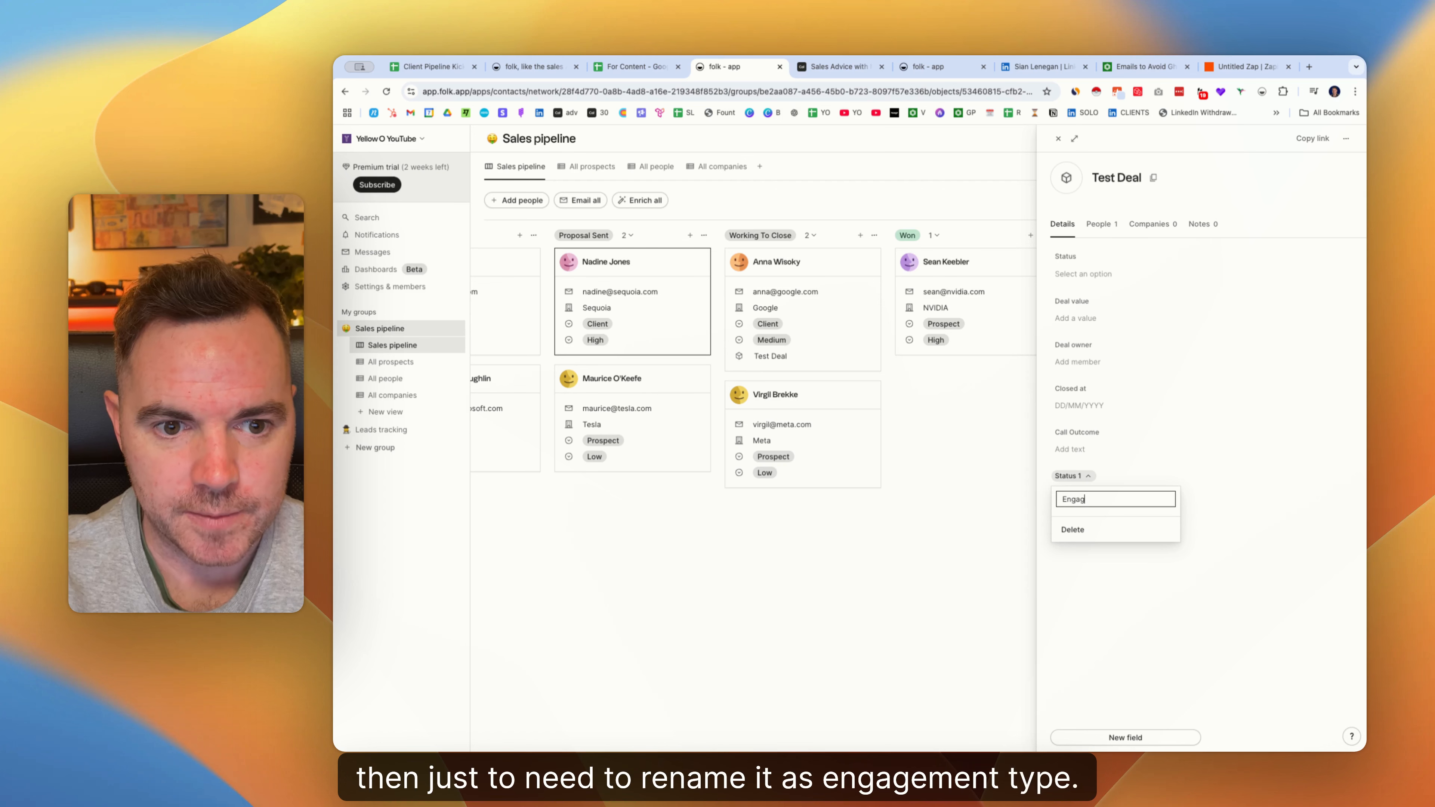
type("ement Type")
key("Return")
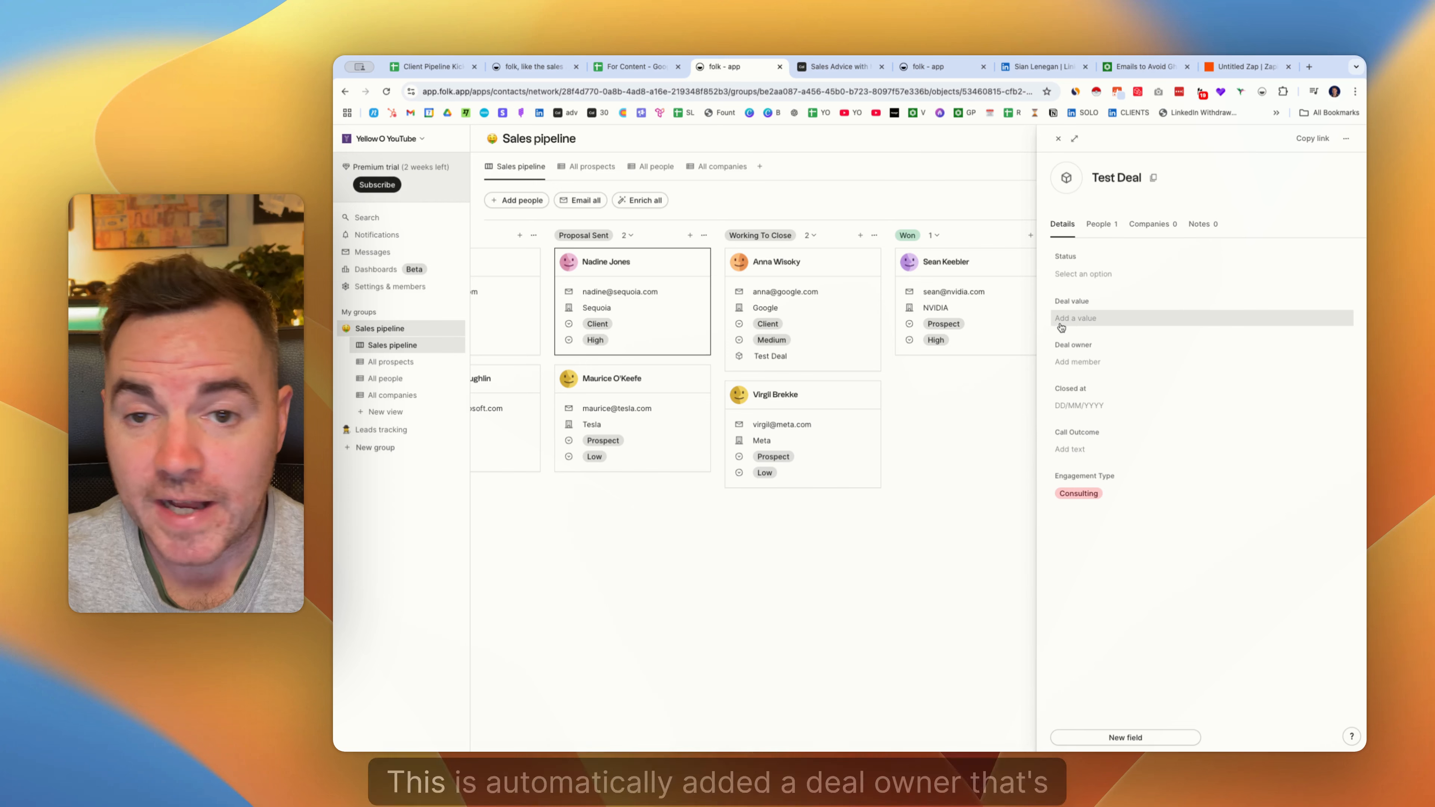
Make yourself Test Deal's owner and set its Closed at date to 14 Feb 2025.
left_click(1079, 360)
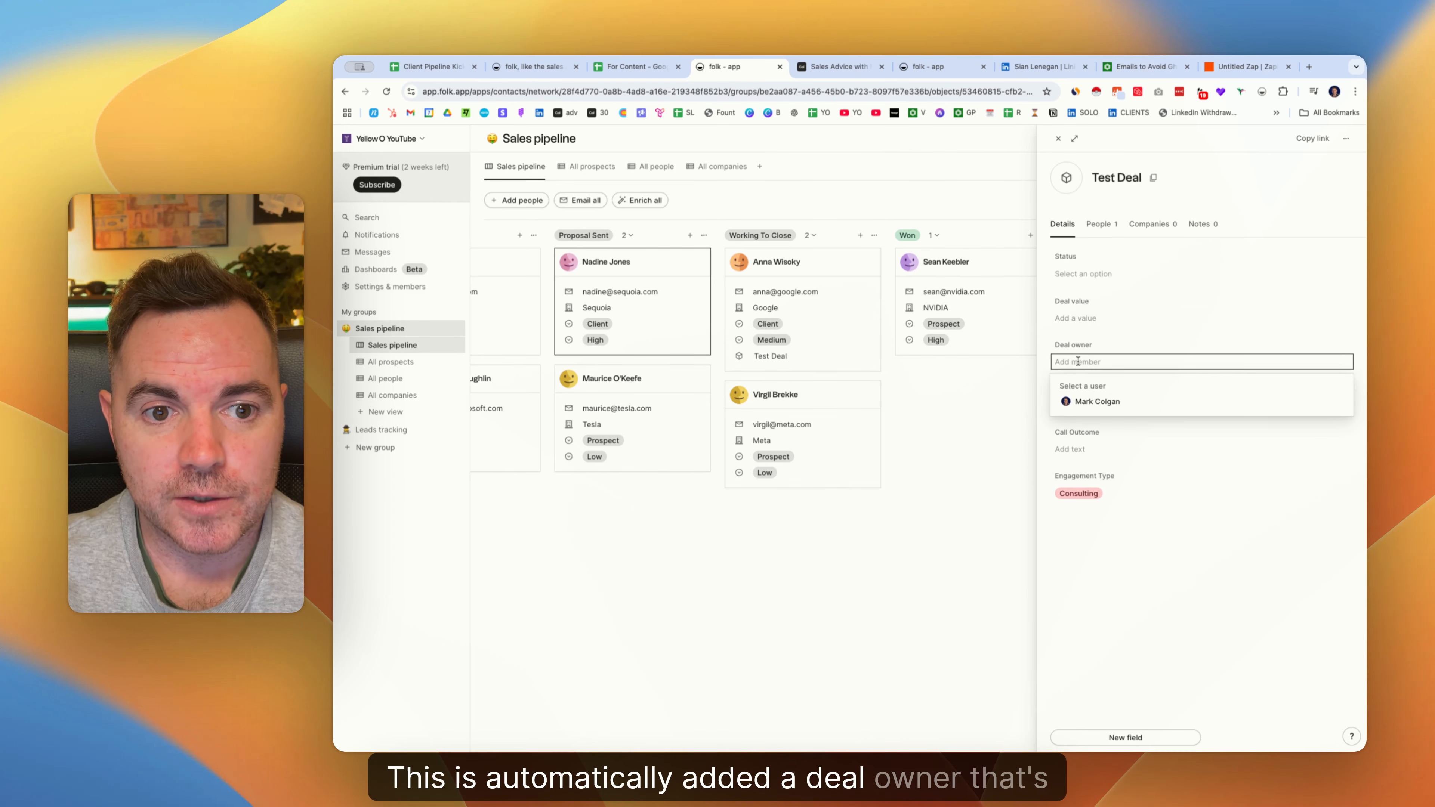
left_click(1088, 402)
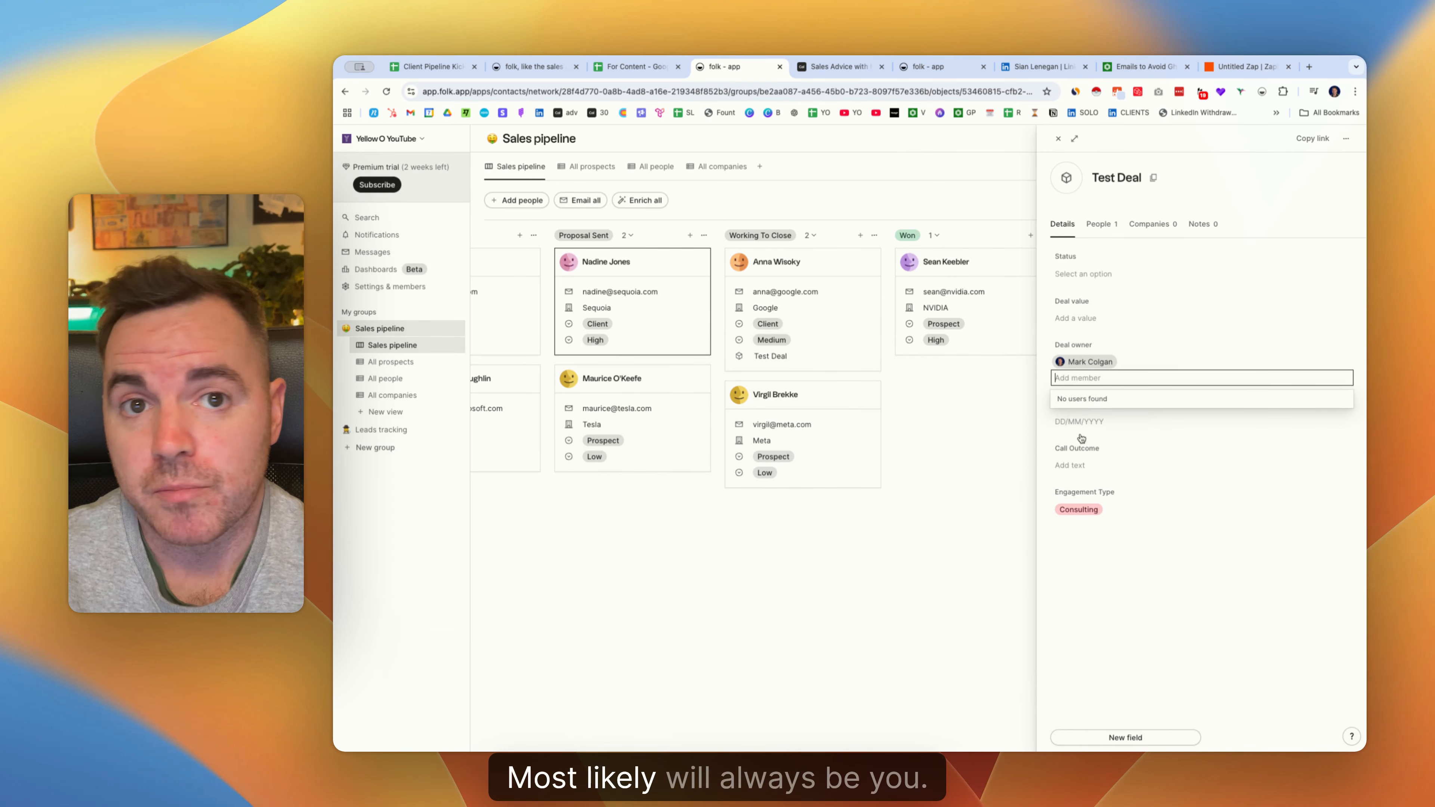
left_click(1083, 422)
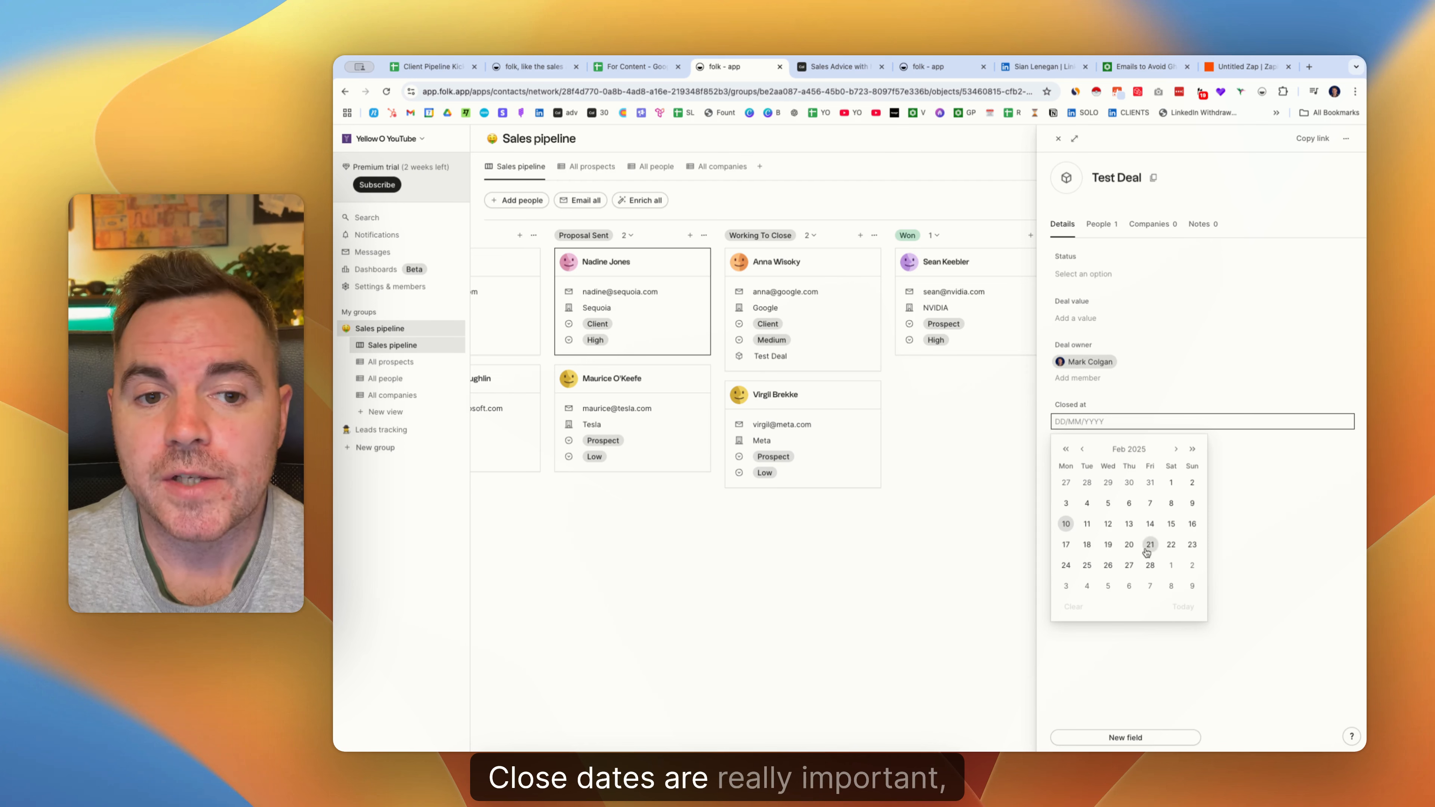
left_click(1150, 524)
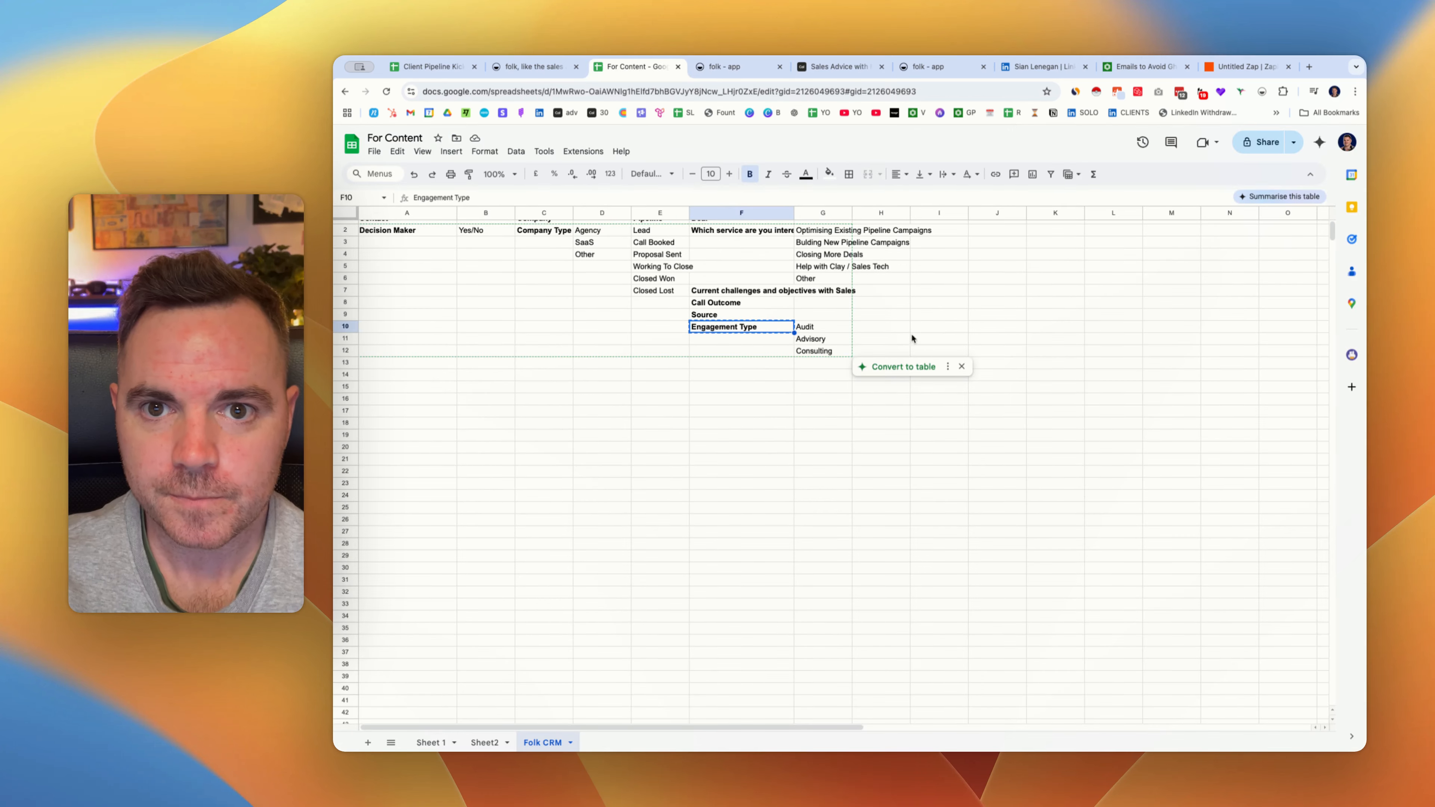
Add a text field named 'Current challenges and objectives with Sales' to Test Deal, taken from cell F7.
left_click(731, 295)
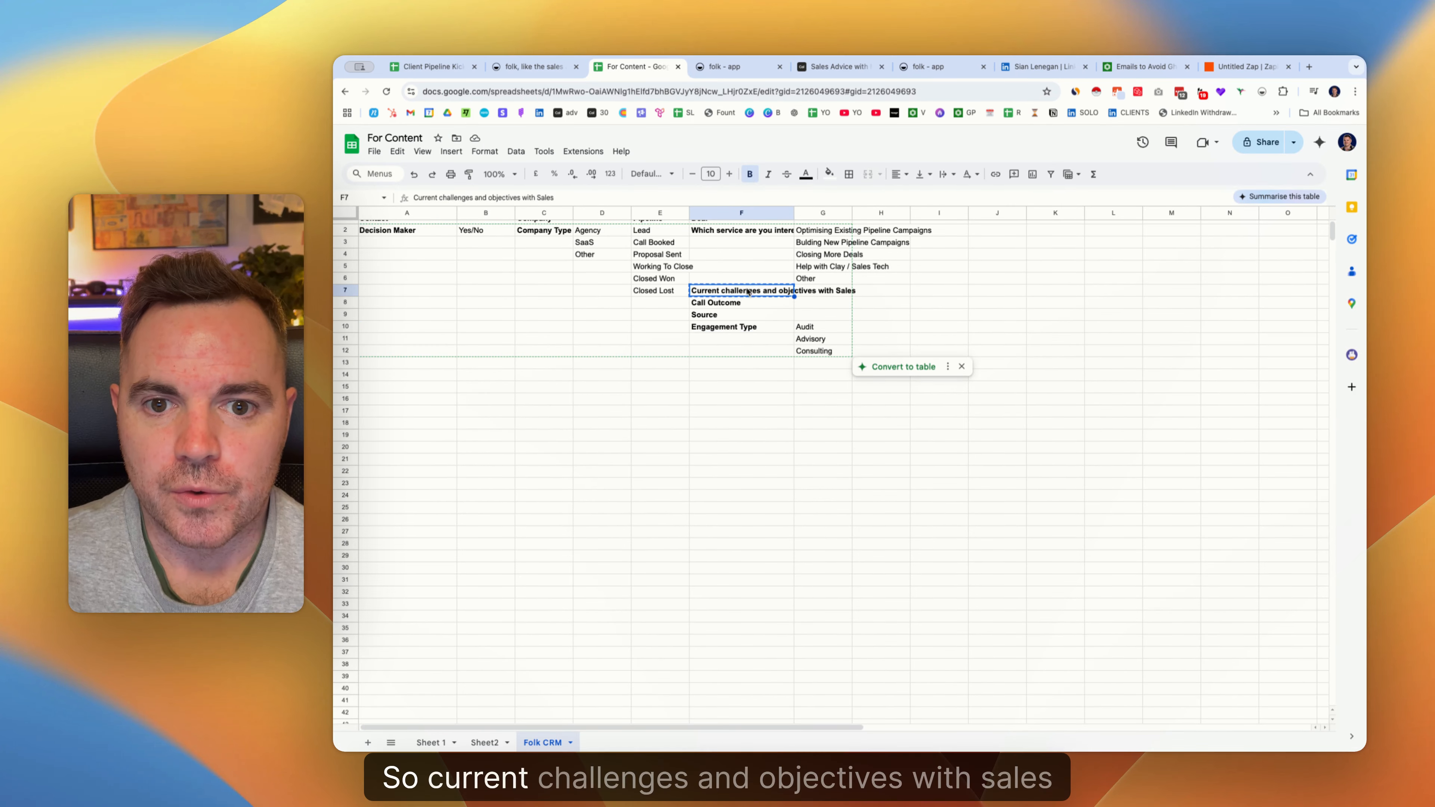
left_click(729, 67)
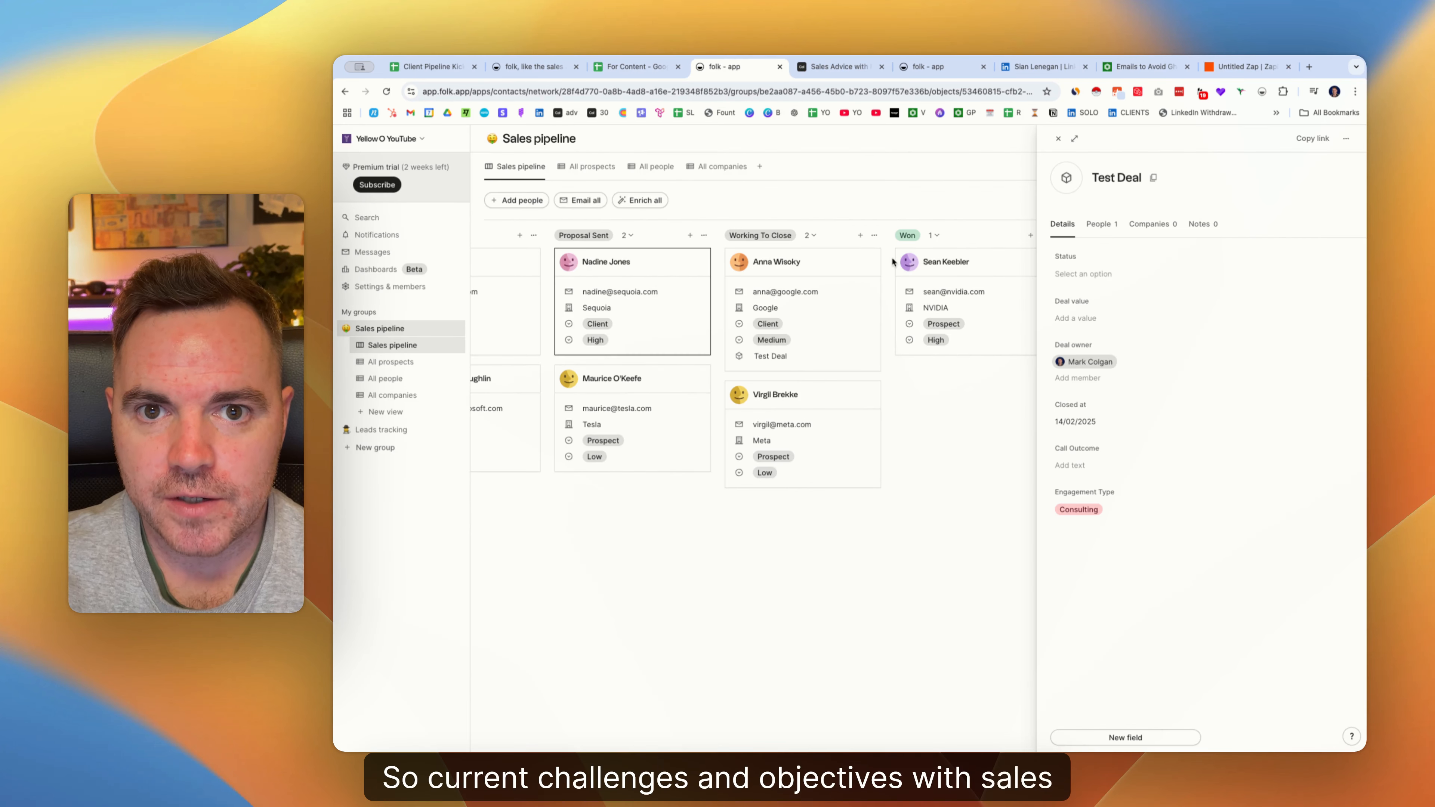
left_click(1111, 738)
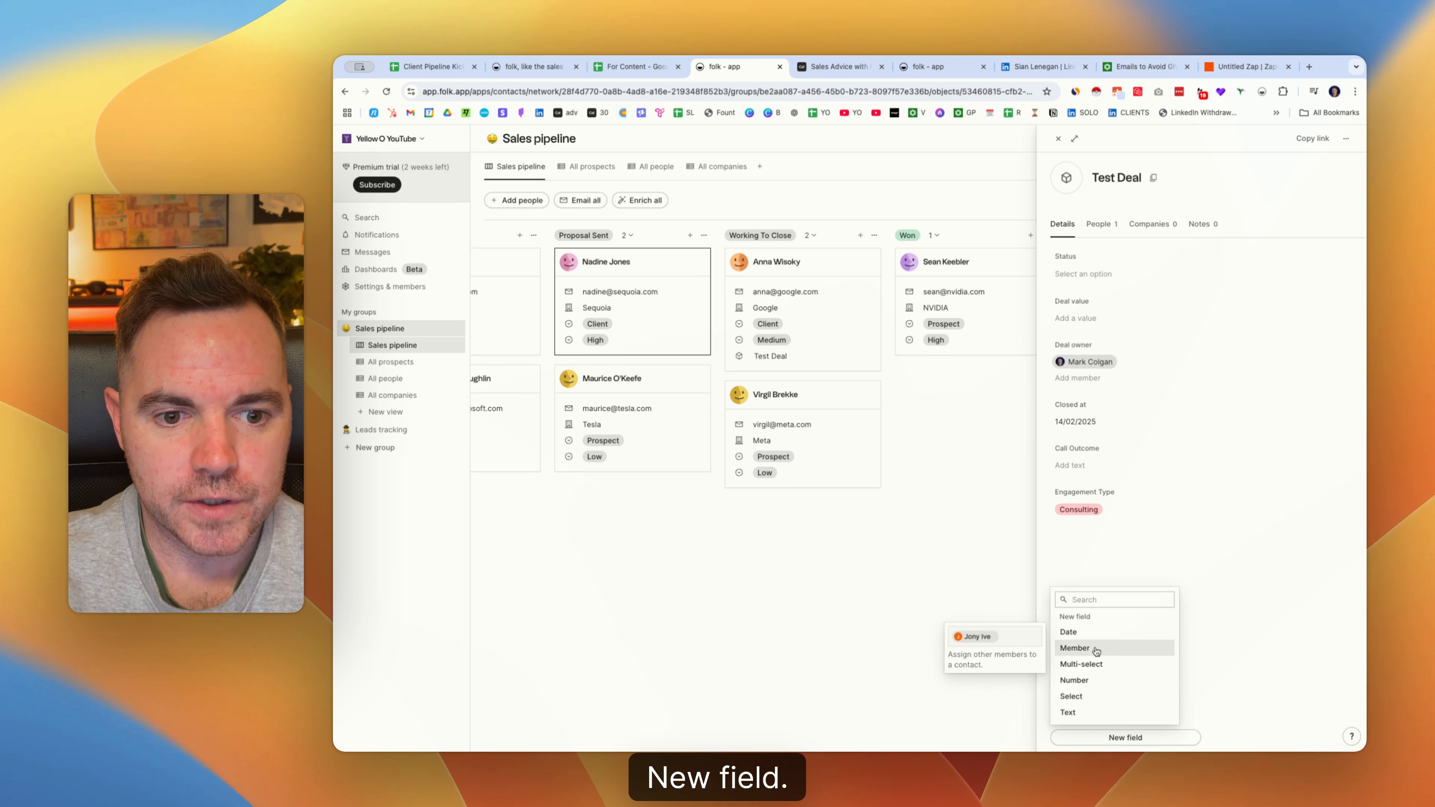
left_click(1086, 712)
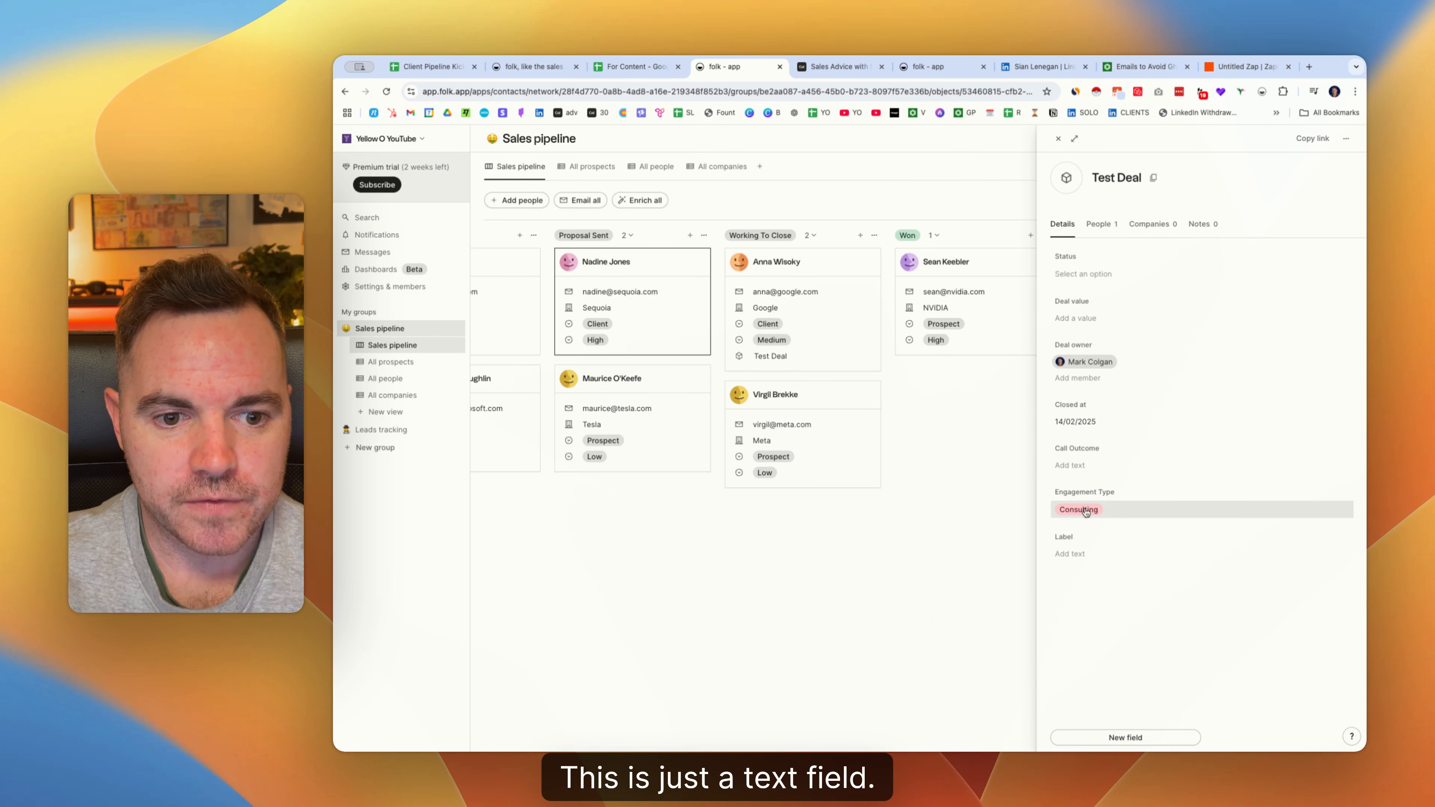
left_click(1077, 537)
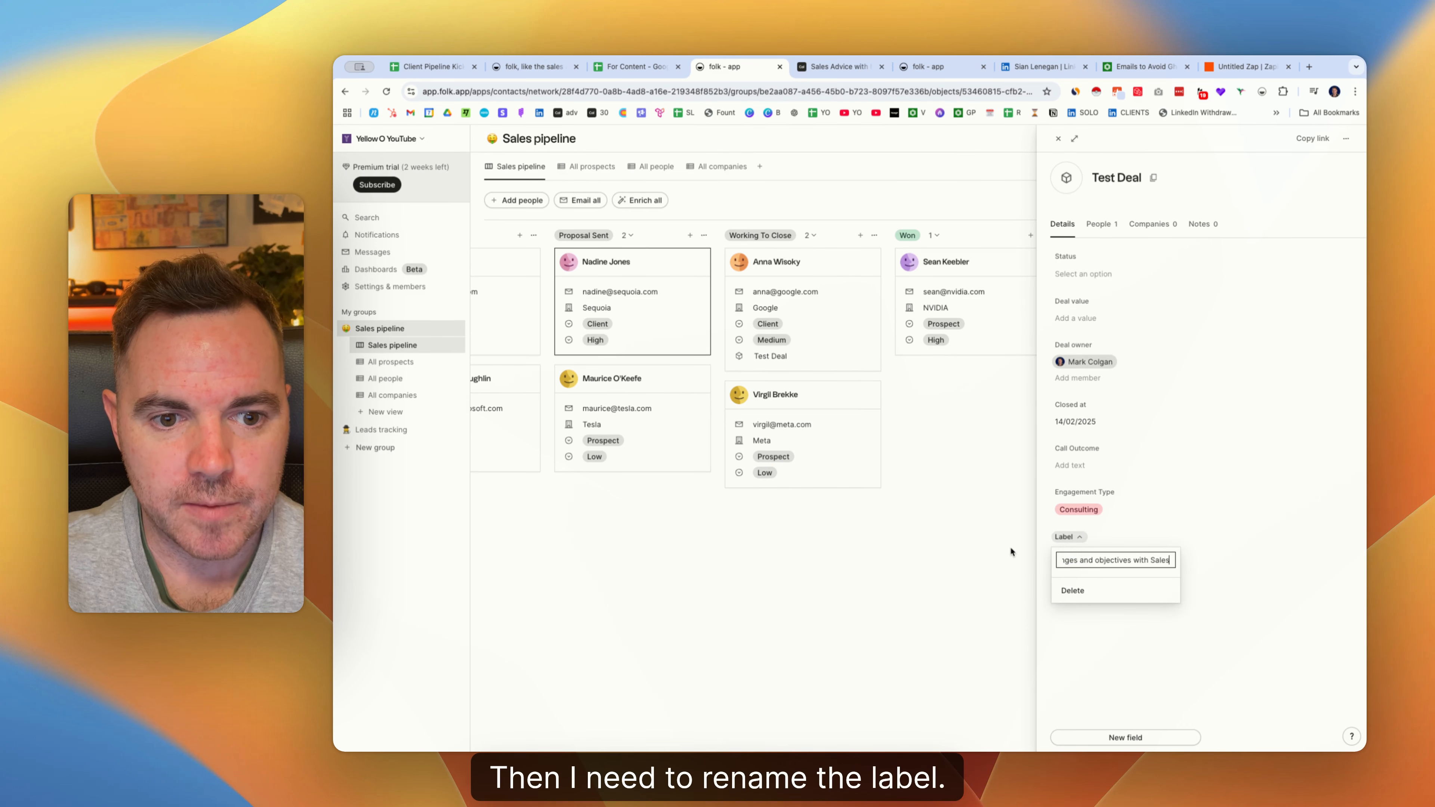
key("Return")
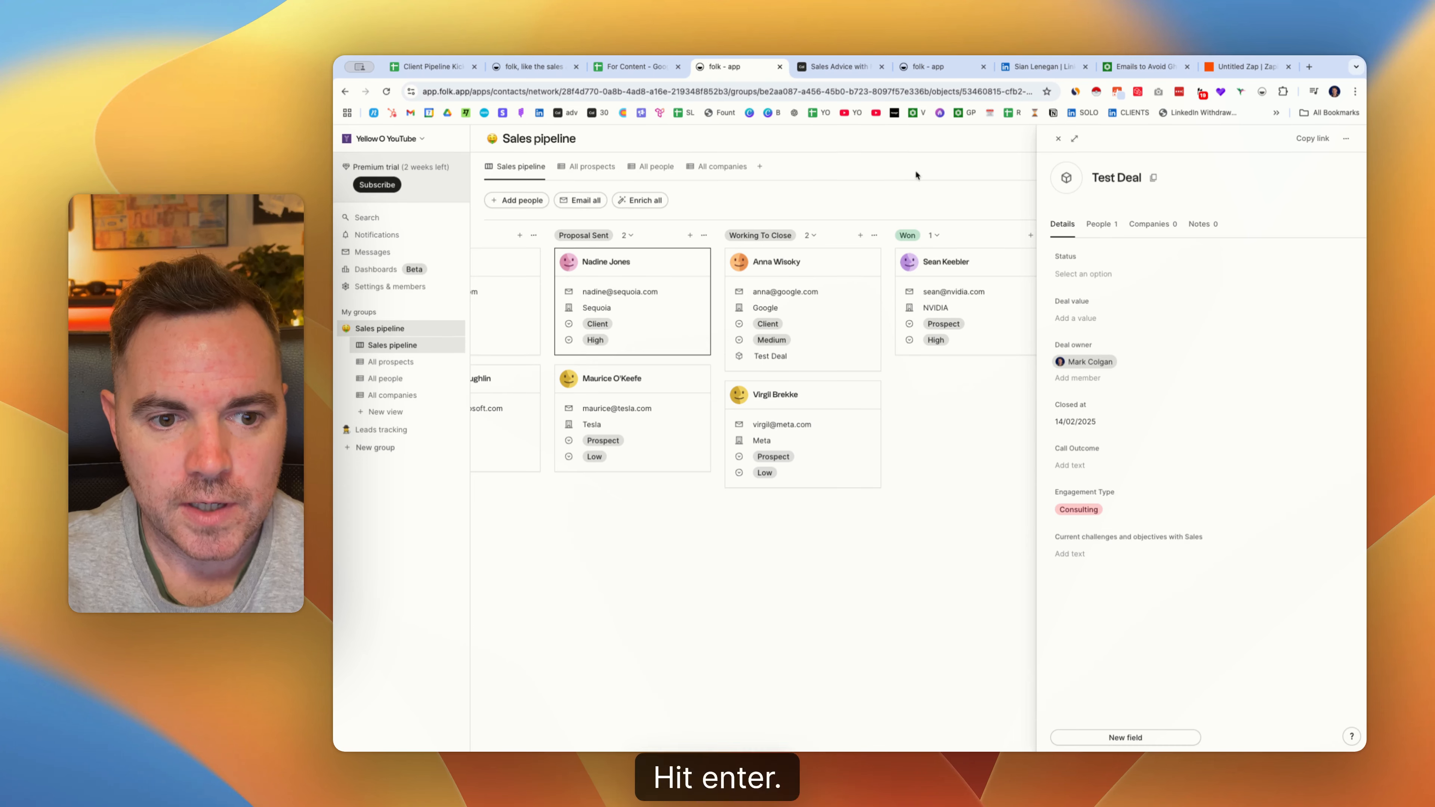
left_click(836, 66)
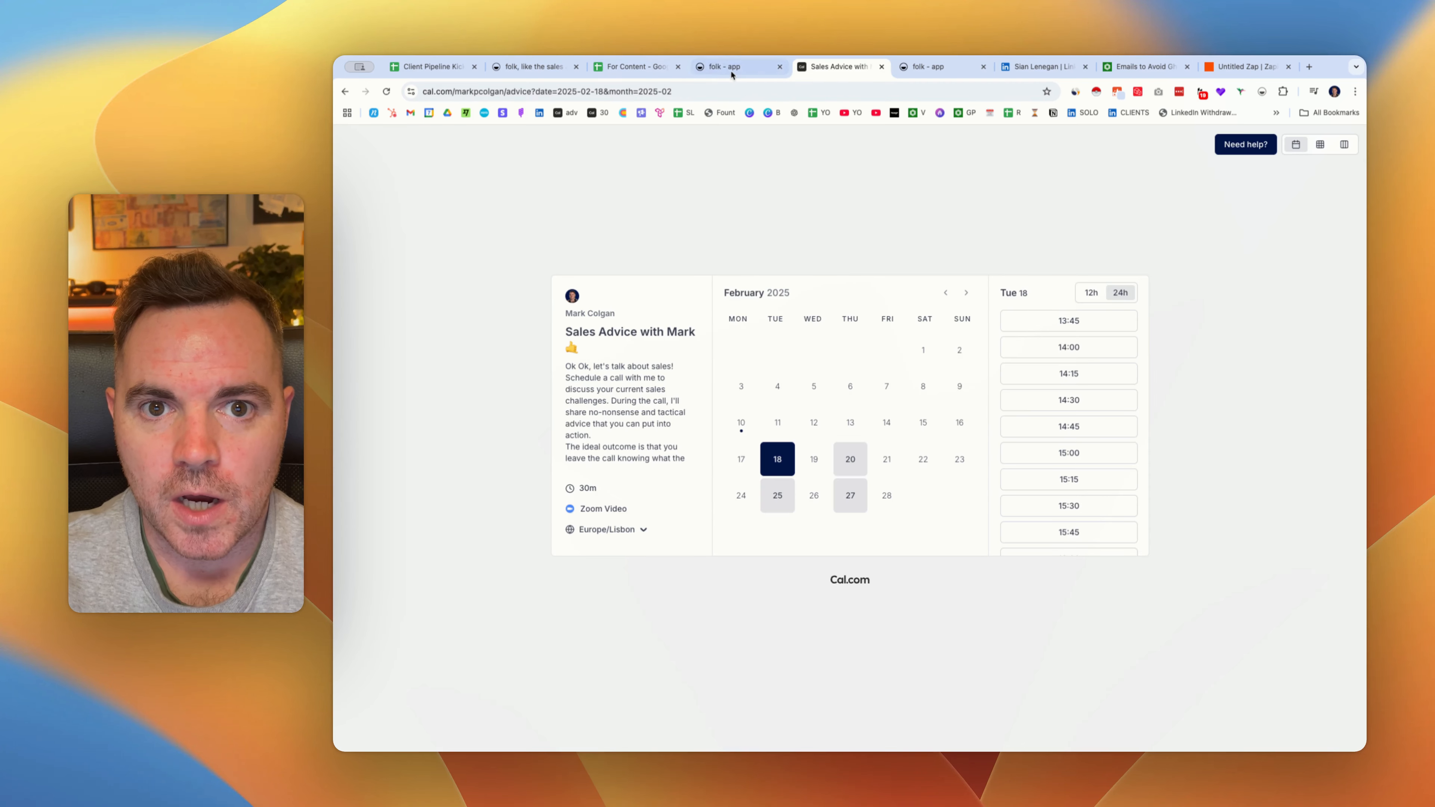
Copy the first service option, Optimising Existing Pipeline Campaigns, from cell G2 of the sheet.
left_click(636, 66)
left_click_drag(818, 235, 819, 279)
left_click(762, 233)
key("cmd+c")
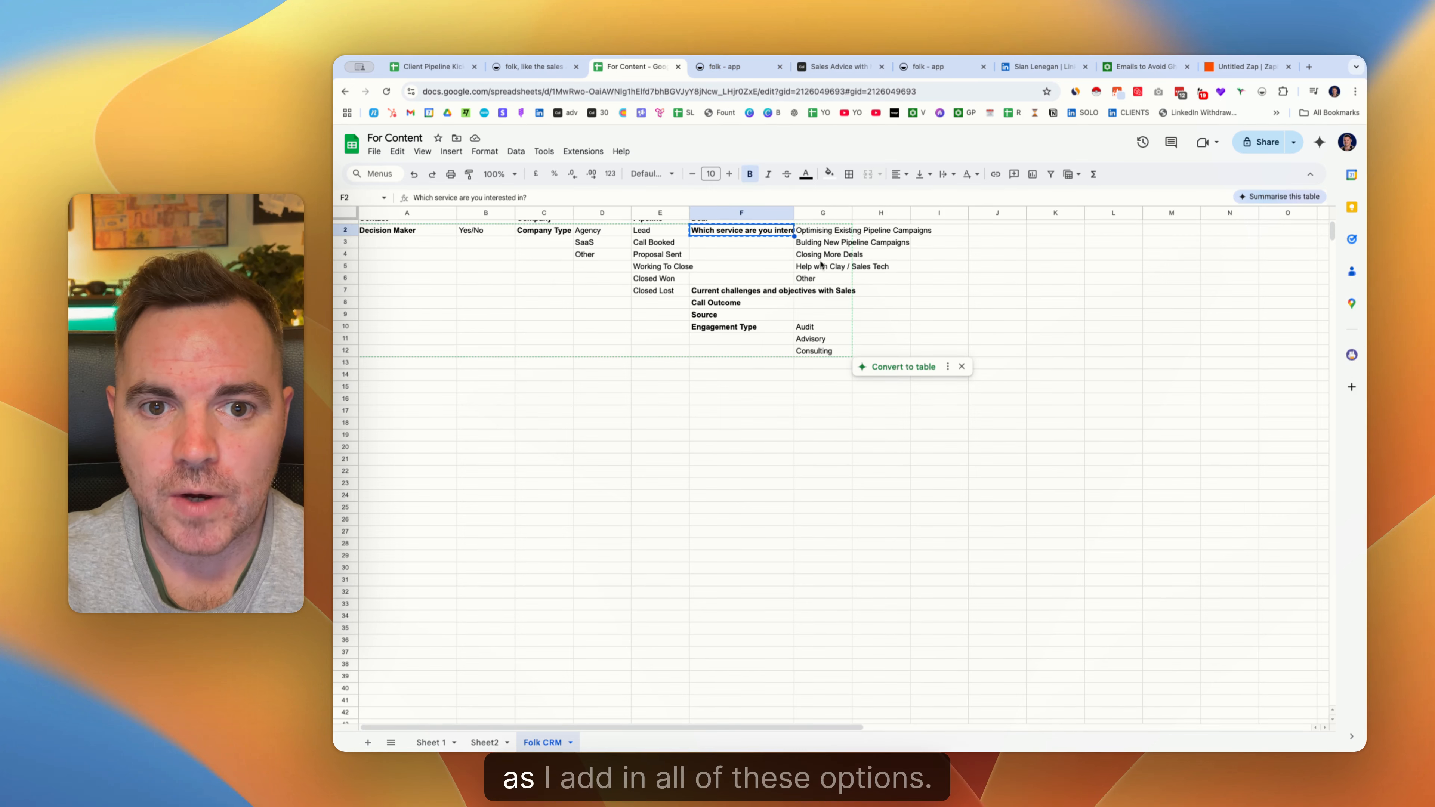
left_click(827, 233)
key("super+c")
left_click(733, 68)
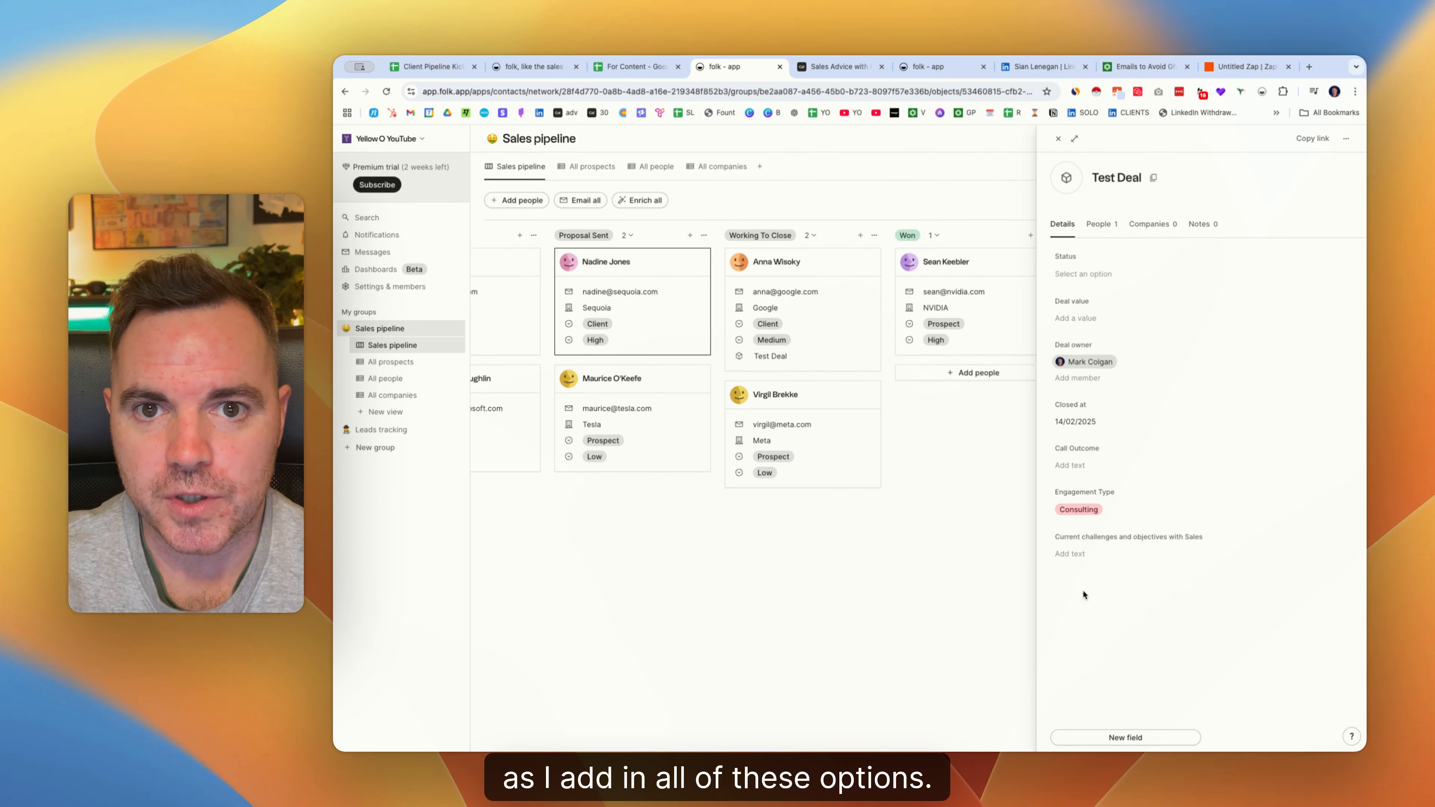
Add a multi-select field named 'Service' to Test Deal.
left_click(1102, 737)
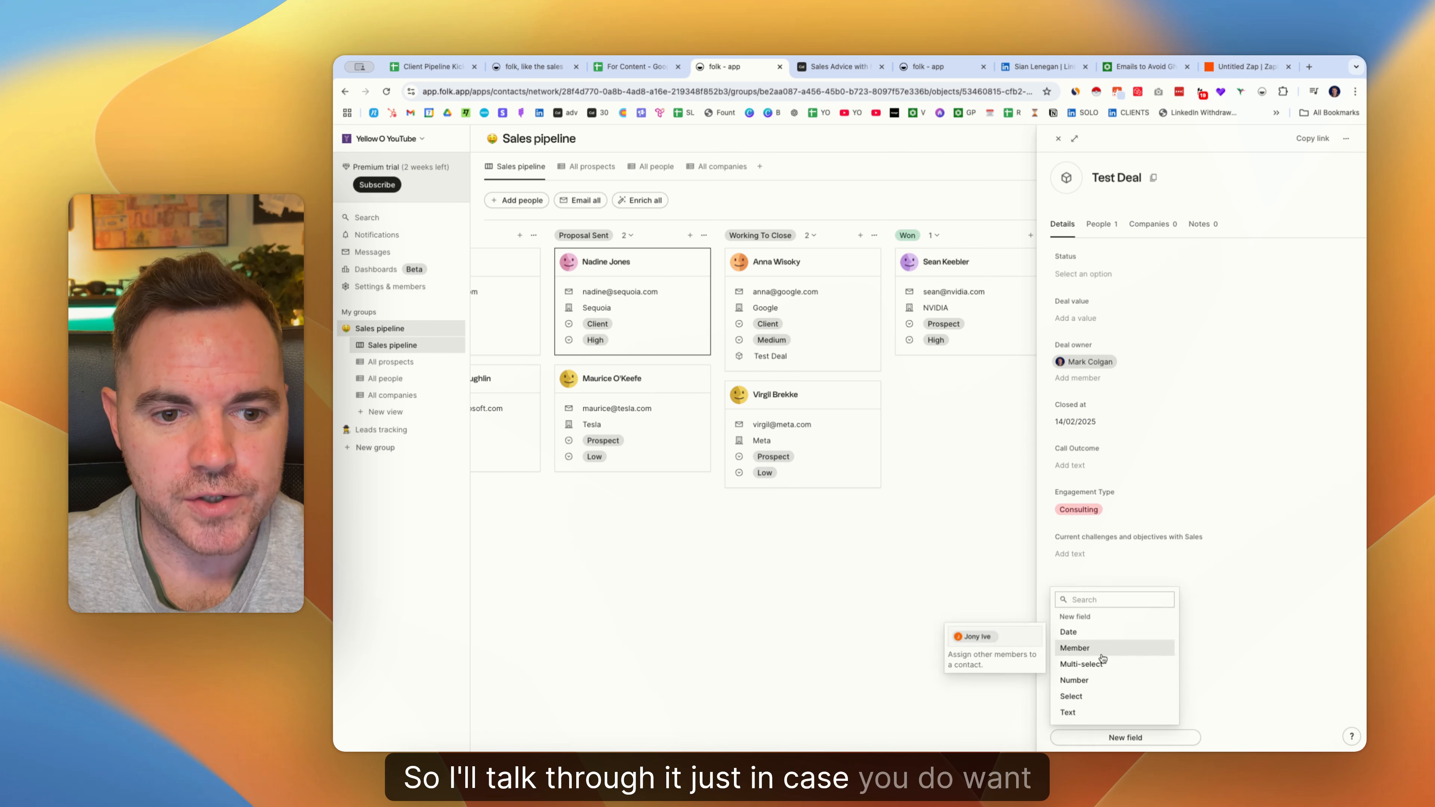
left_click(1081, 664)
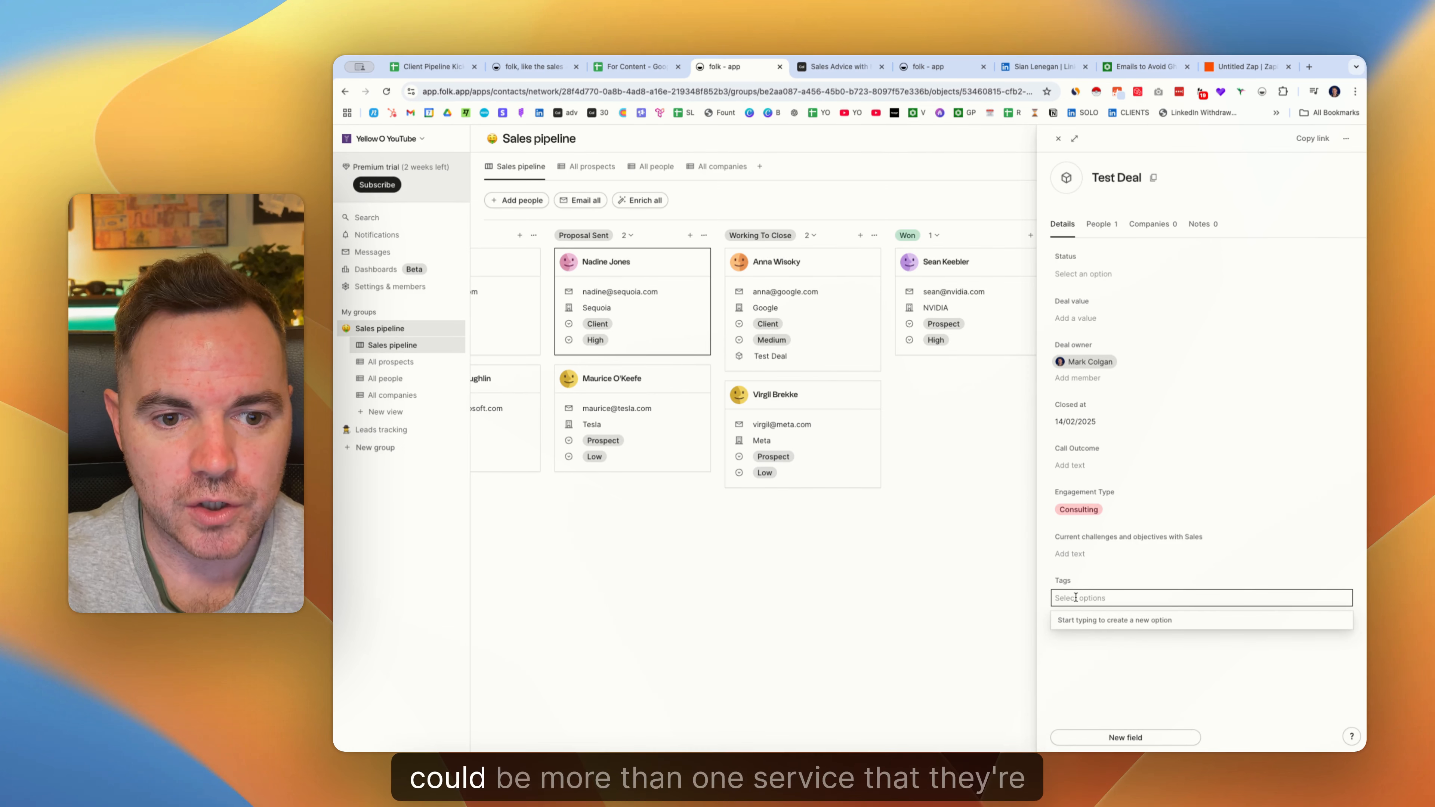
left_click(1068, 580)
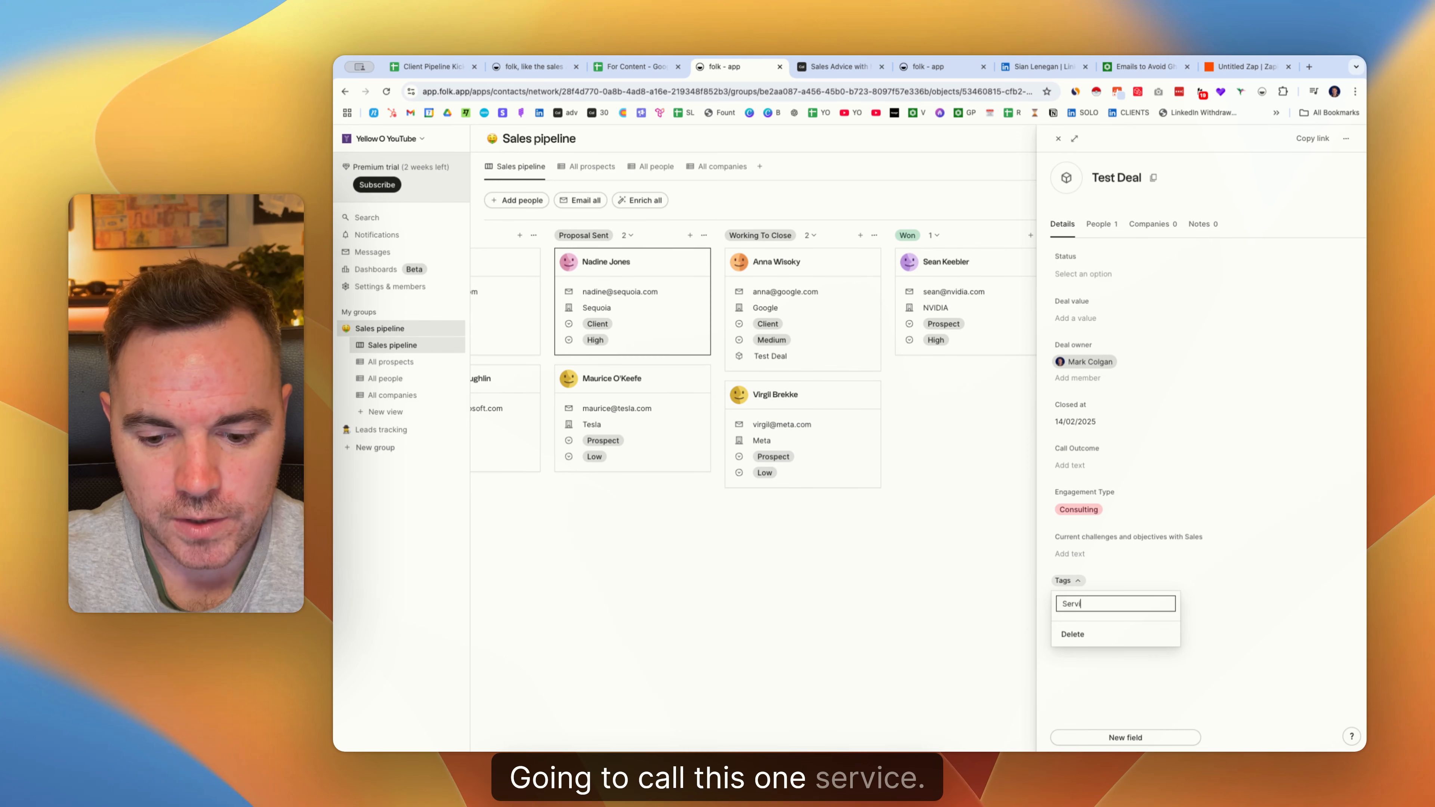
type("Service")
key("Return")
left_click(1074, 636)
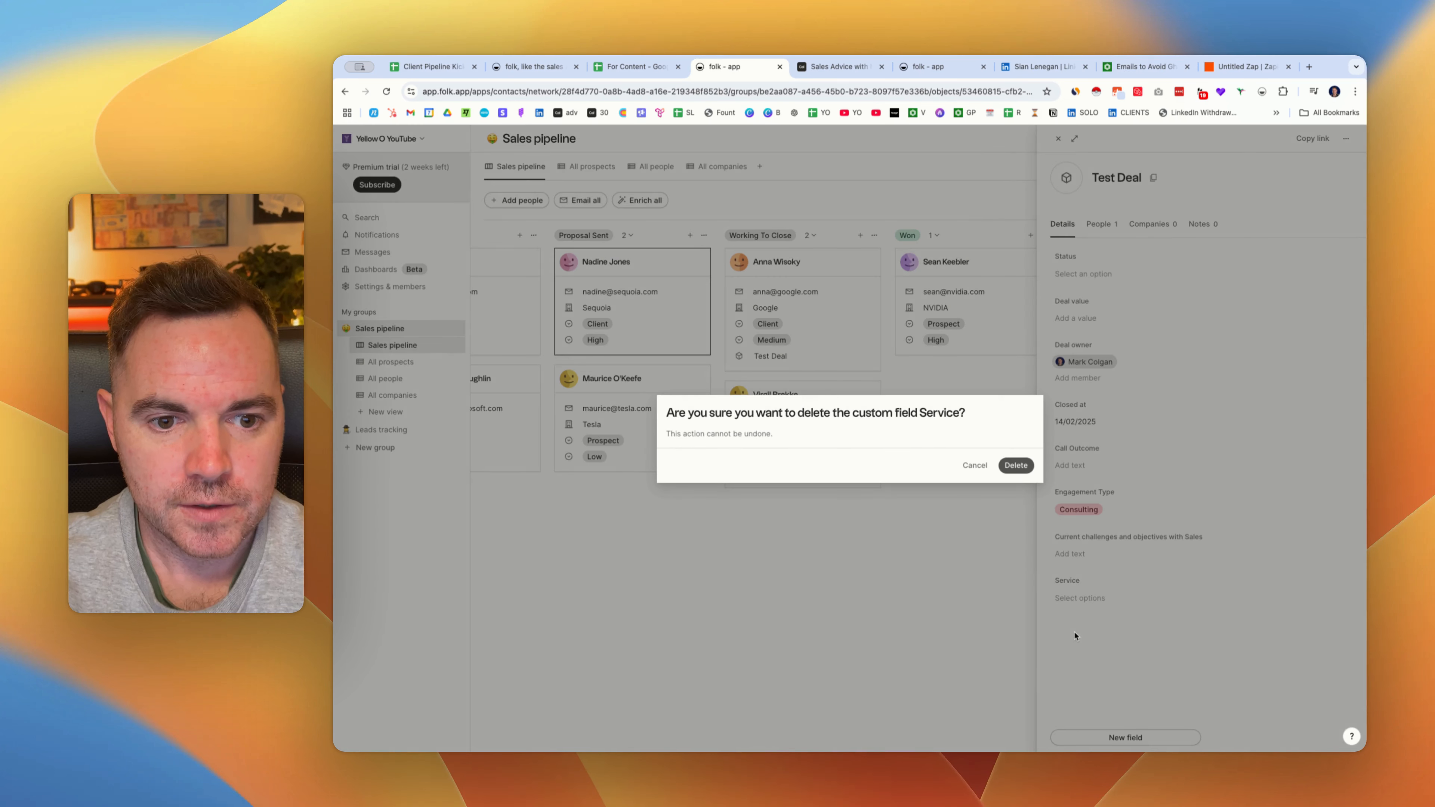
left_click(975, 468)
Tag Service with Optimising Existing Pipeline Campaigns and the second service option from G3.
left_click(1118, 601)
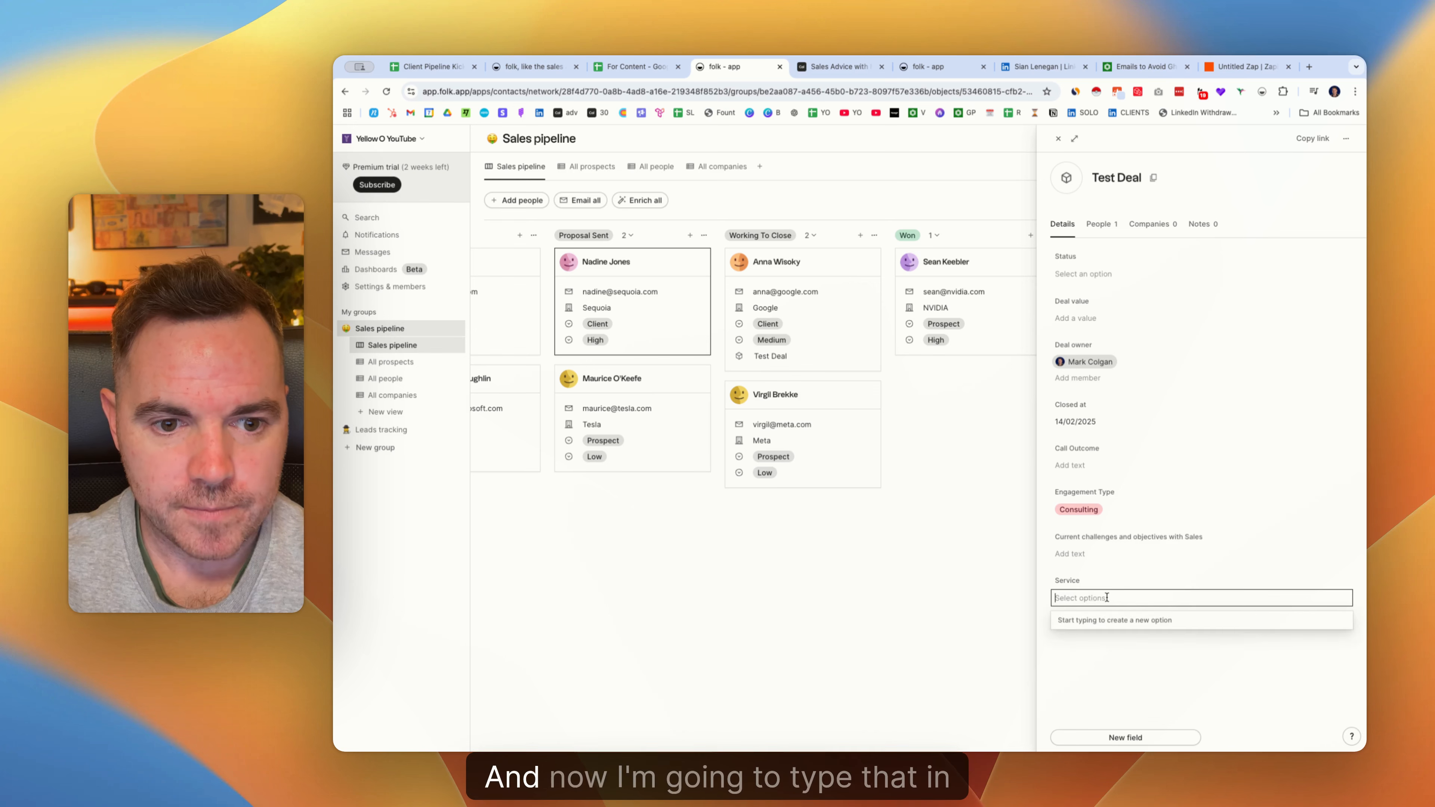
key("super+v")
key("Return")
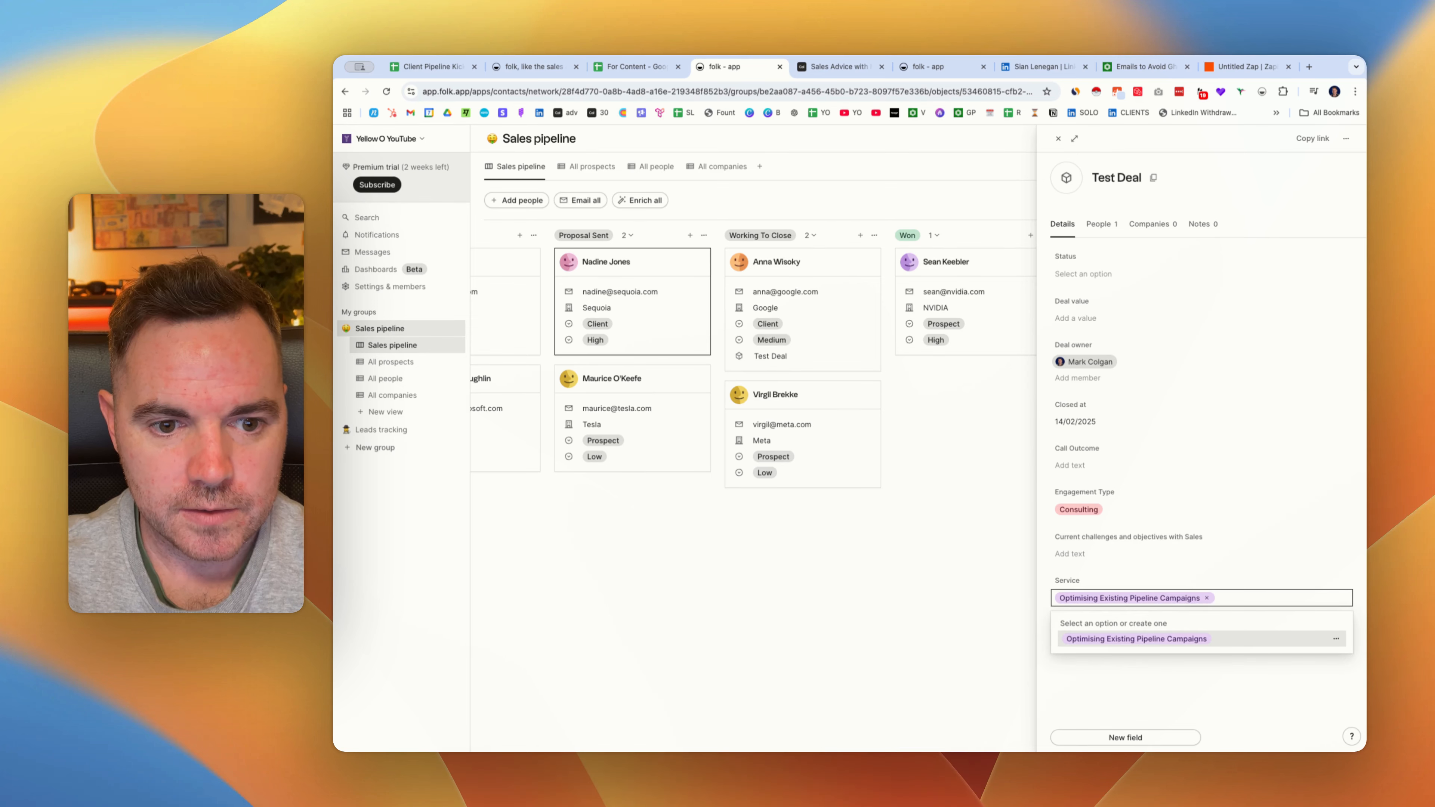
left_click(641, 68)
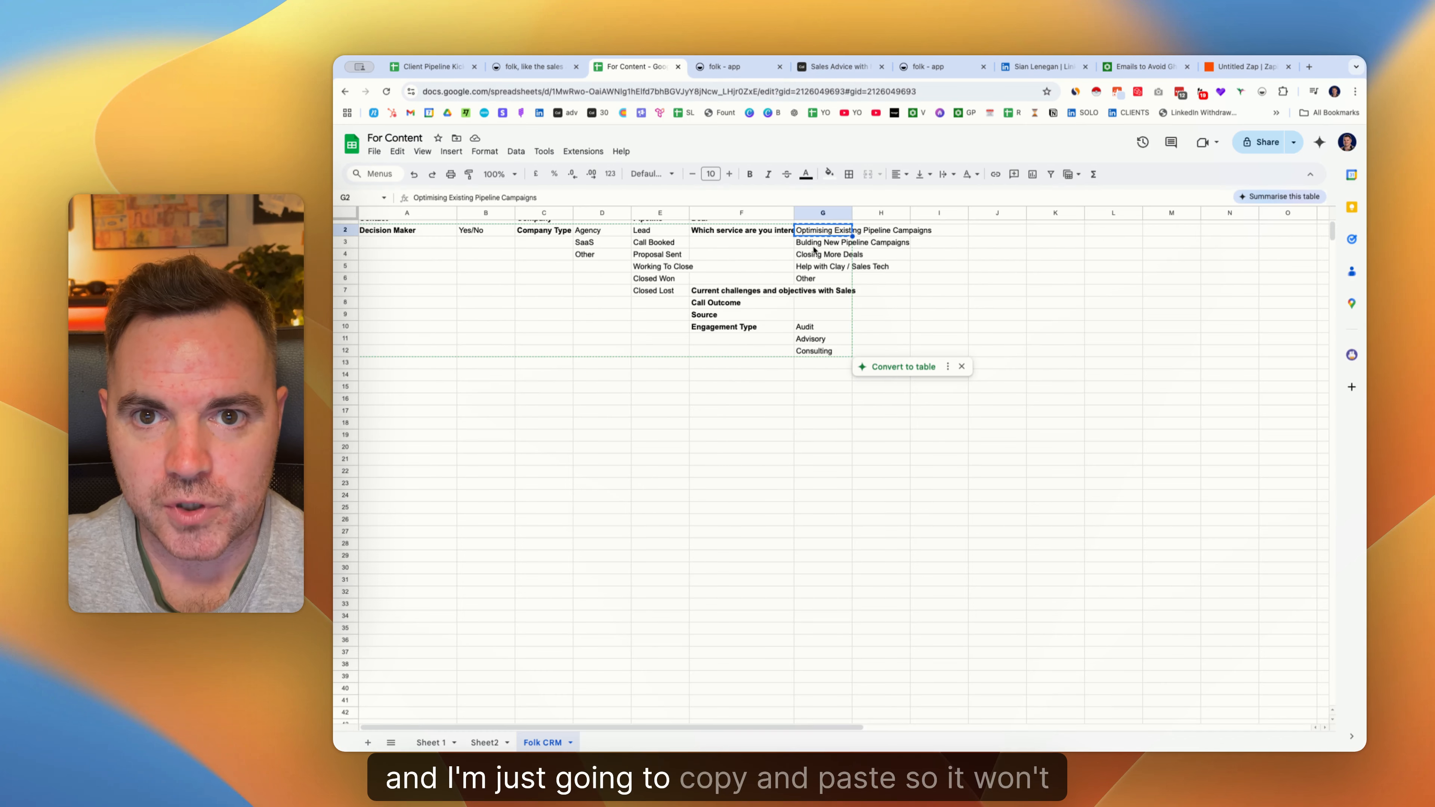
left_click(824, 246)
key("super+c")
left_click(729, 67)
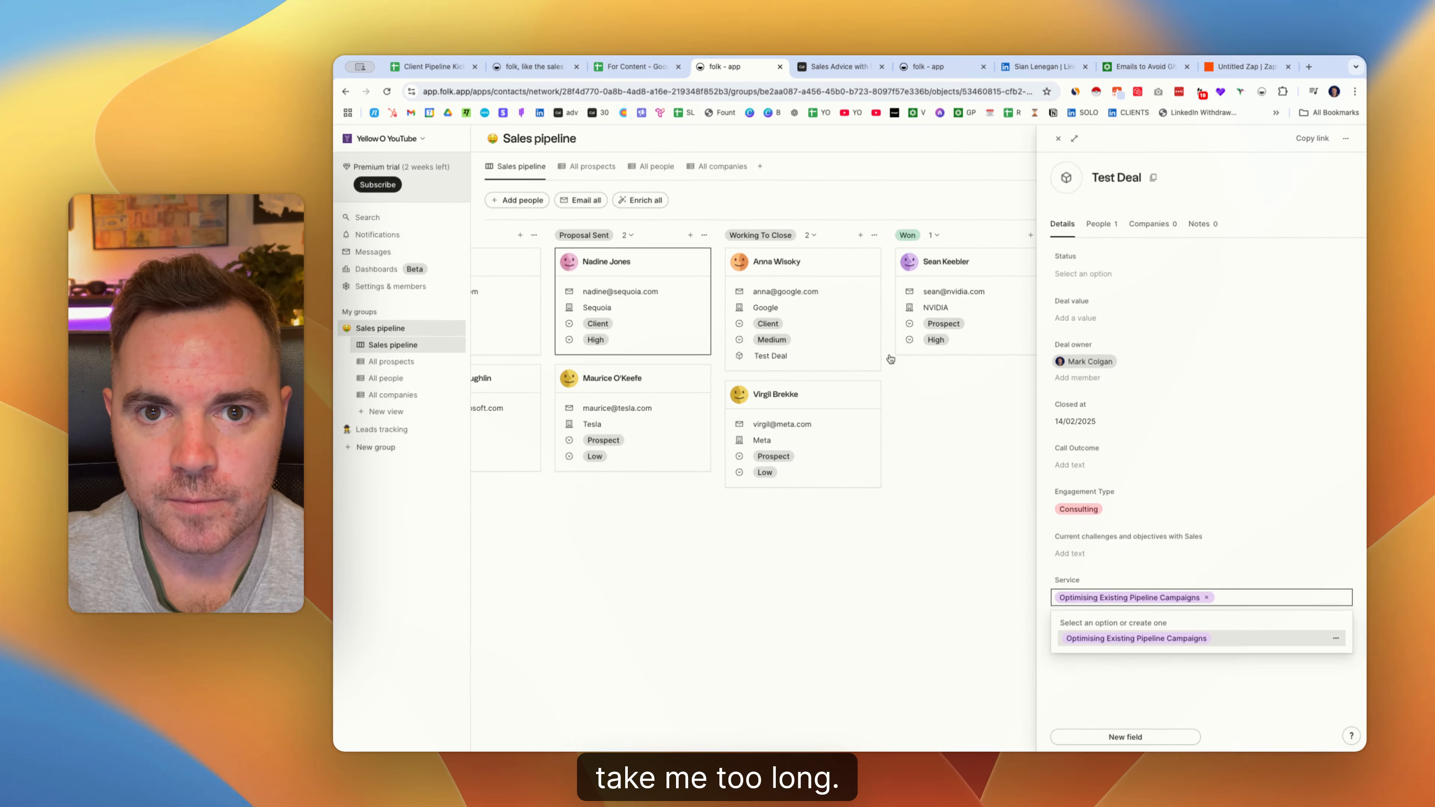
left_click(1225, 601)
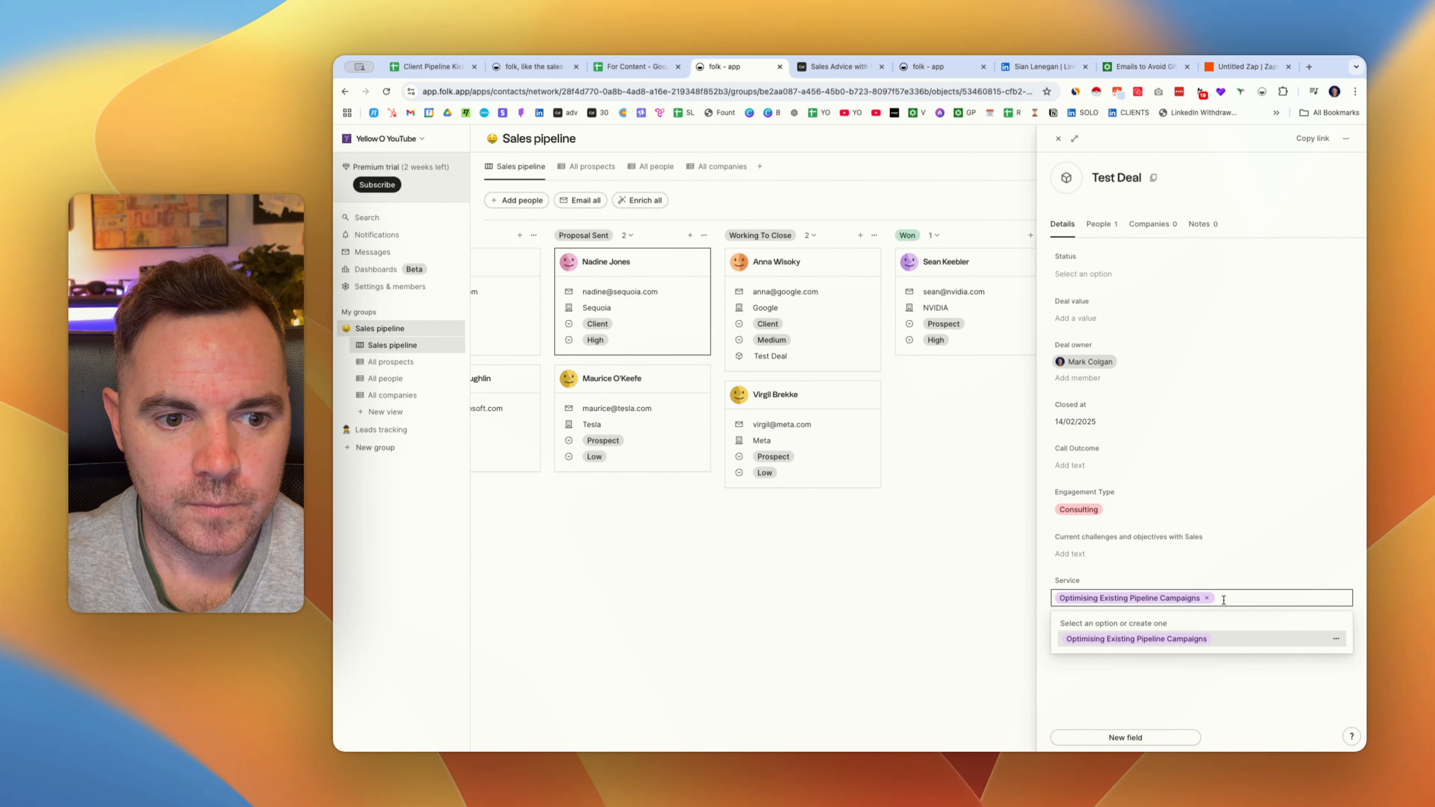
key("super+v")
key("Return")
Add Closing More Deals, Help with Clay / Sales Tech and Other as Service tags.
left_click(637, 67)
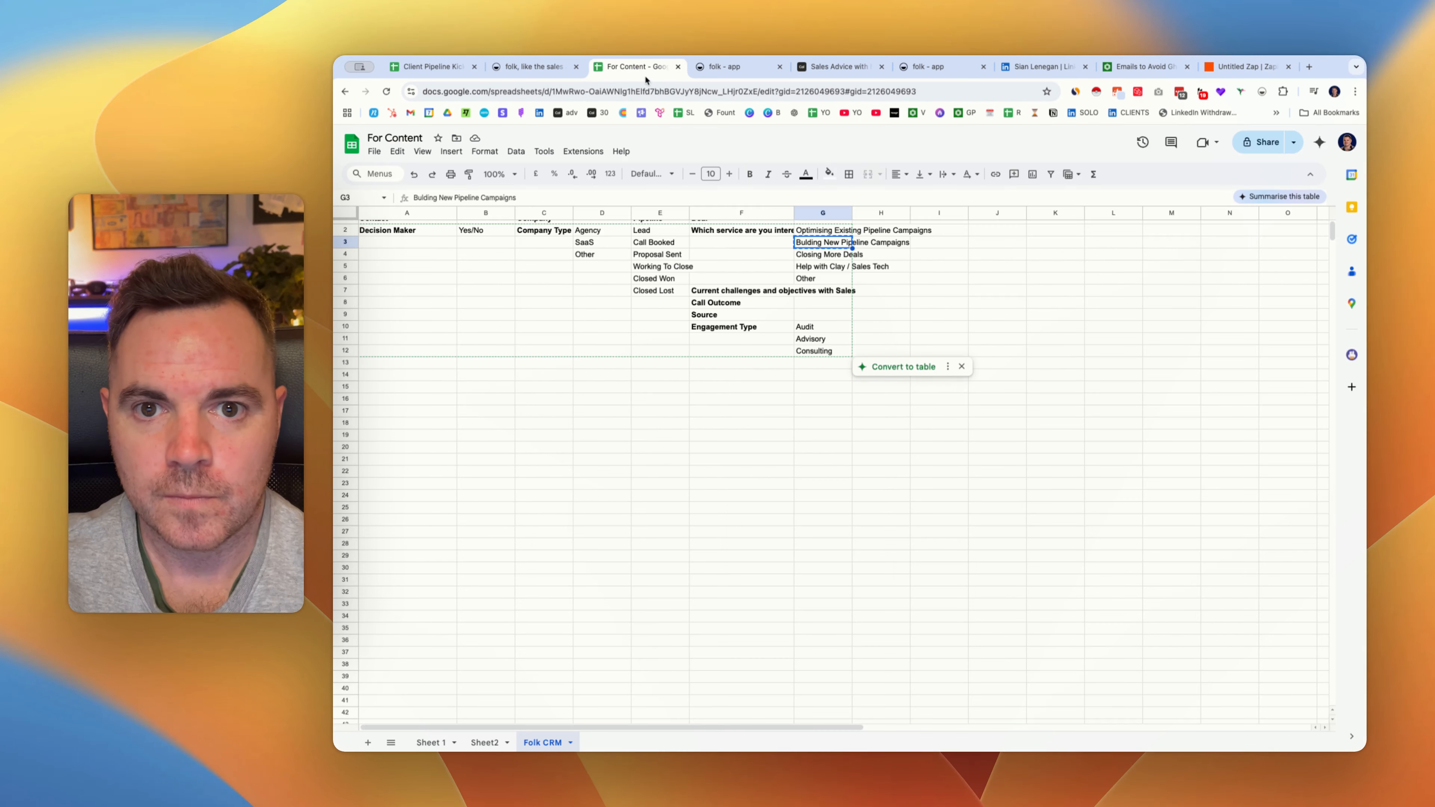
left_click(800, 254)
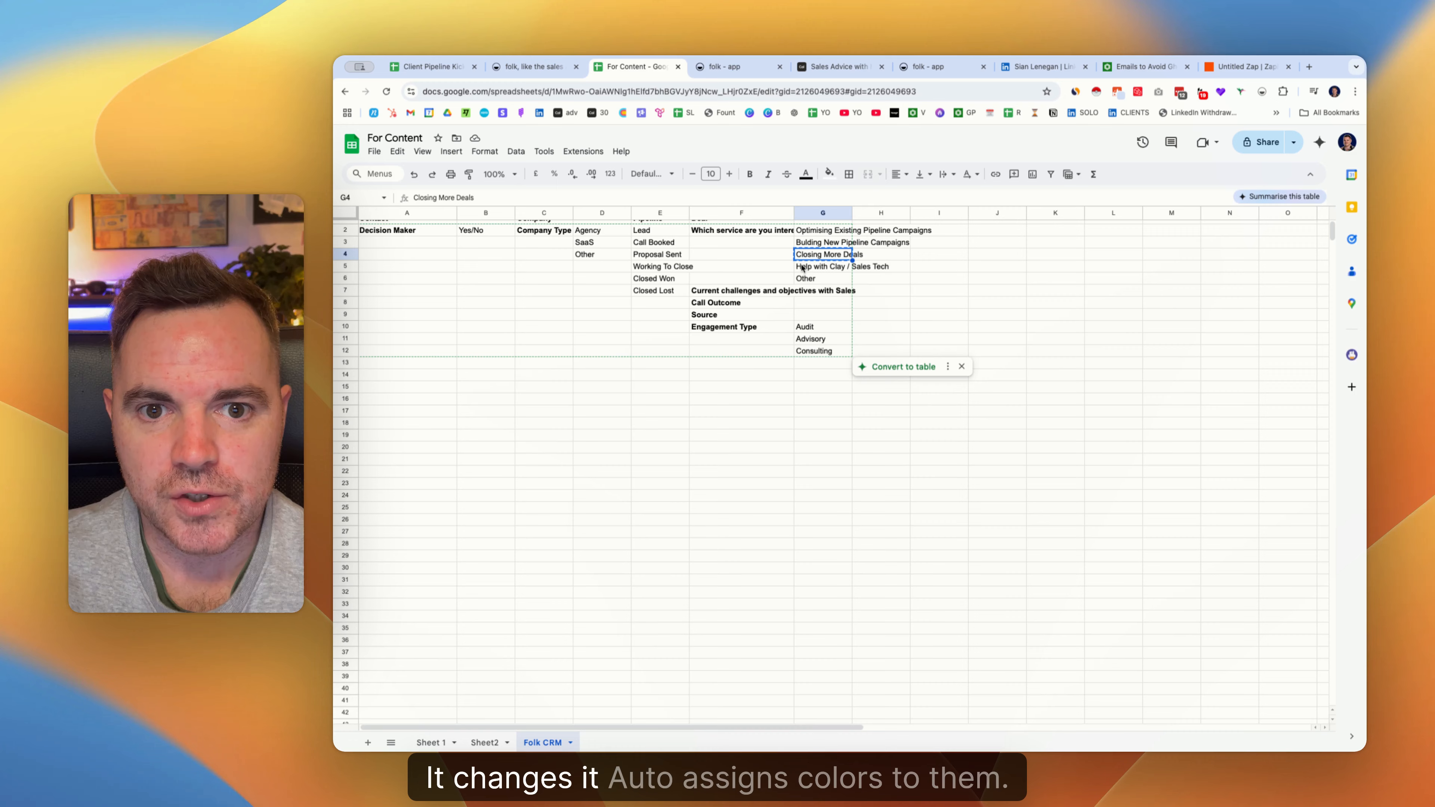
left_click(736, 69)
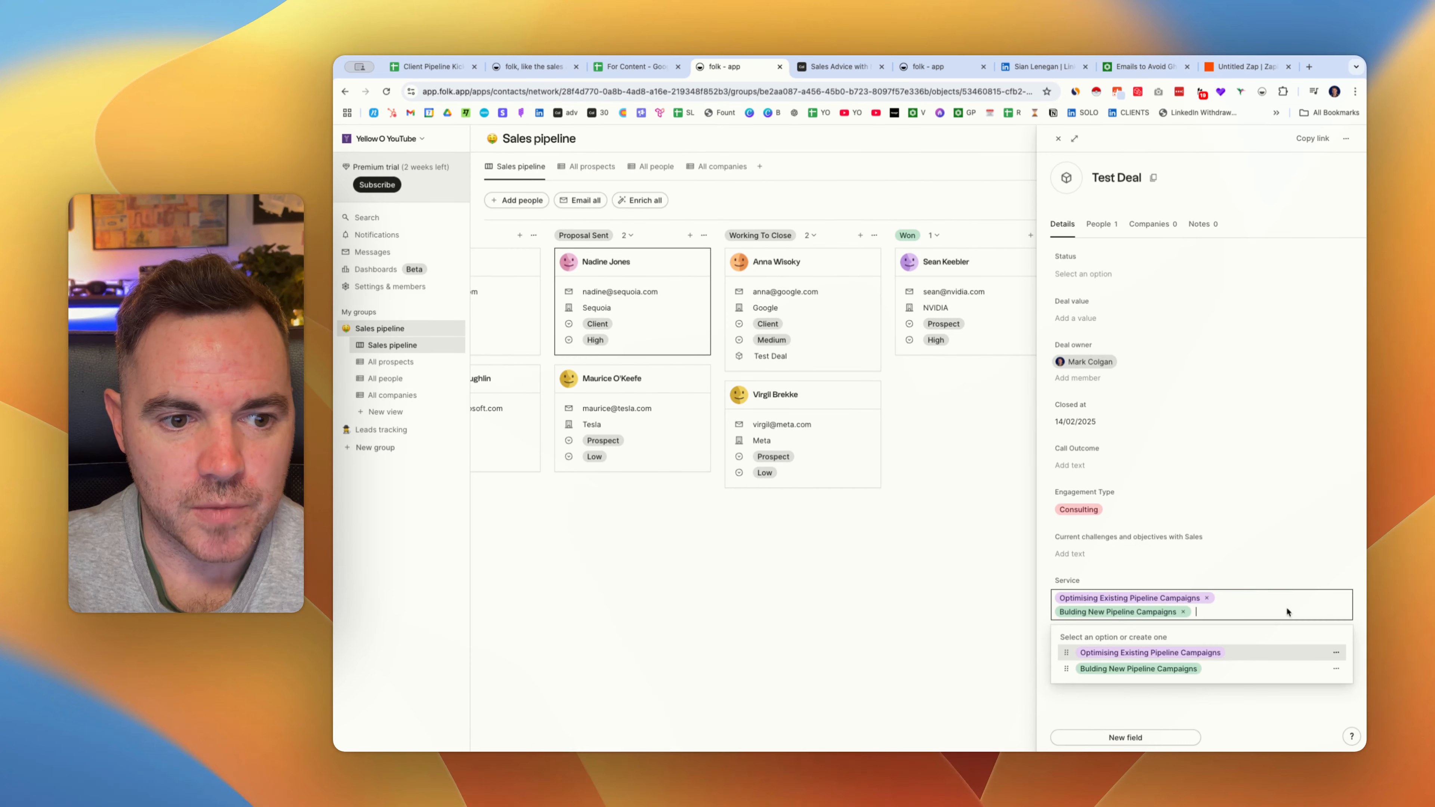
key("super+v")
key("Return")
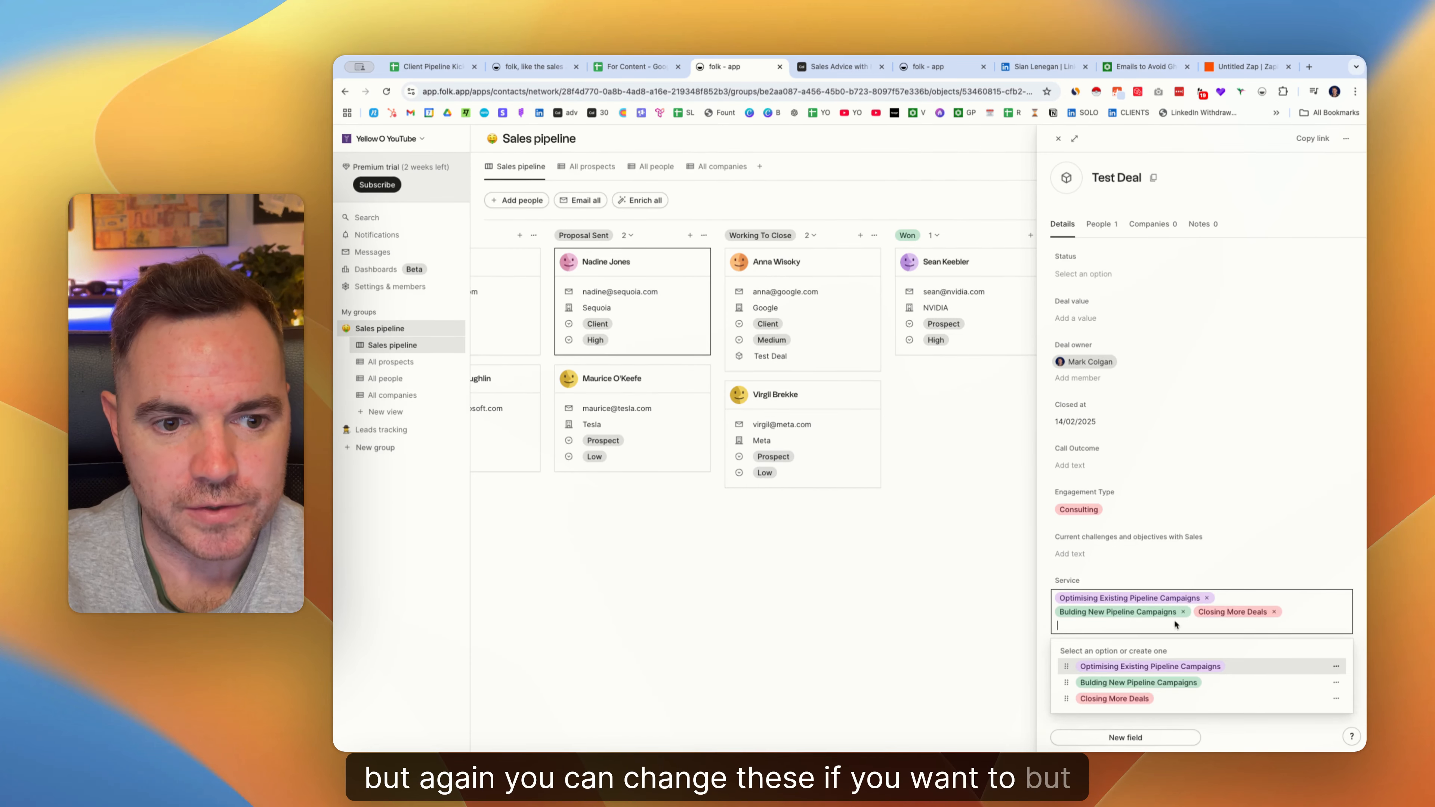
left_click(633, 66)
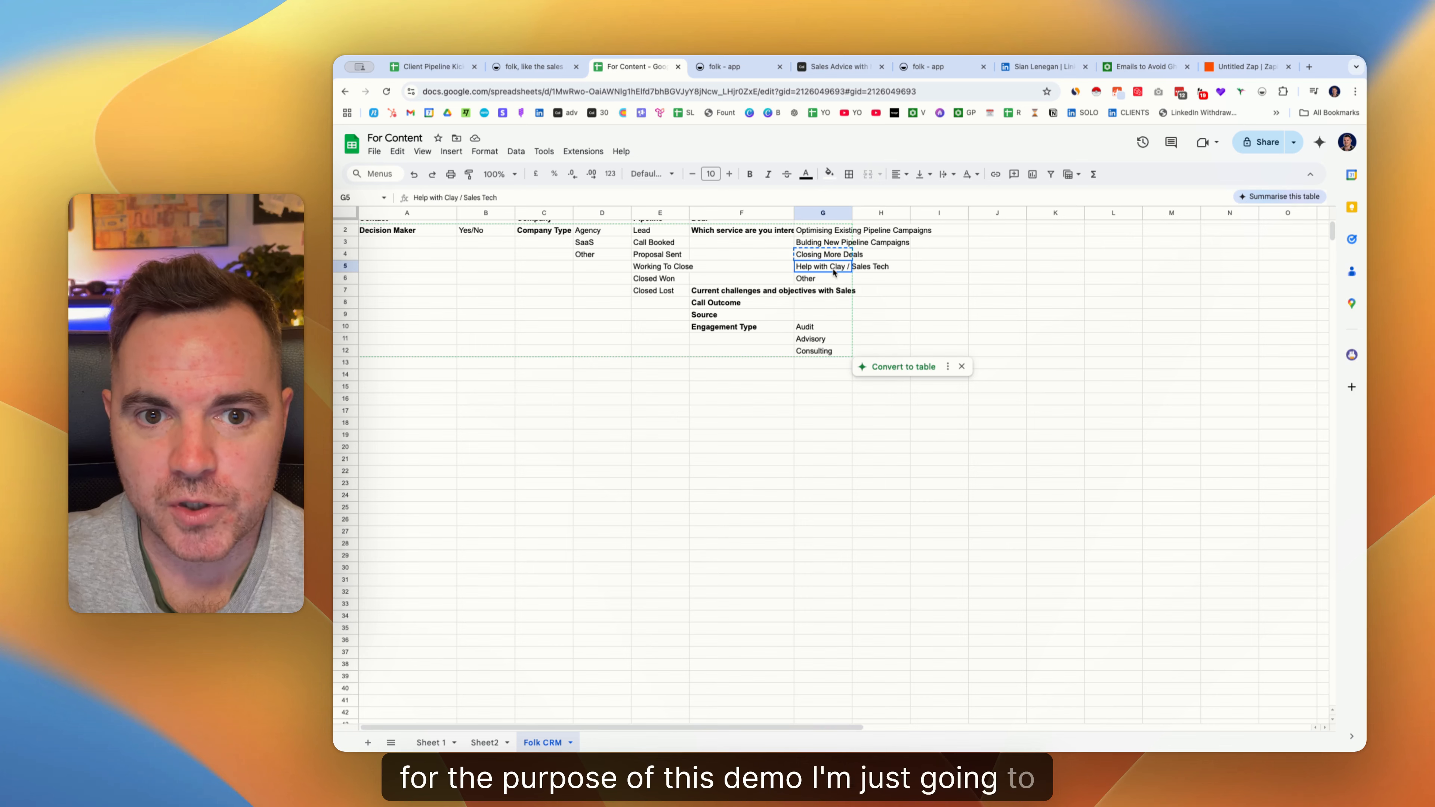
left_click(723, 66)
left_click(1179, 610)
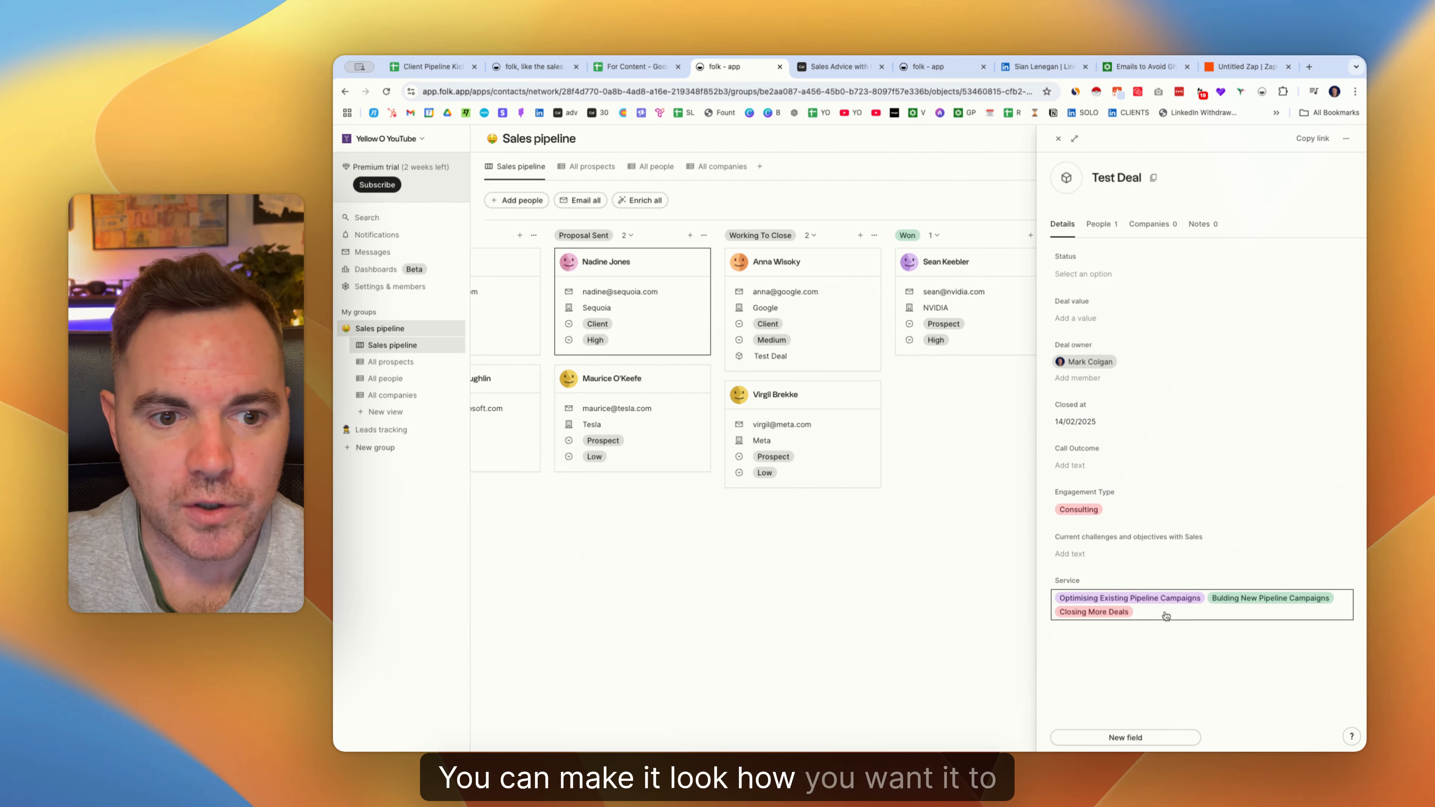
key("super+v")
key("Return")
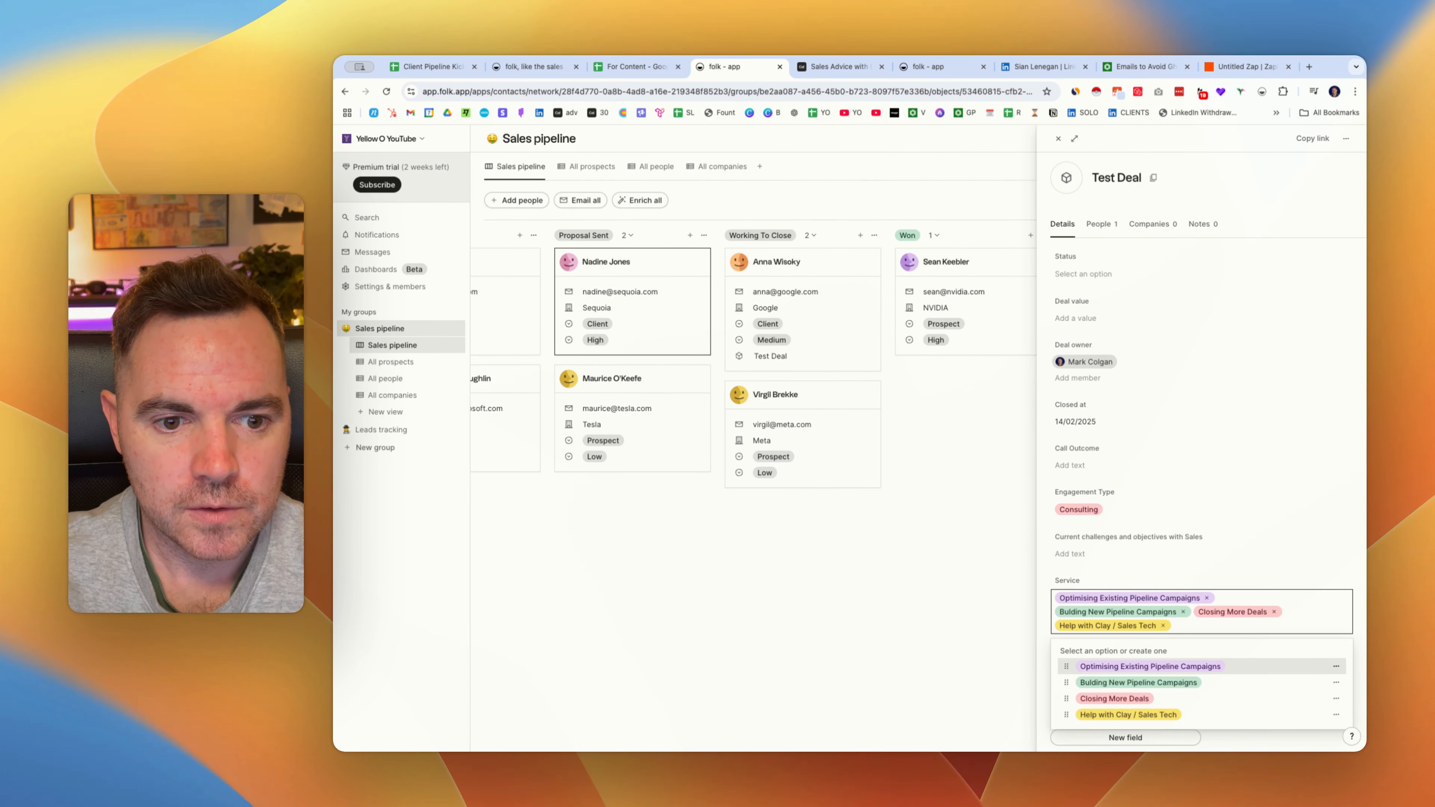
key("super+v")
key("Return")
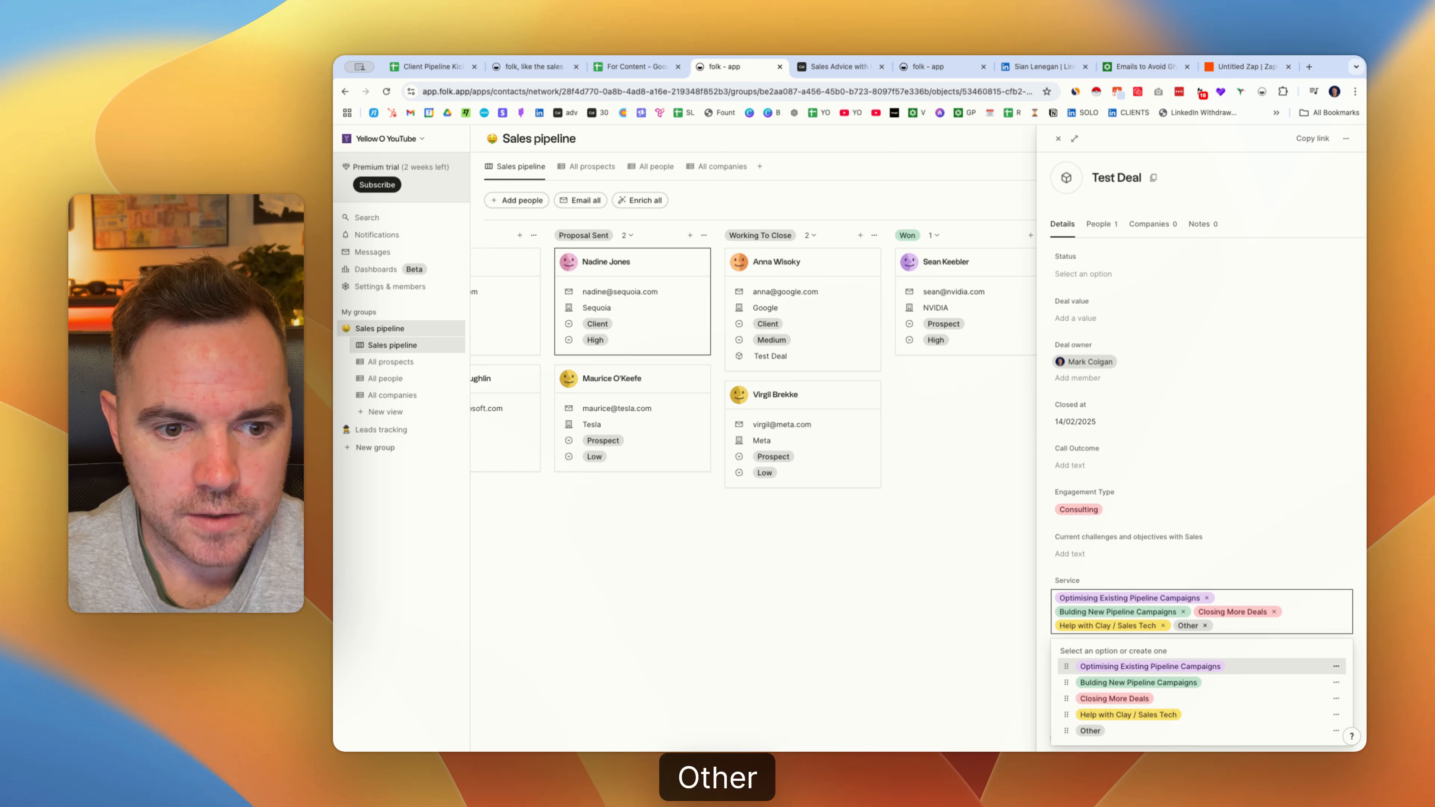
left_click(1148, 525)
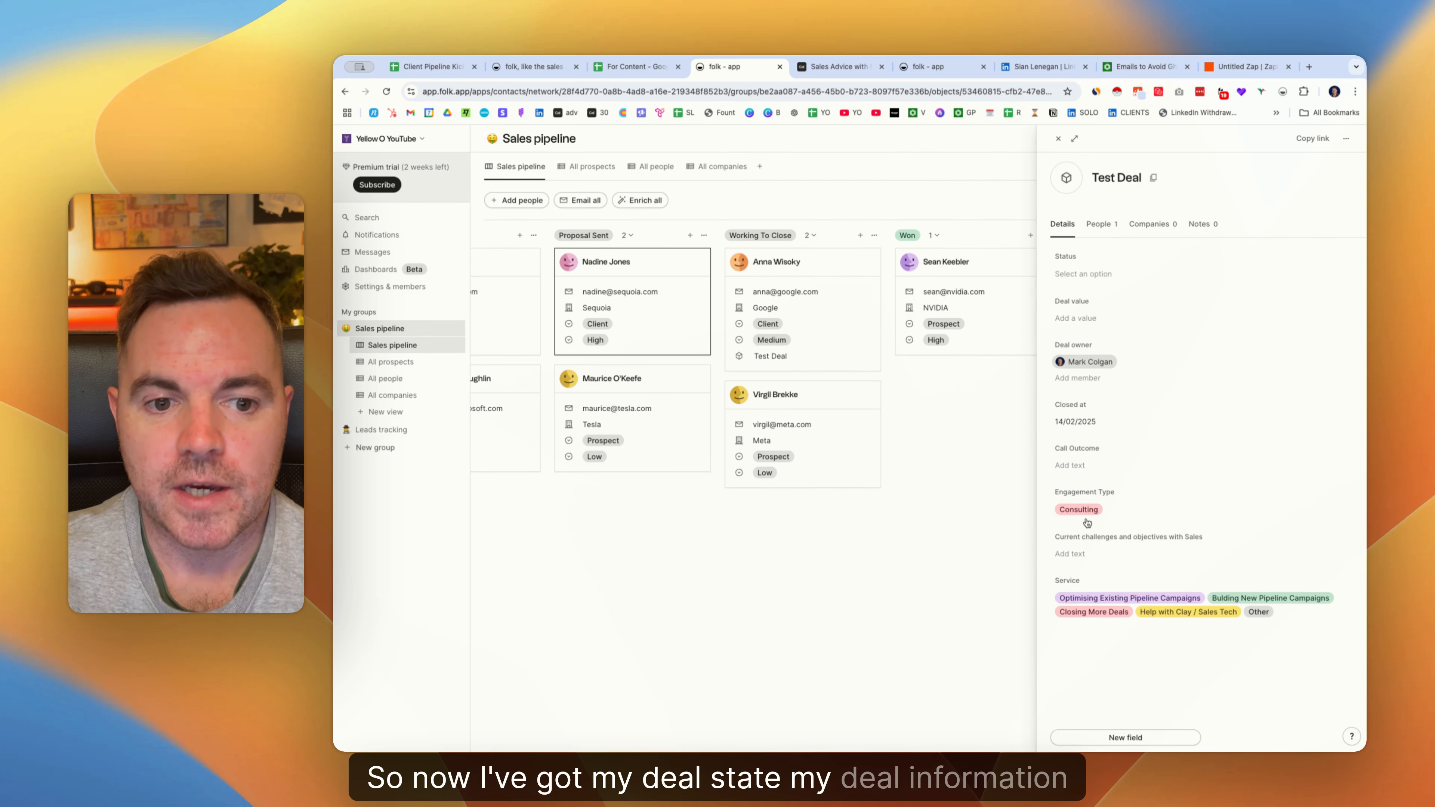
left_click(636, 66)
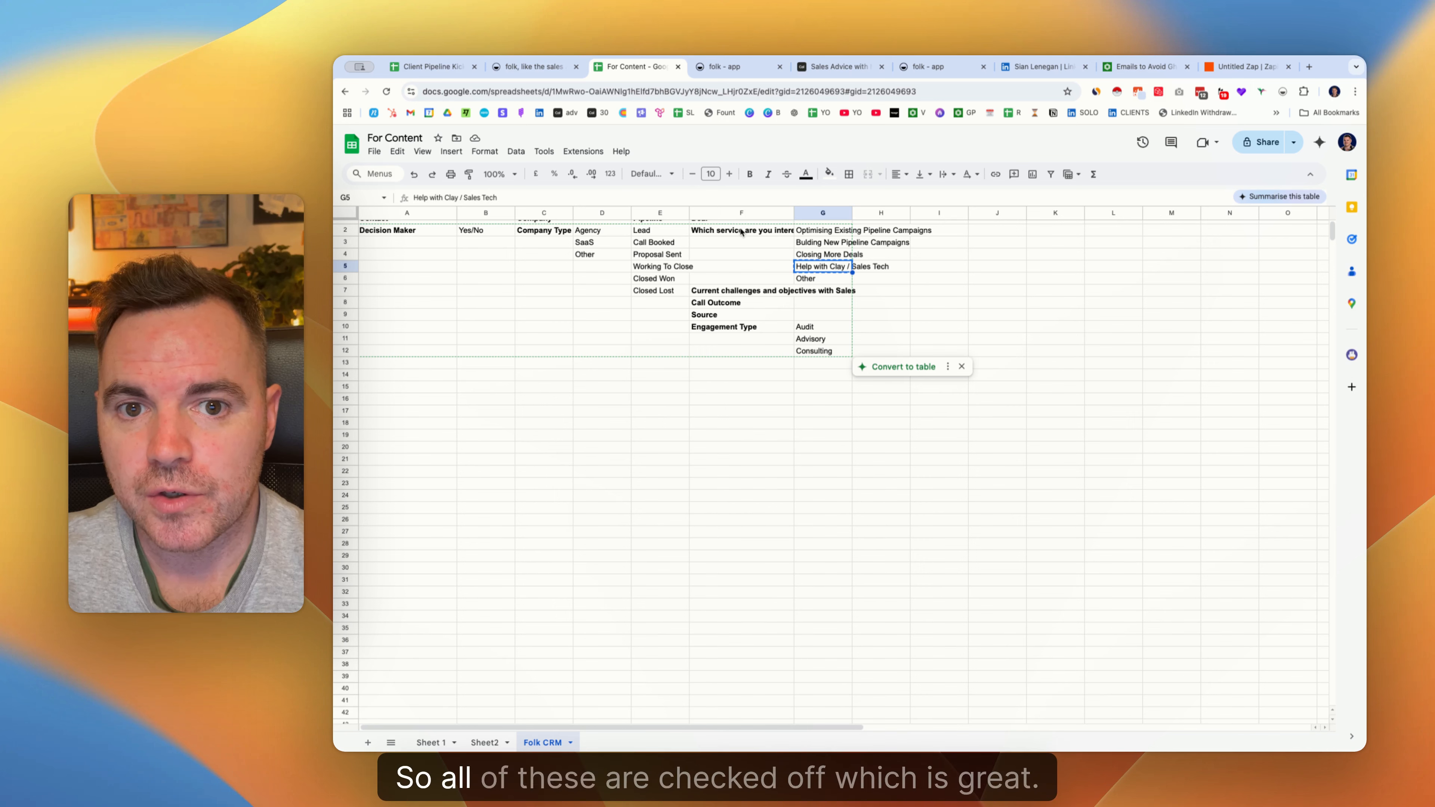
scroll(593, 256, "up", 1)
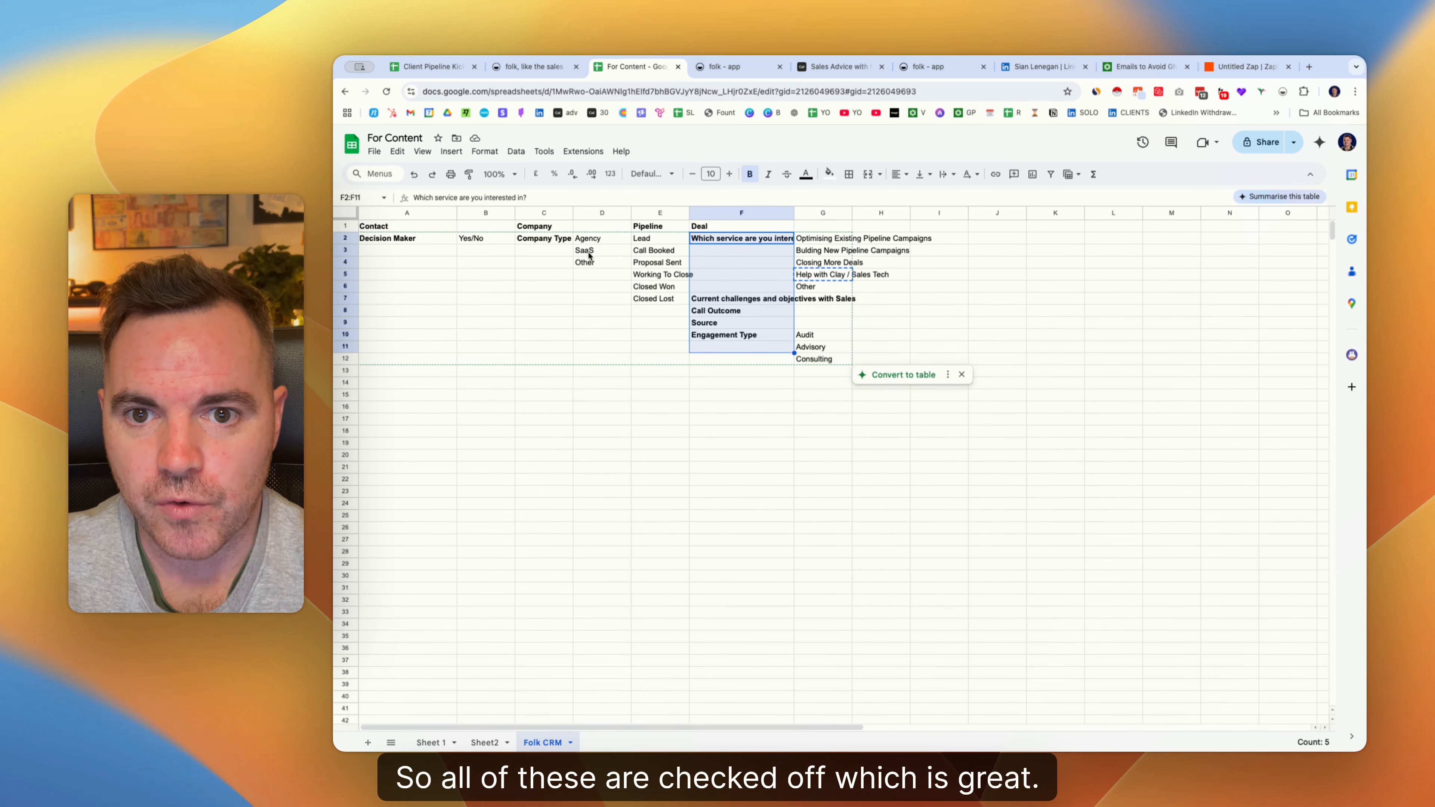
left_click(399, 238)
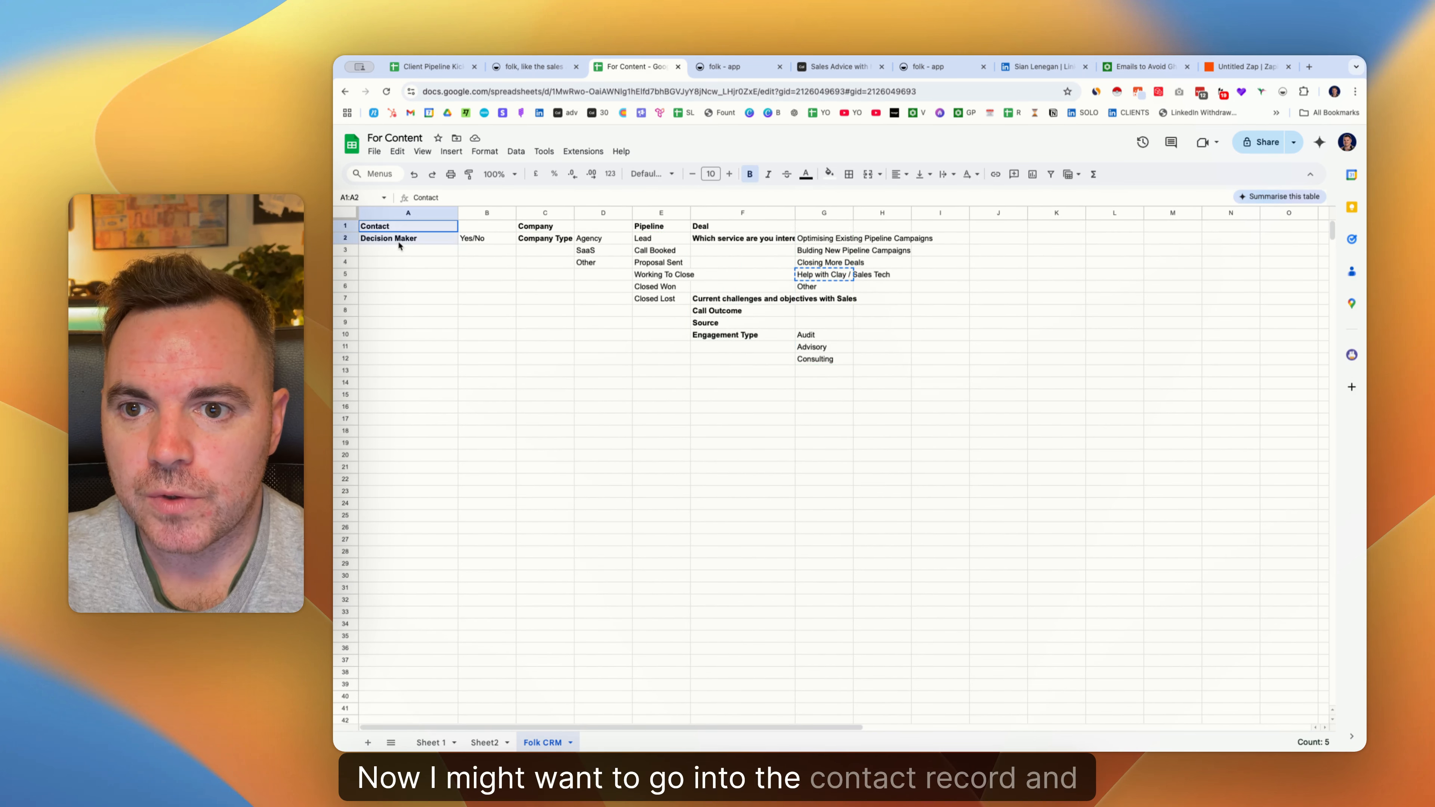
left_click(544, 227)
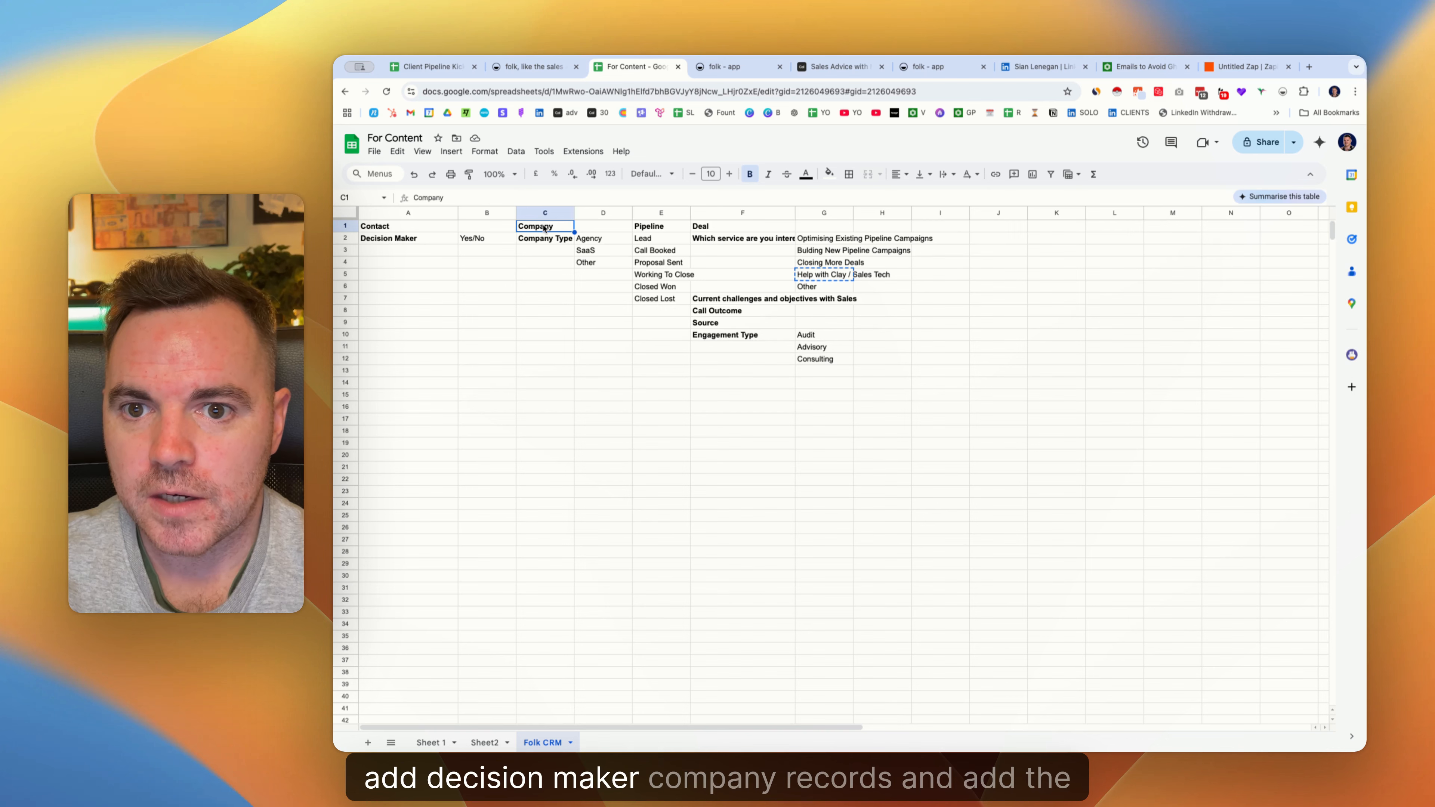
left_click(545, 239)
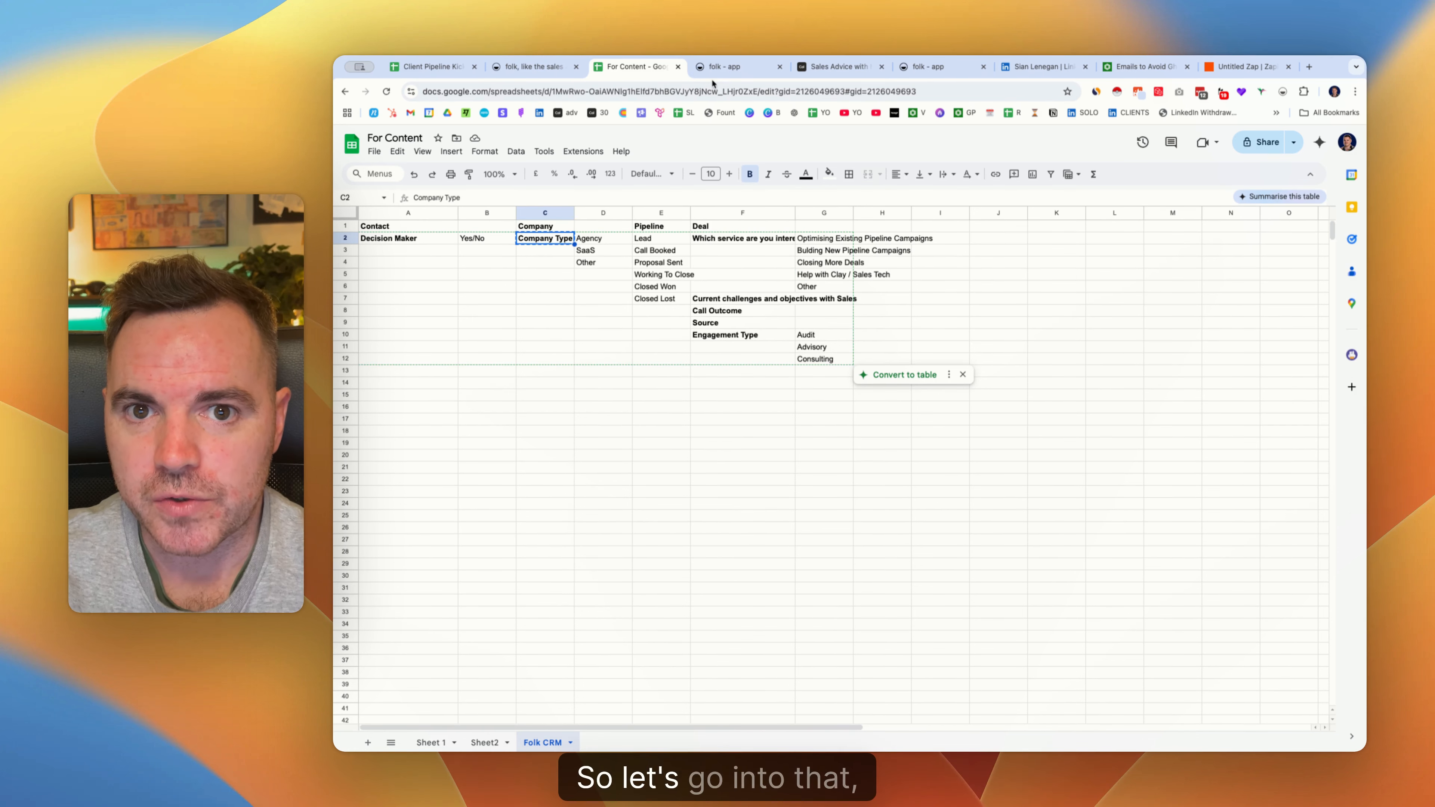
left_click(723, 66)
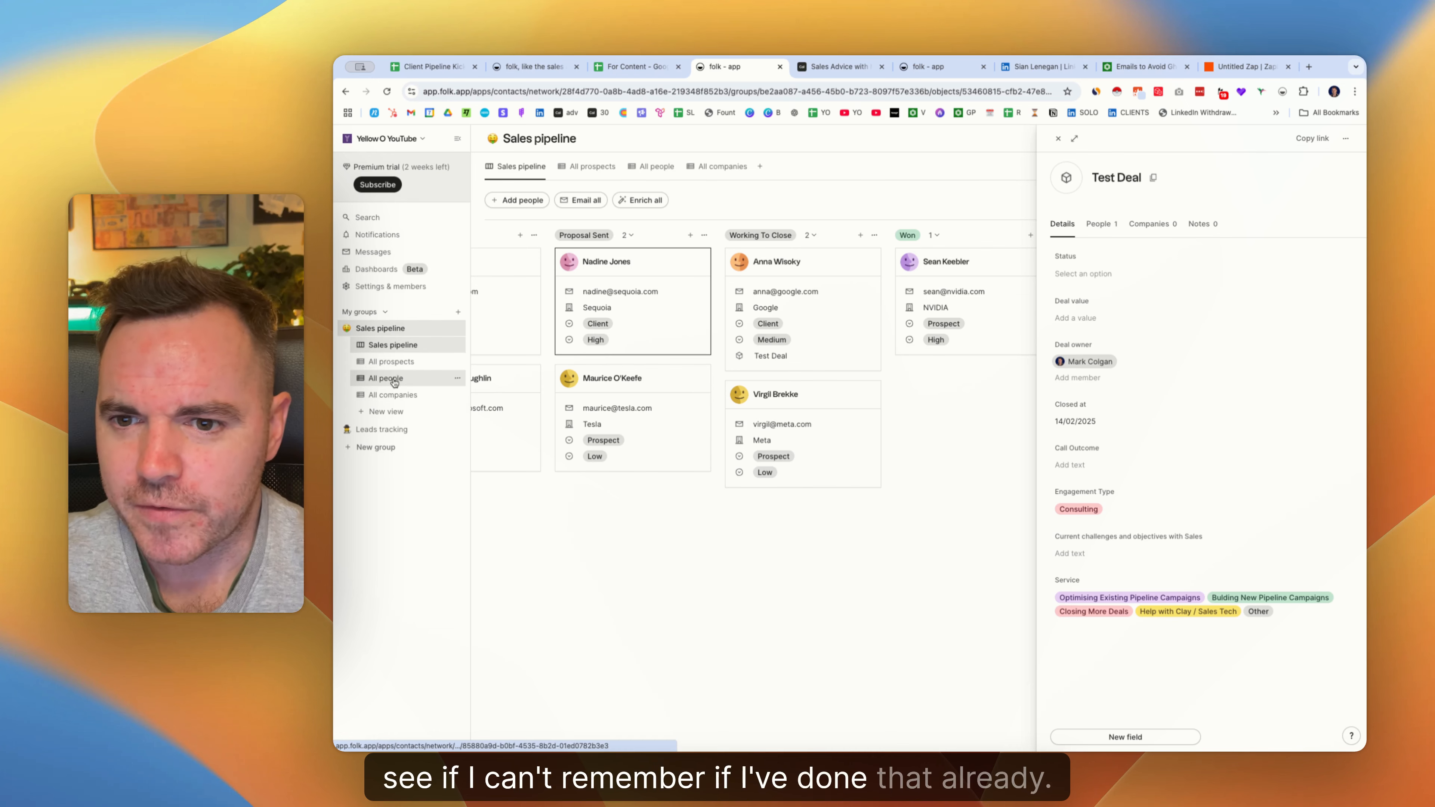
Open Apple's company record and add a new Select field with the option SaaS.
left_click(393, 395)
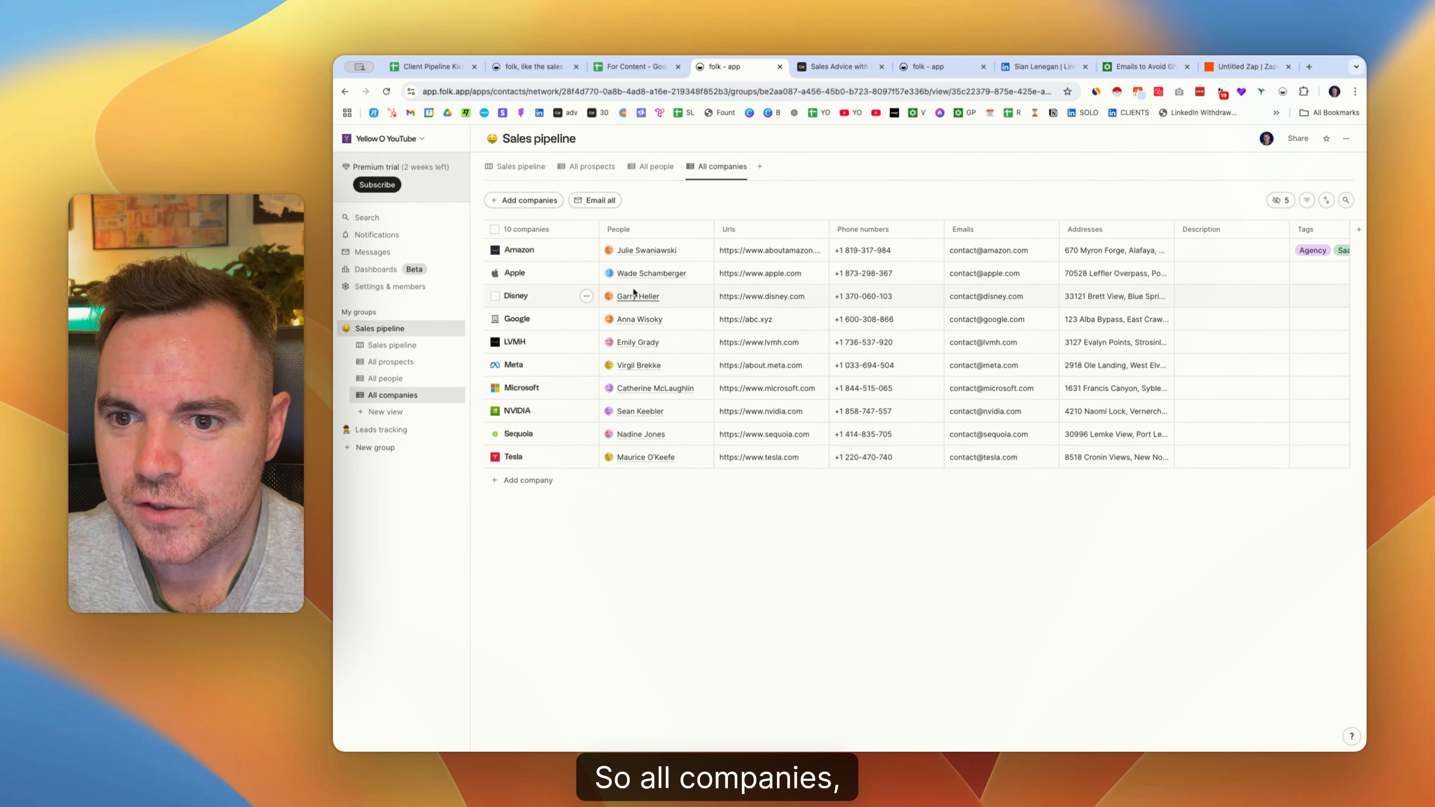
left_click(515, 272)
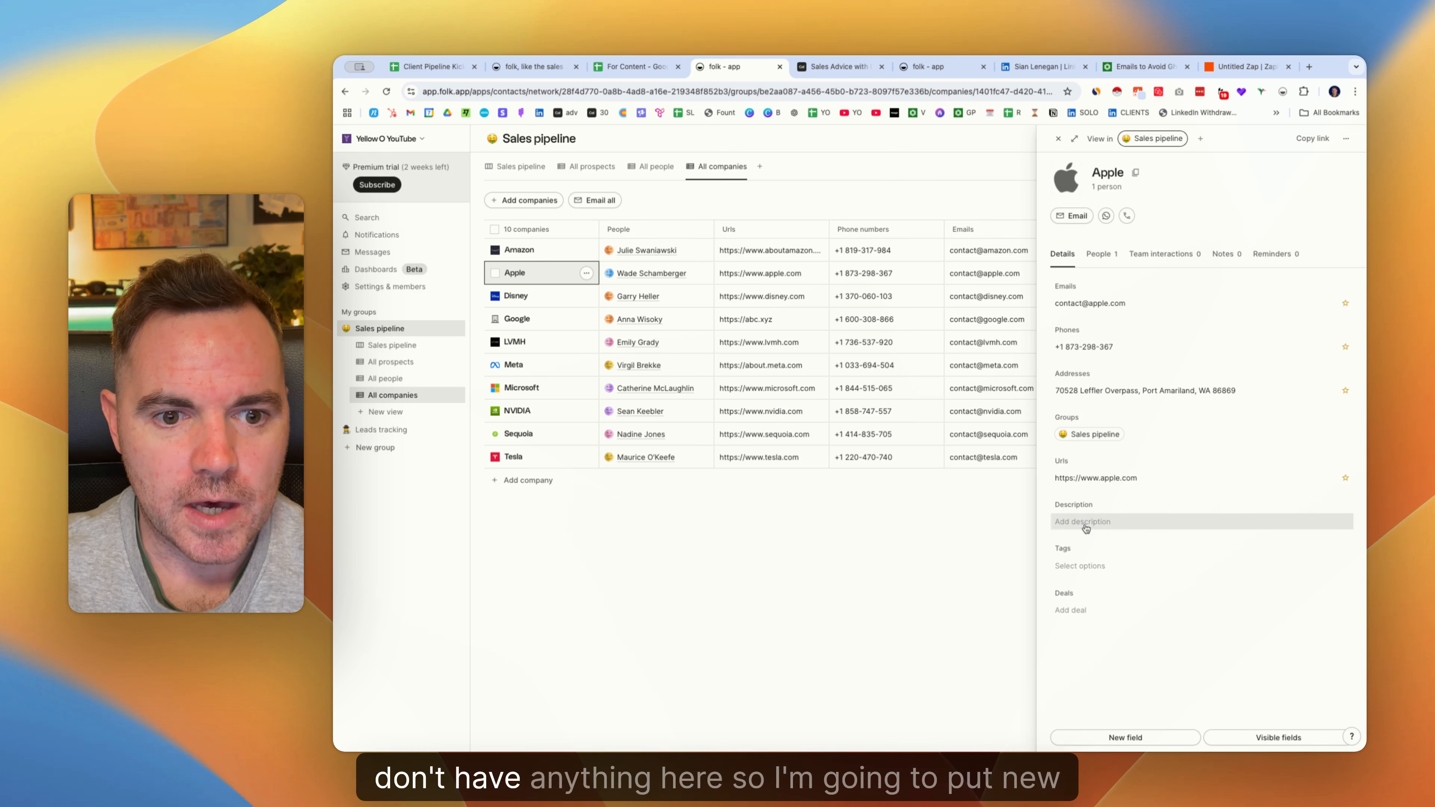
left_click(1128, 736)
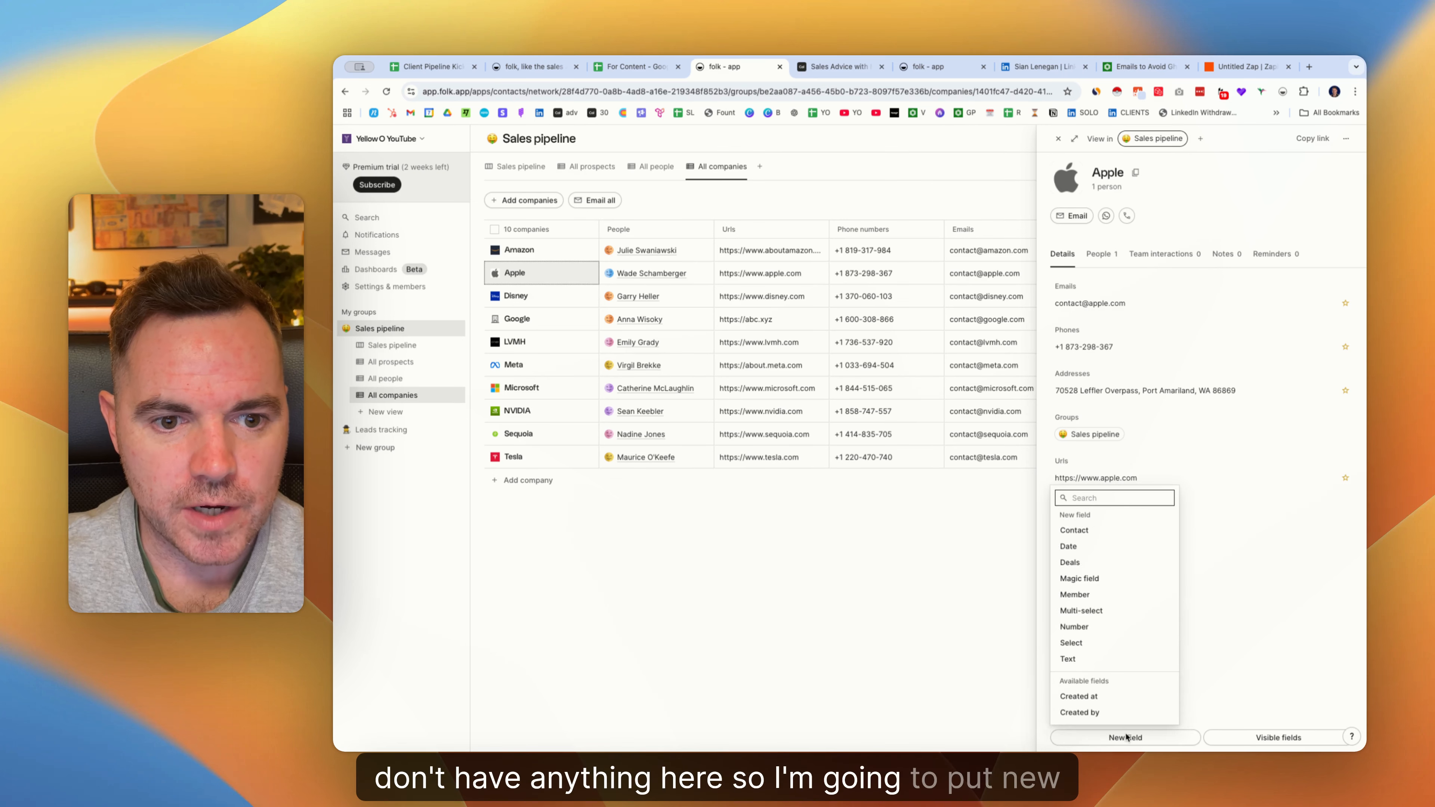
left_click(1097, 643)
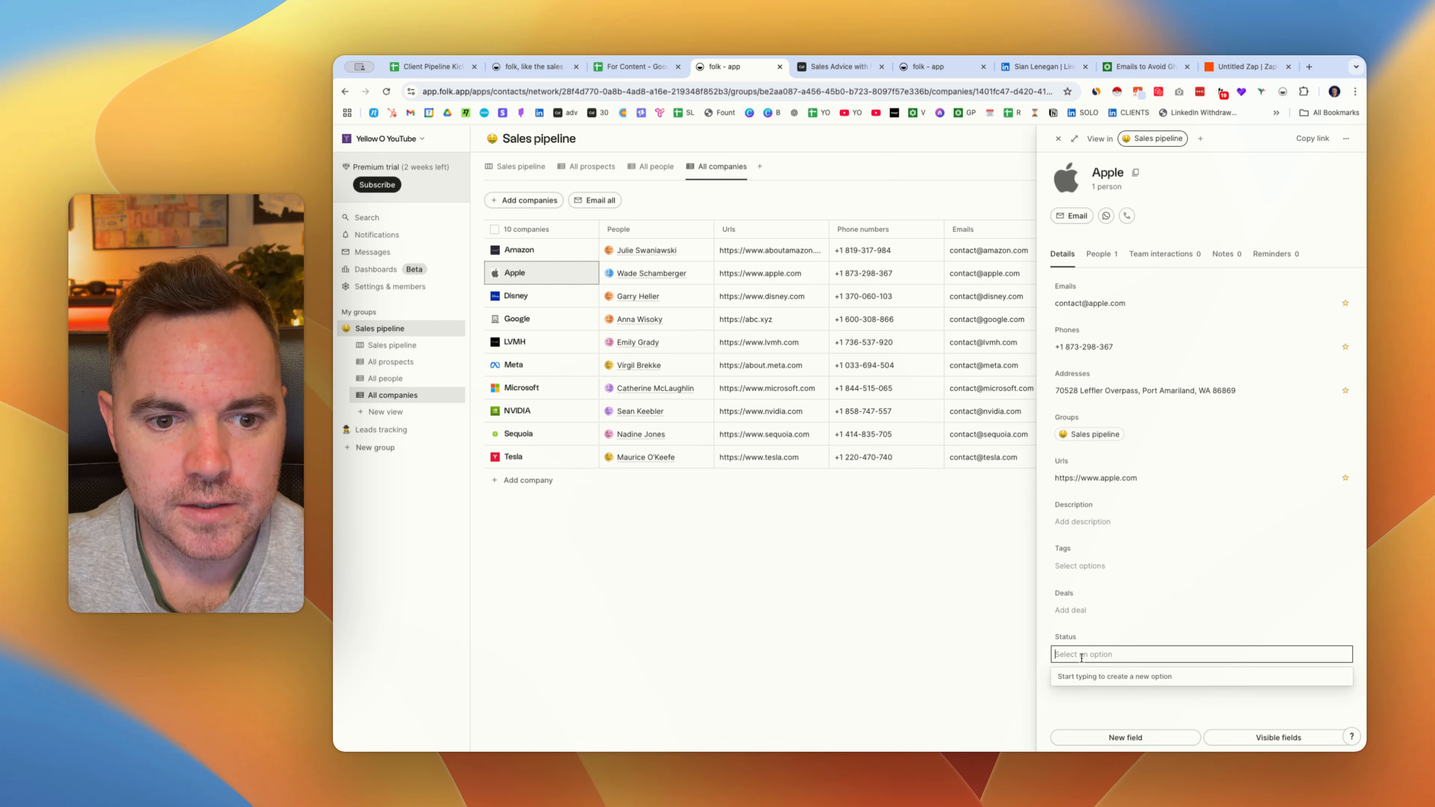
type("Saa")
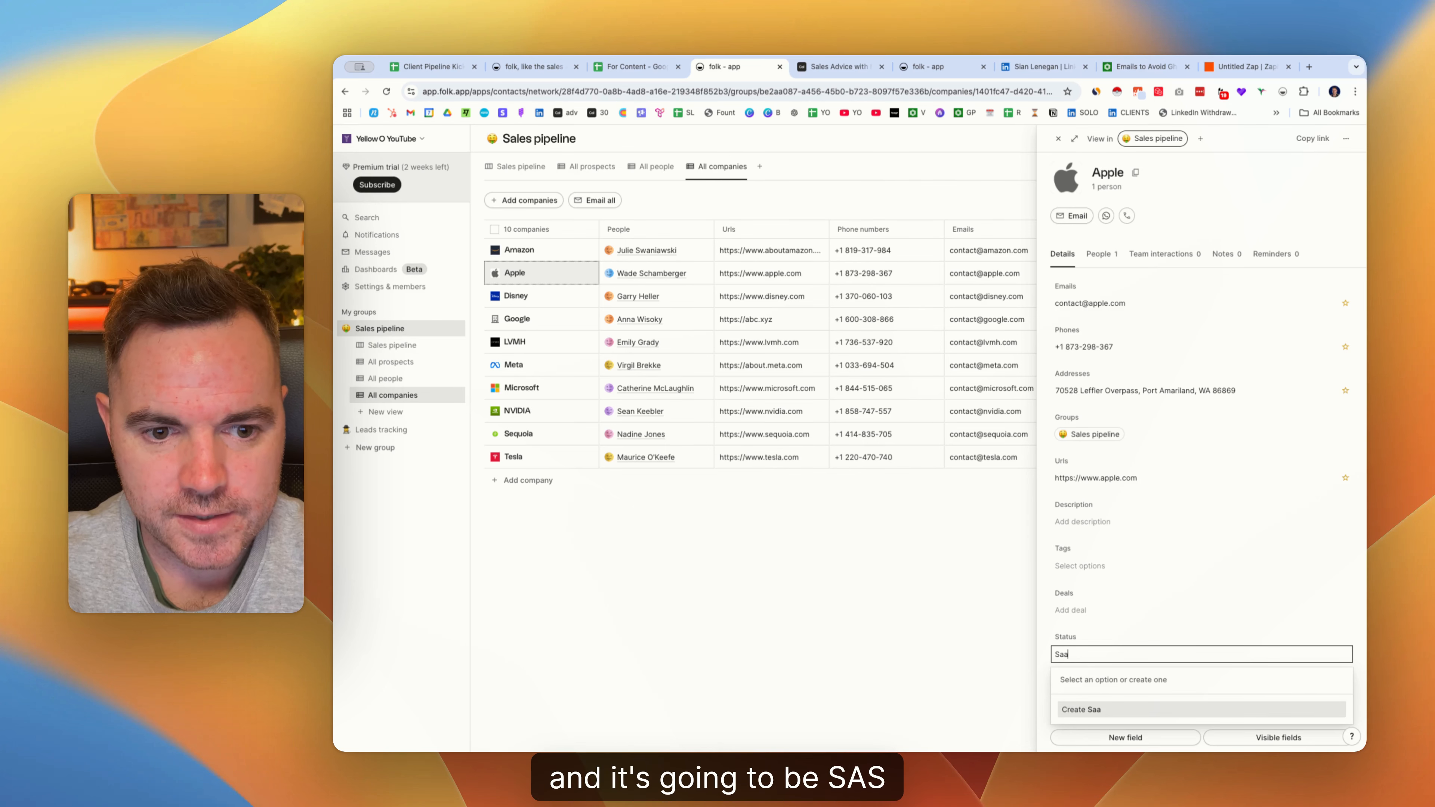
type("S")
key("Return")
Add Agency and Other options, set the value to Other, and rename the field Company Type.
left_click(1185, 656)
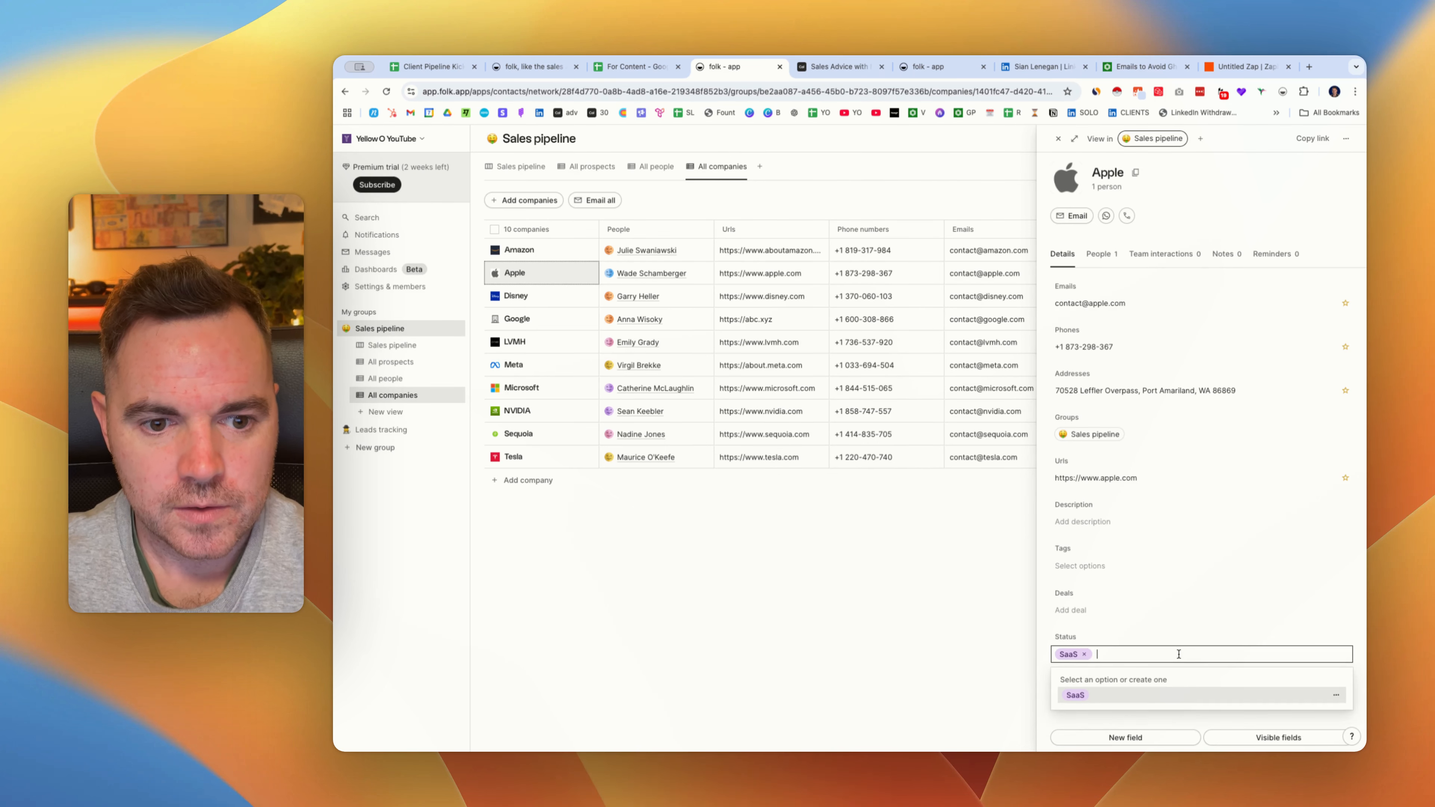
type("Agency")
key("Return")
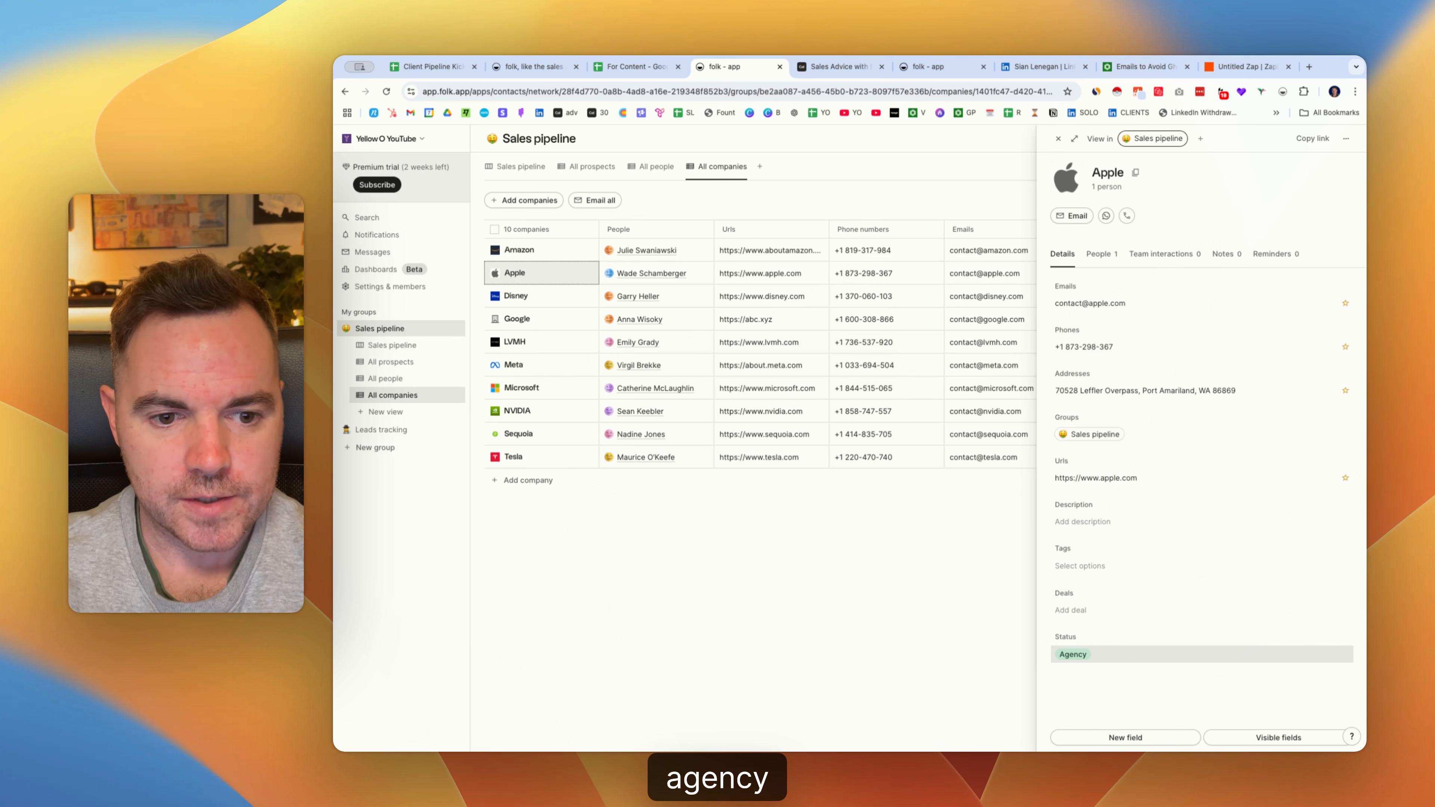
left_click(1178, 660)
type("Other")
key("Return")
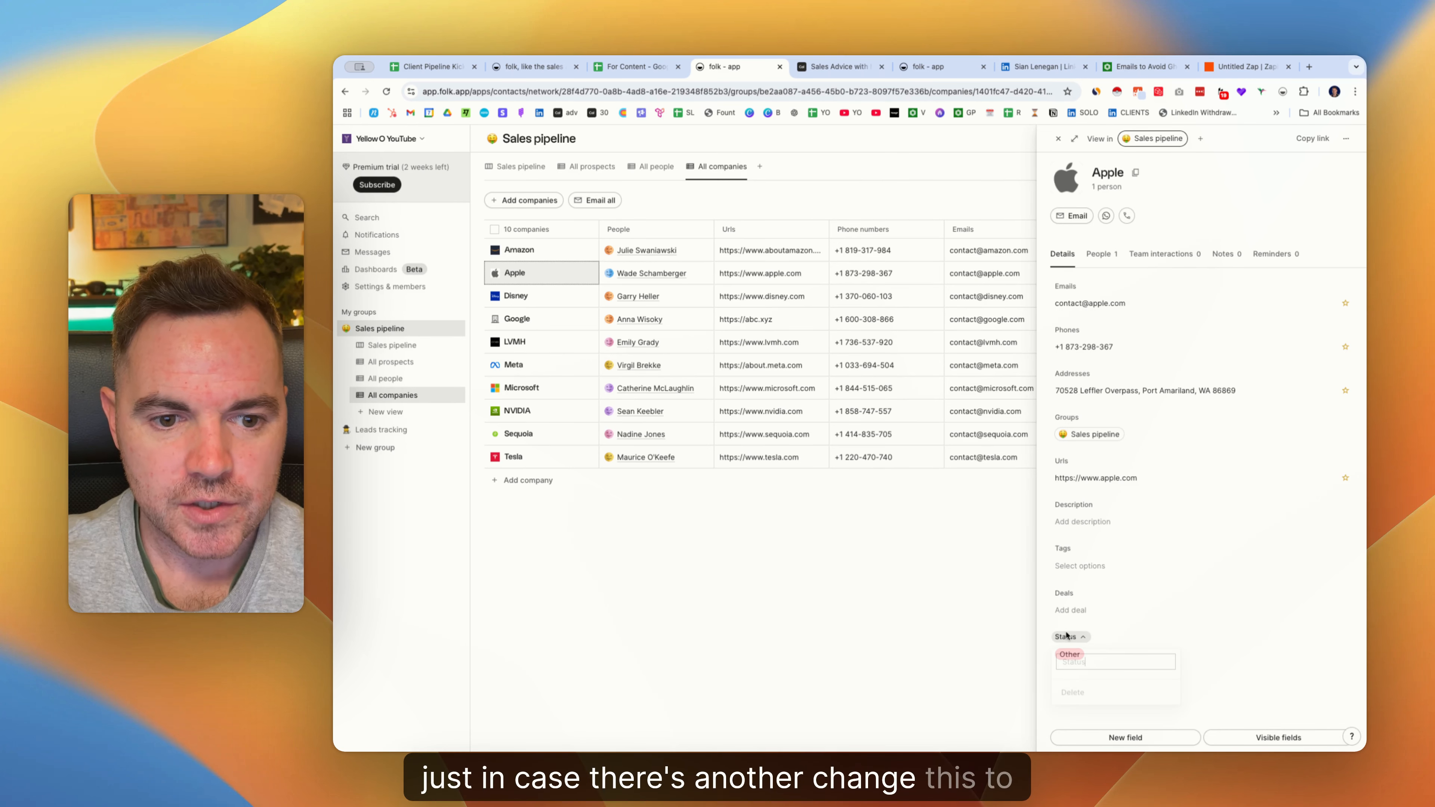
type("Company Type")
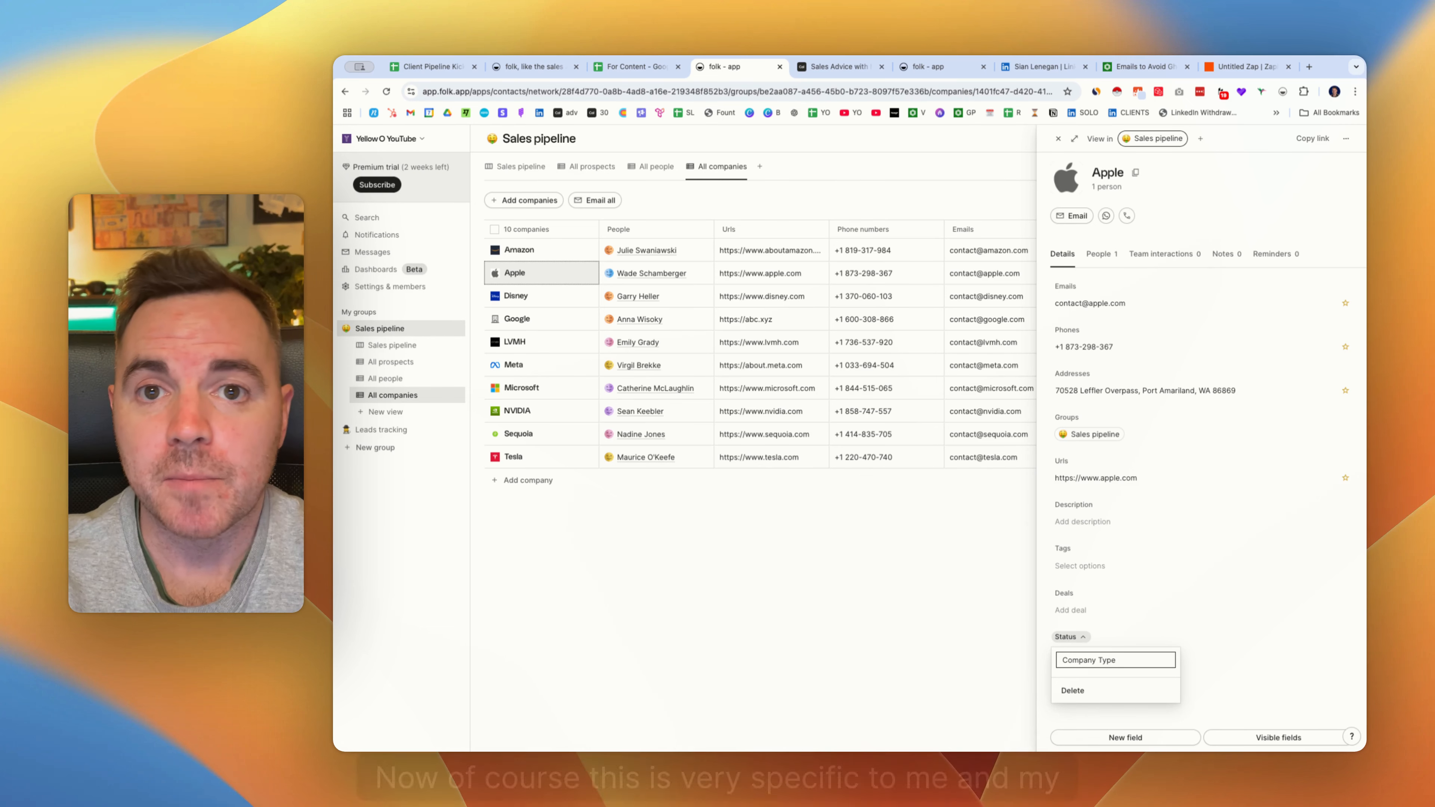
key("Return")
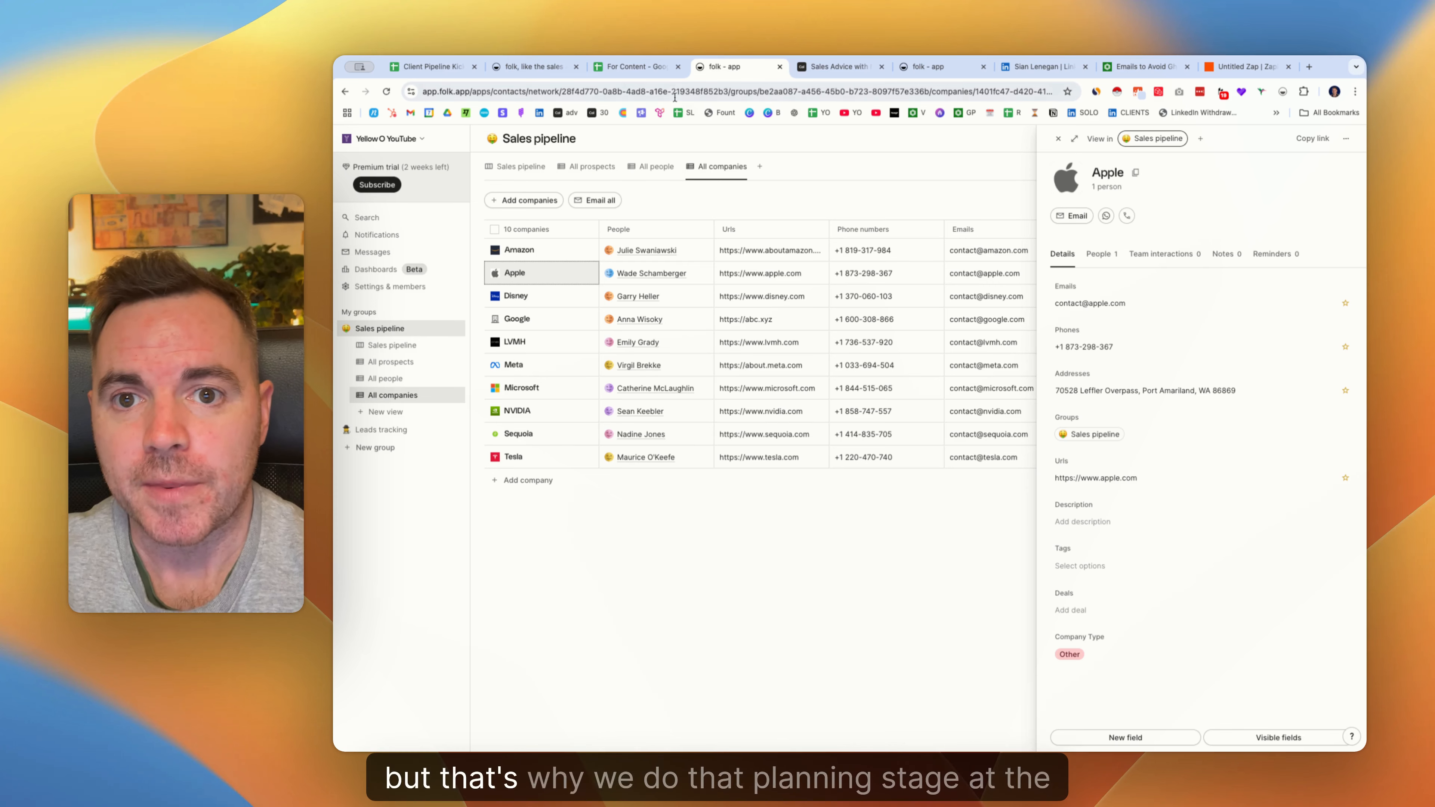
Check the Decision Maker cell in the planning sheet, then open the Meta contact from All people.
left_click(667, 75)
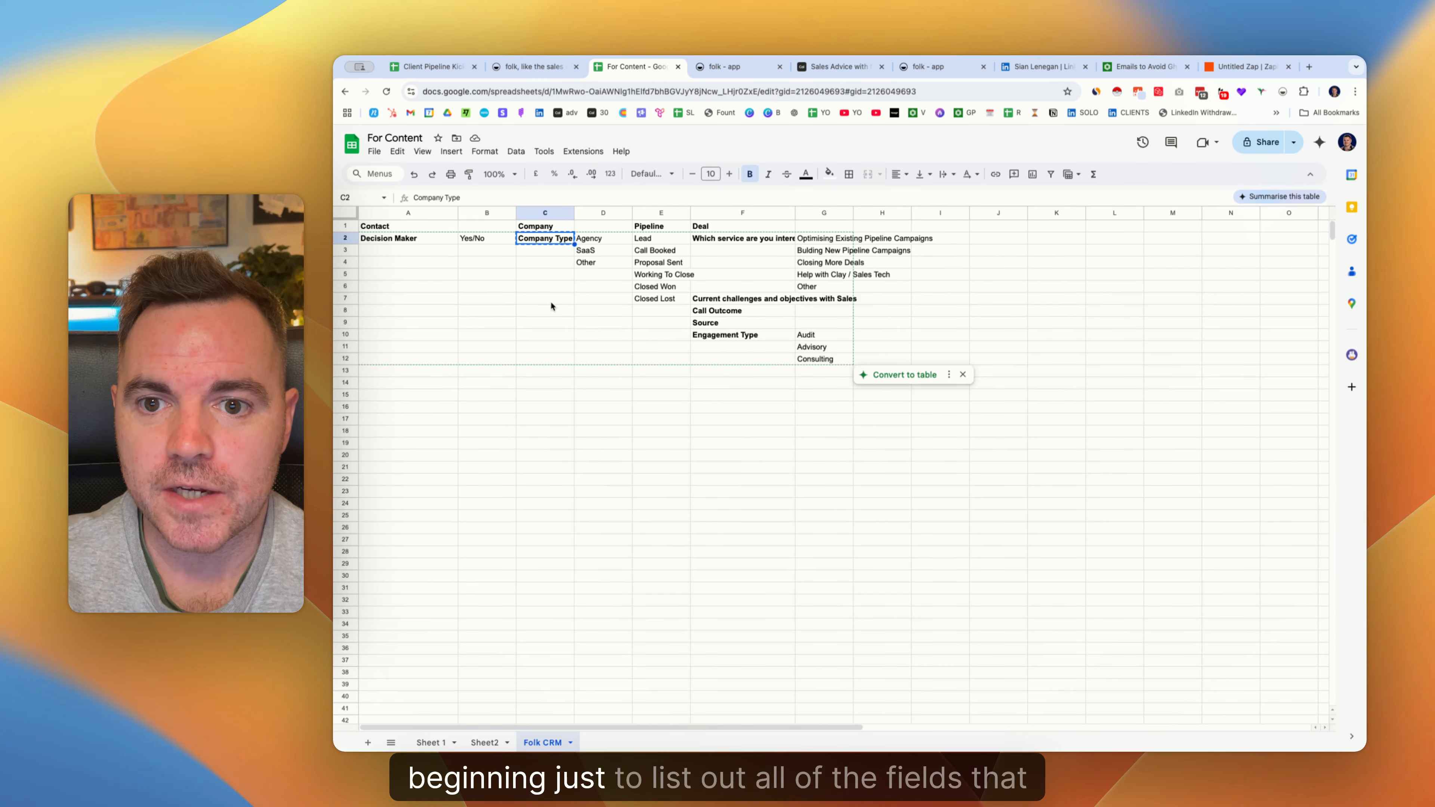
left_click(415, 240)
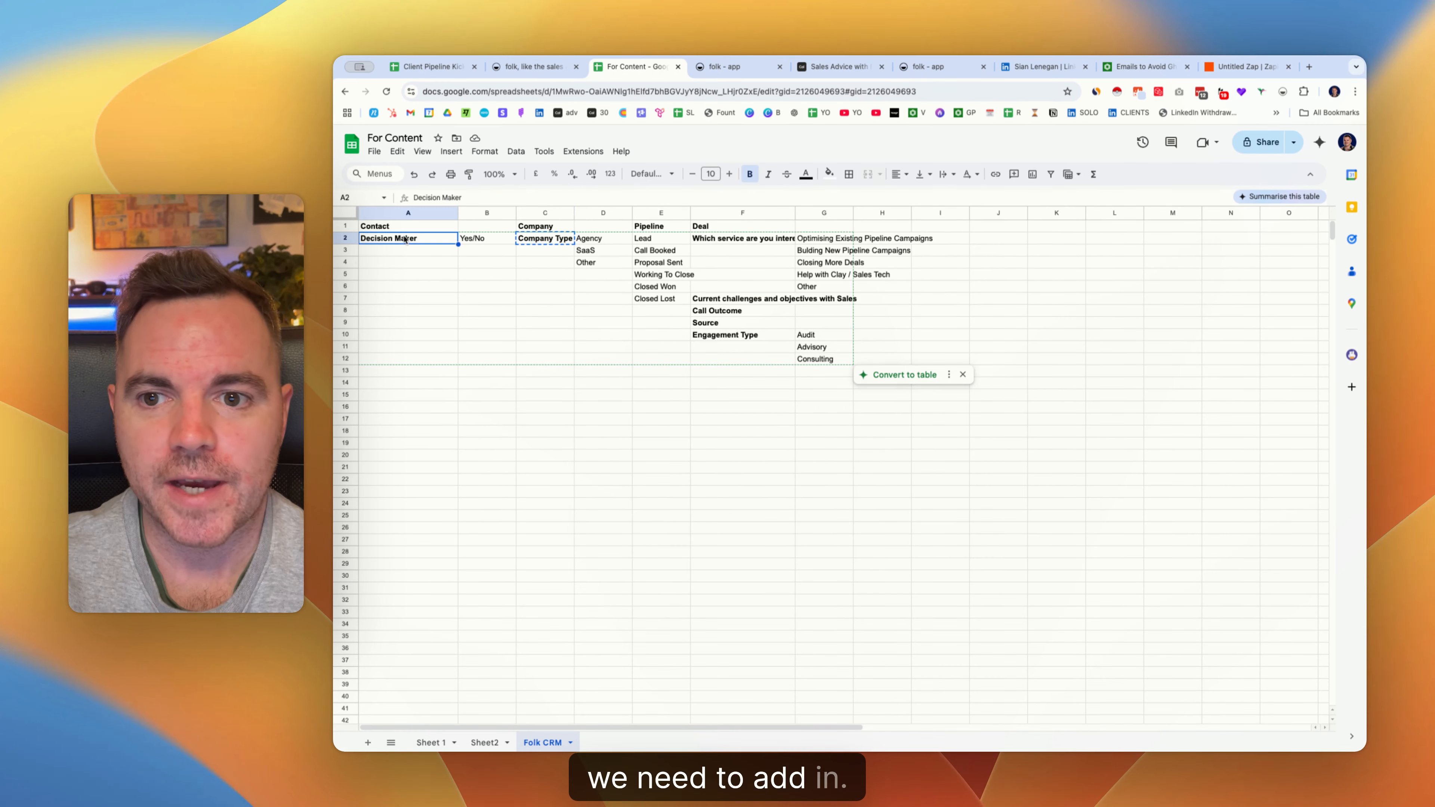
left_click(760, 66)
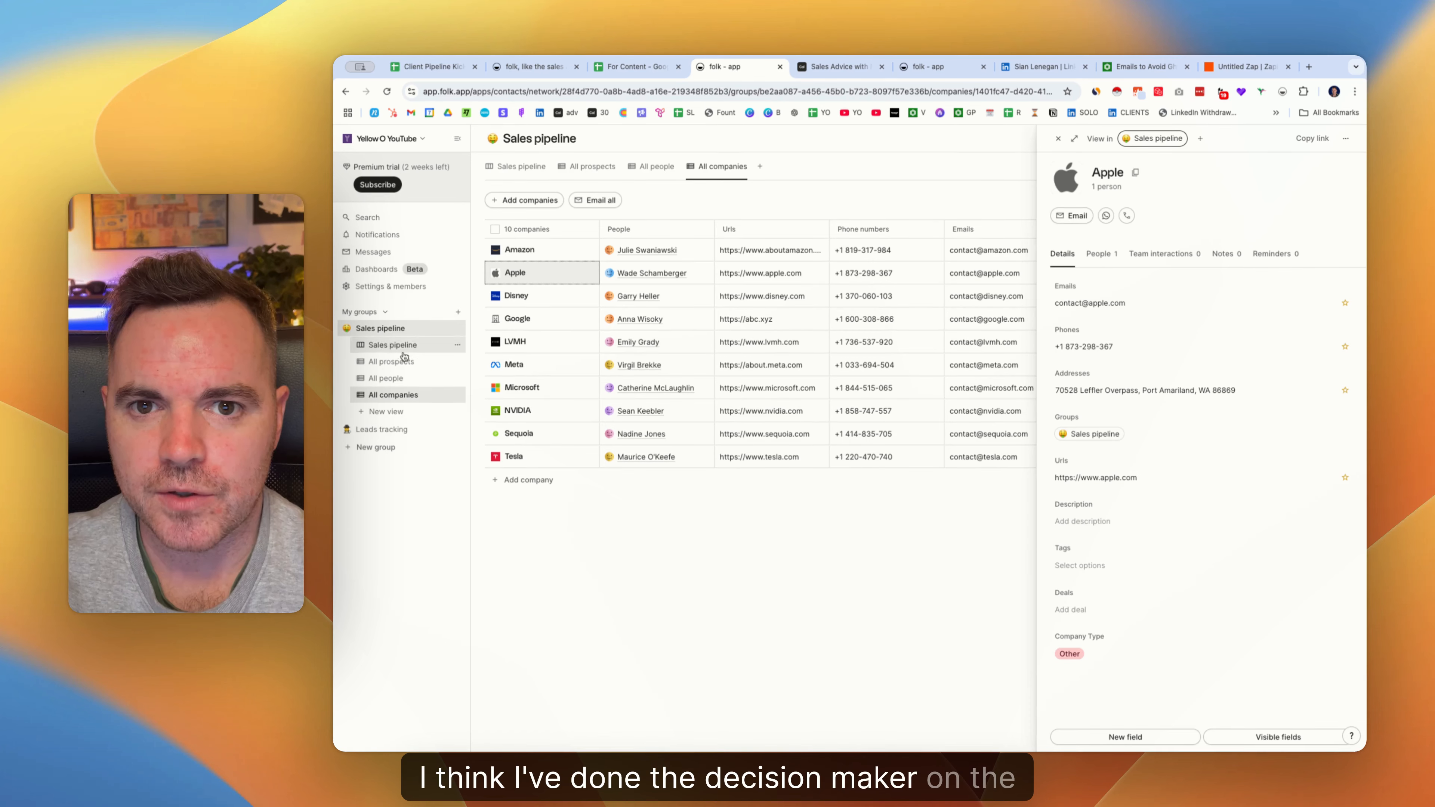
left_click(392, 363)
left_click(394, 378)
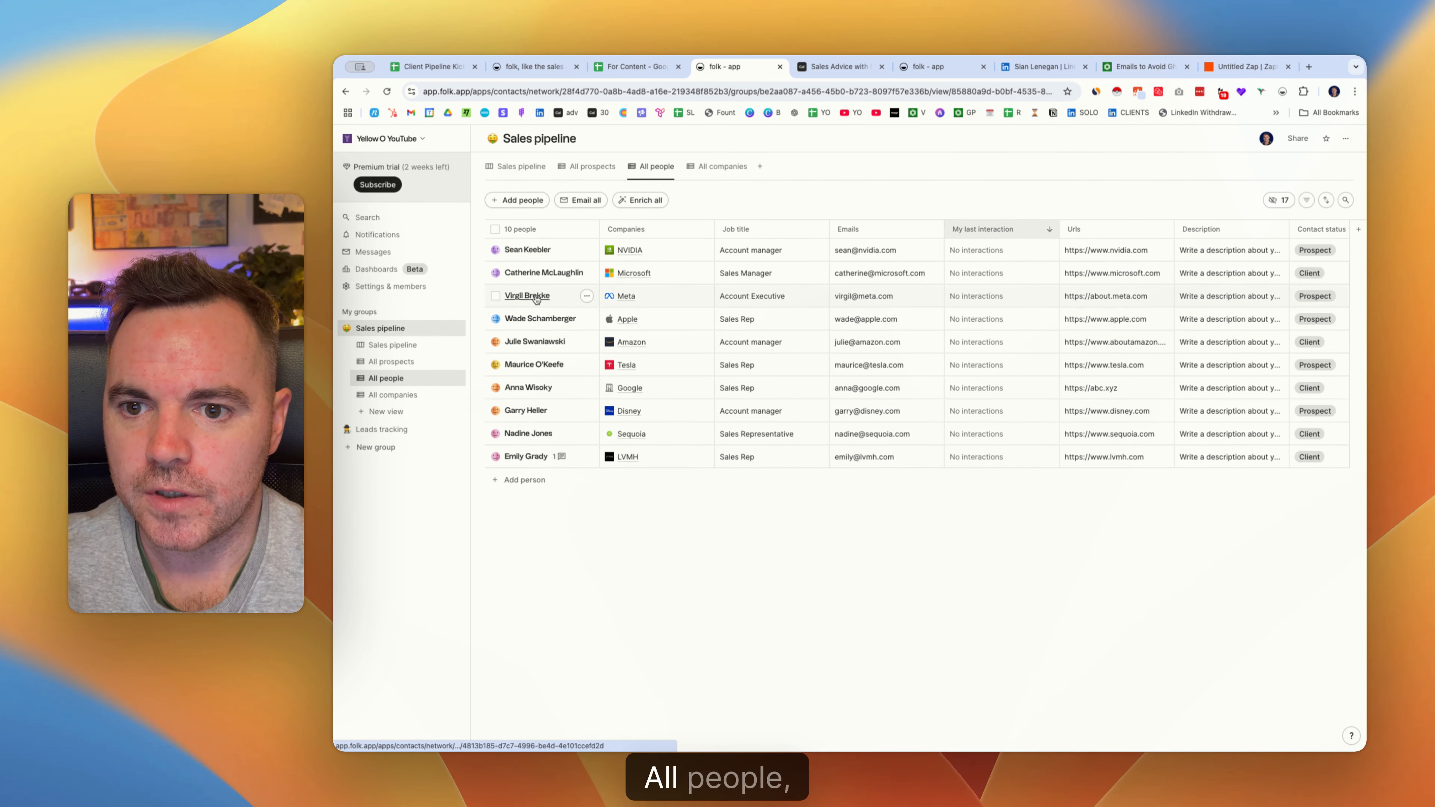
left_click(528, 295)
scroll(1113, 494, "down", 10)
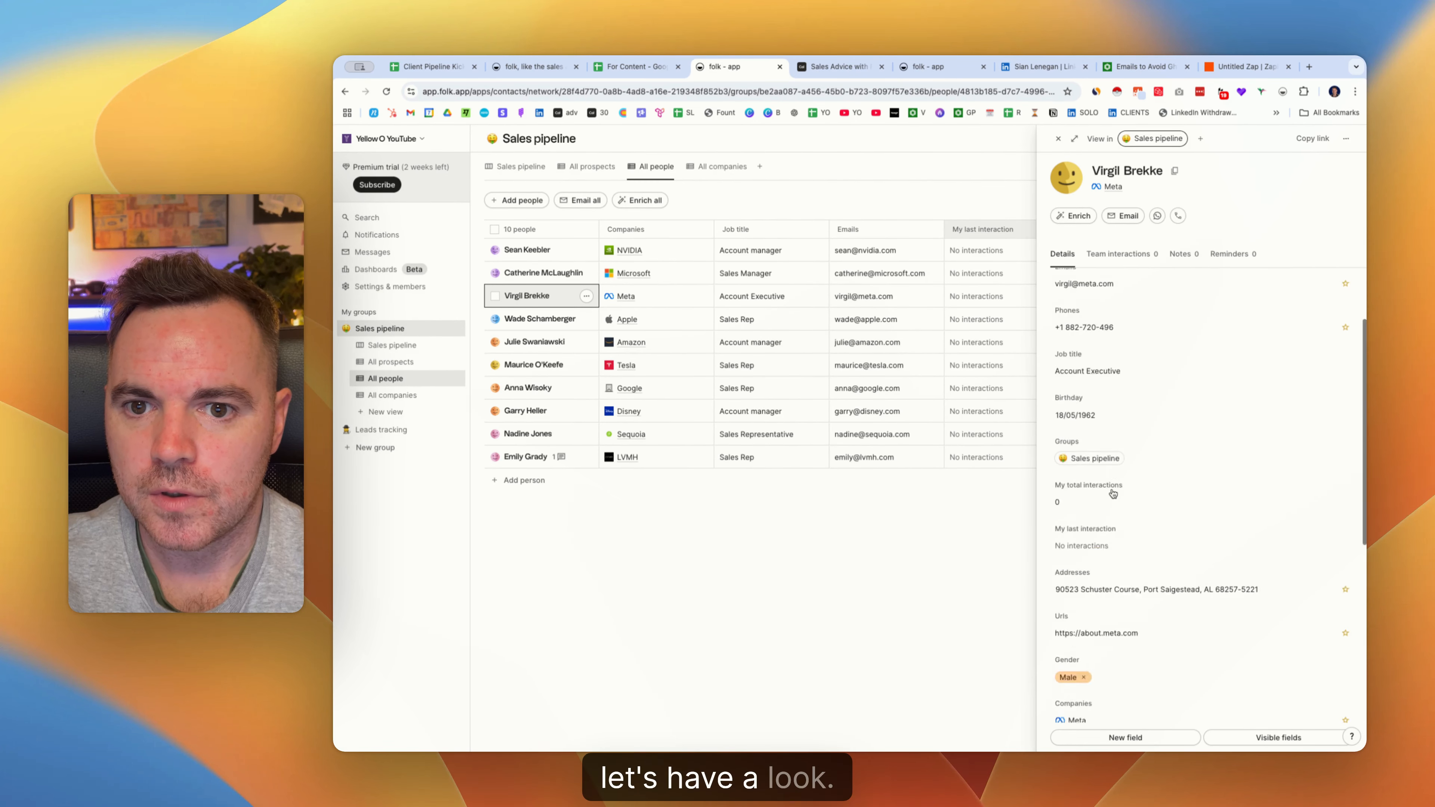
scroll(1113, 494, "down", 2)
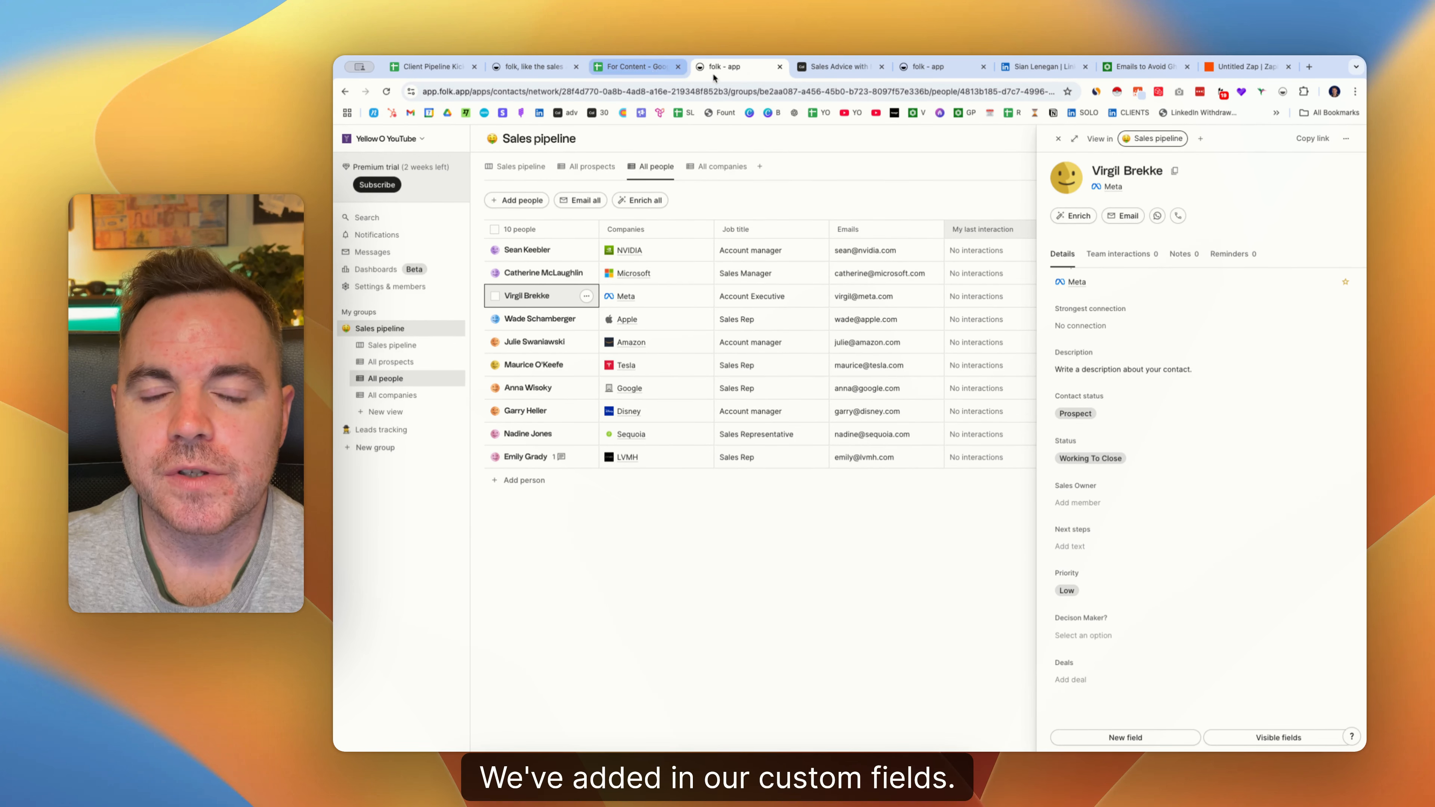
Close the Sales Advice tab and the duplicate folk tab.
left_click(881, 67)
left_click(737, 68)
left_click(738, 70)
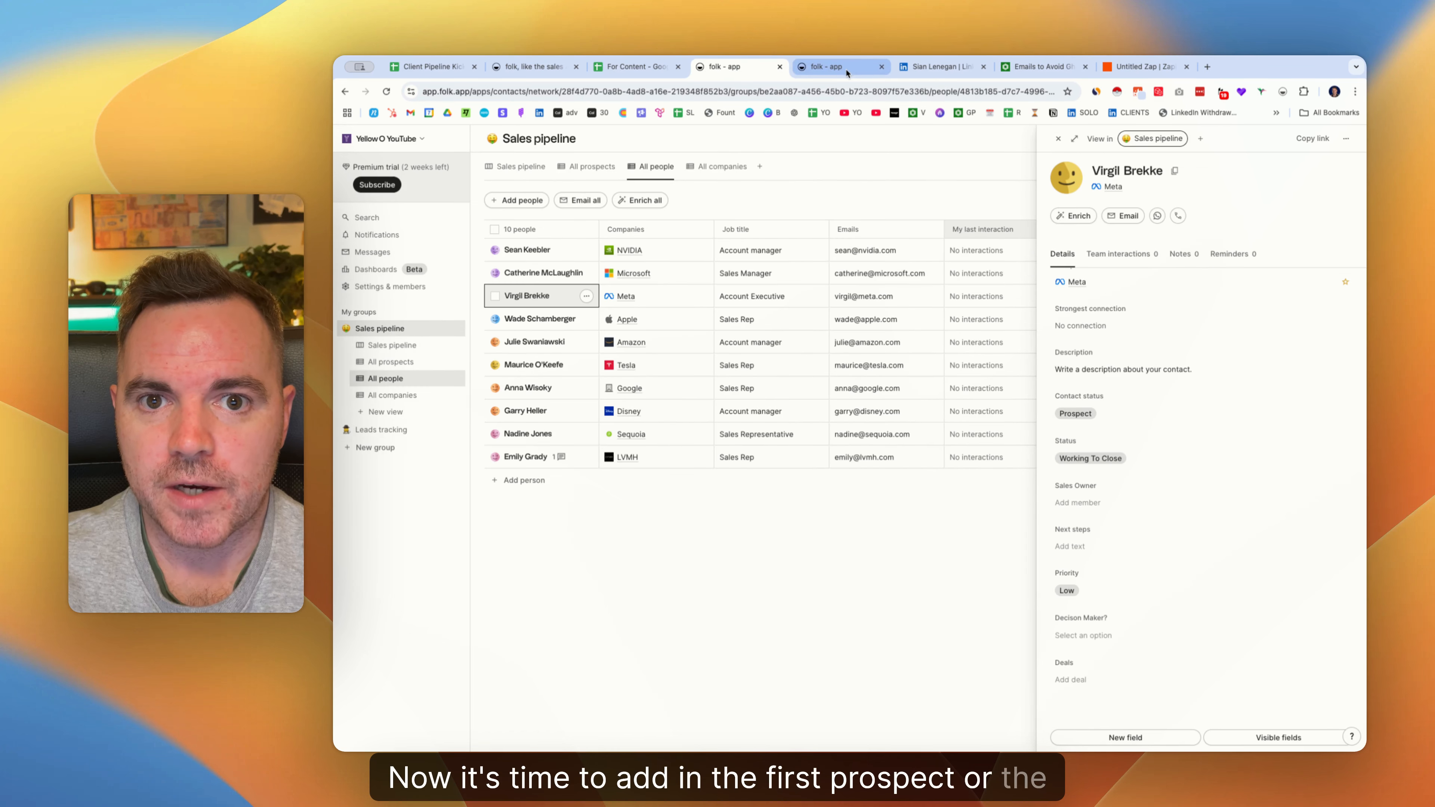
left_click(882, 66)
Save the LinkedIn profile's person into the Sales pipeline group using folk's side panel.
left_click(836, 68)
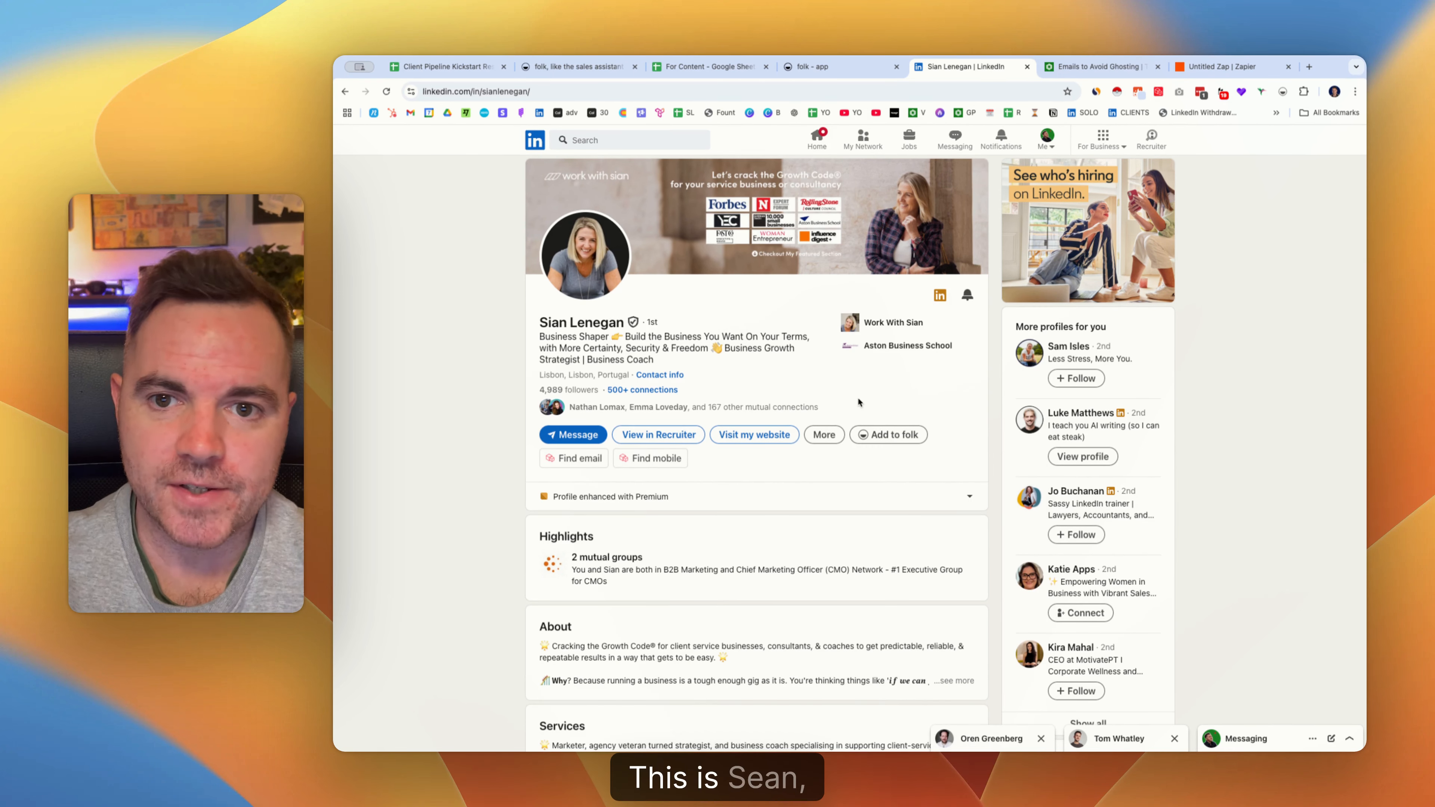
left_click(891, 436)
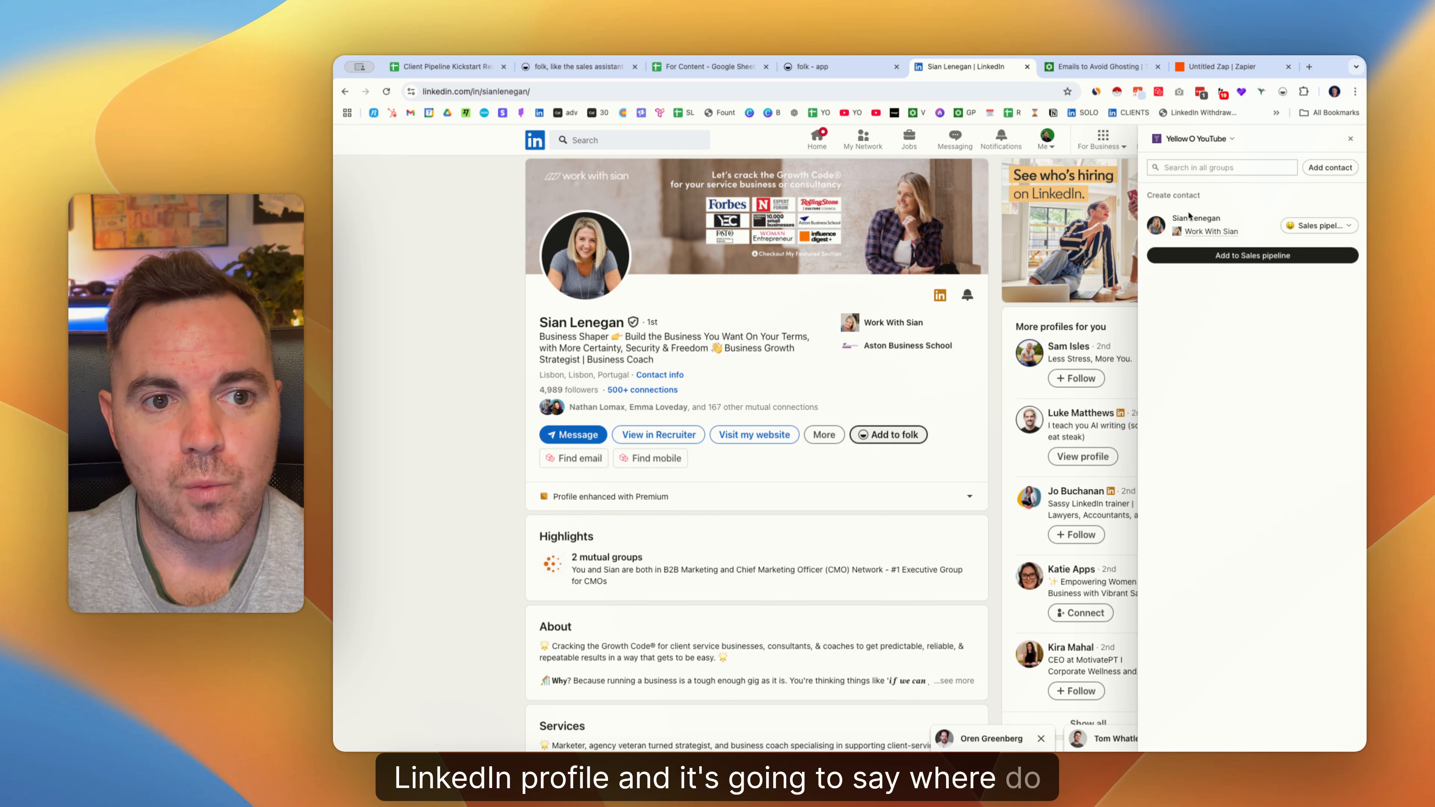
left_click(1334, 227)
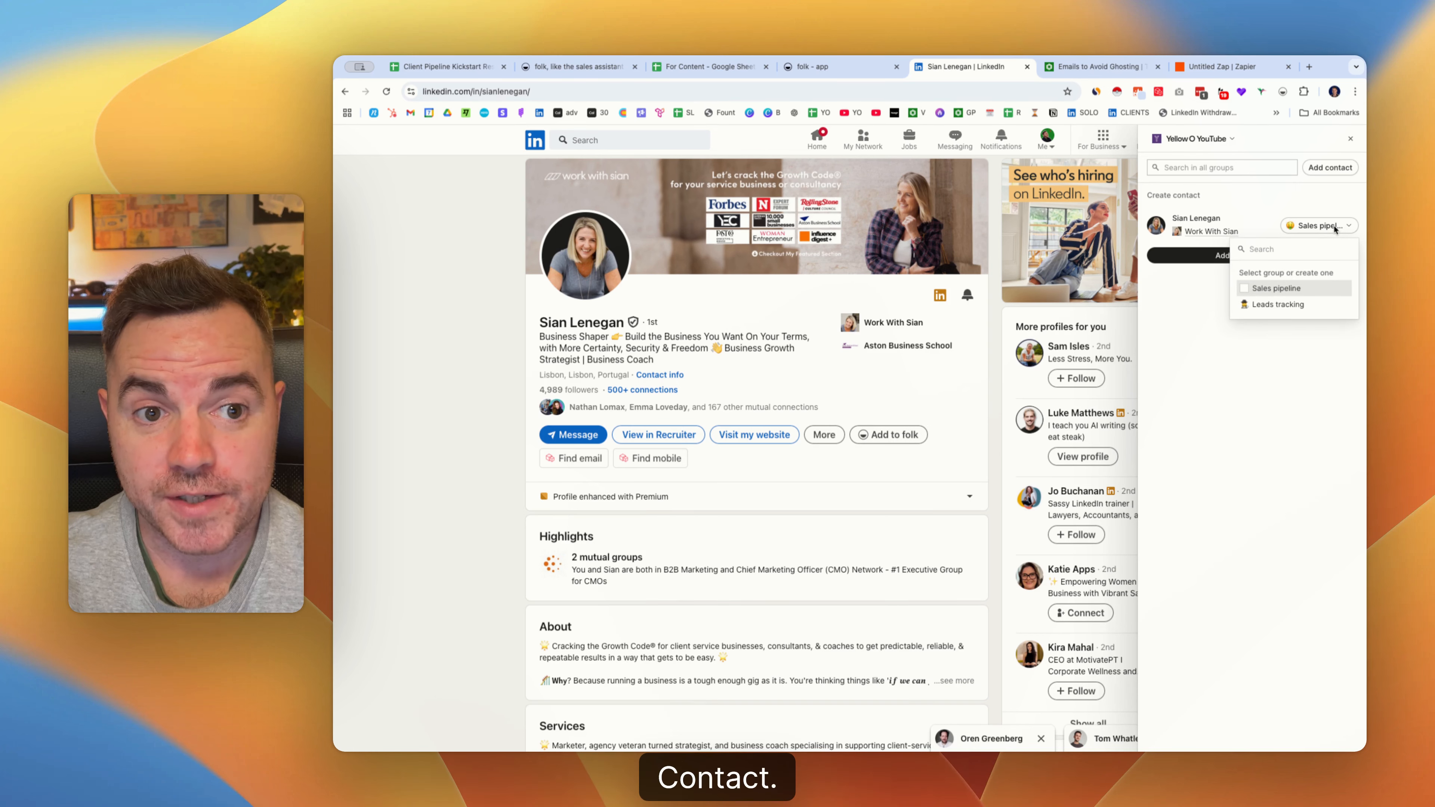
left_click(1335, 232)
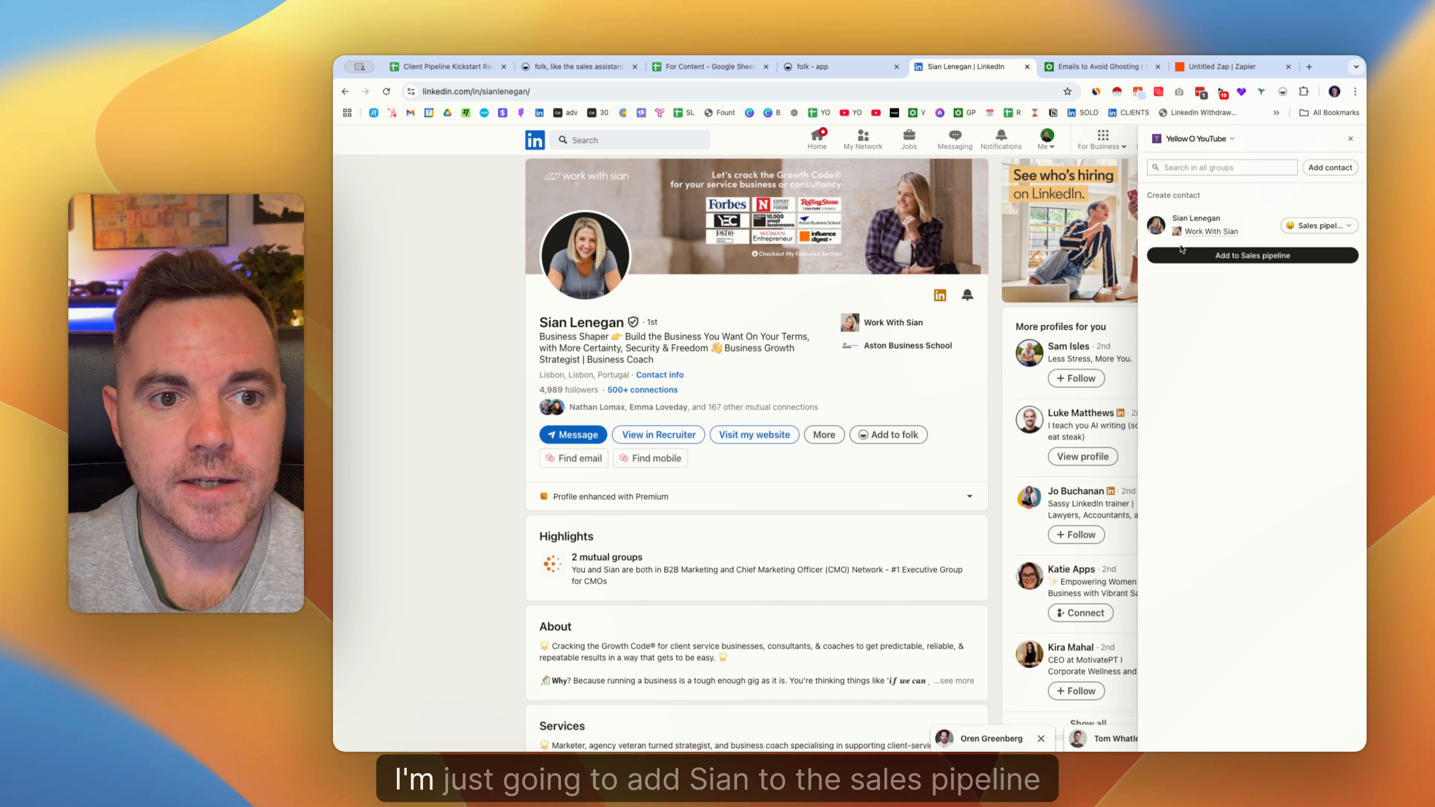
left_click(1250, 256)
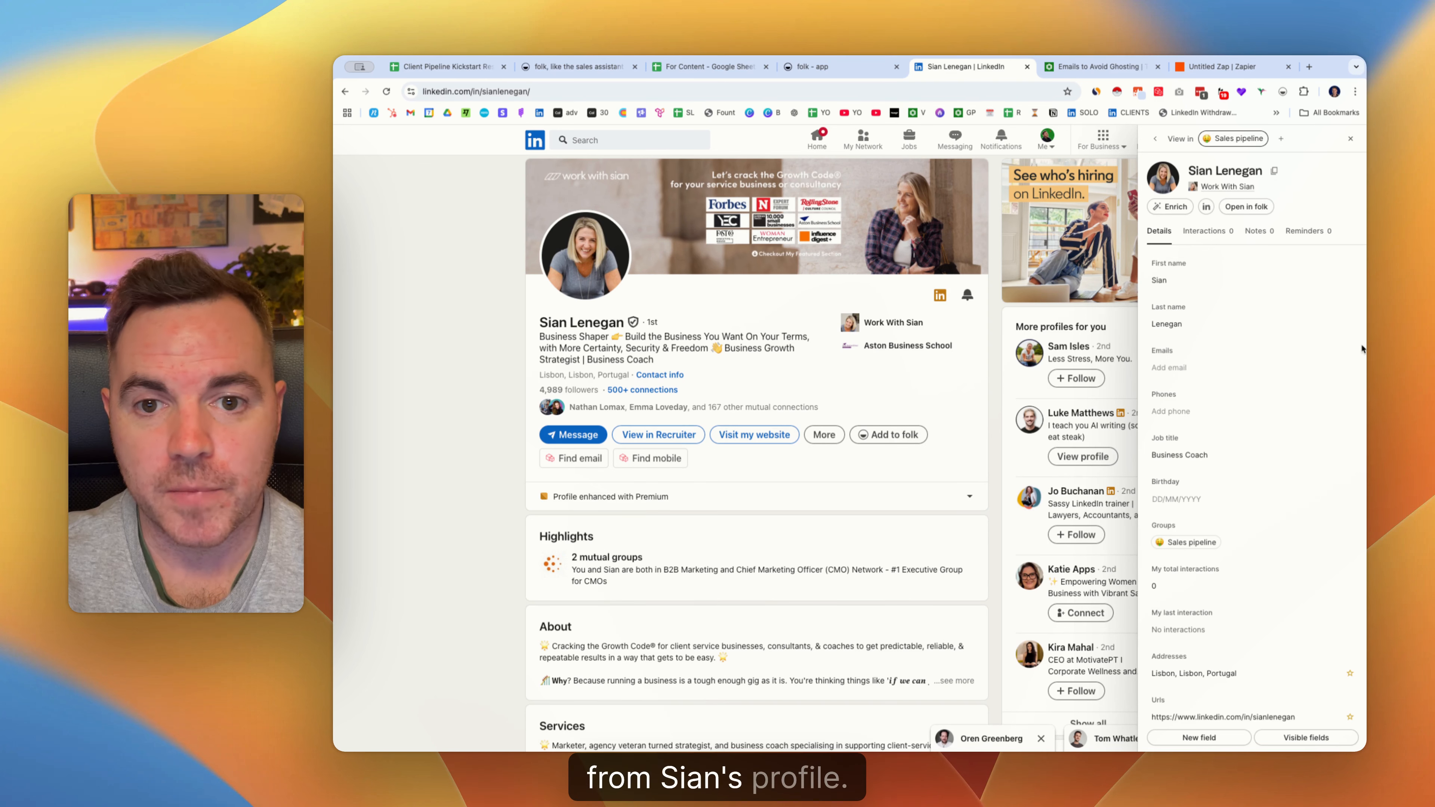
Add an 'Advisory - Monthly' deal to the new contact and view the Sales pipeline board.
left_click(1204, 367)
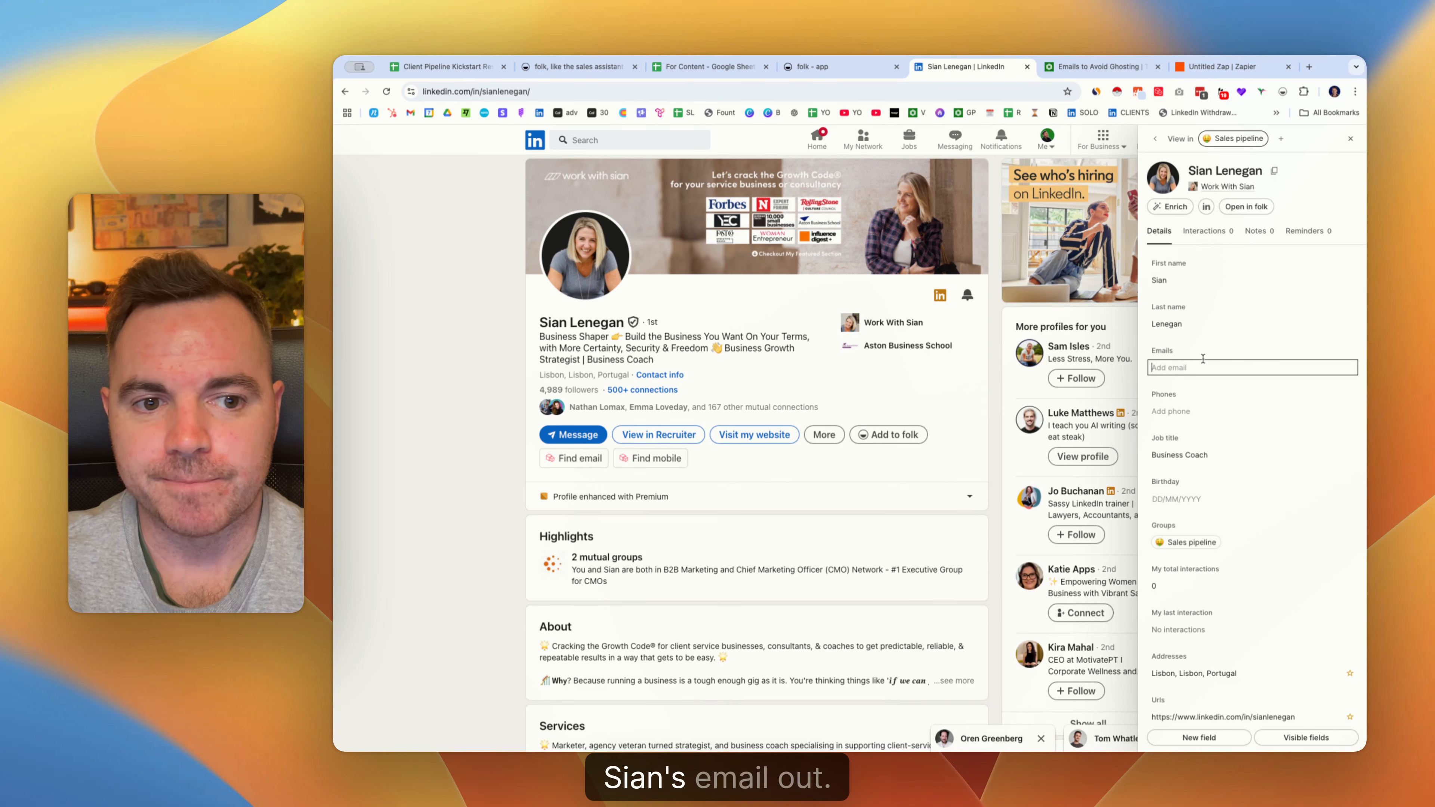
scroll(1204, 358, "down", 3)
scroll(1187, 358, "down", 1)
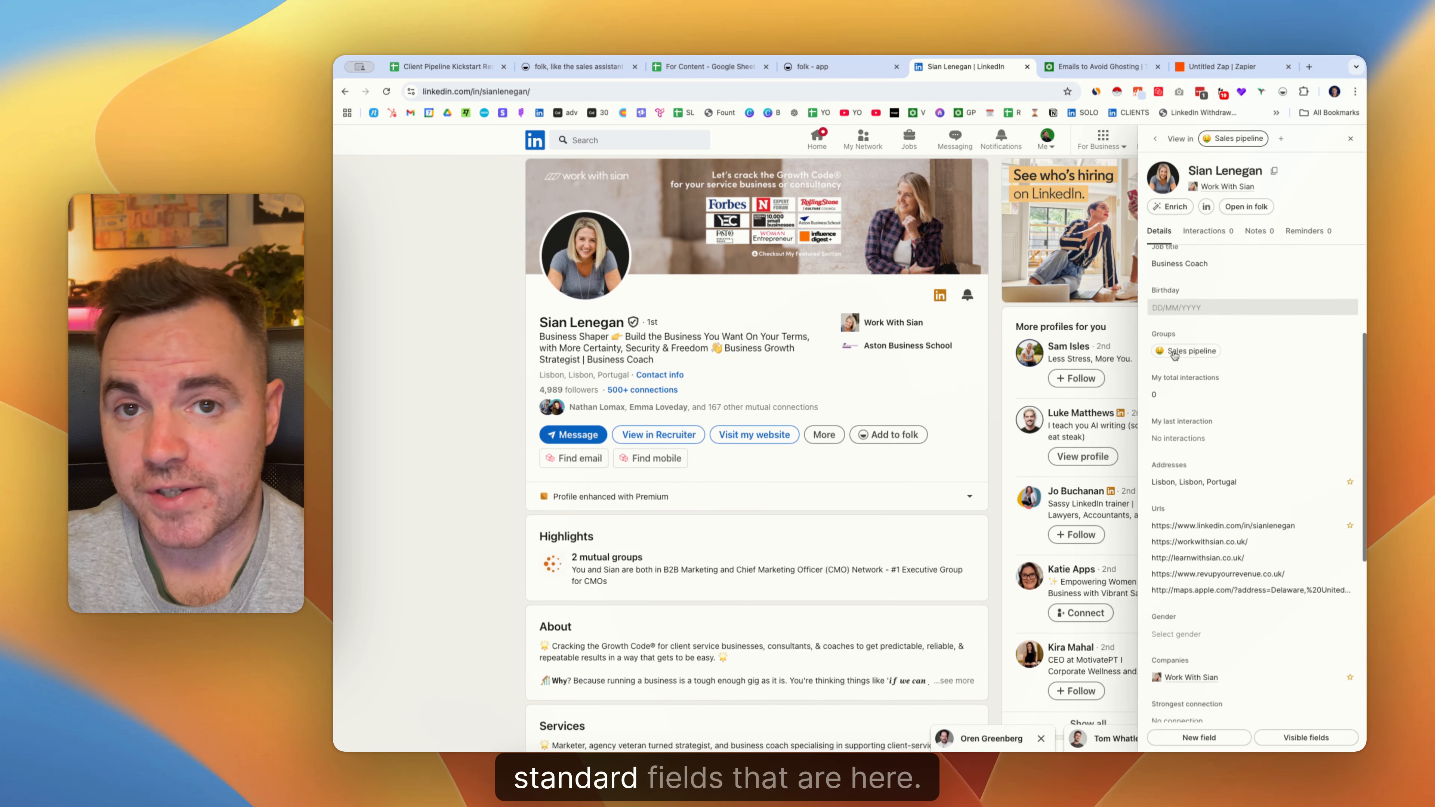
scroll(1175, 354, "down", 7)
scroll(1175, 355, "down", 5)
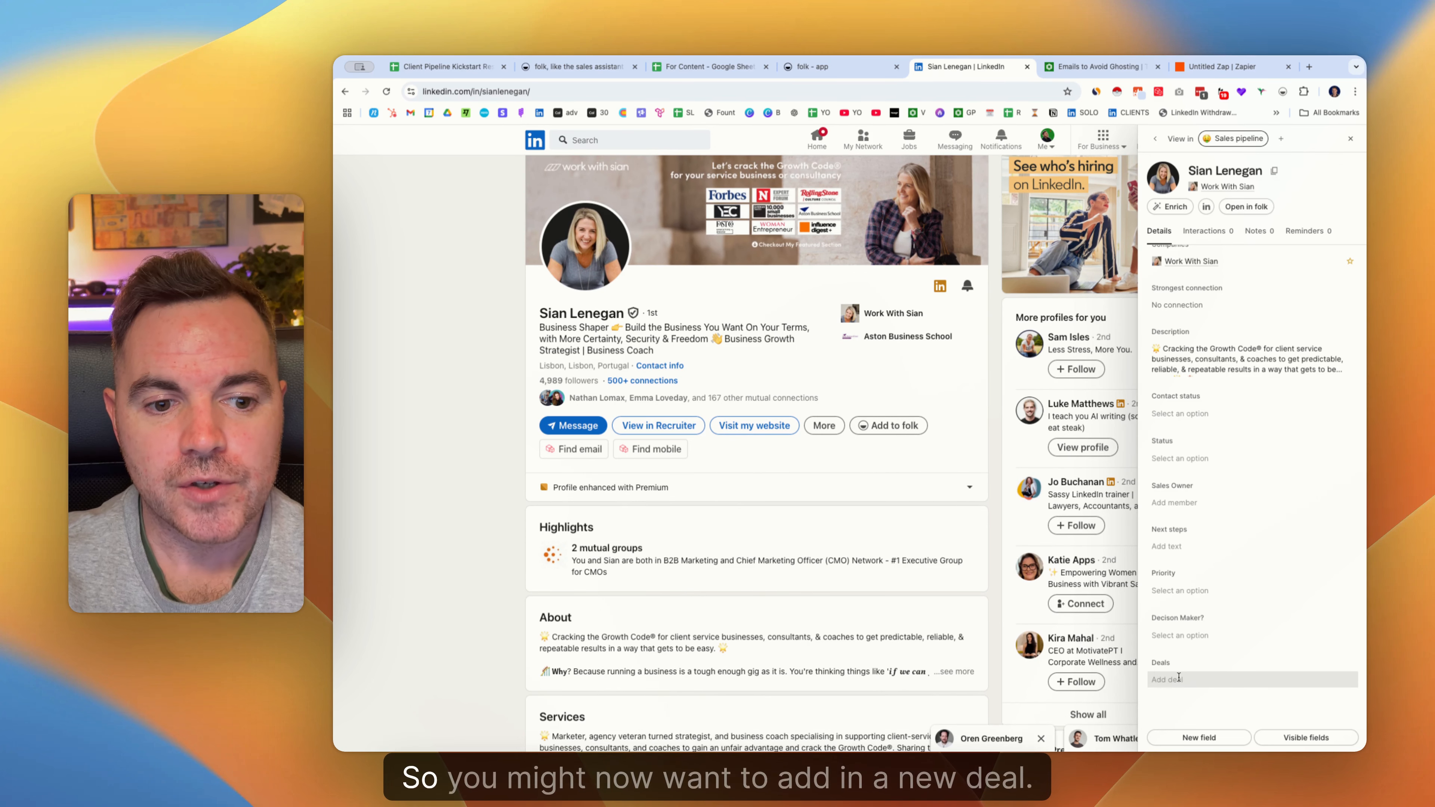
left_click(1179, 679)
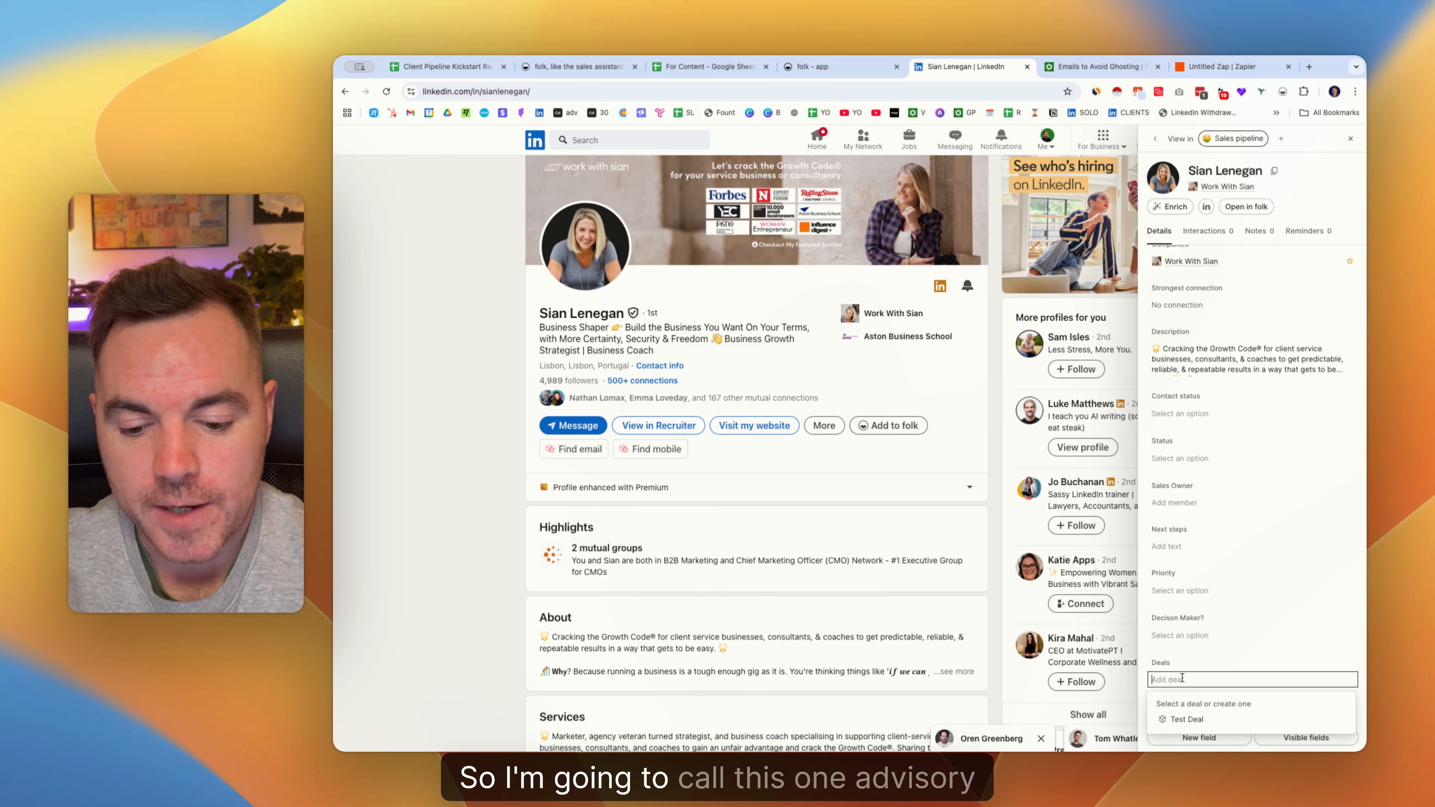
type("Advisory")
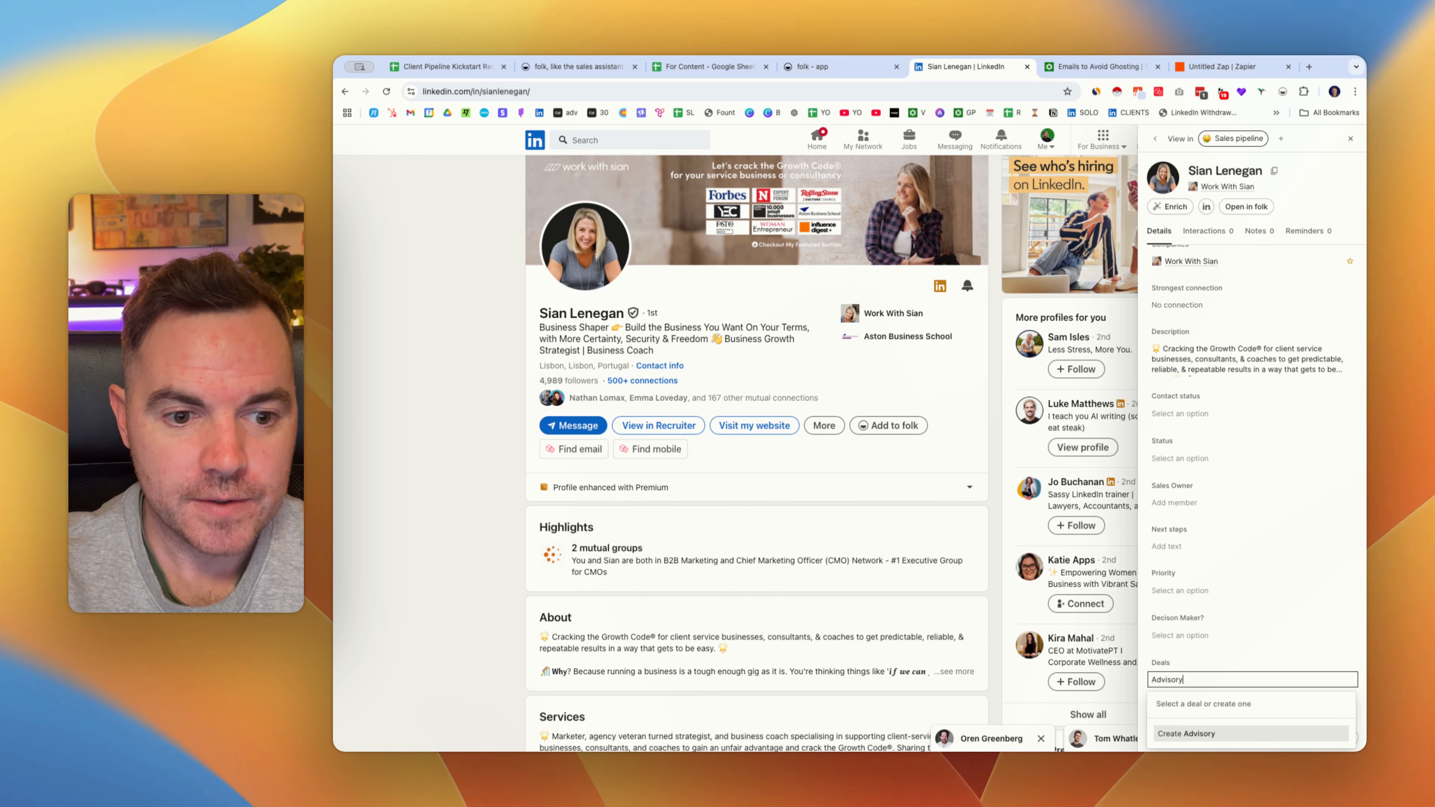
type(" - MOnt")
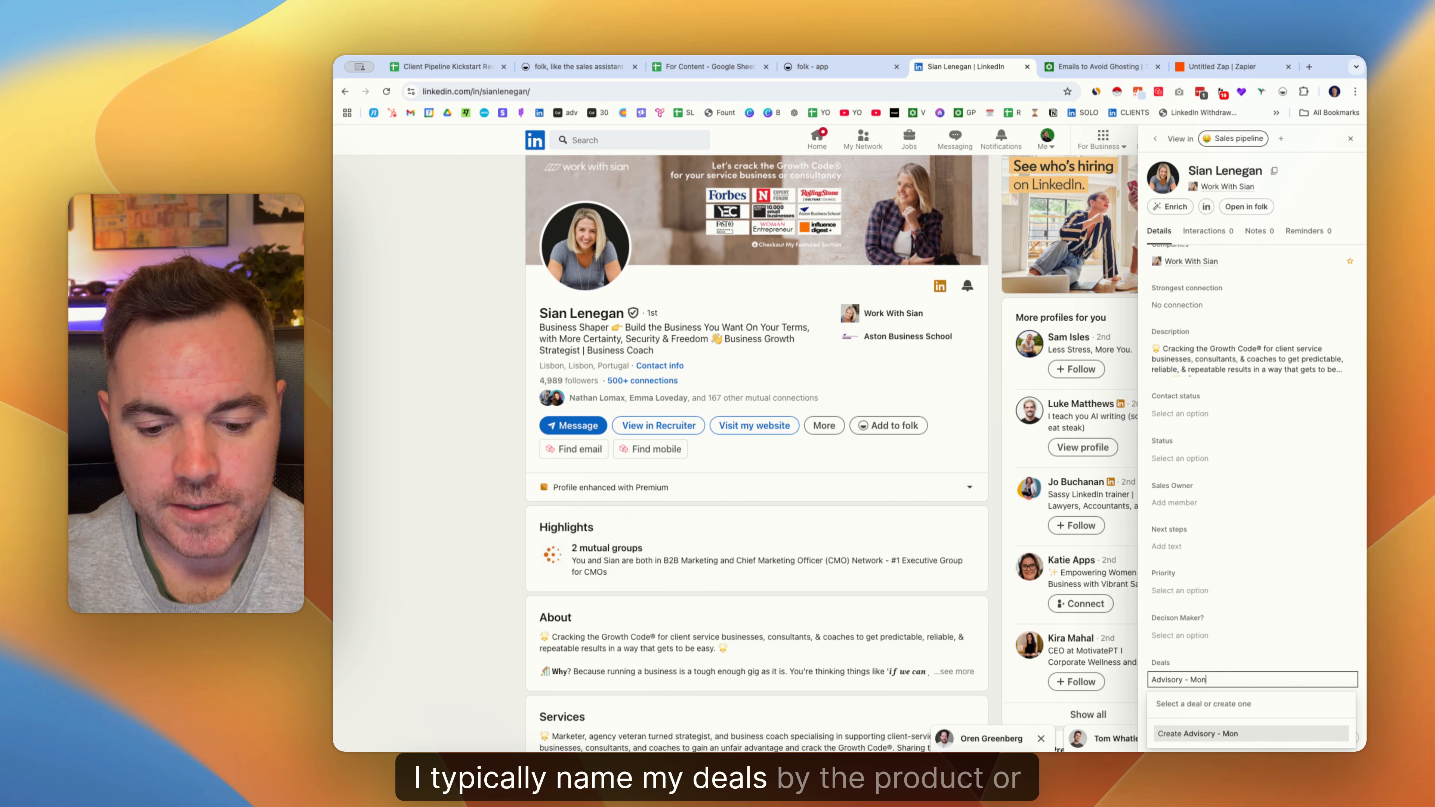
type("hly")
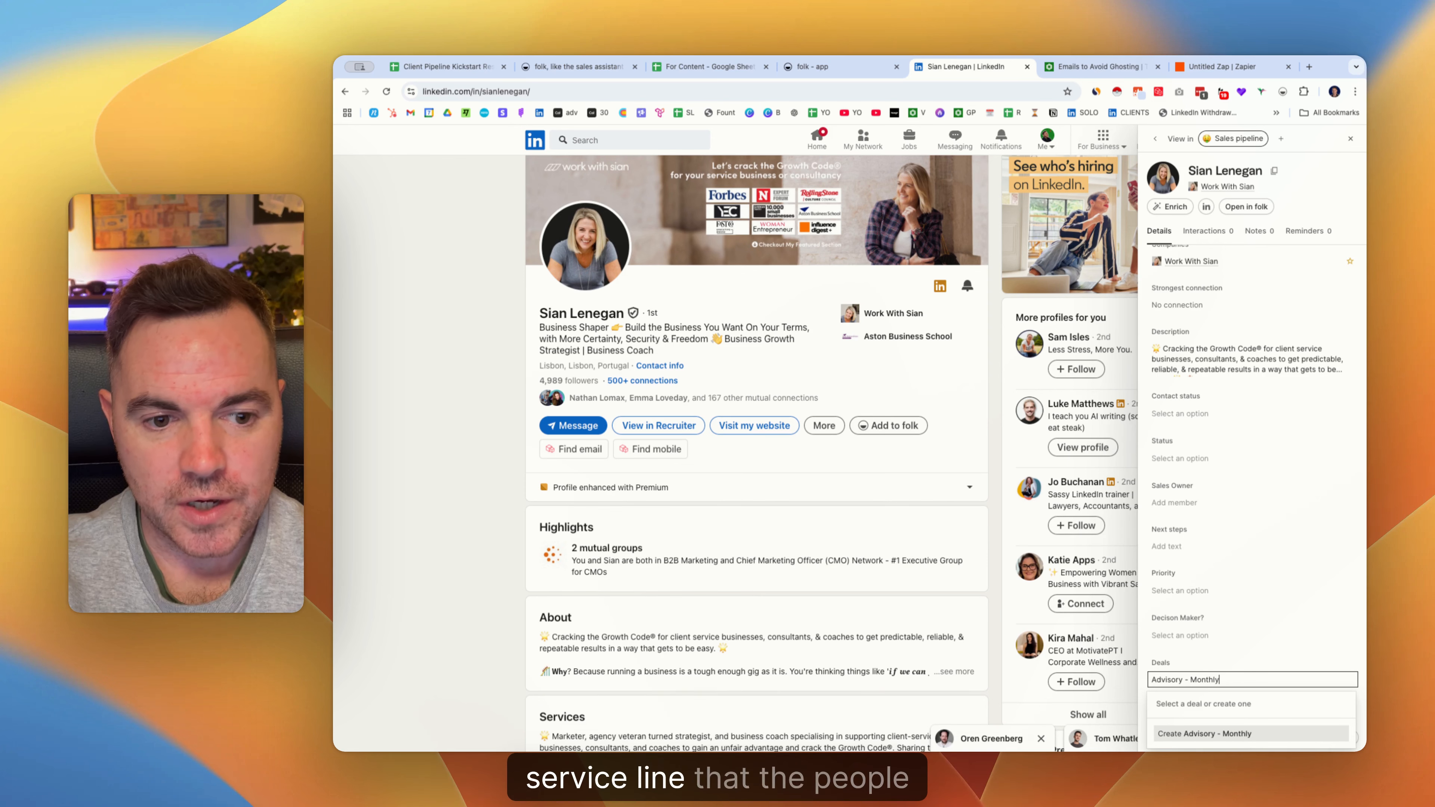
key("Return")
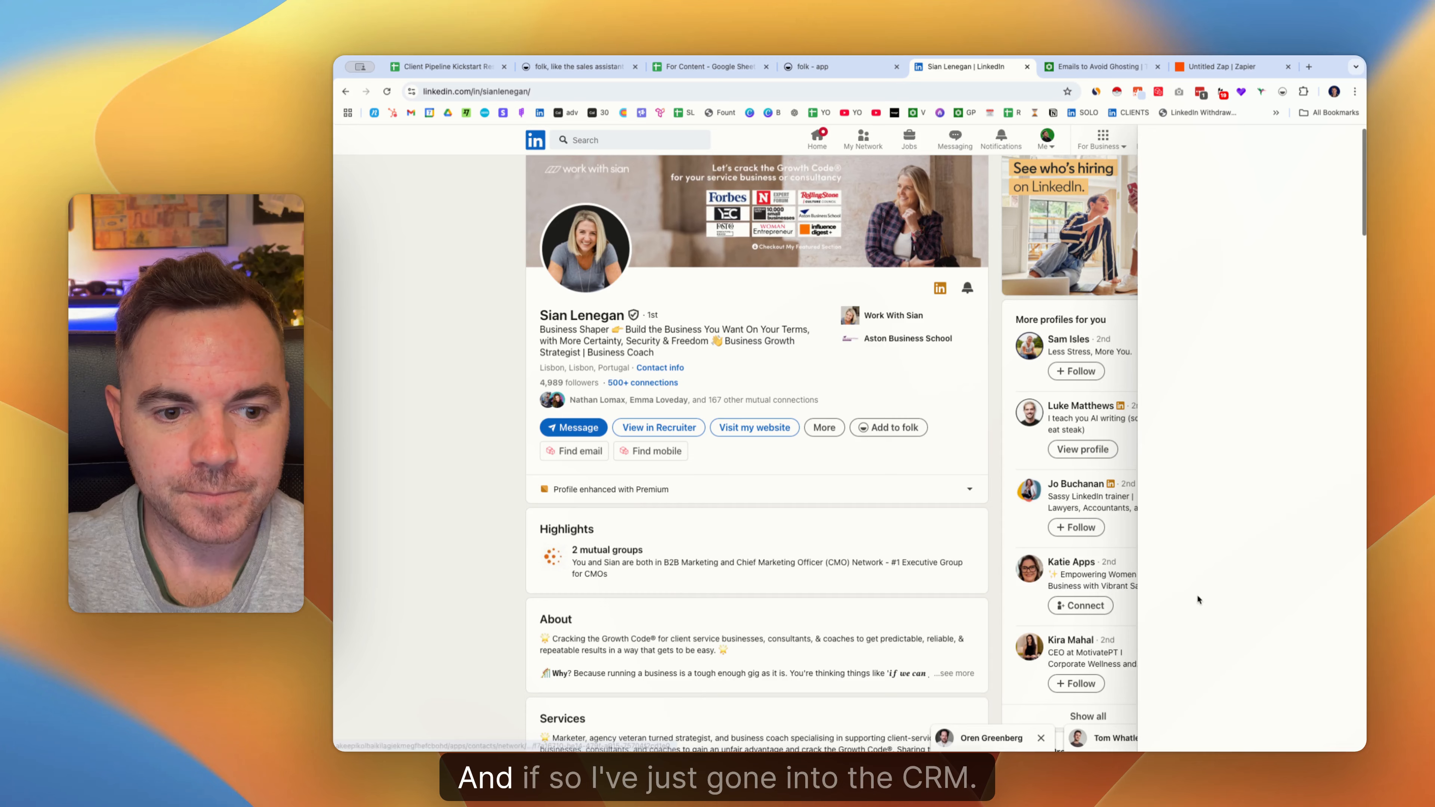
left_click(819, 67)
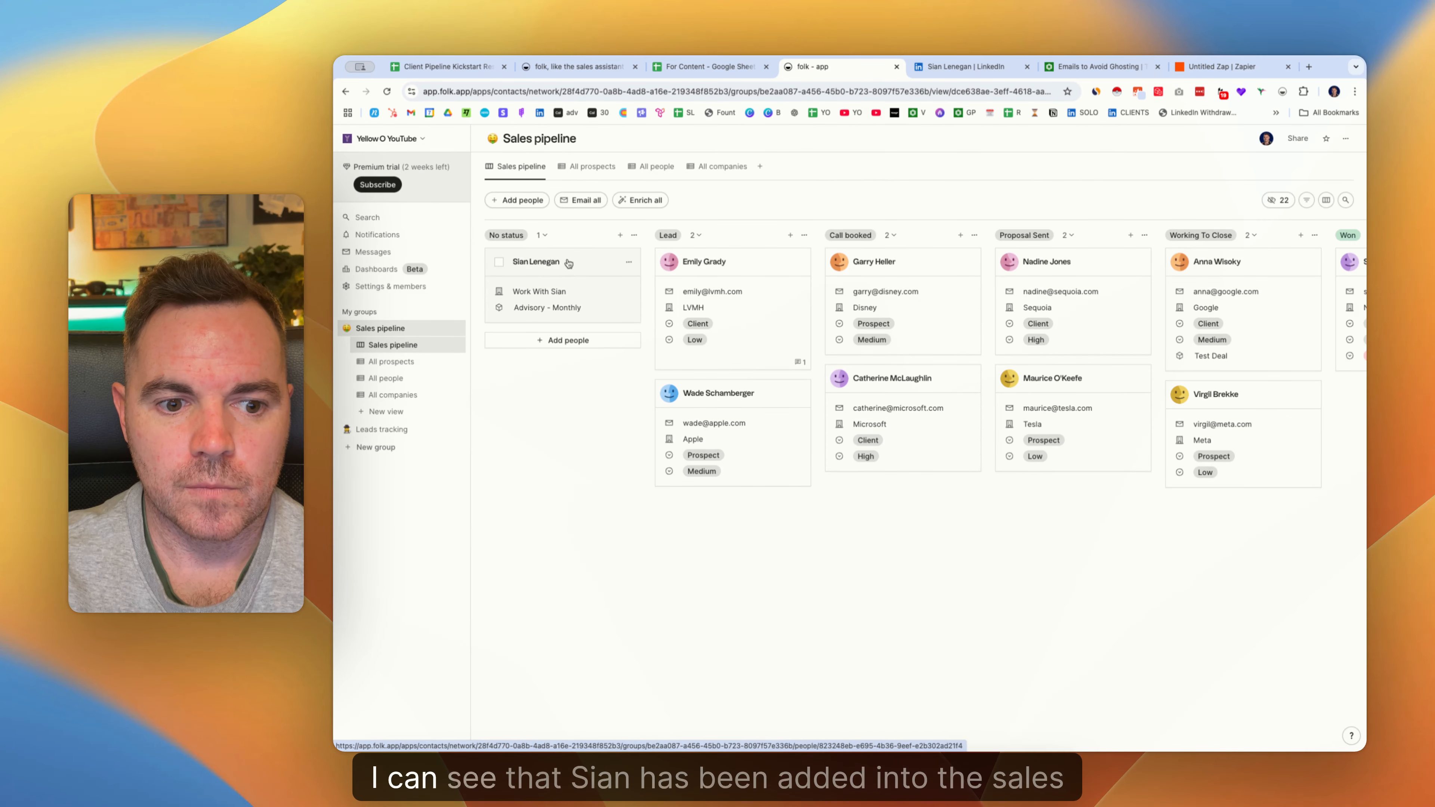
Add a new view named 'Deal Pipeline' that shows deals instead of people.
left_click(457, 345)
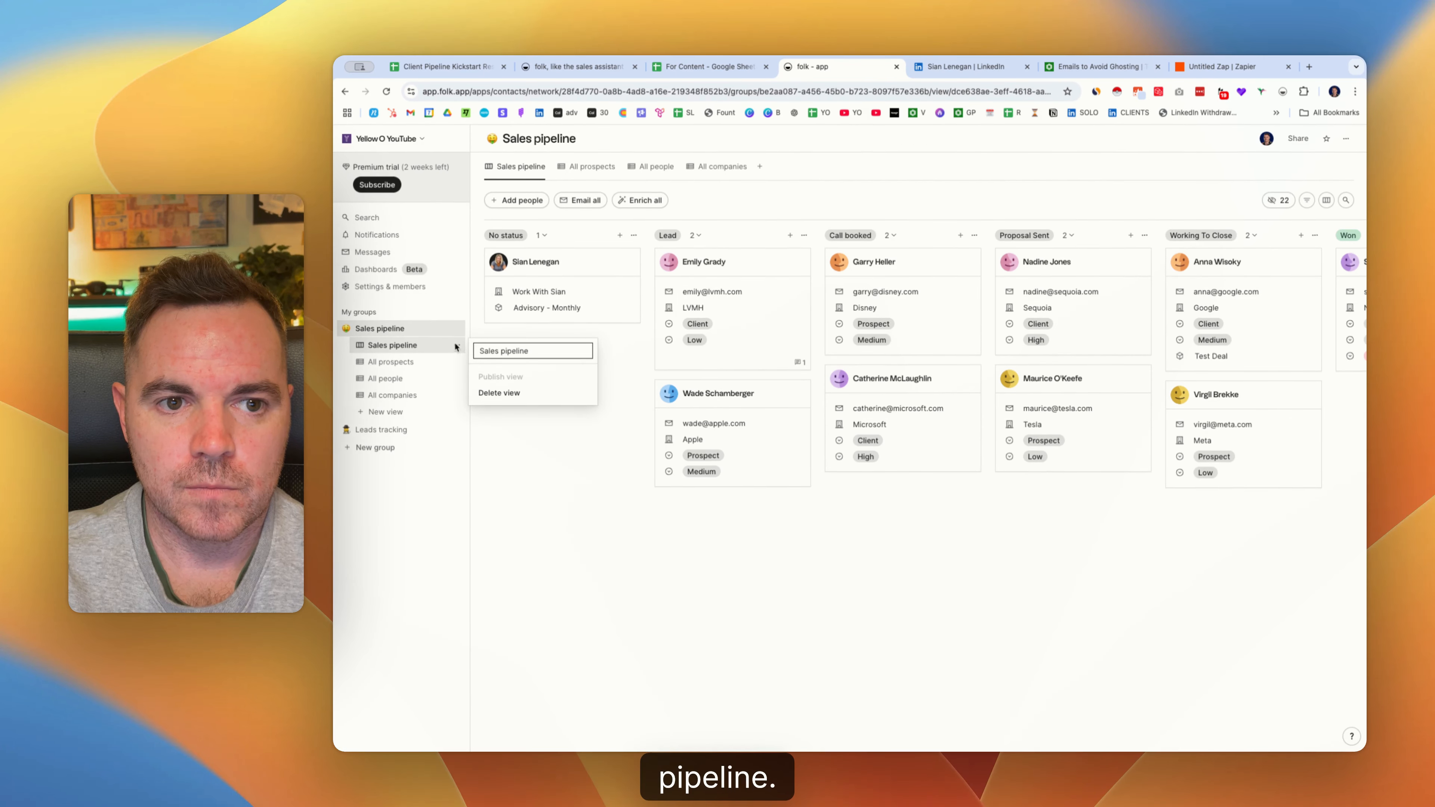
left_click(395, 412)
left_click(388, 413)
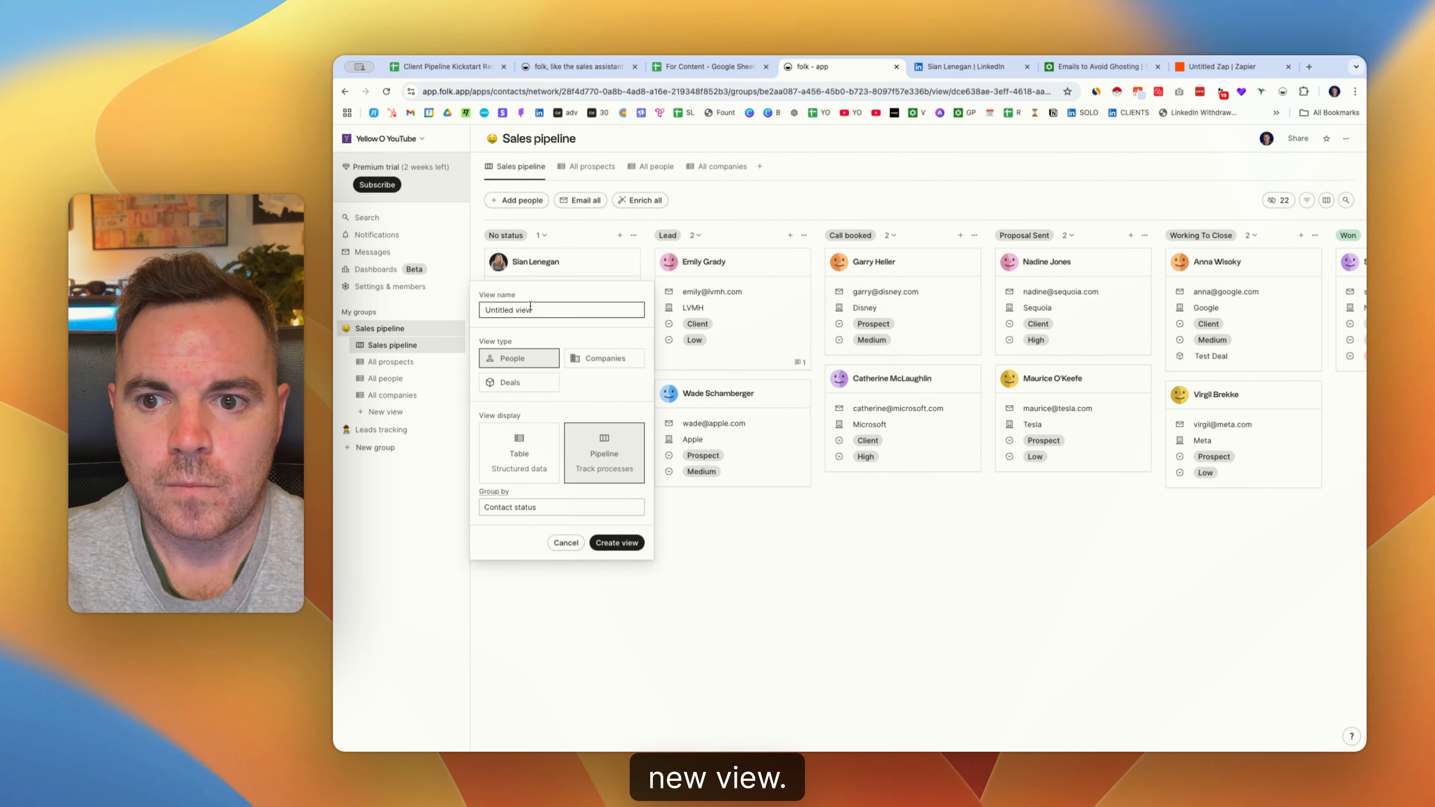
left_click_drag(534, 310, 480, 310)
type("Dae")
key("BackSpace")
key("BackSpace")
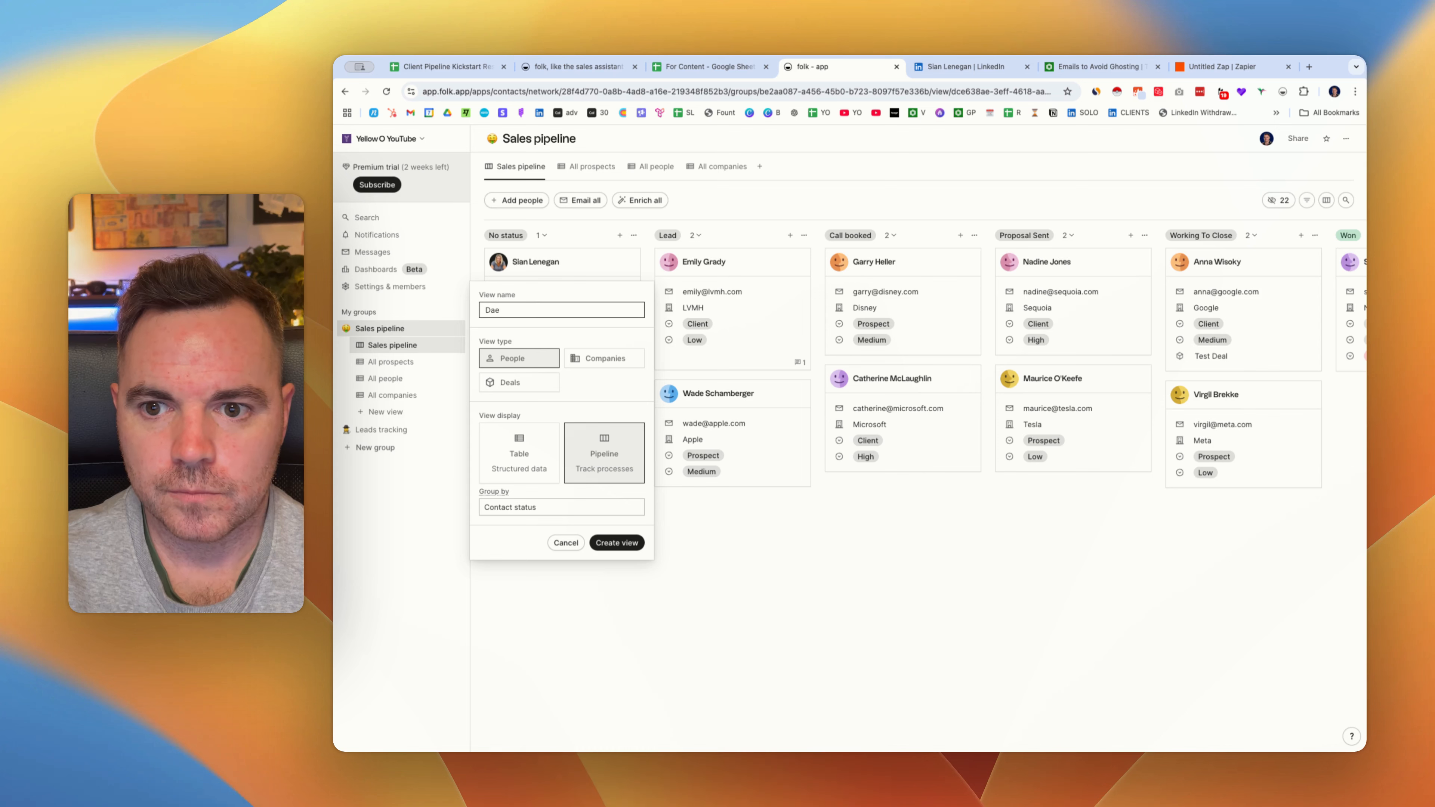
type("e")
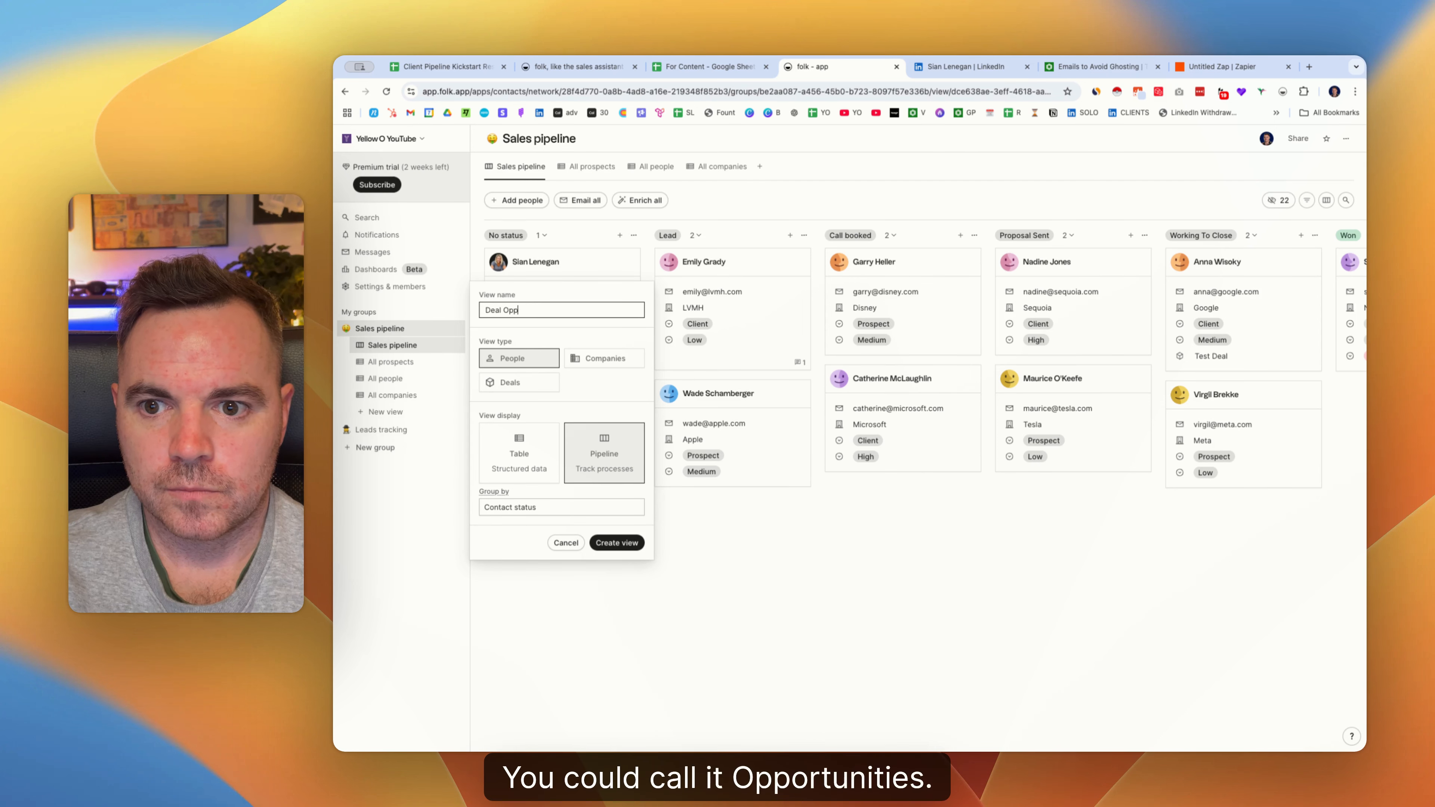
type("al Pip")
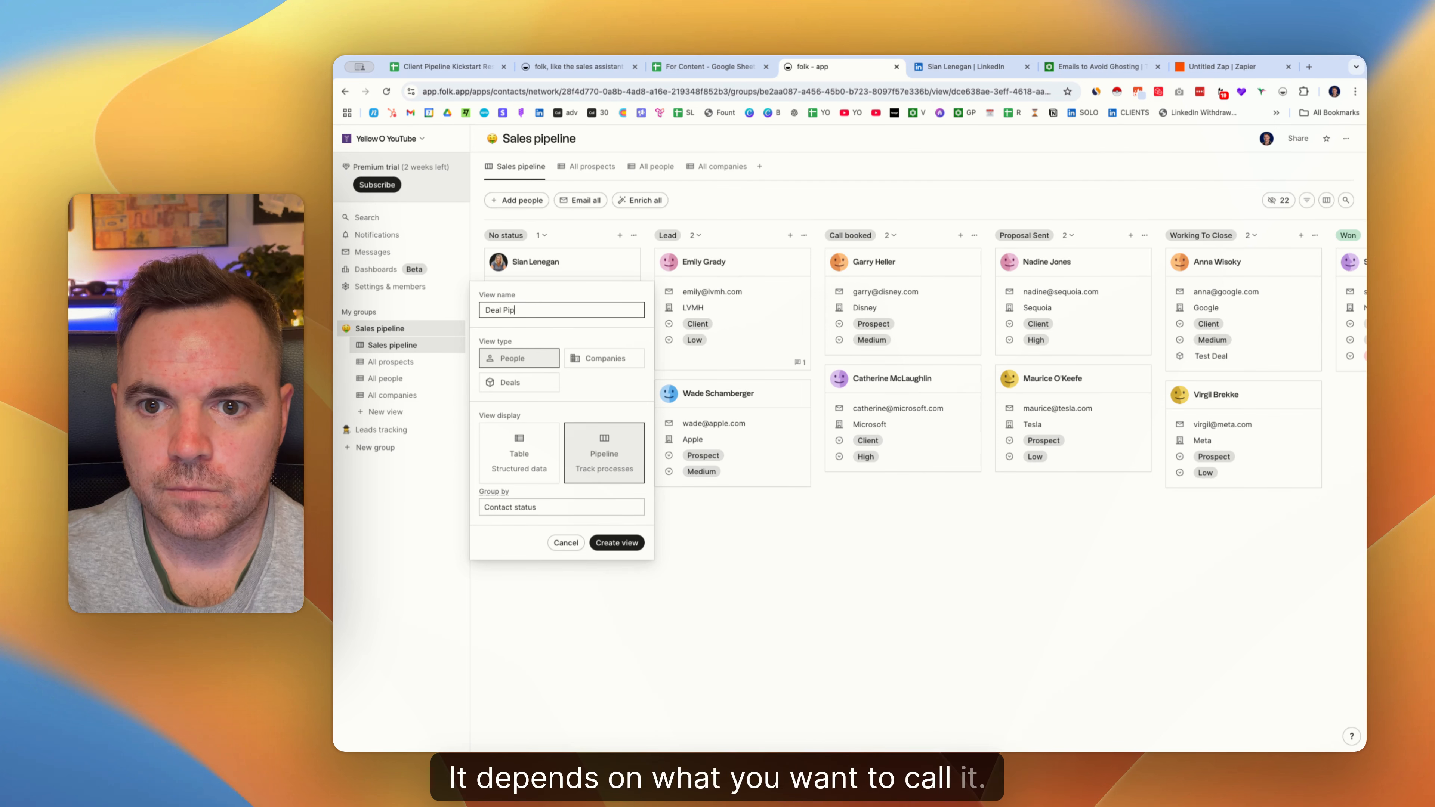
type("eline")
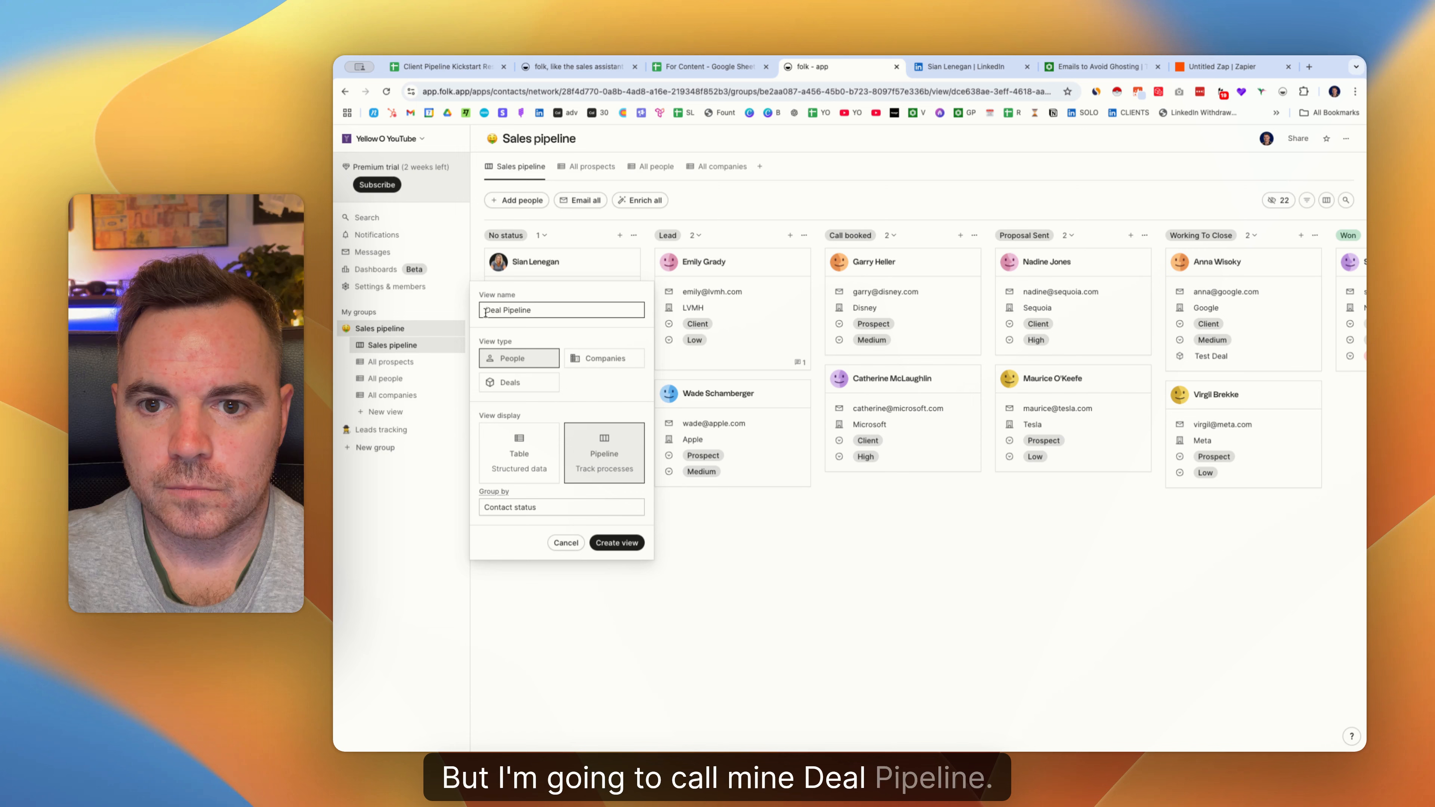
left_click(518, 385)
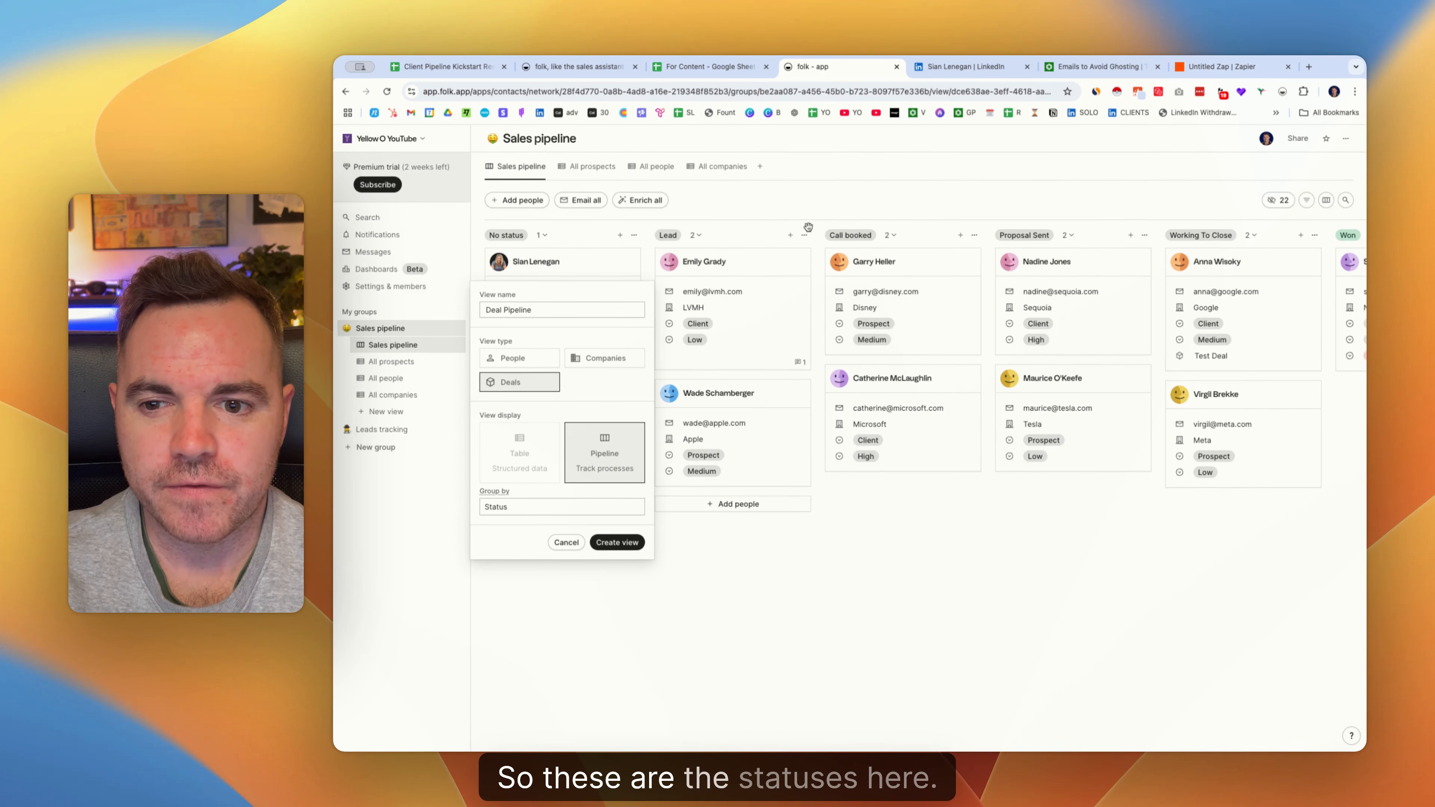
left_click(608, 541)
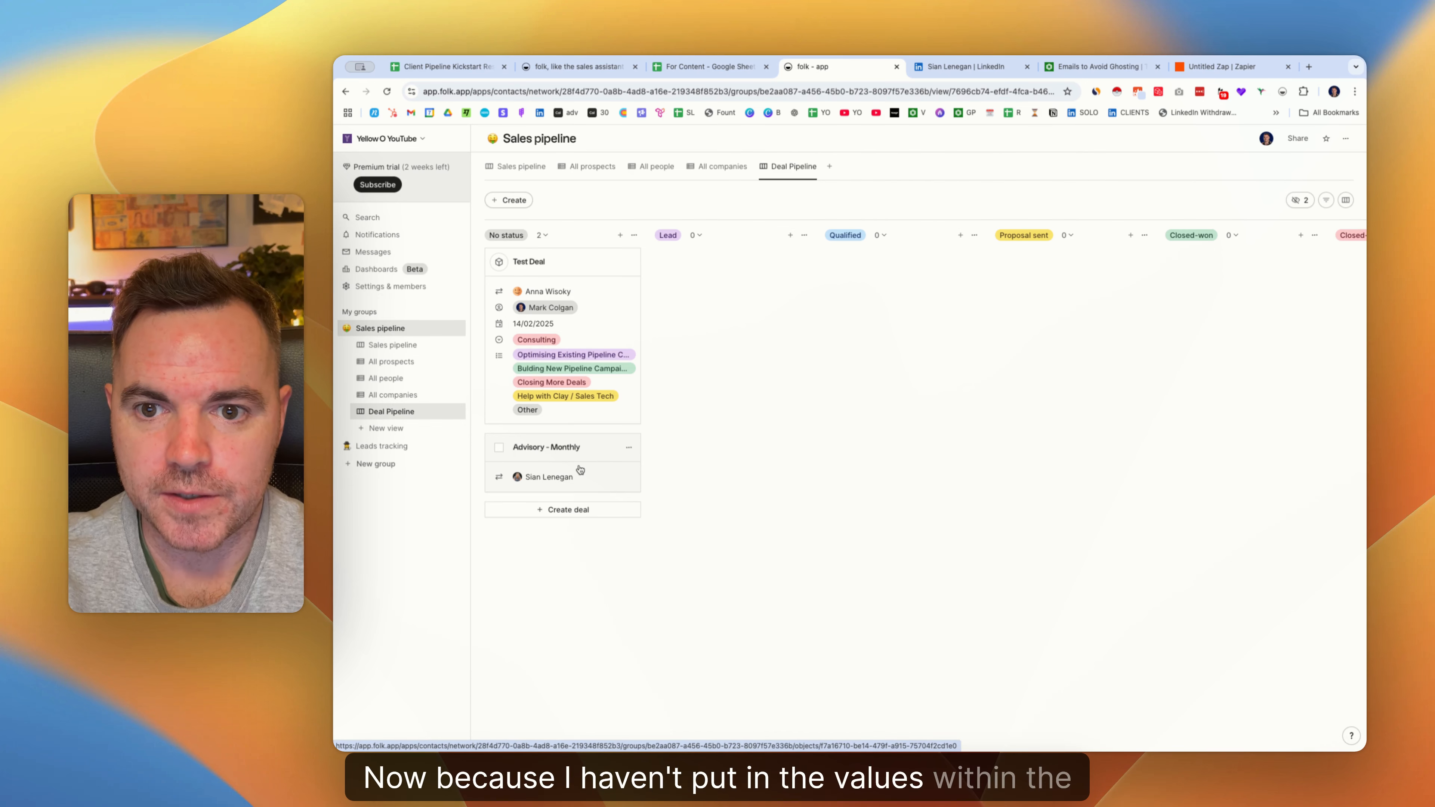
Set the Advisory - Monthly deal's status to Proposal sent and its value to $2,000.
left_click(566, 447)
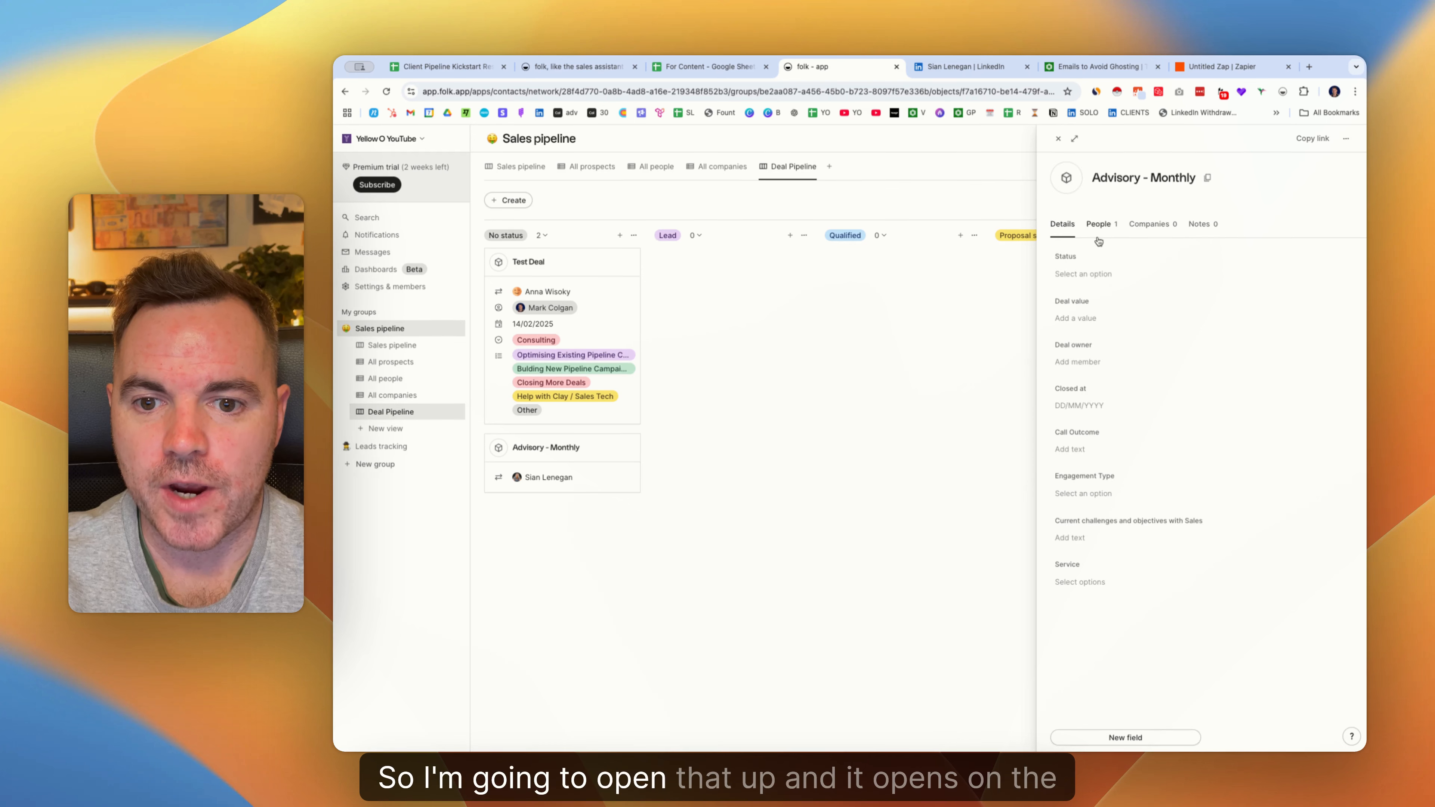
left_click(1080, 274)
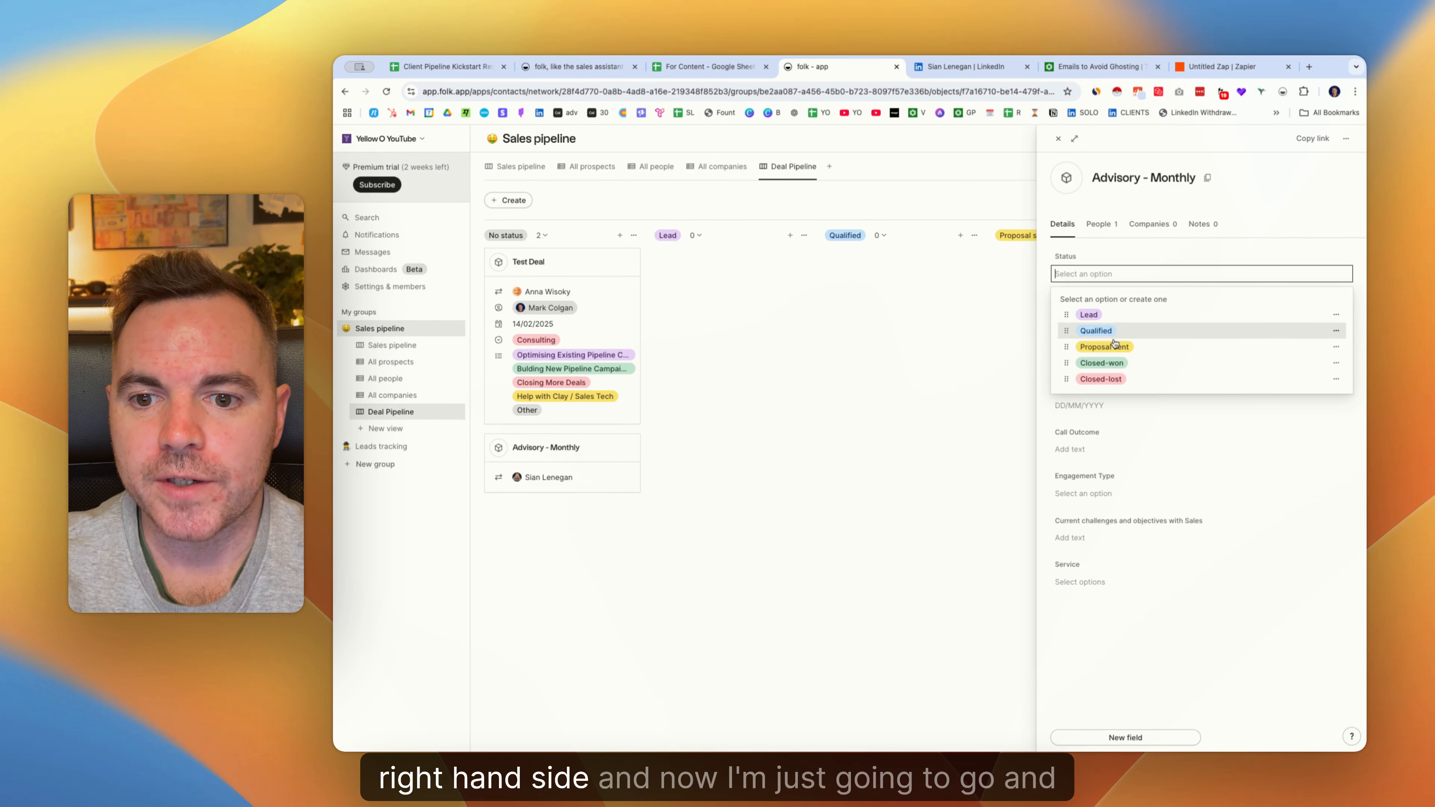
left_click(1130, 346)
left_click(1097, 319)
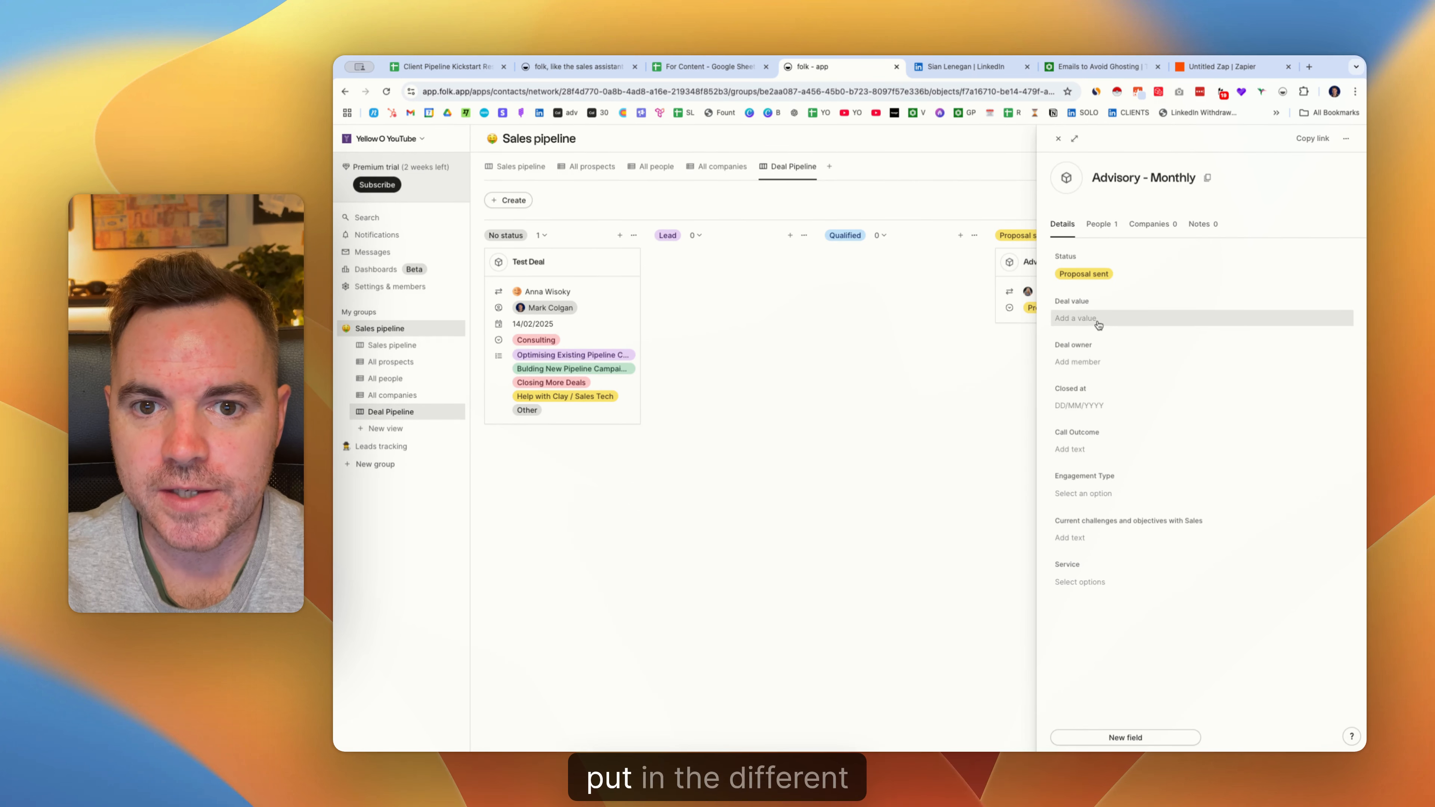
type("2000")
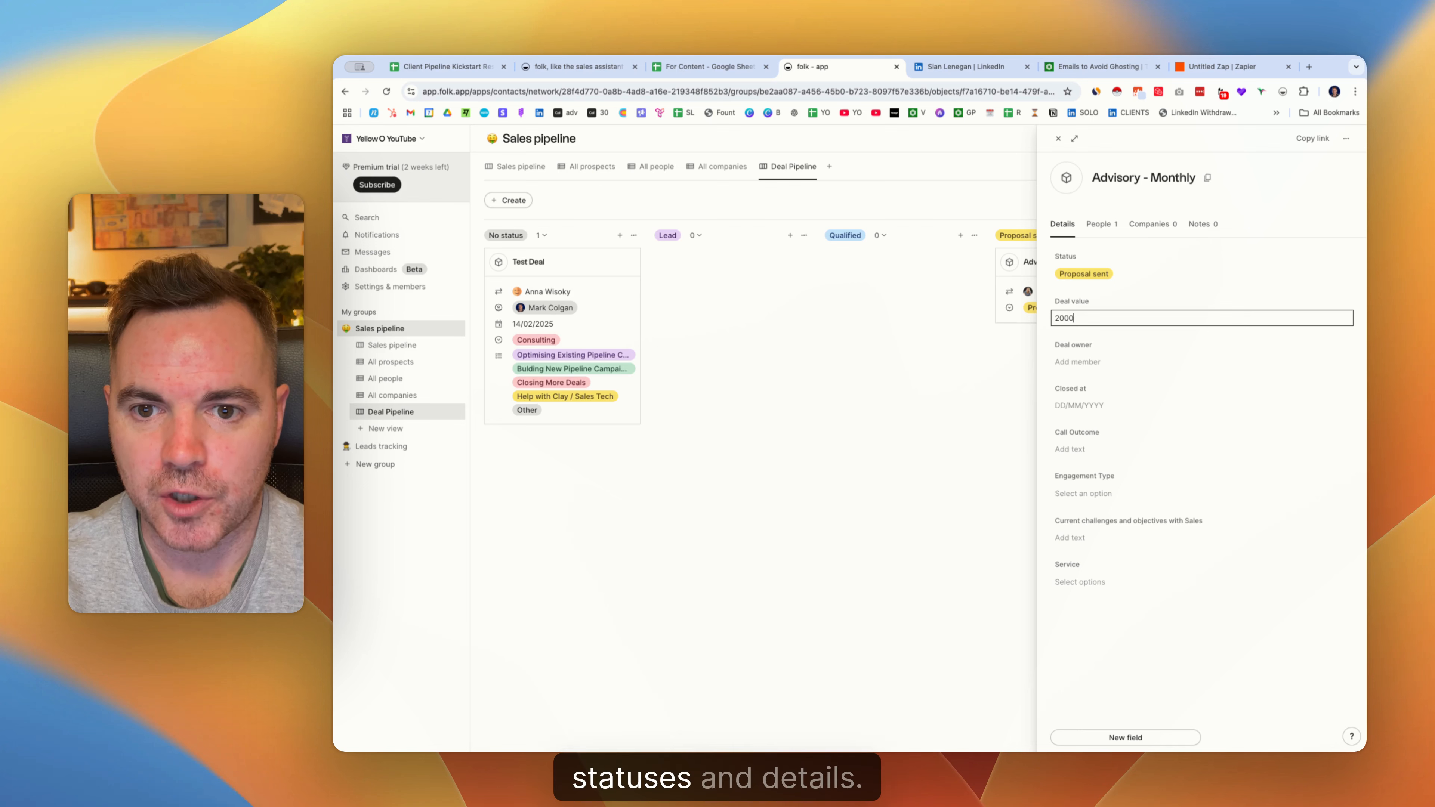
key("Return")
Assign the deal owner, set the close date to 20/02/2025, and close the deal panel.
left_click(1086, 362)
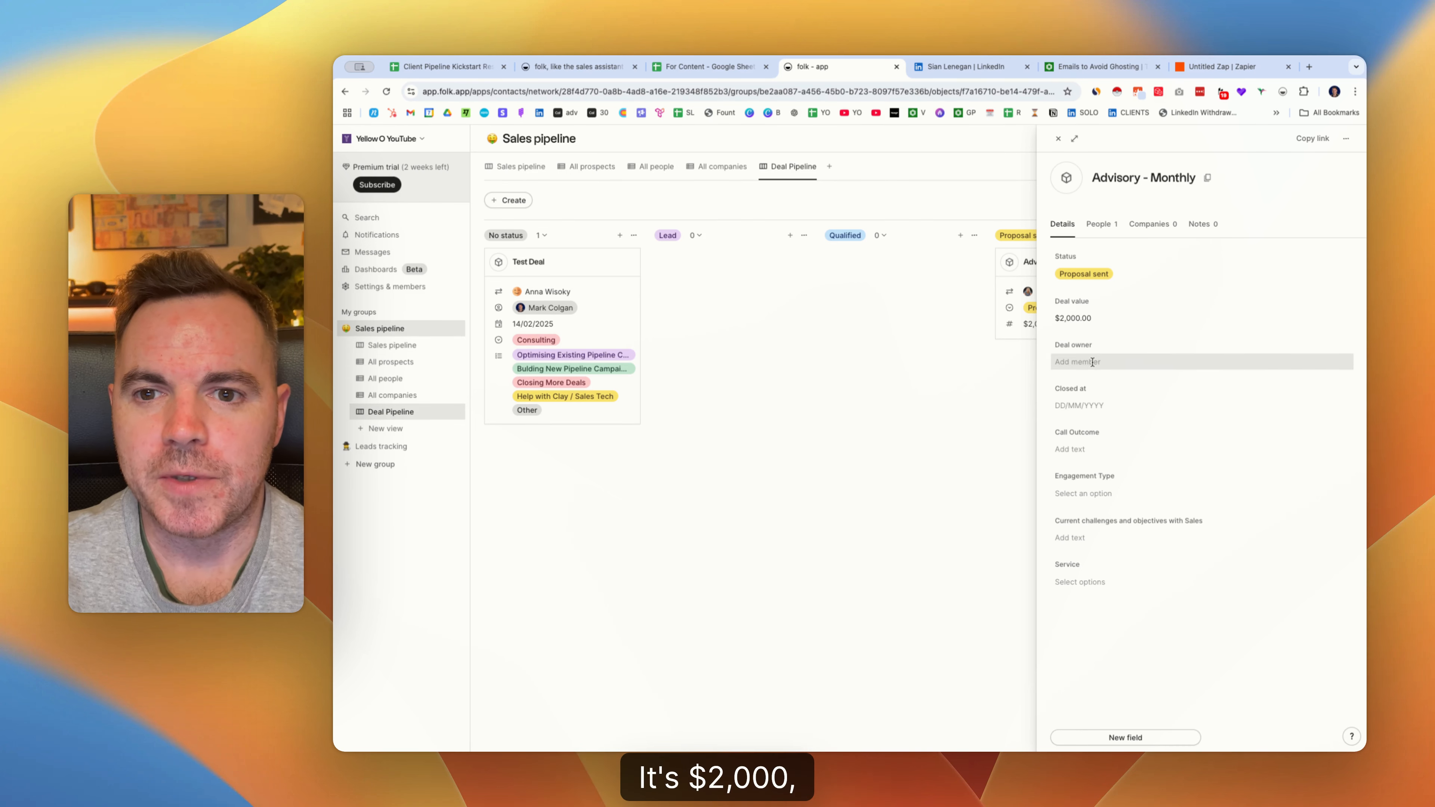
left_click(1097, 402)
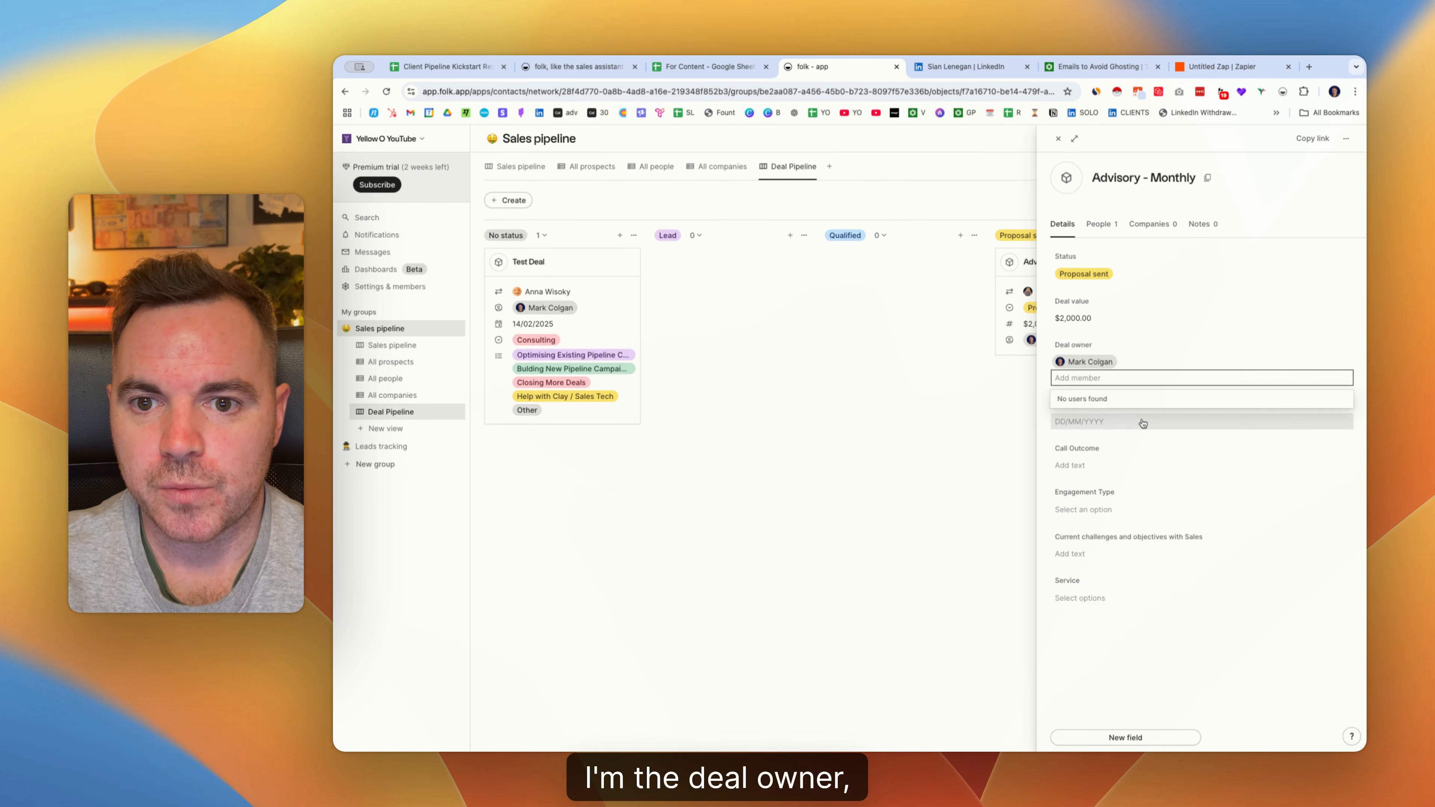
left_click(1090, 422)
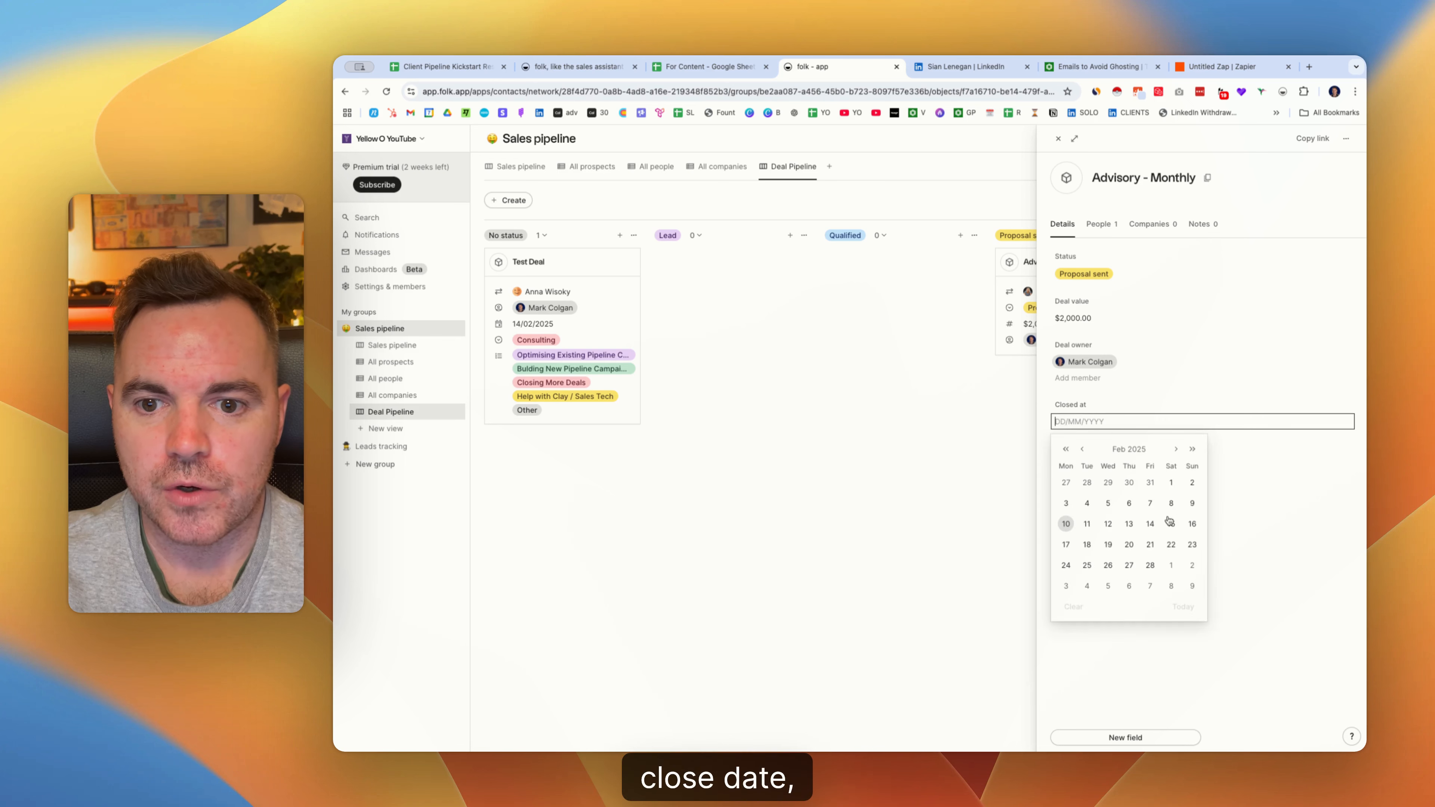
left_click(1129, 545)
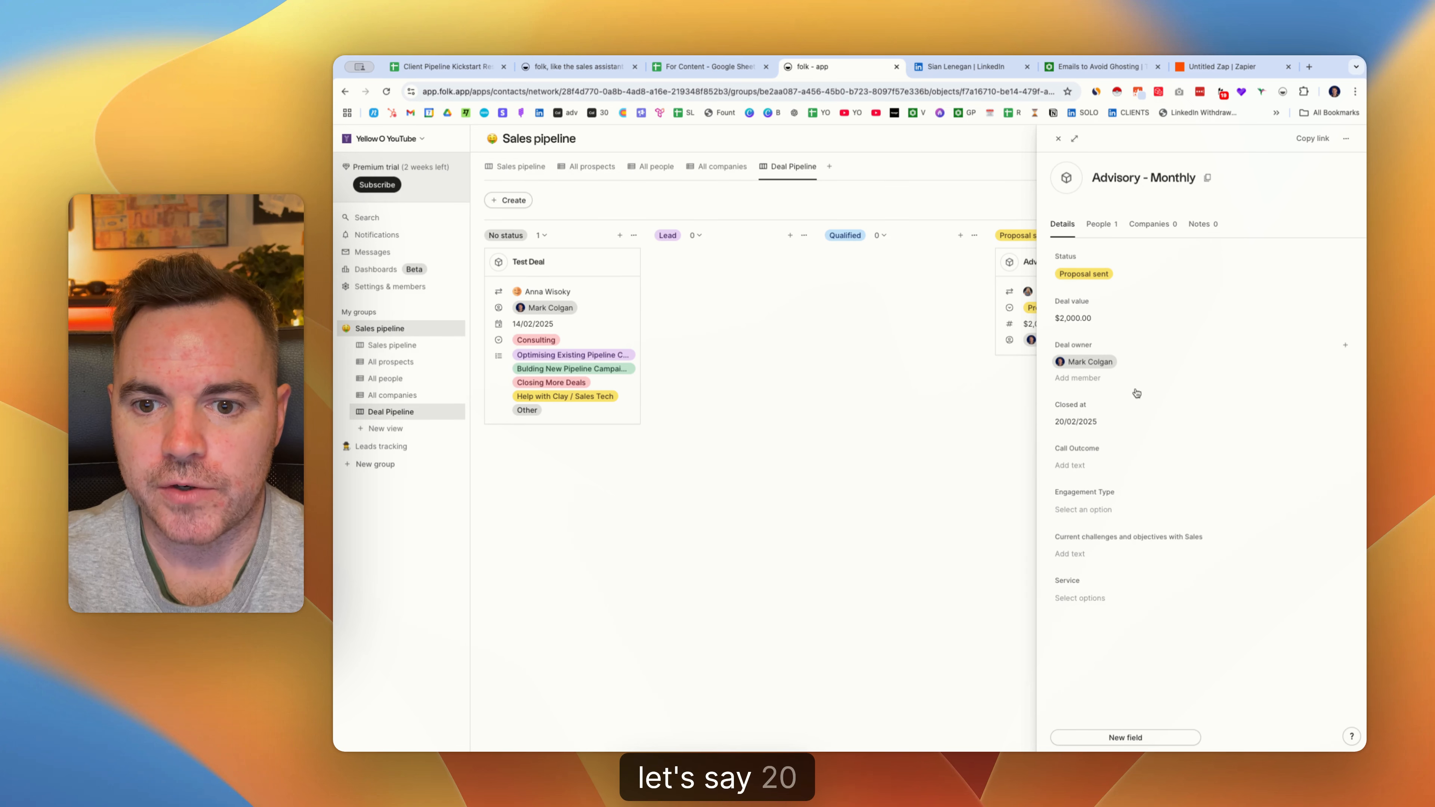
left_click(1071, 464)
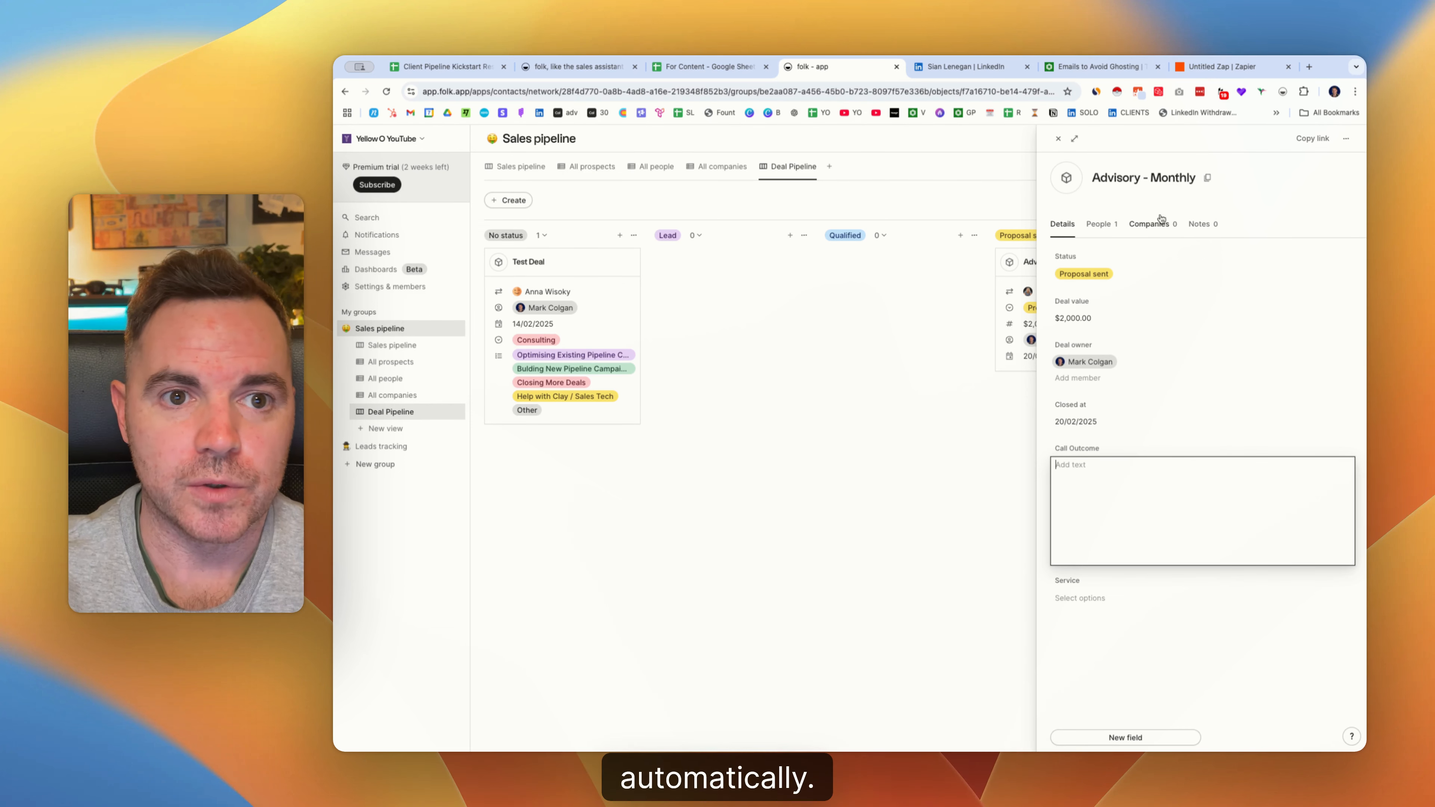
left_click(1059, 140)
left_click(1059, 140)
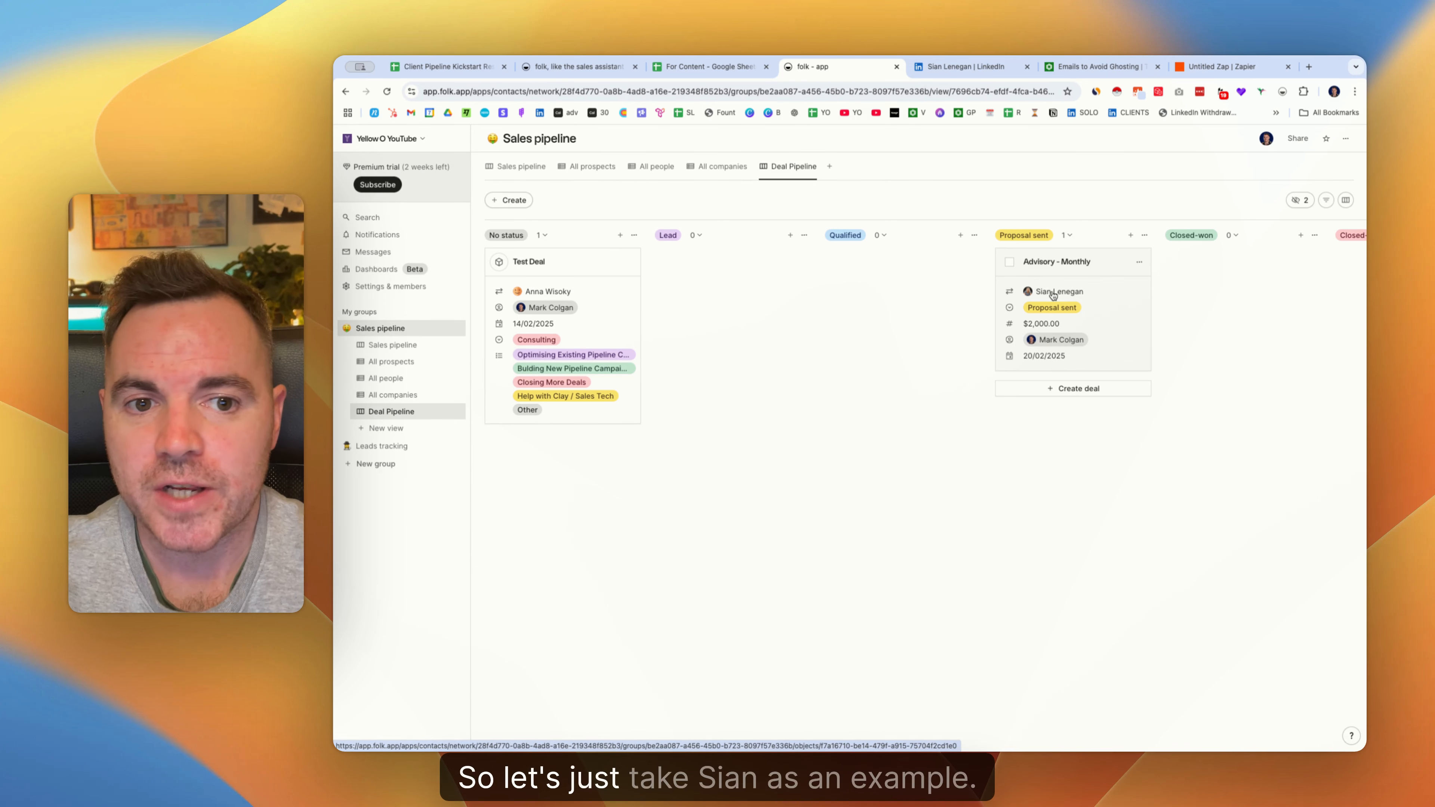
Open the deal's linked contact record and show its reminders.
left_click(1056, 263)
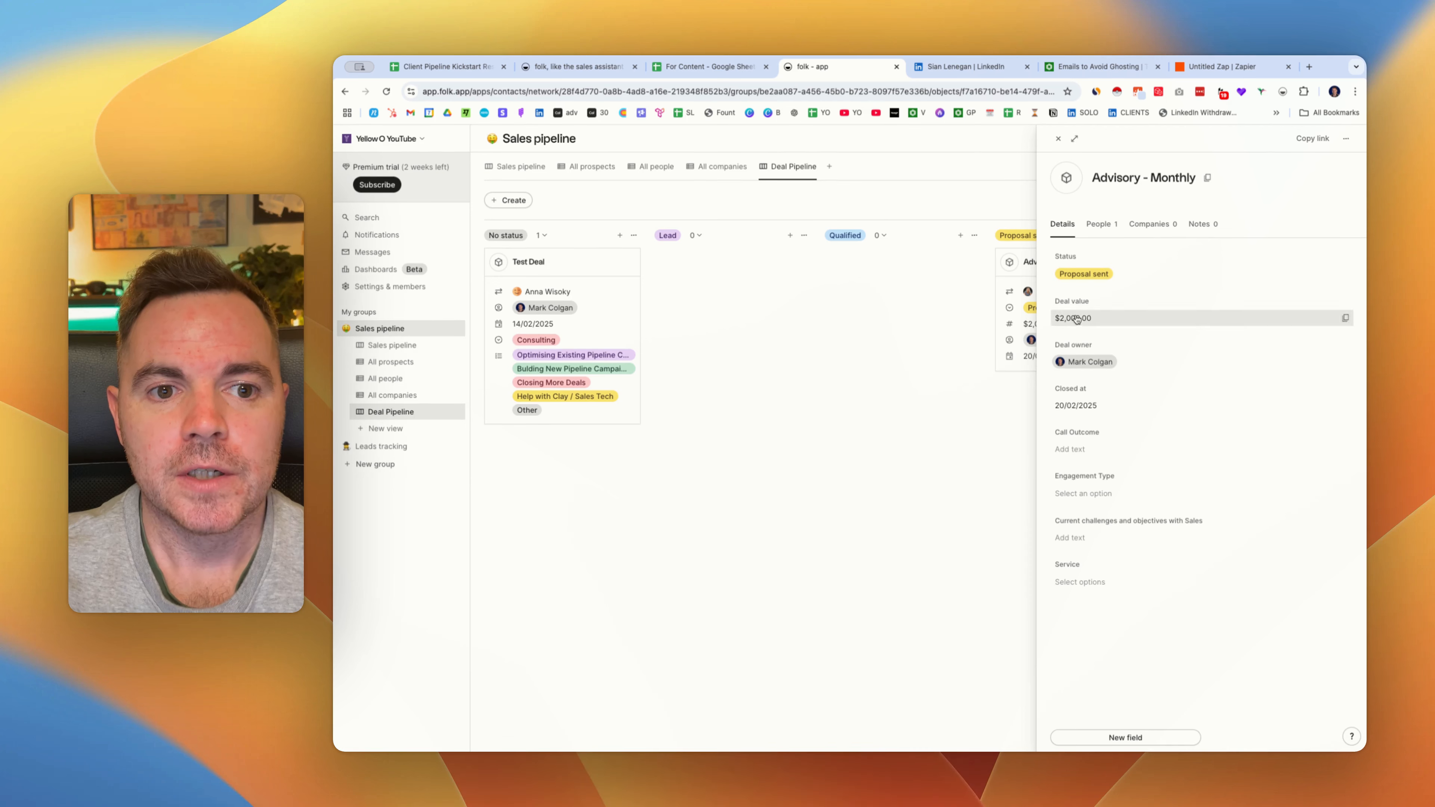
left_click(1099, 225)
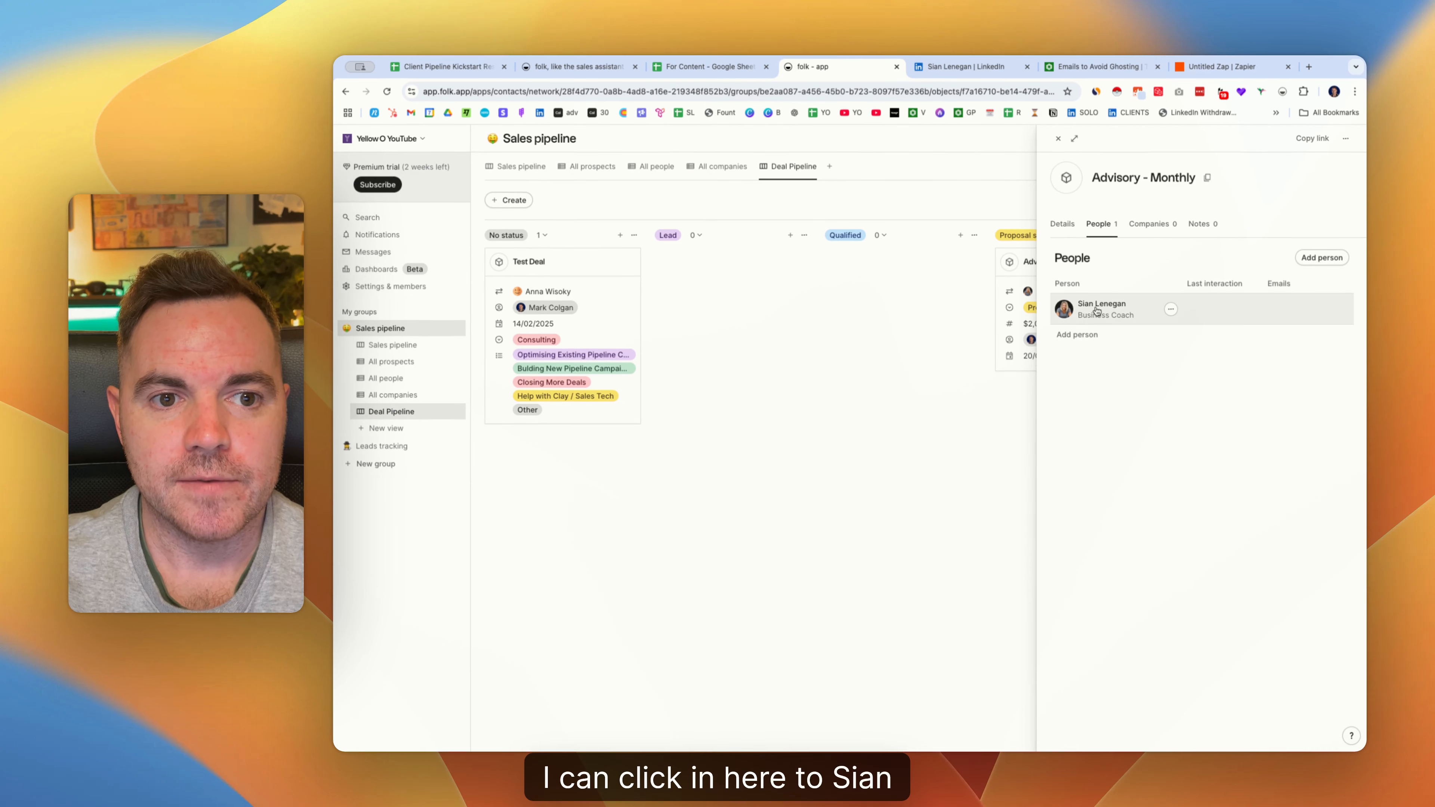
left_click(1070, 309)
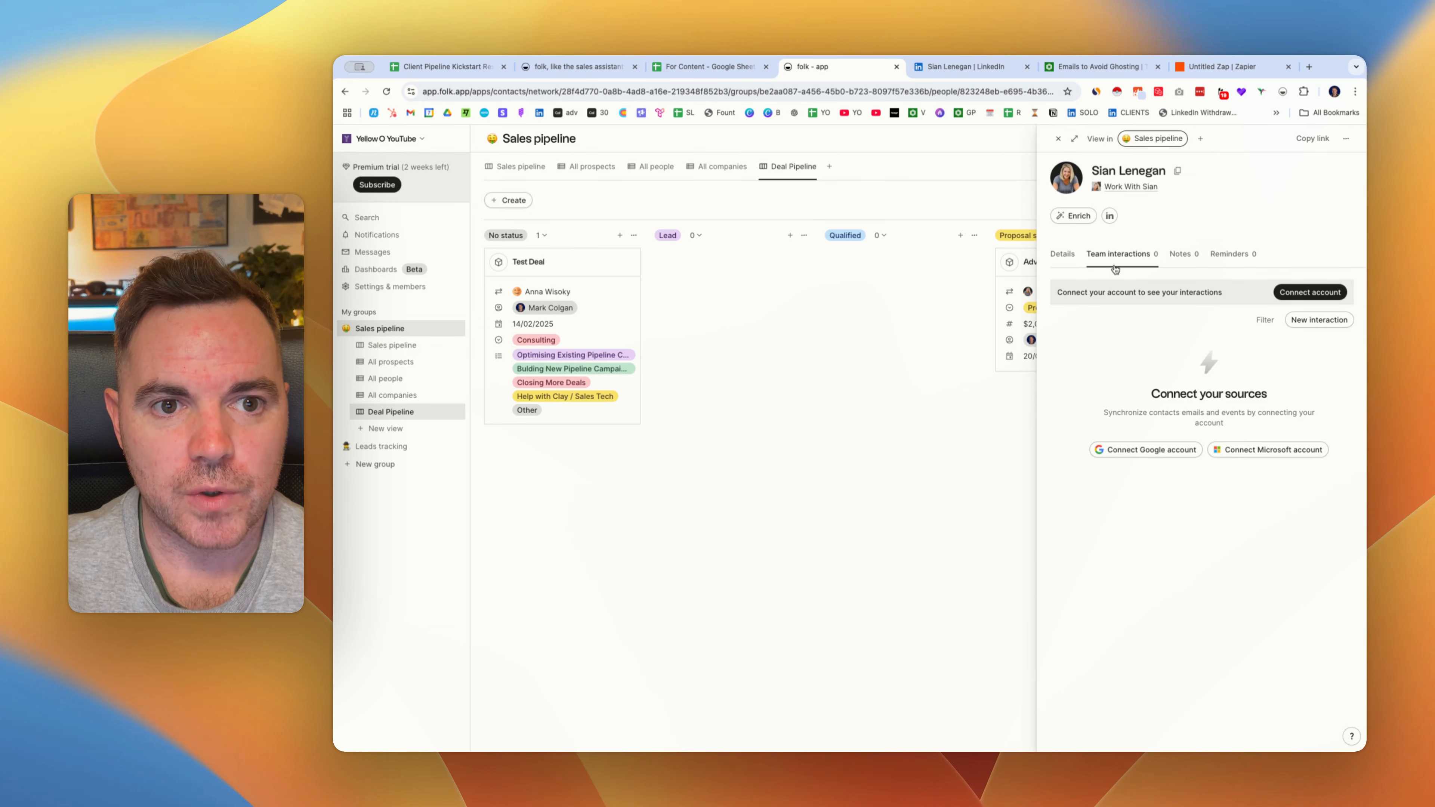
left_click(1231, 254)
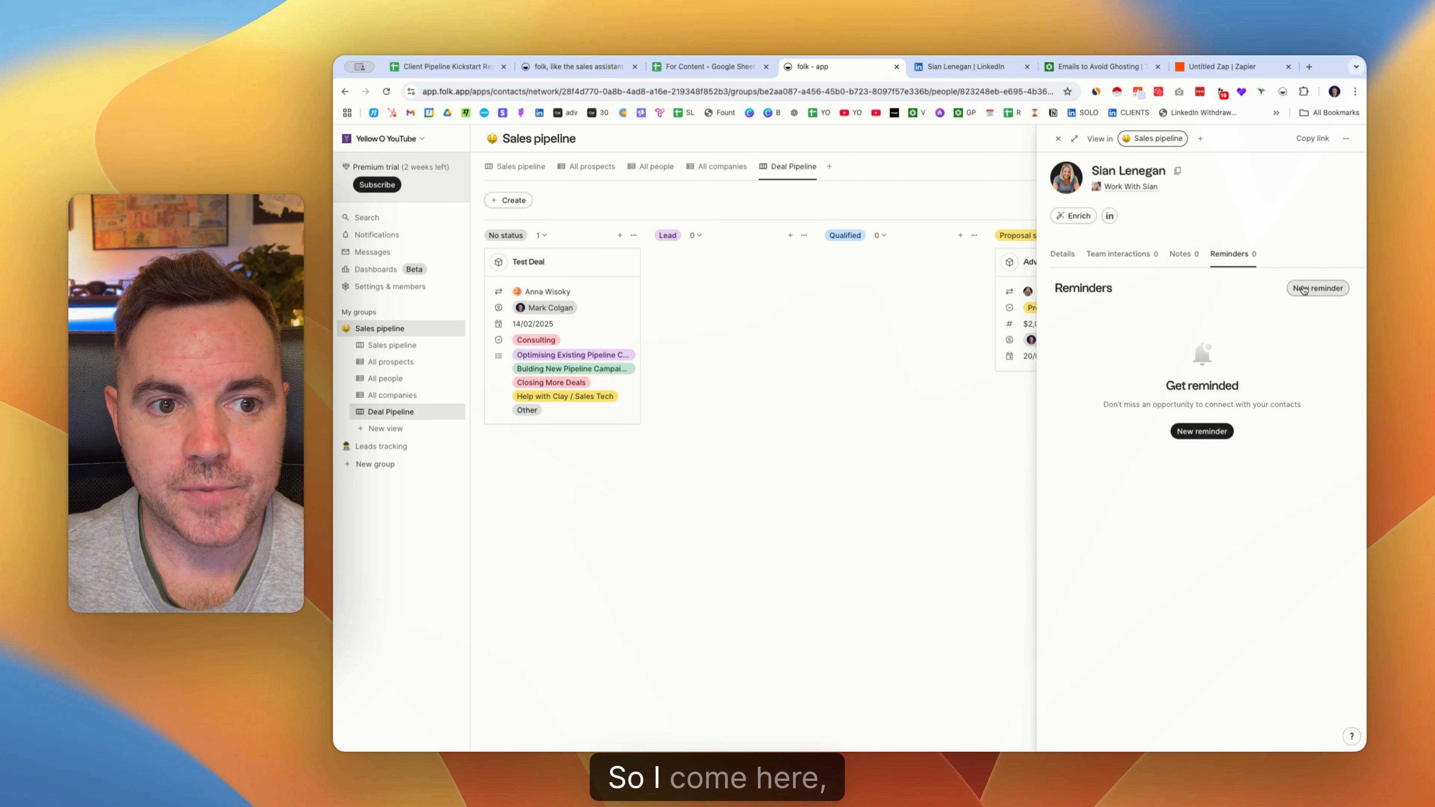
Create a reminder to send the contact the testimonials, due 13/02/2025.
left_click(1318, 288)
left_click(797, 355)
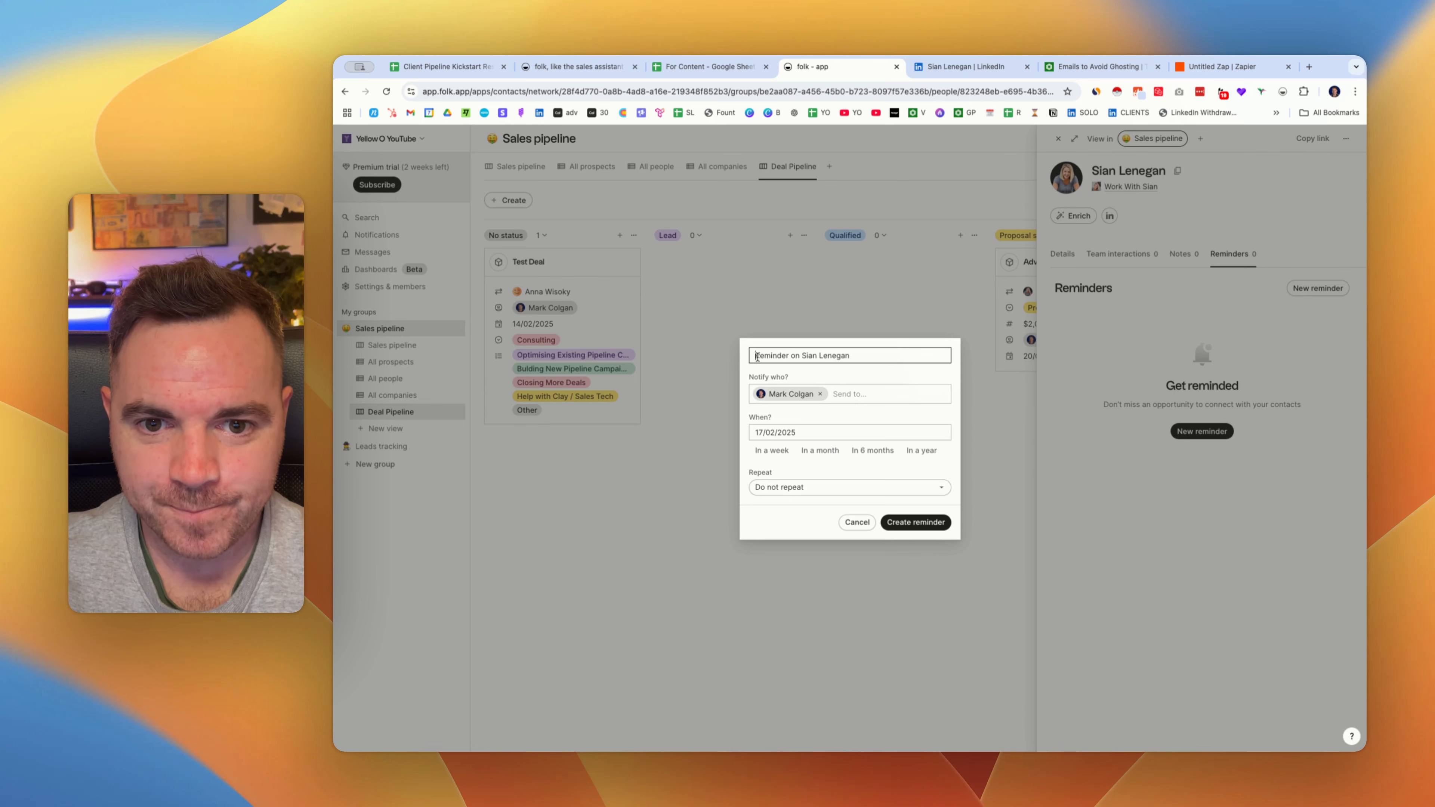
type("d Sian the")
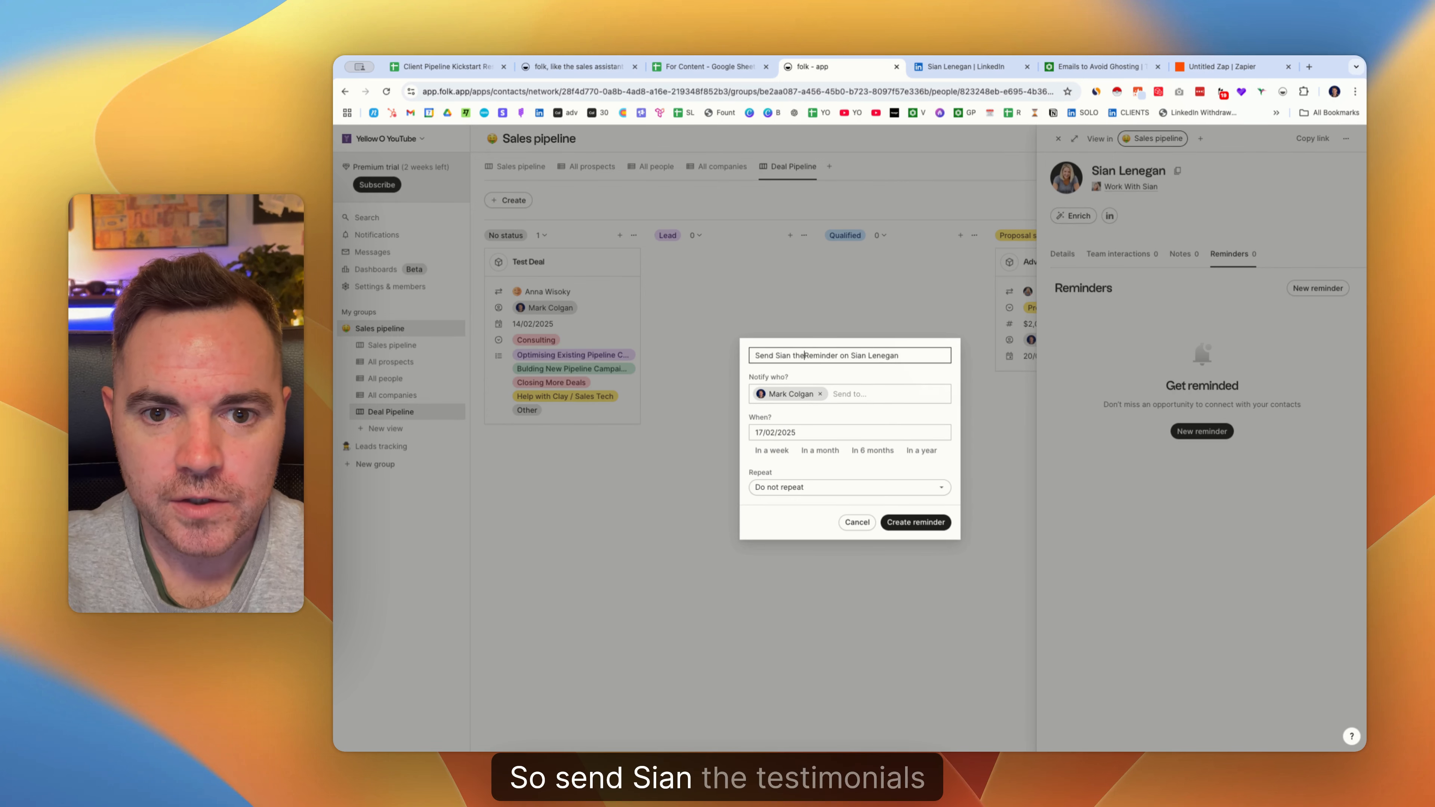
type(" testima")
key("BackSpace")
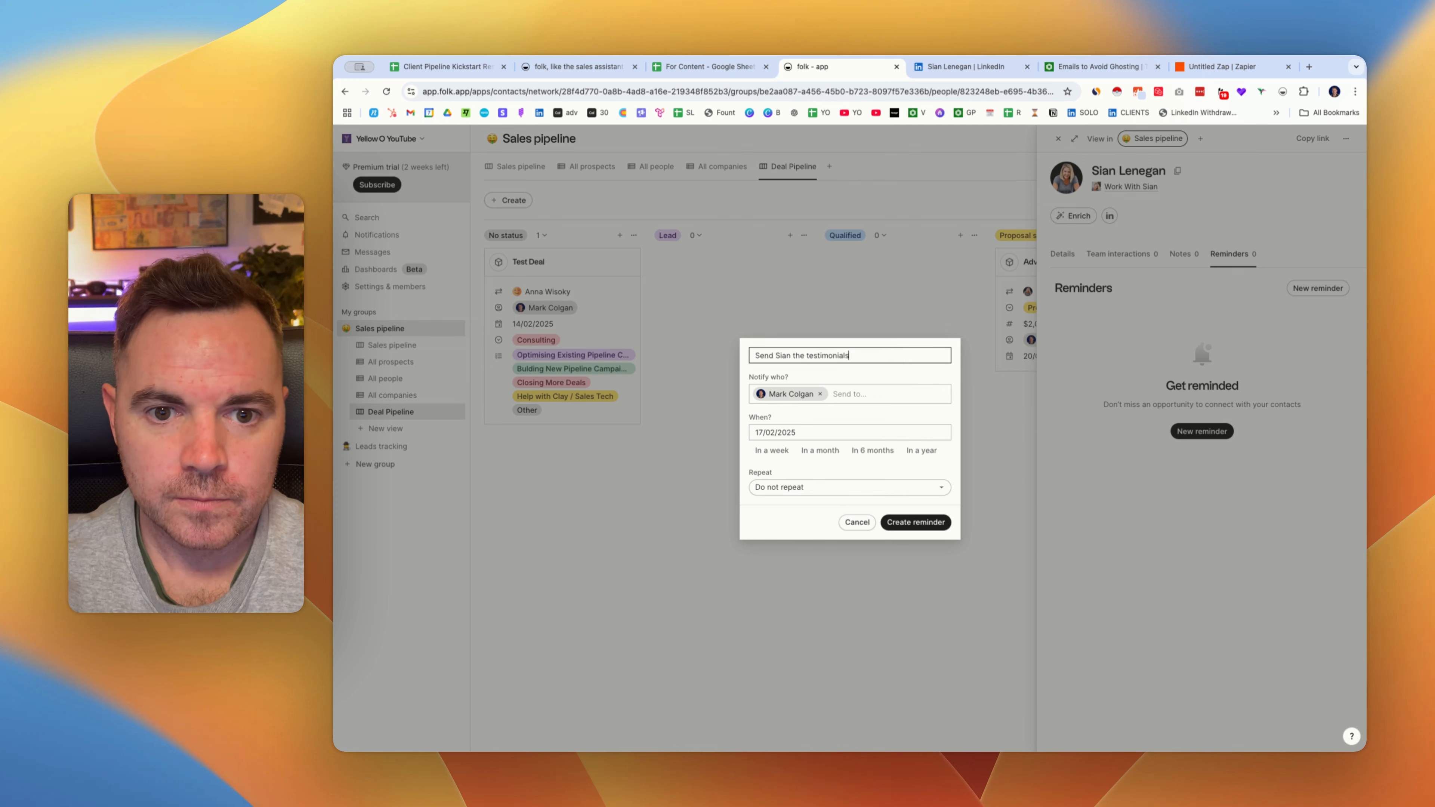
left_click(772, 433)
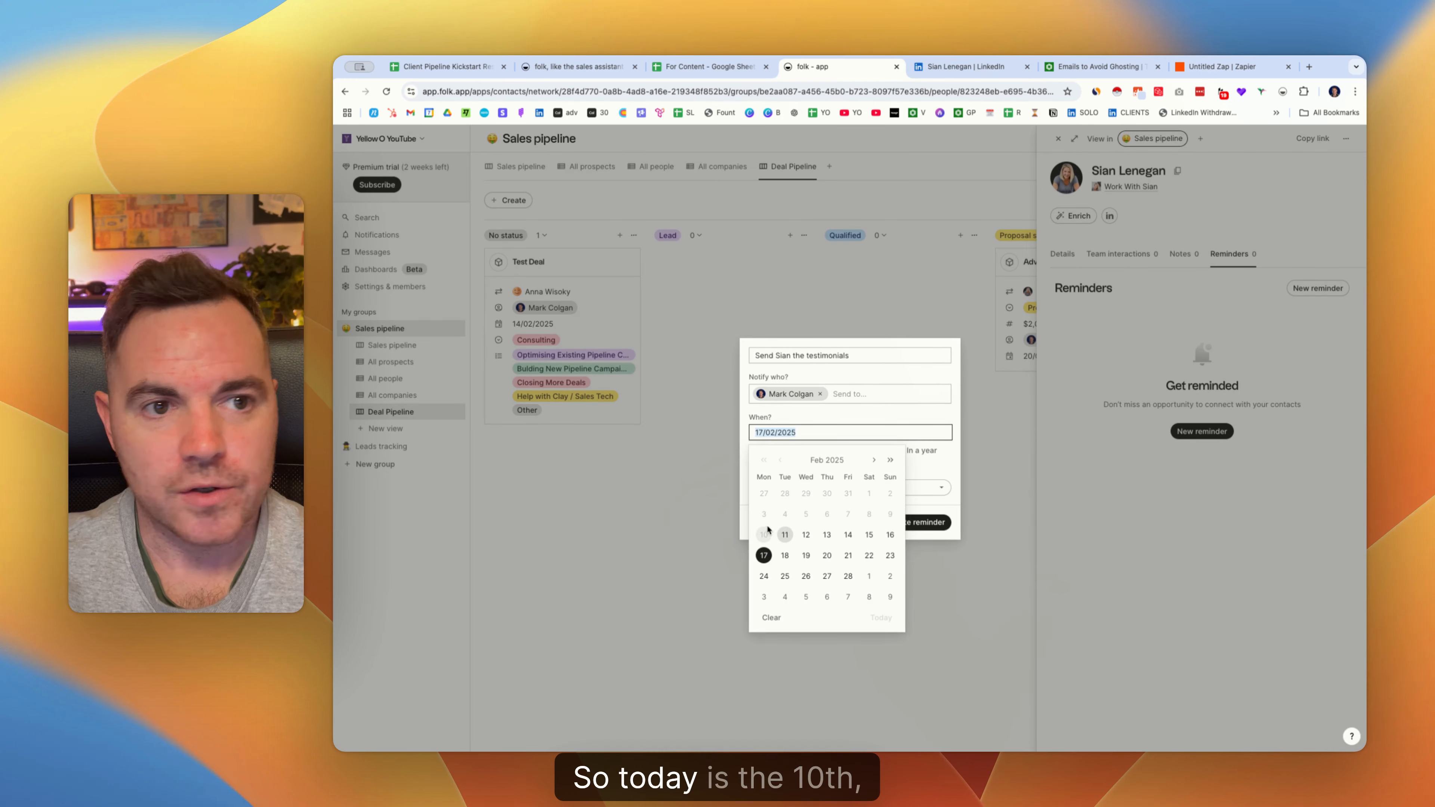
left_click(826, 536)
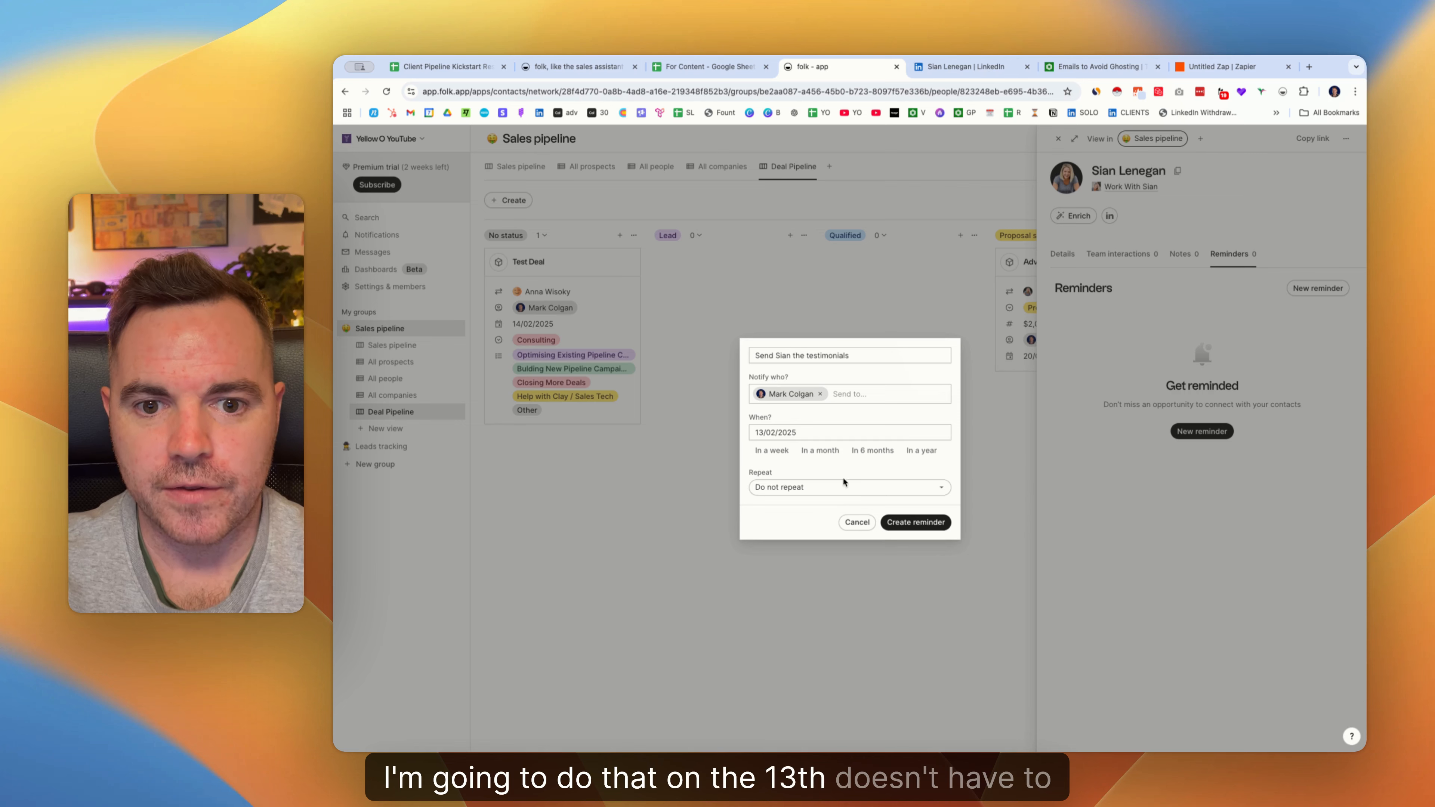
left_click(916, 521)
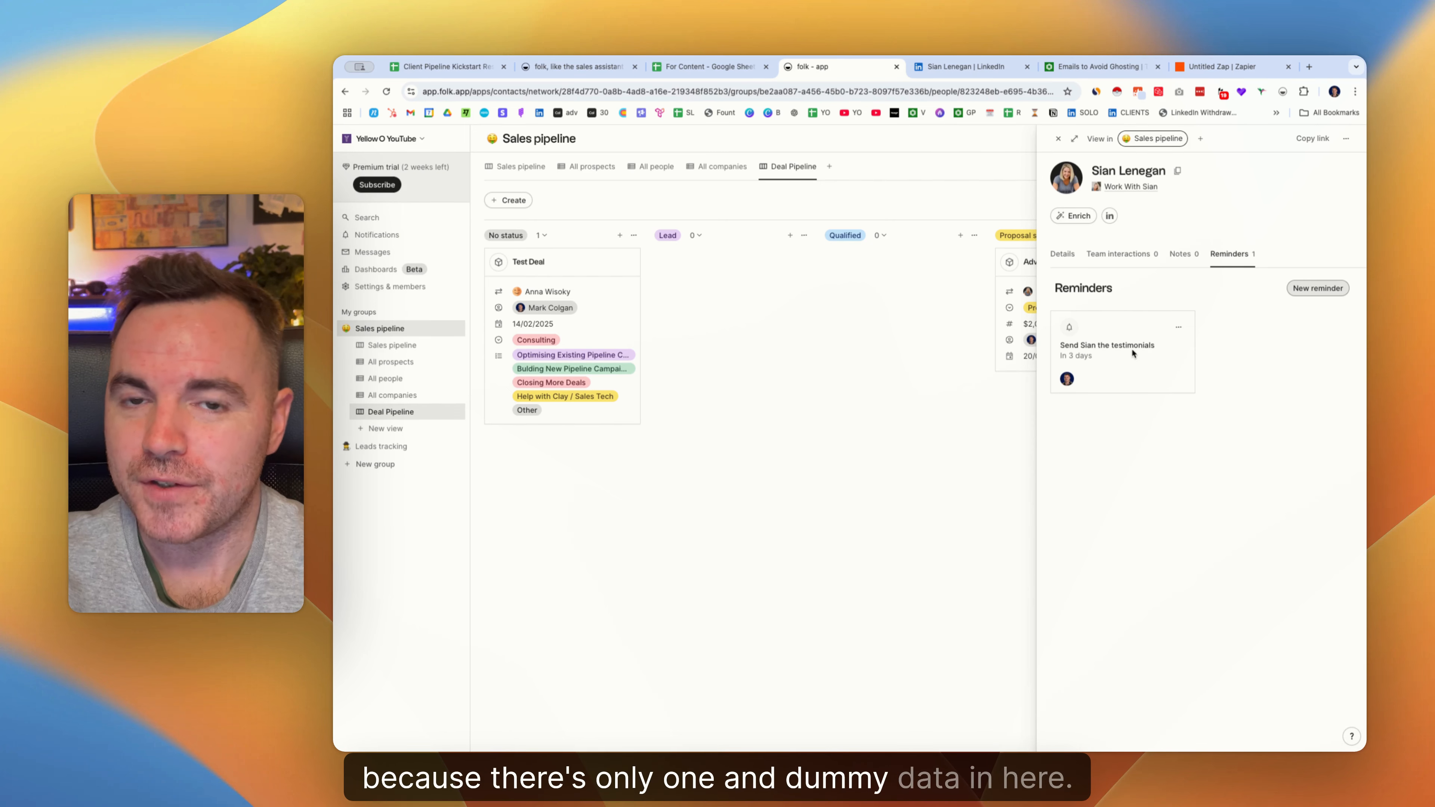
Show Upcoming reminders in Notifications and open the testimonials reminder's contact, leaving the reminder intact.
left_click(390, 238)
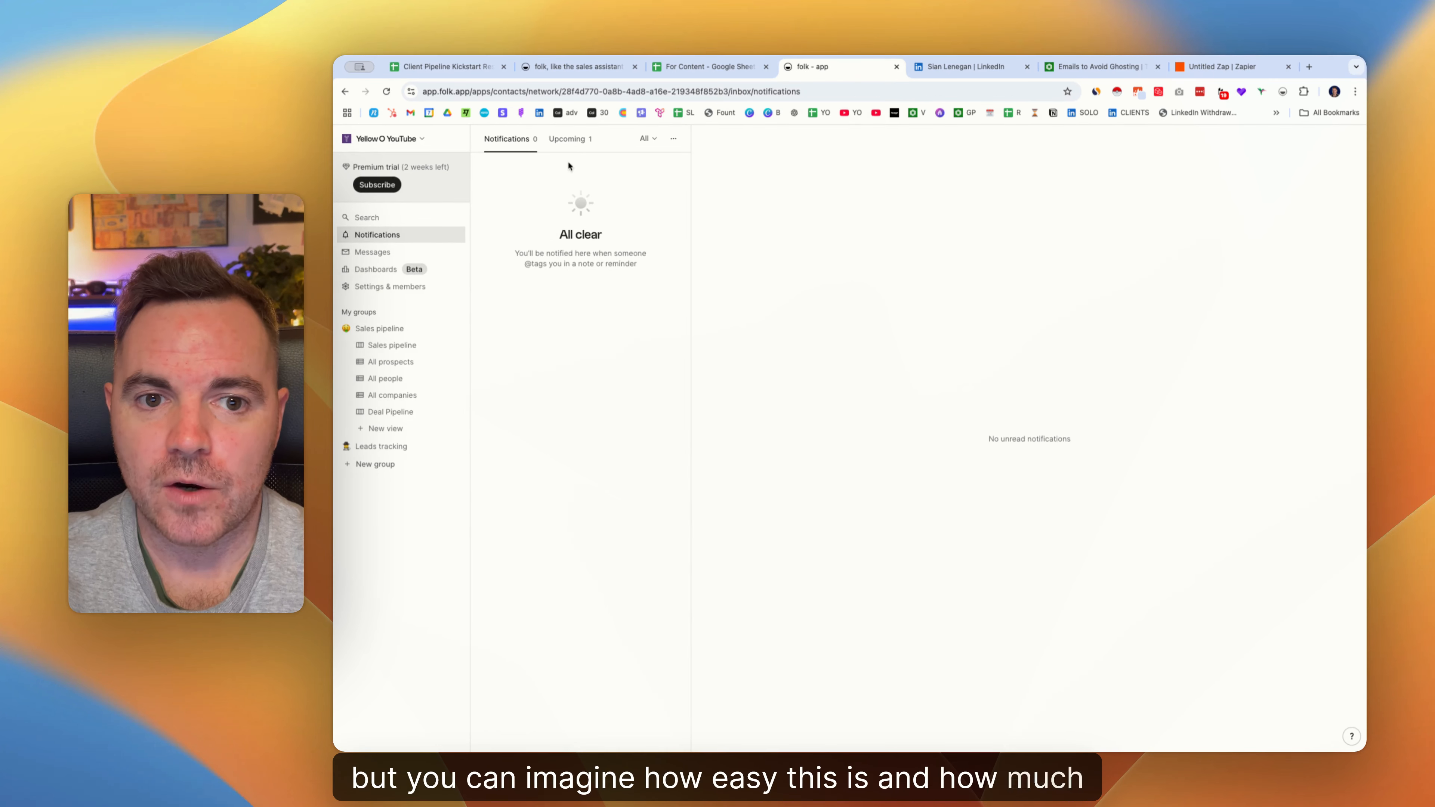
left_click(568, 139)
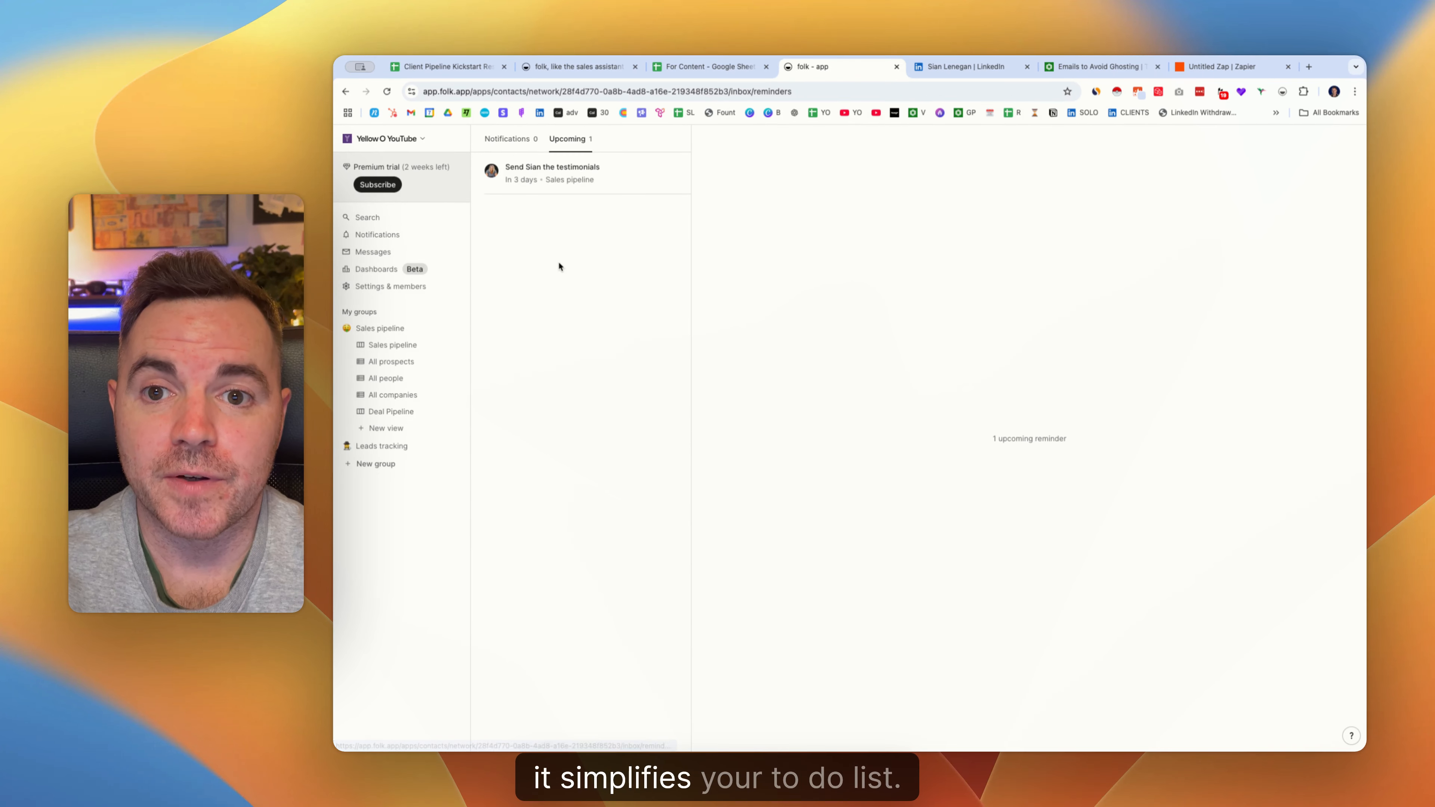
left_click(620, 194)
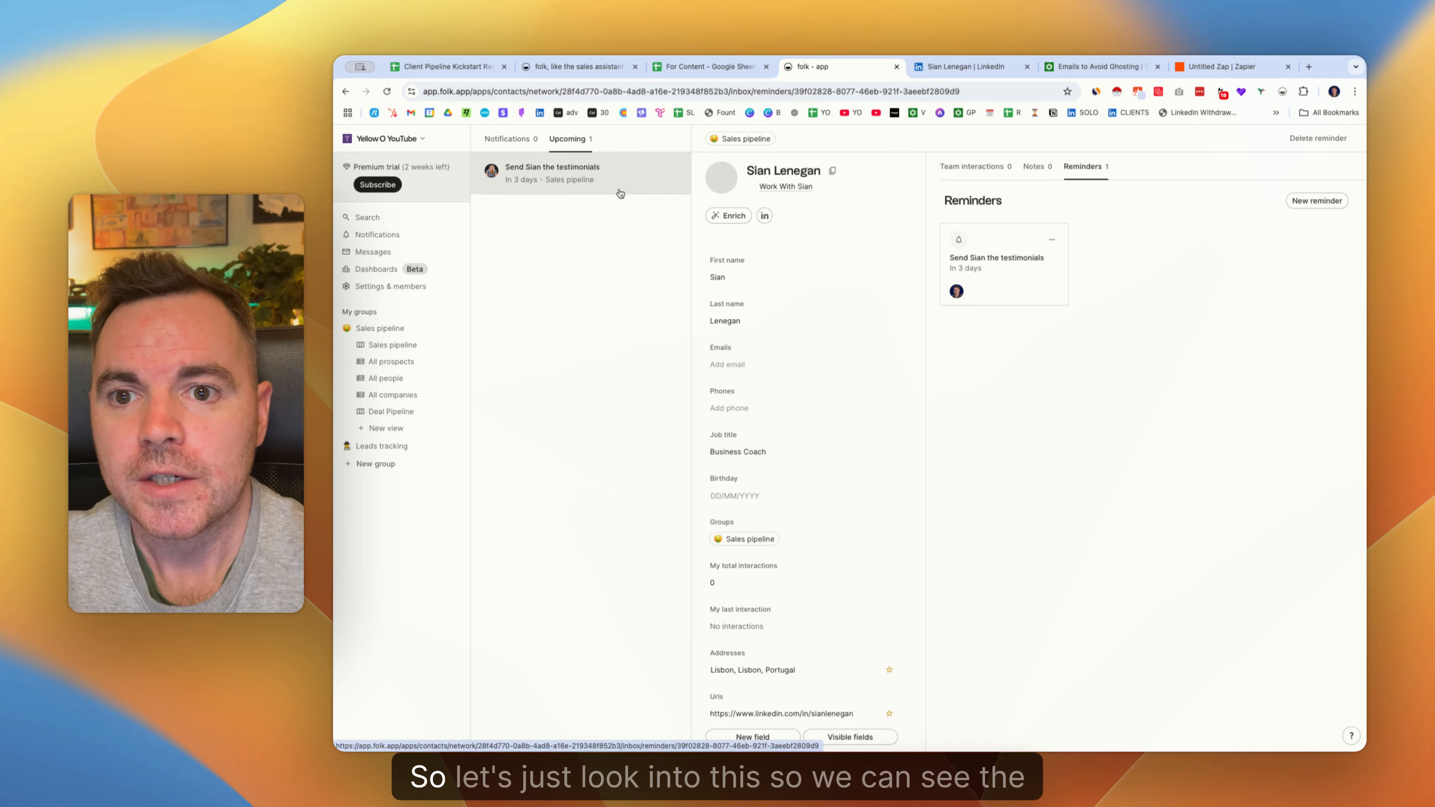
left_click(1053, 240)
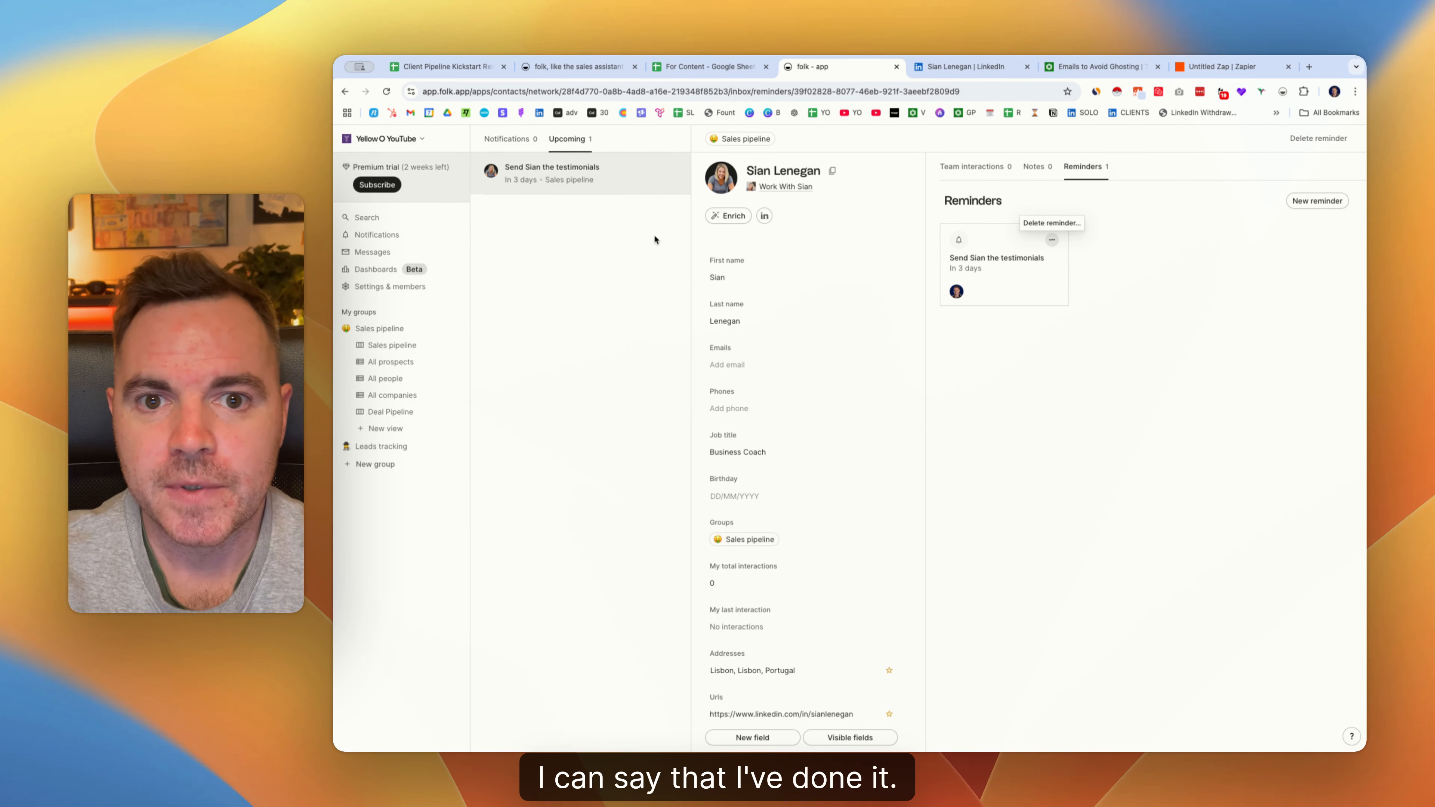
left_click(747, 219)
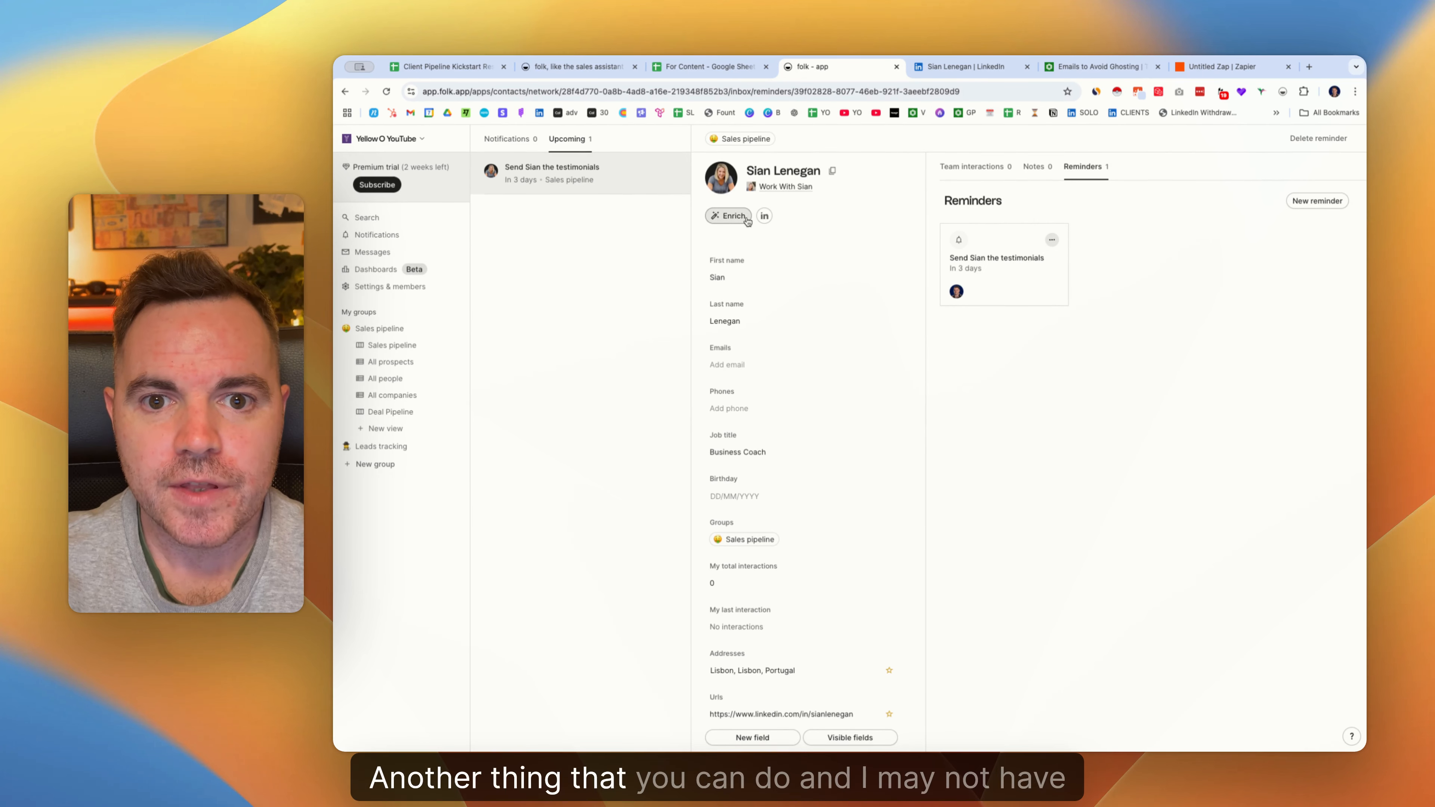
Save the contact's e-mail address on their record and try composing an e-mail to it.
left_click(734, 365)
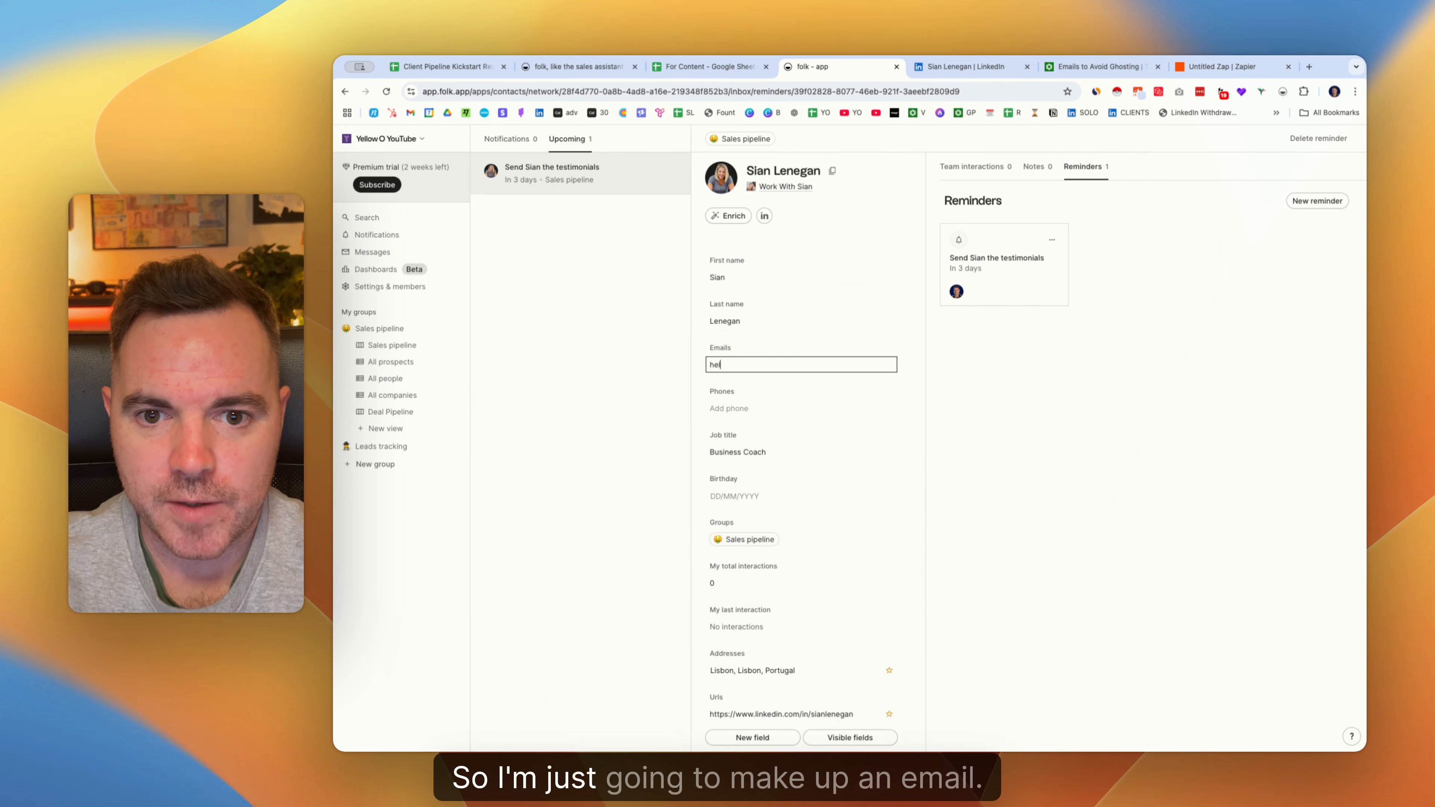
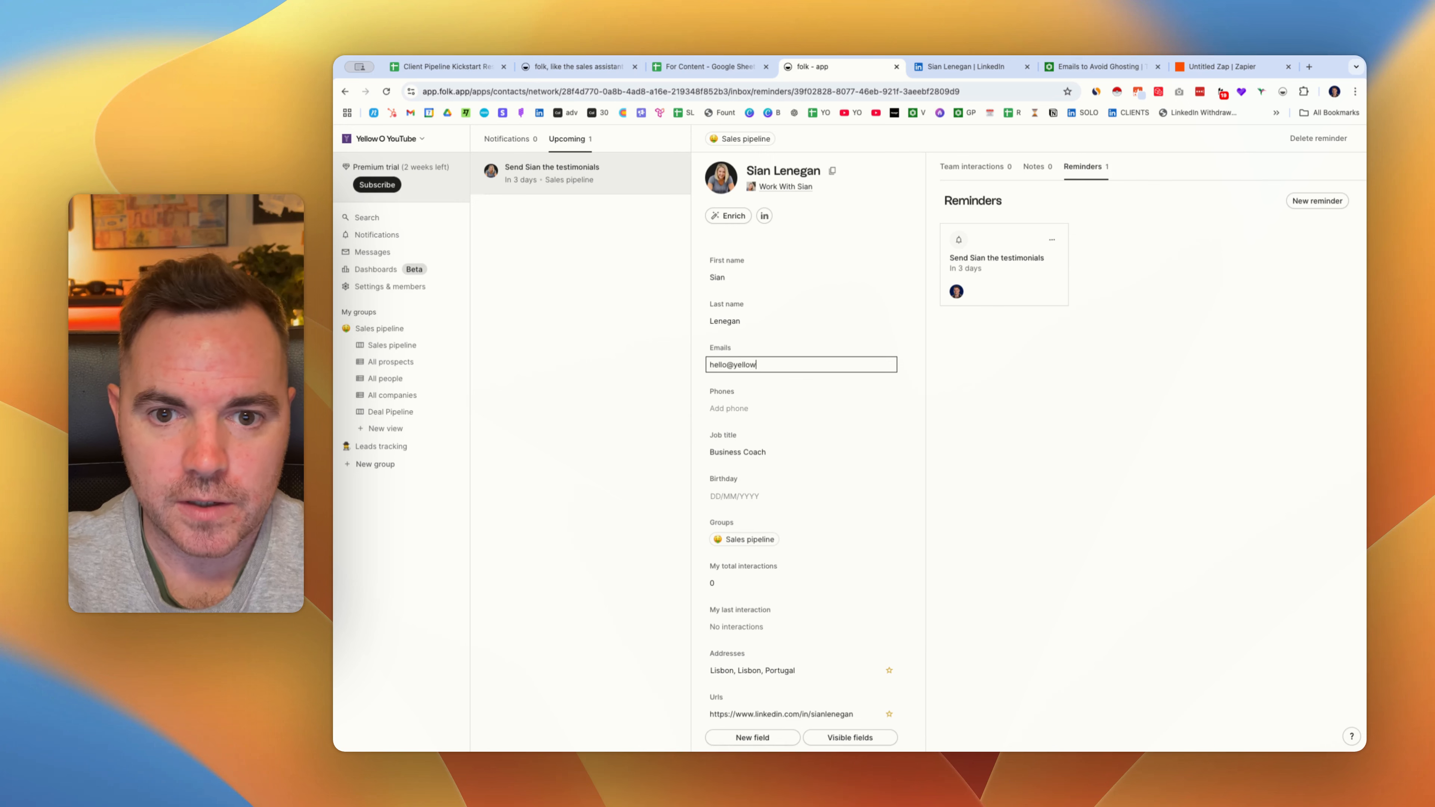
key("Return")
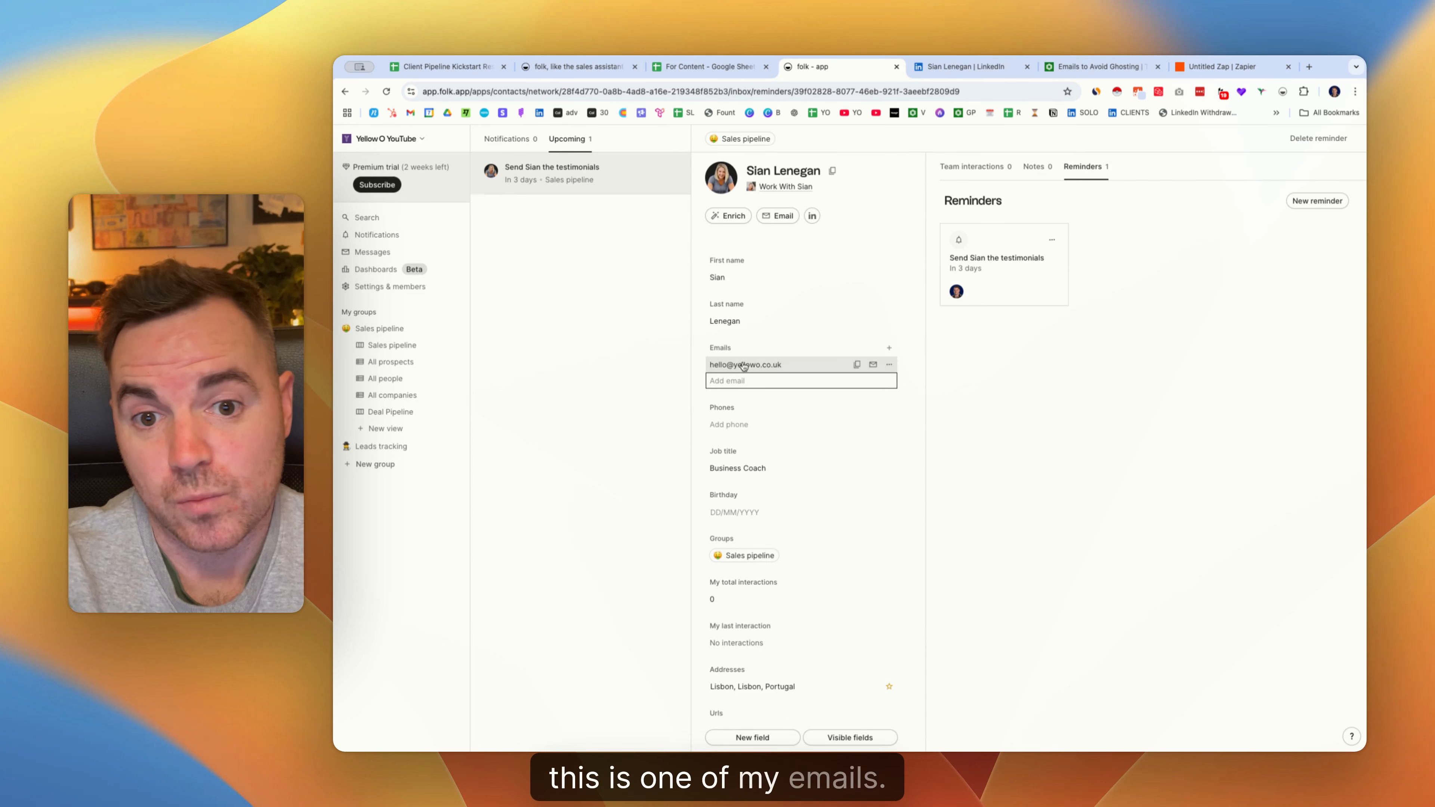
left_click(872, 365)
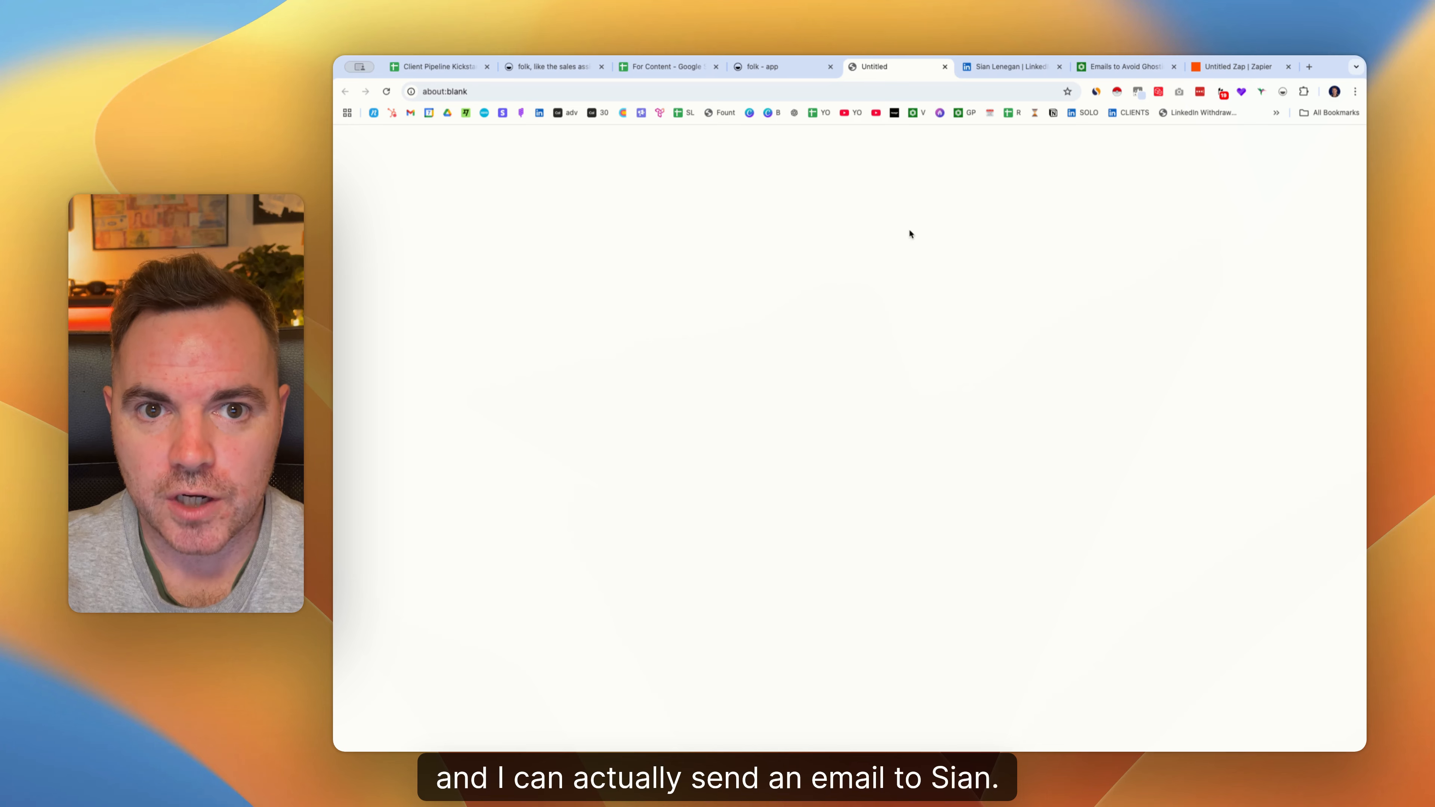
Start a new message template under Messages > Templates, beginning the name with 'Ghosting'.
left_click(943, 66)
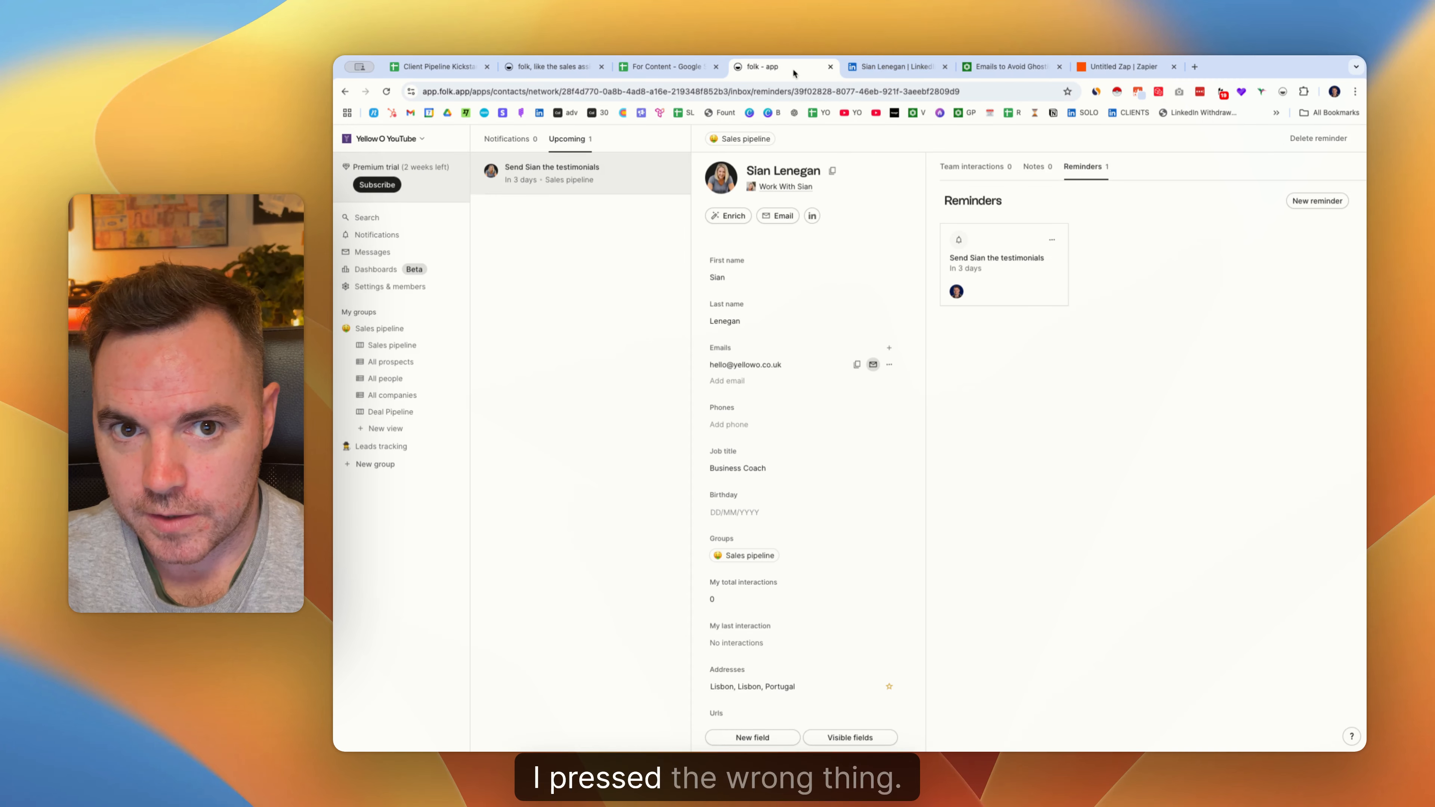
left_click(369, 254)
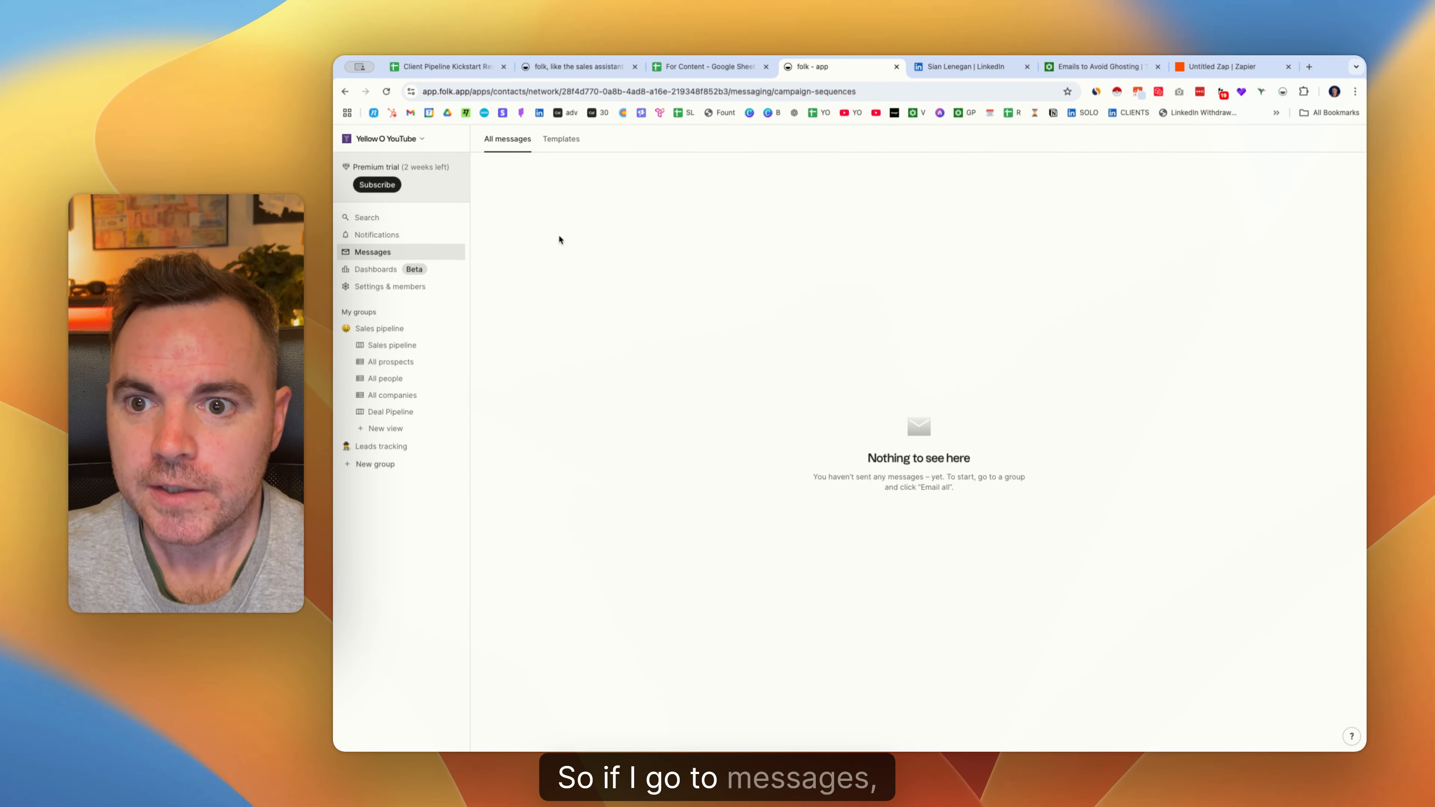
left_click(562, 140)
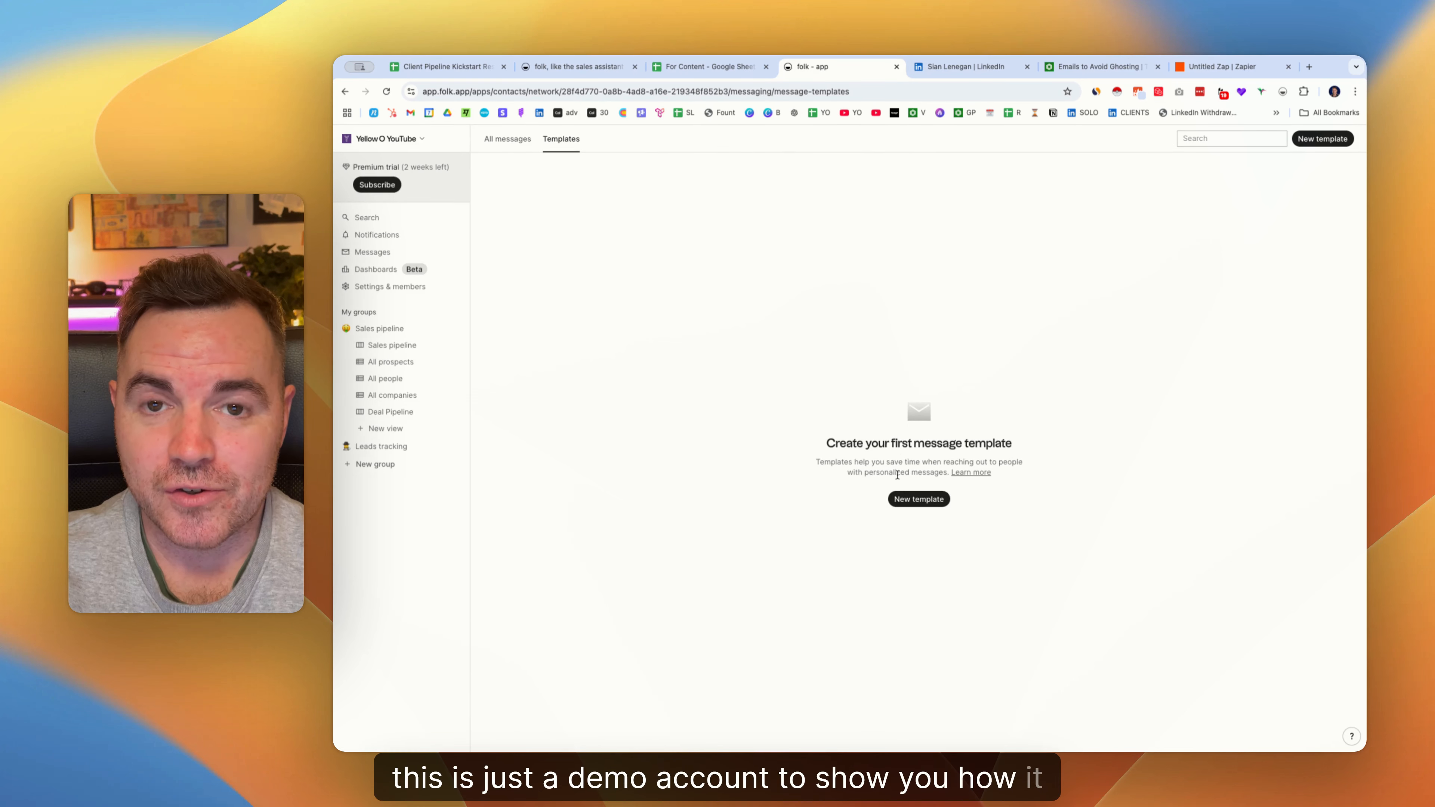
left_click(919, 499)
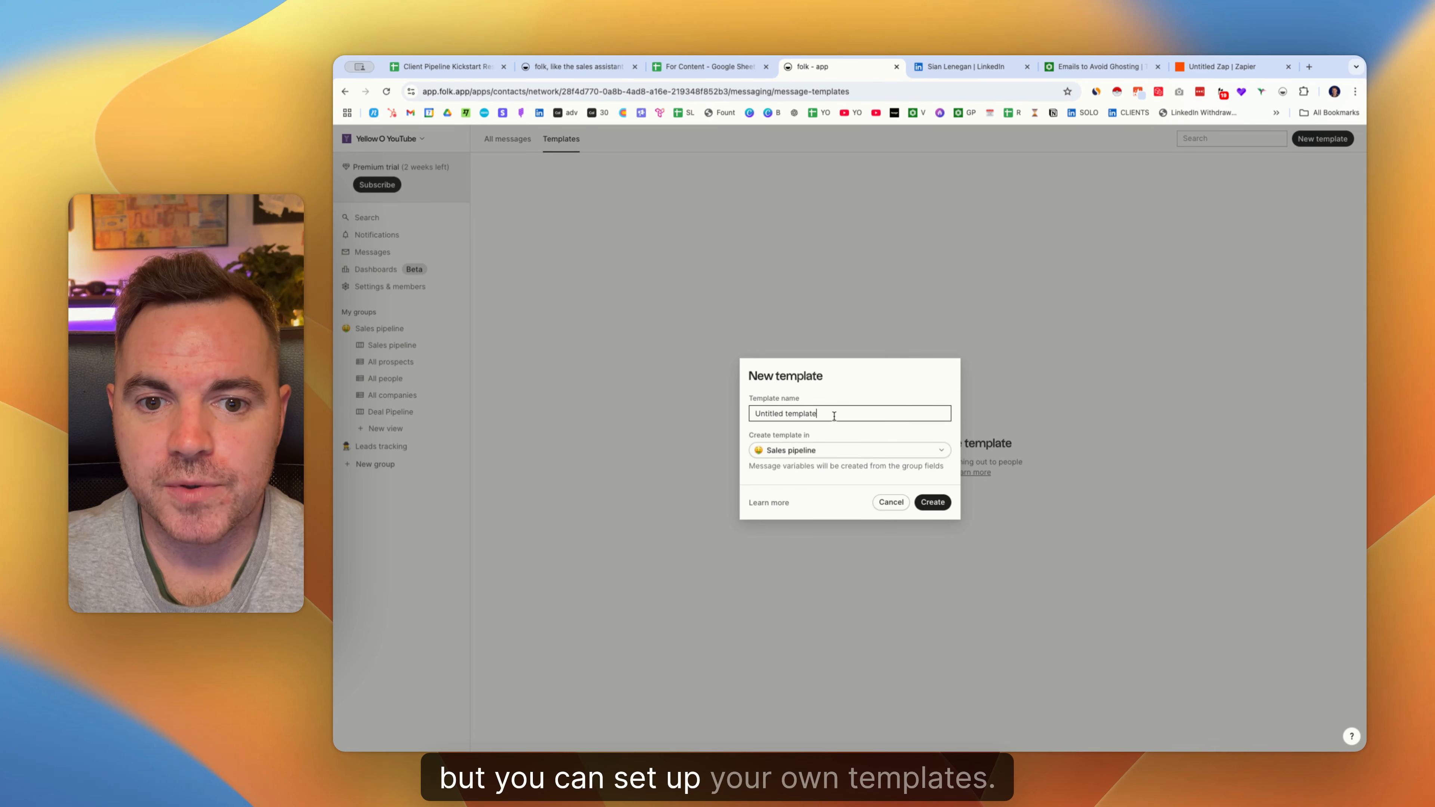
type("Ghosting")
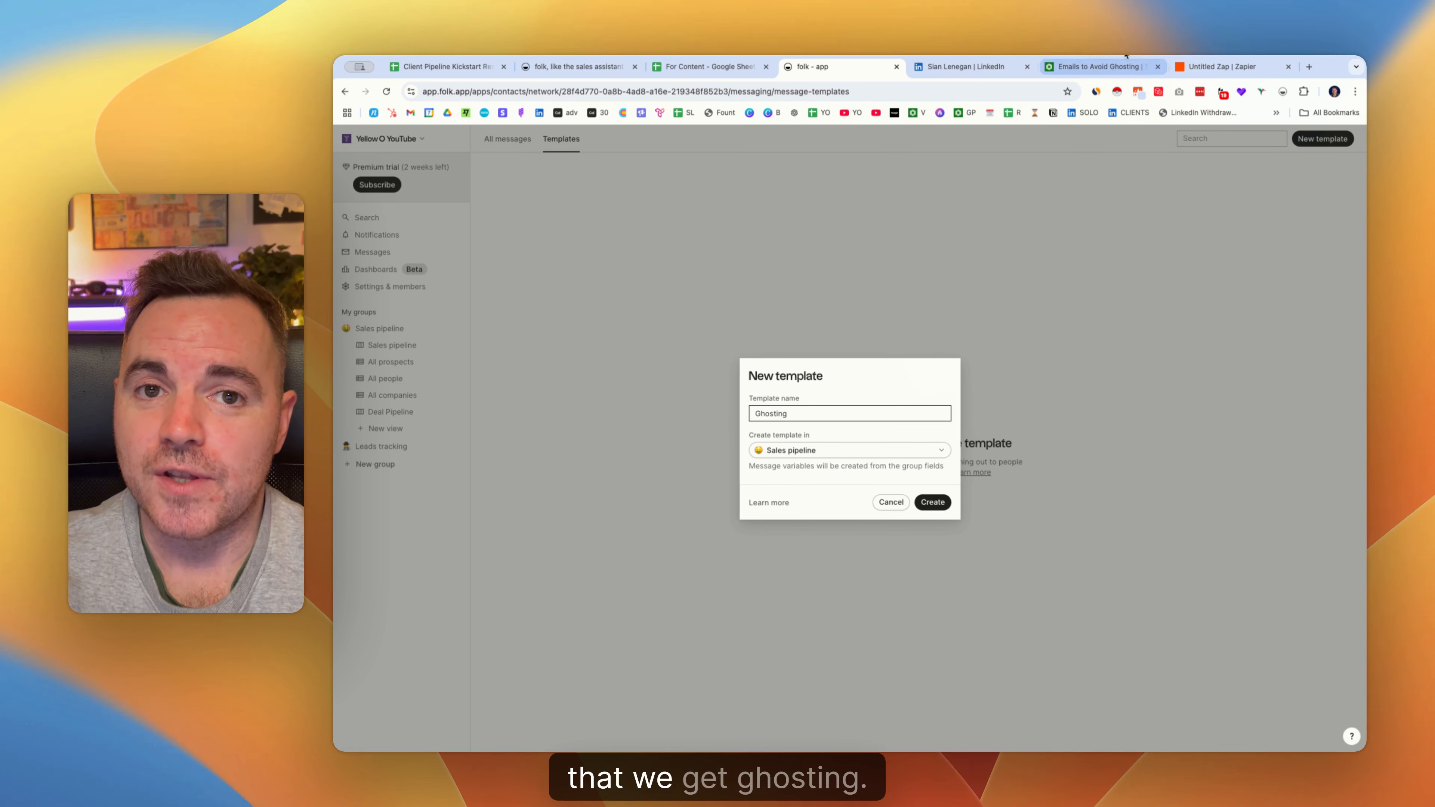
Copy the still-interest example e-mail and create the template named 'Ghosting - still interest'.
left_click(1096, 67)
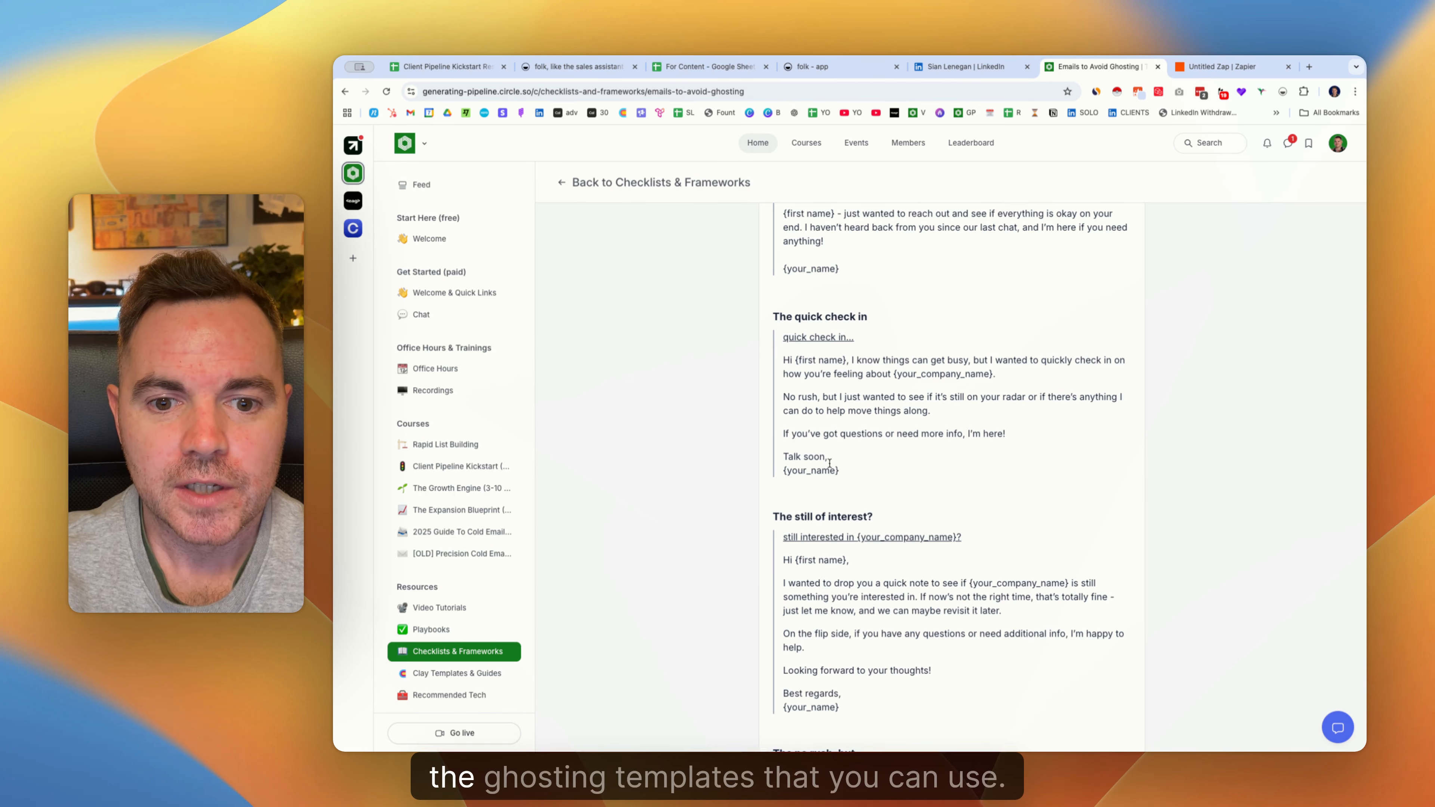
left_click_drag(784, 560, 940, 701)
key("super+c")
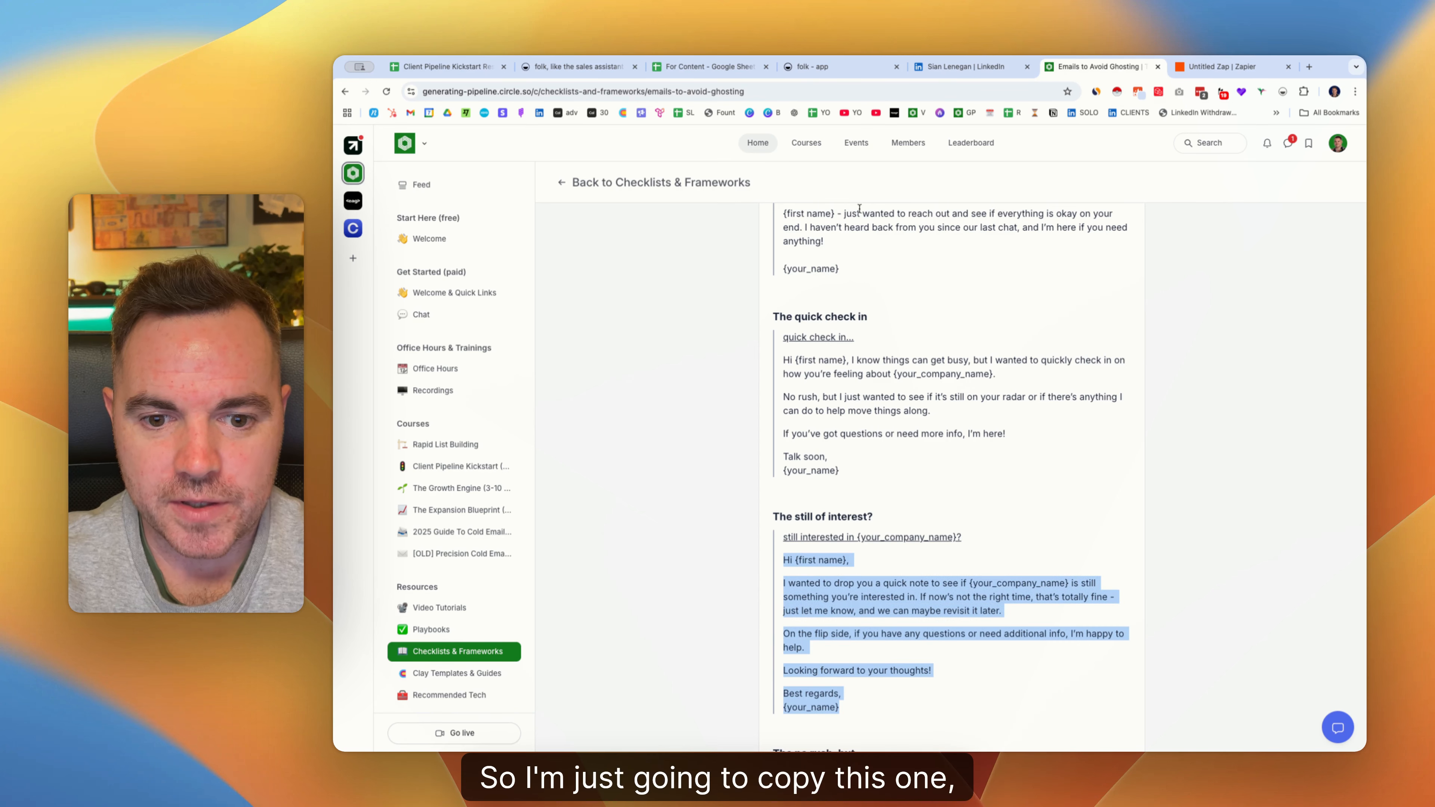
left_click(808, 66)
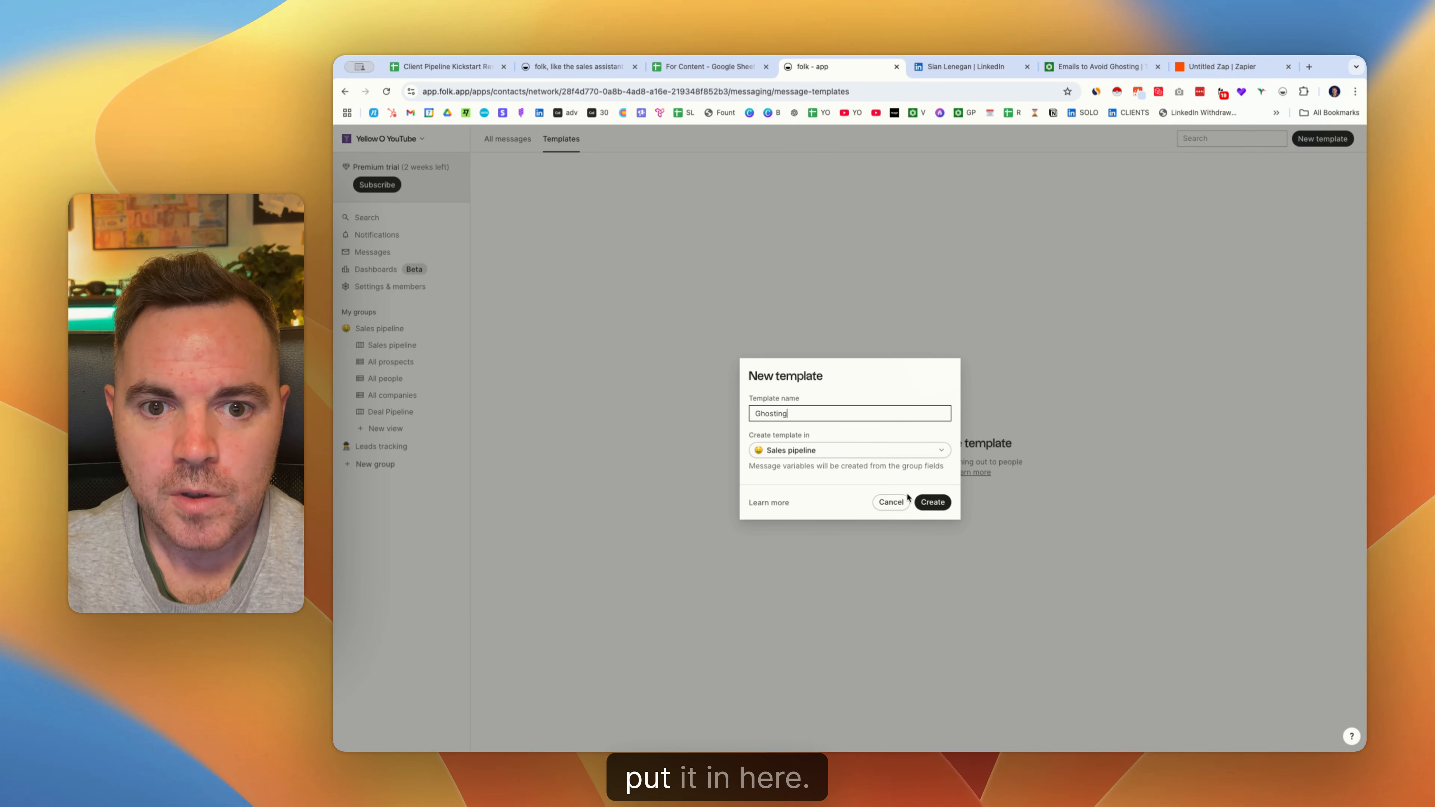
type("-")
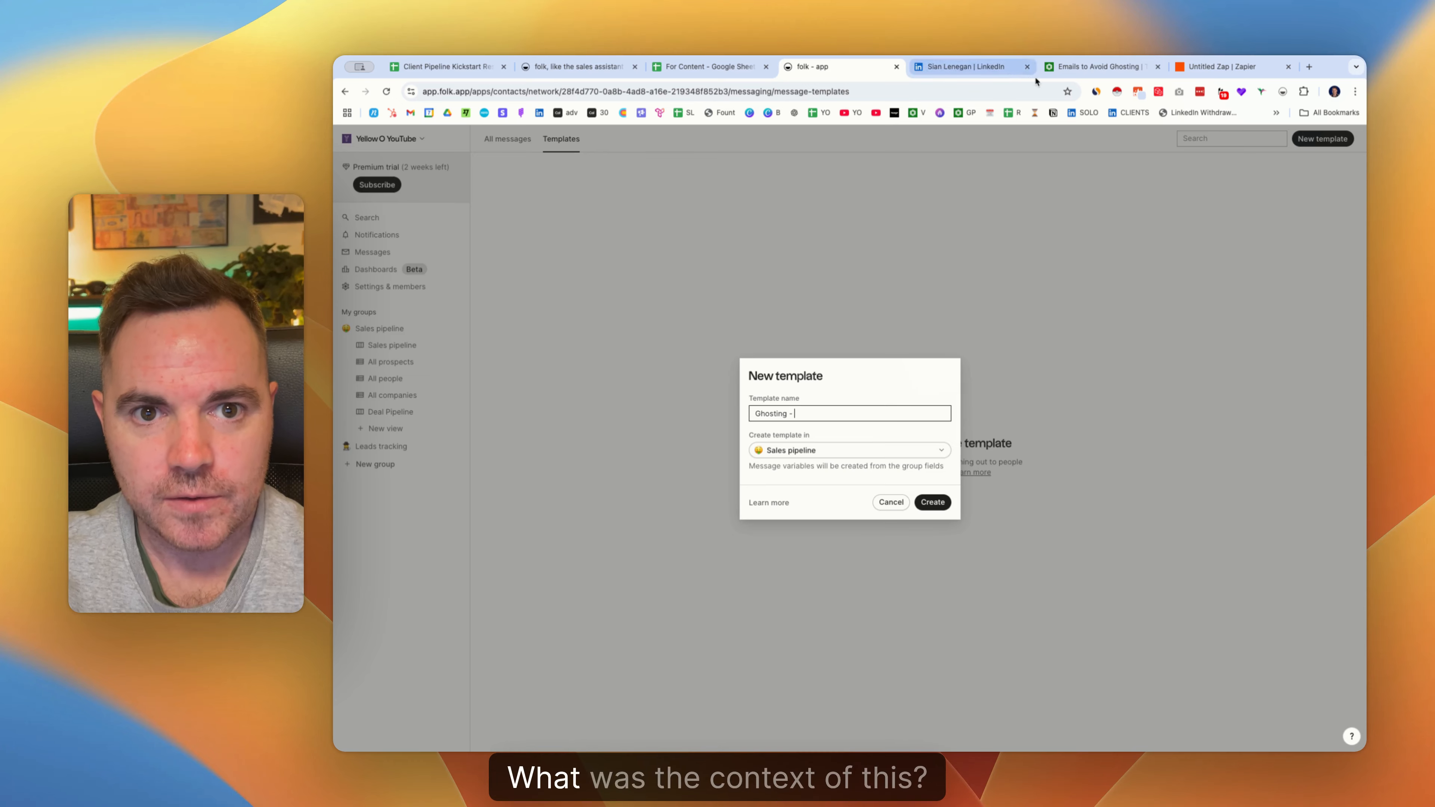
left_click(1052, 71)
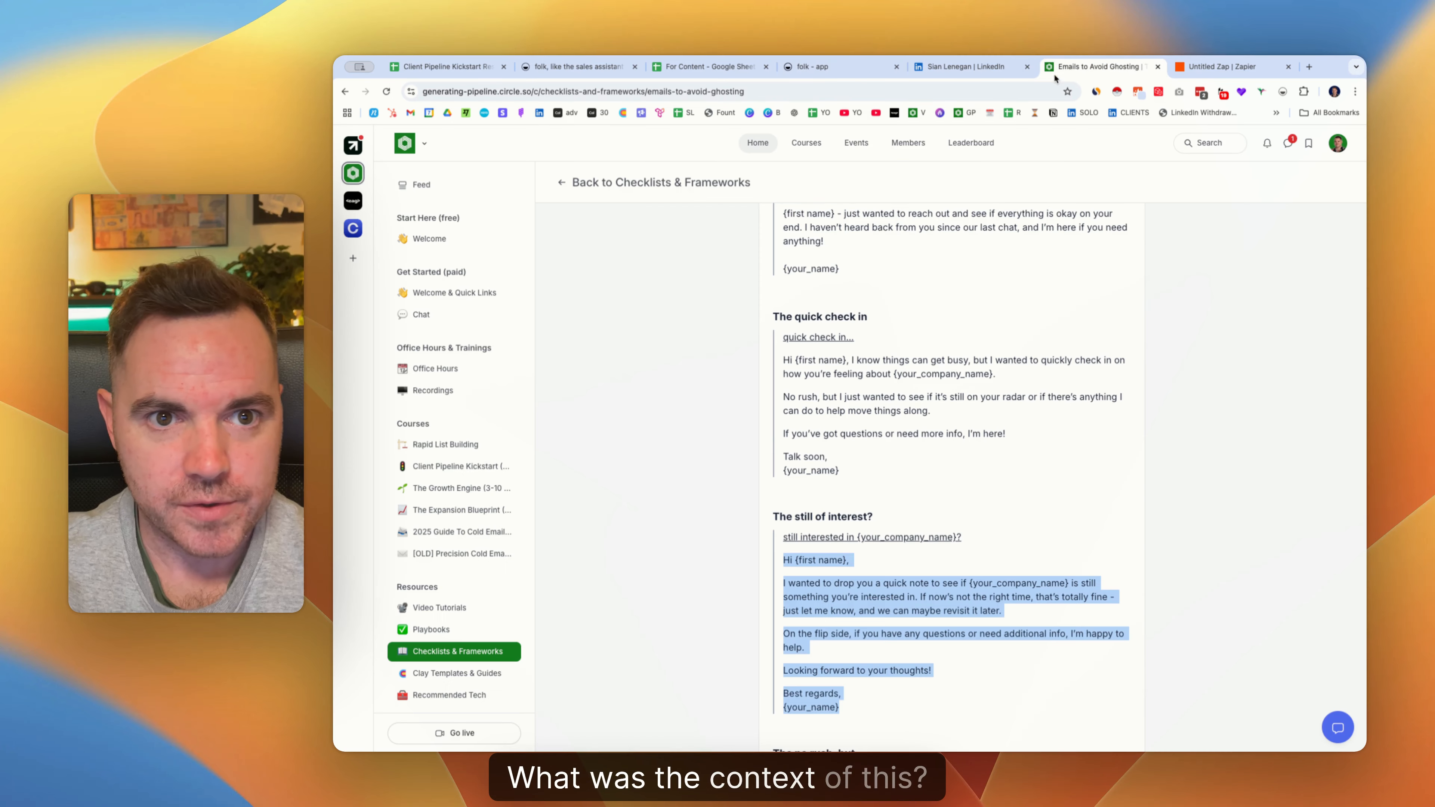
left_click(835, 71)
type("still interest")
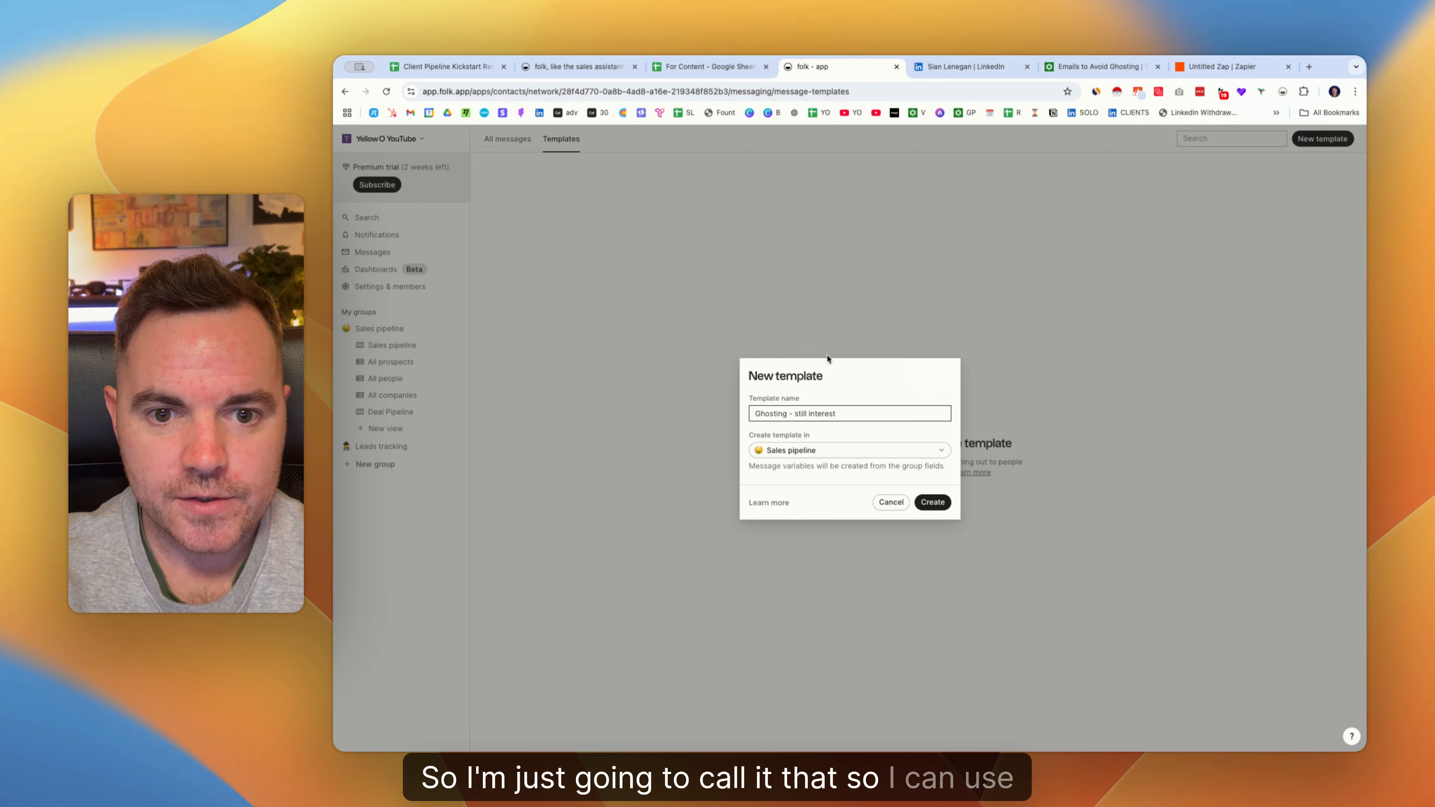
left_click(935, 502)
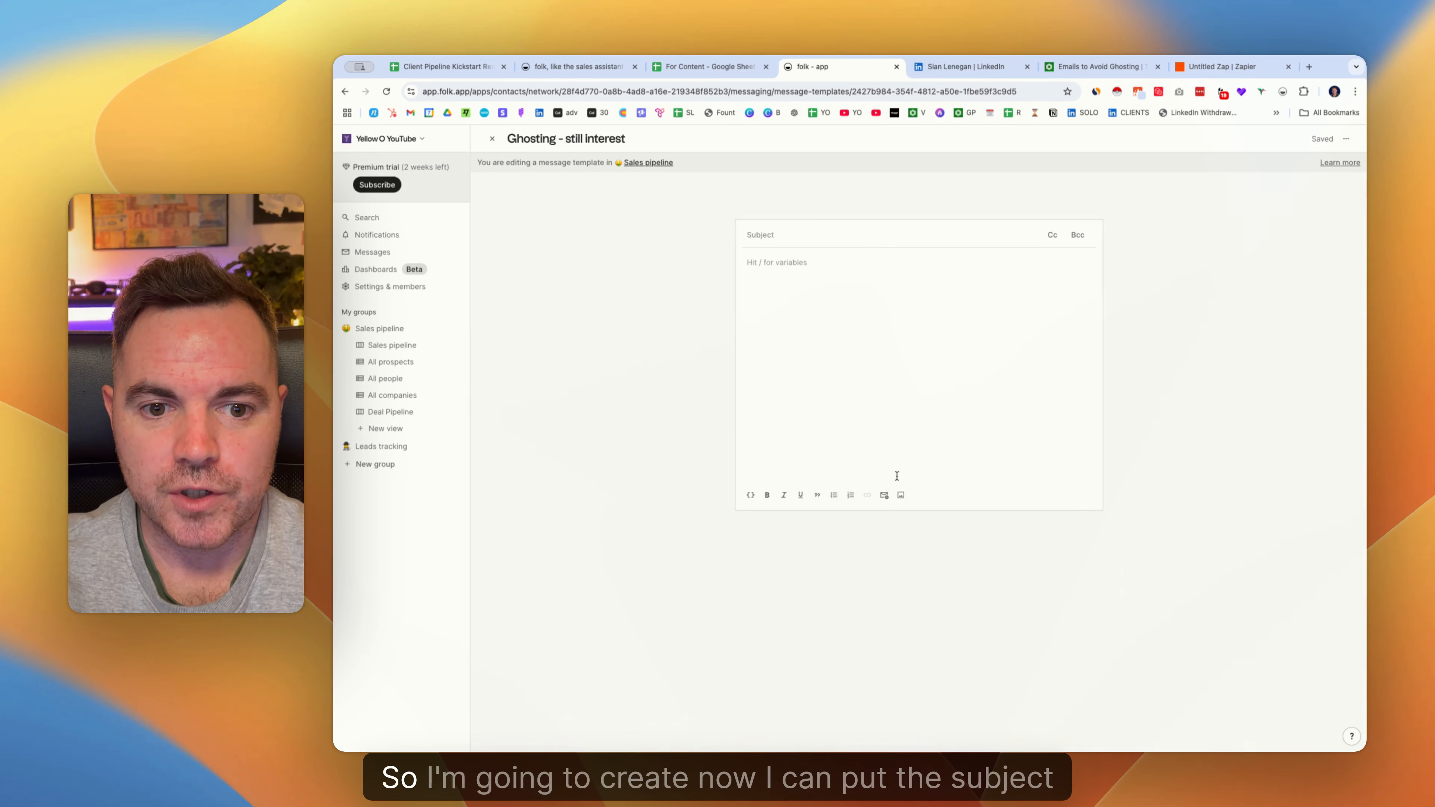
Paste the copied email into the template body and set the subject to 'still interested in Yellow O?'.
left_click(774, 264)
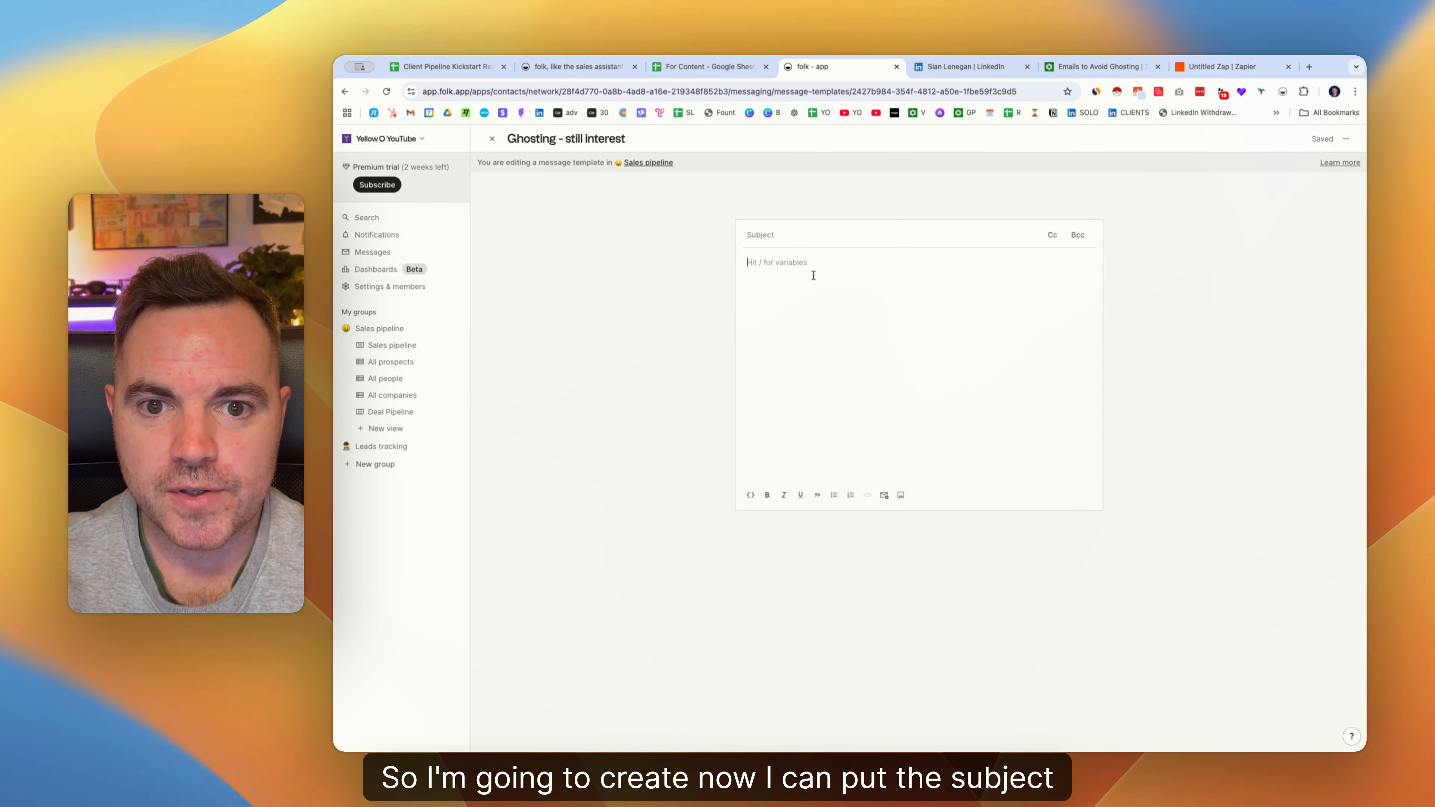
key("super+v")
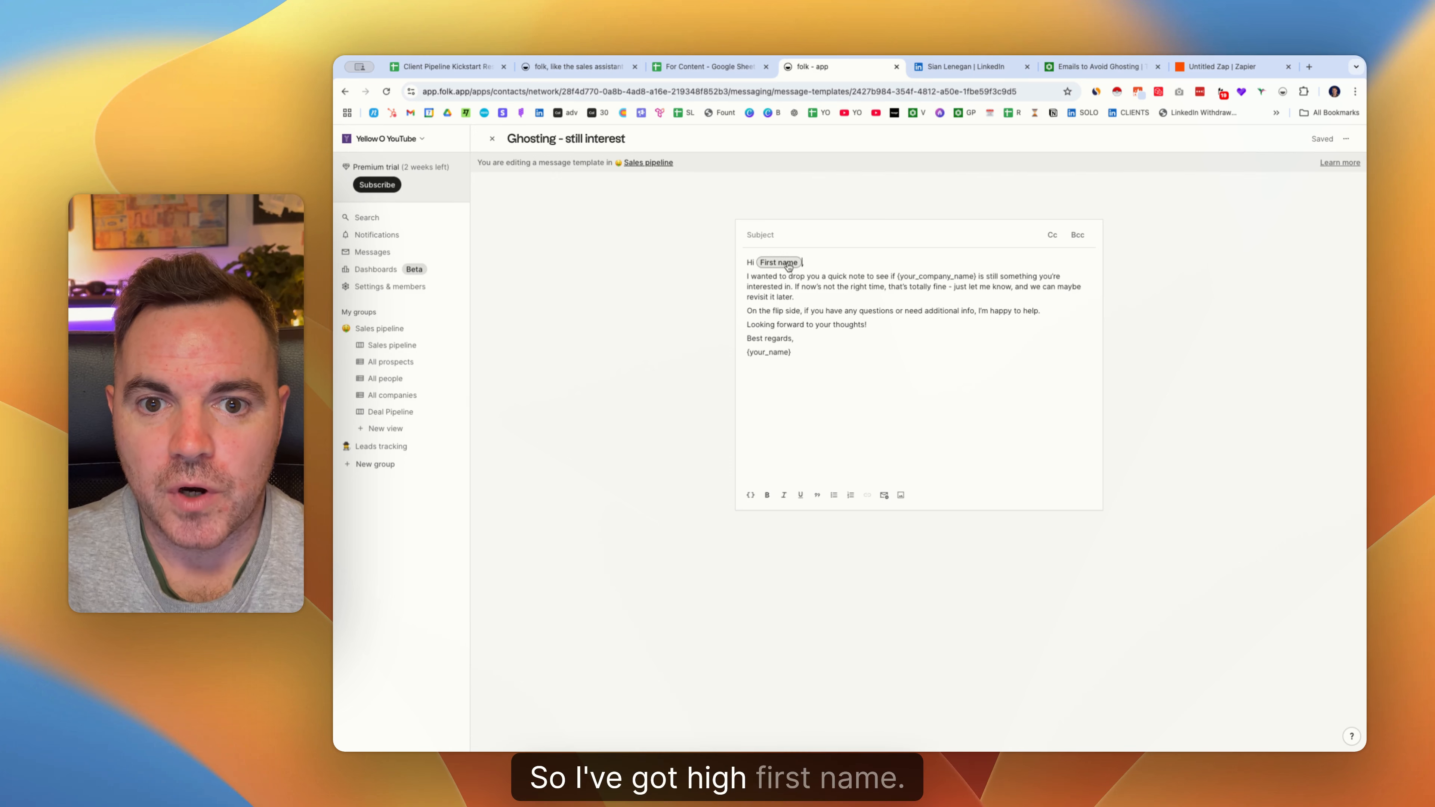
left_click(1079, 70)
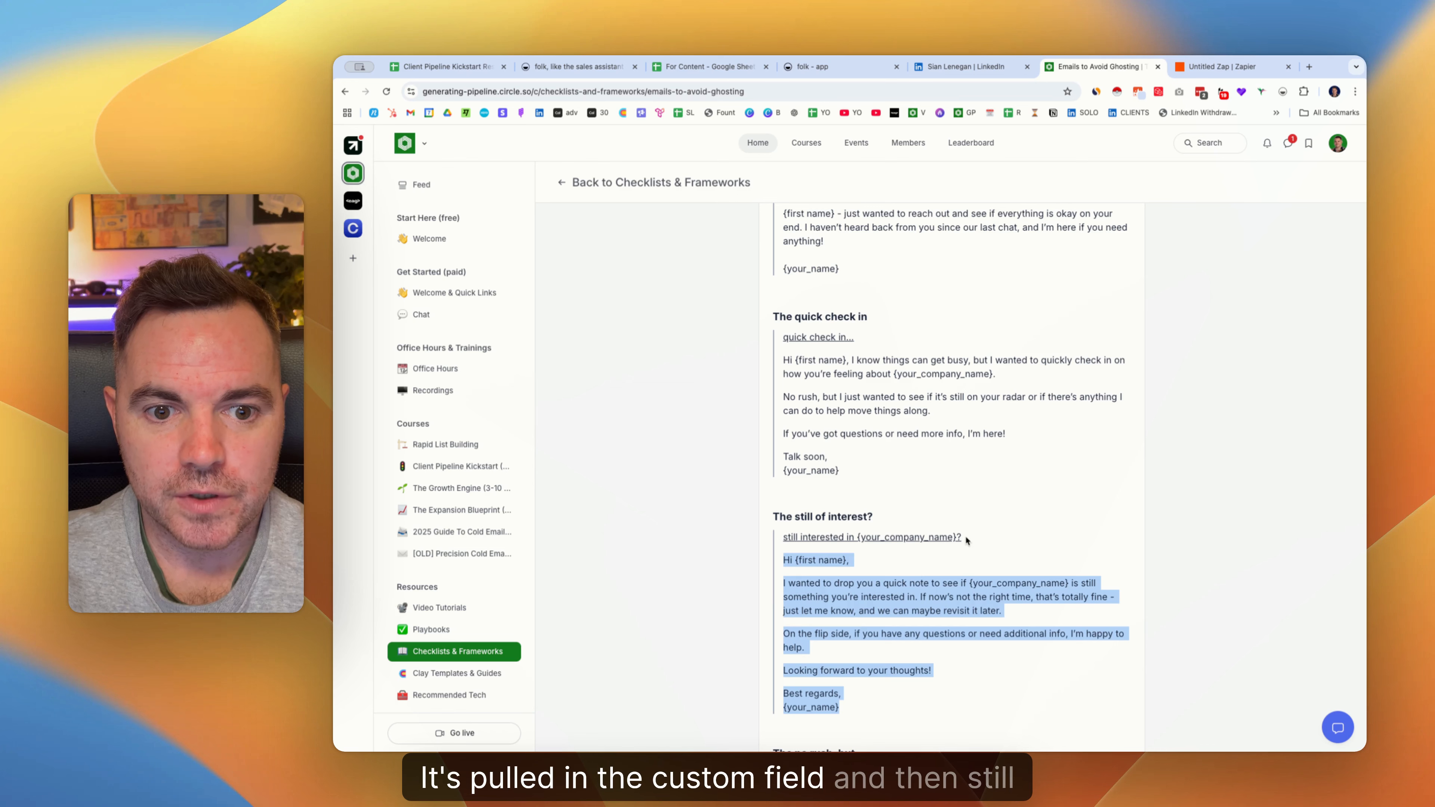
left_click_drag(966, 535, 779, 539)
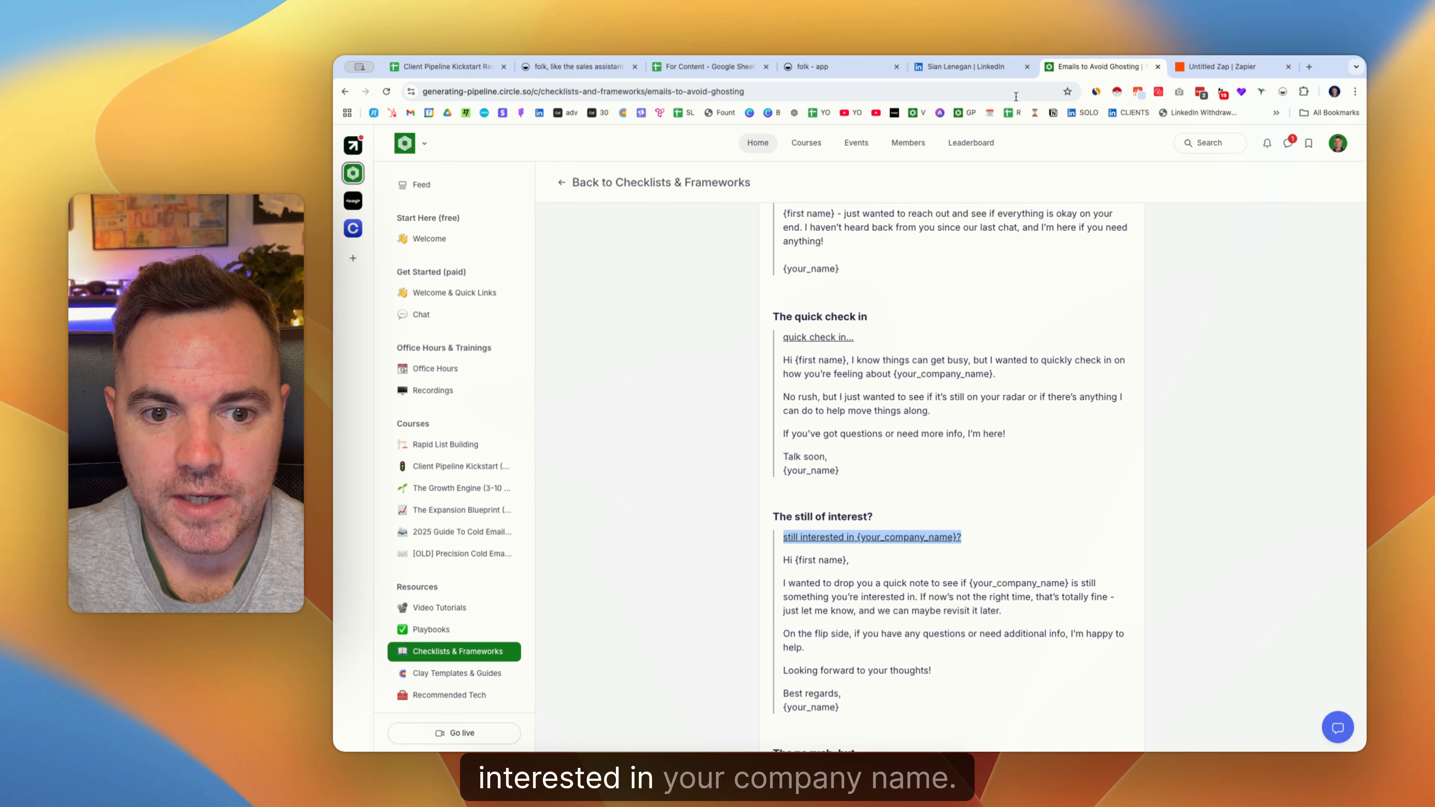
left_click(814, 66)
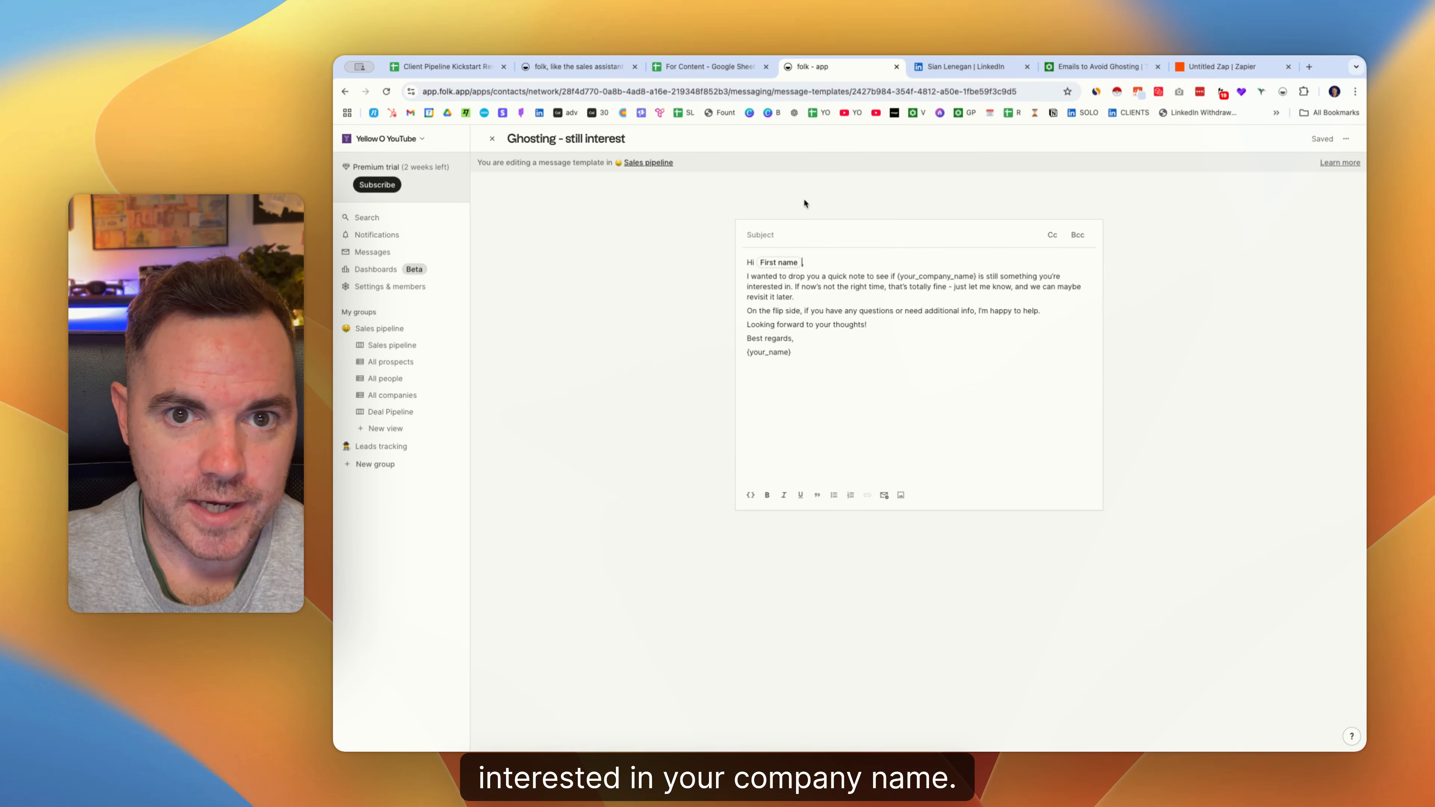
left_click(794, 235)
key("super+v")
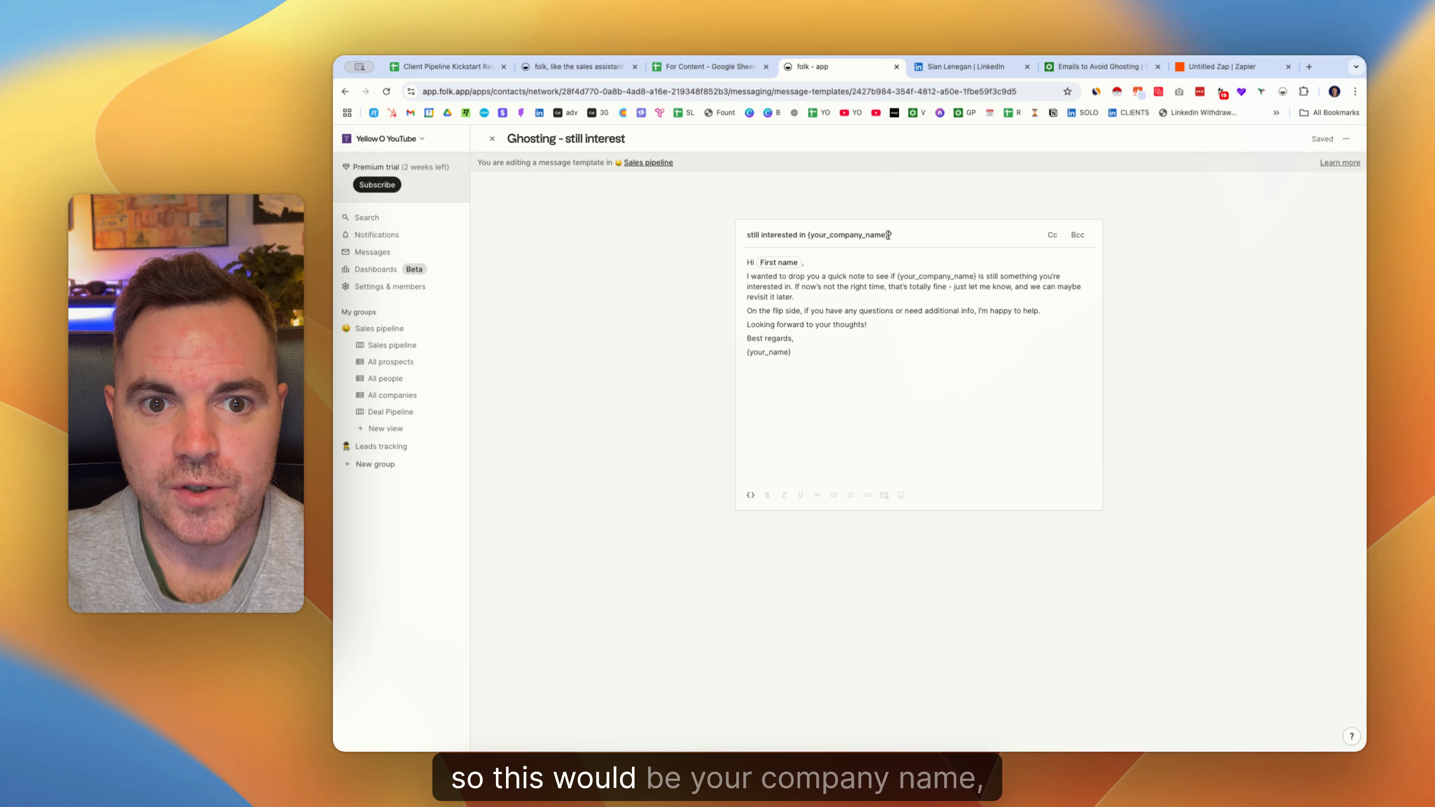
left_click_drag(889, 236, 814, 236)
type("Ye")
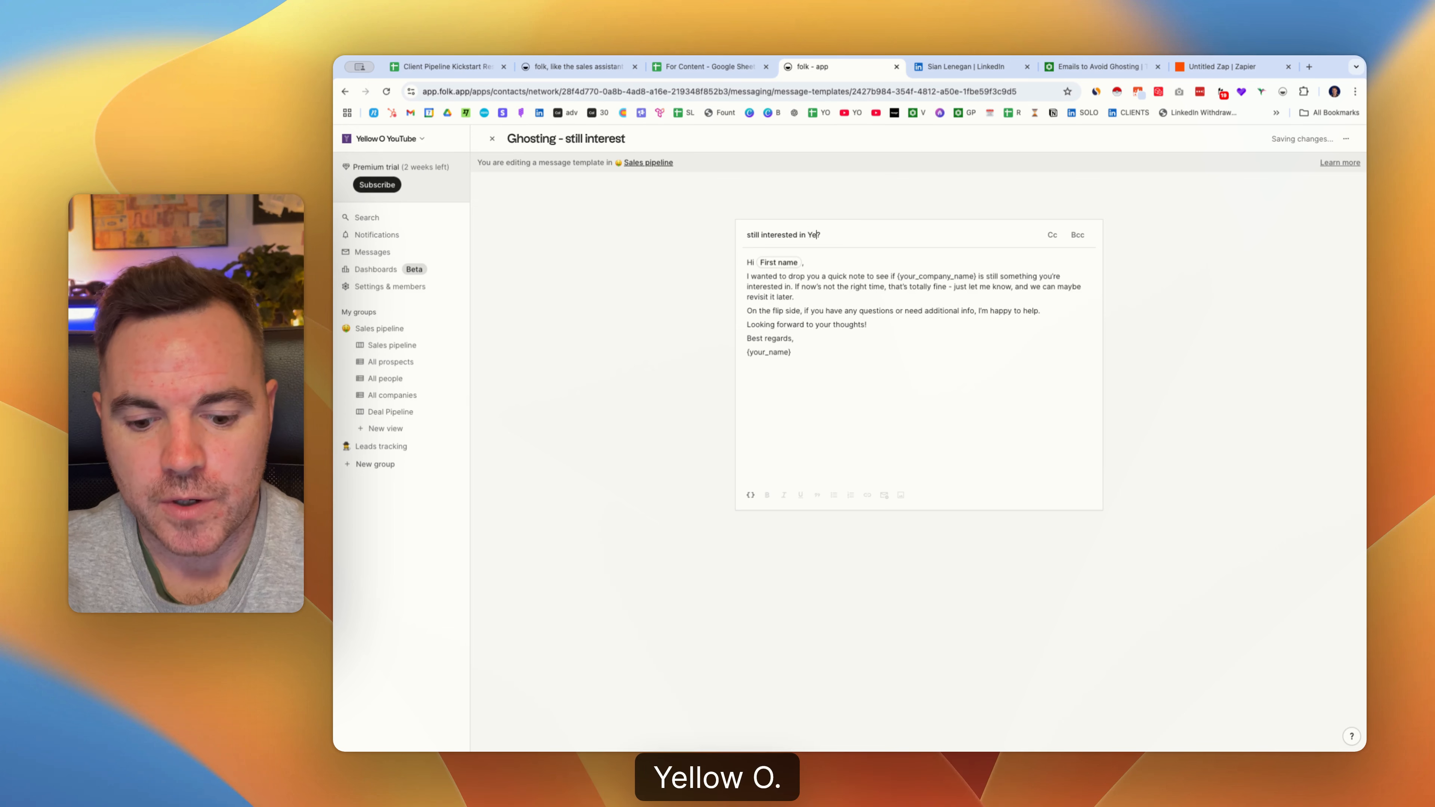
type("llow O")
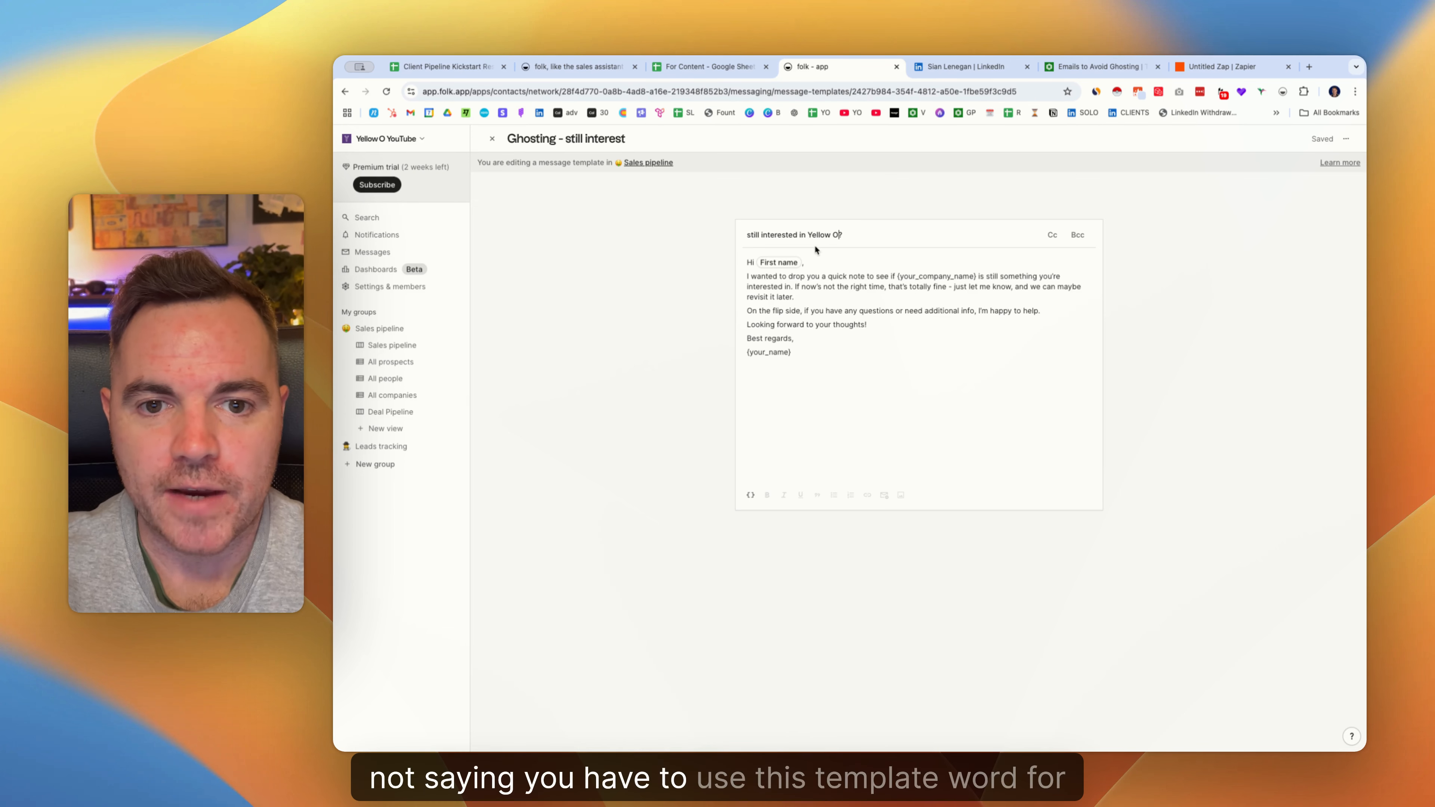
Add blank lines after the greeting and before the 'On the flip side' paragraph.
left_click(814, 262)
key("Return")
key("Down")
key("Down")
key("Down")
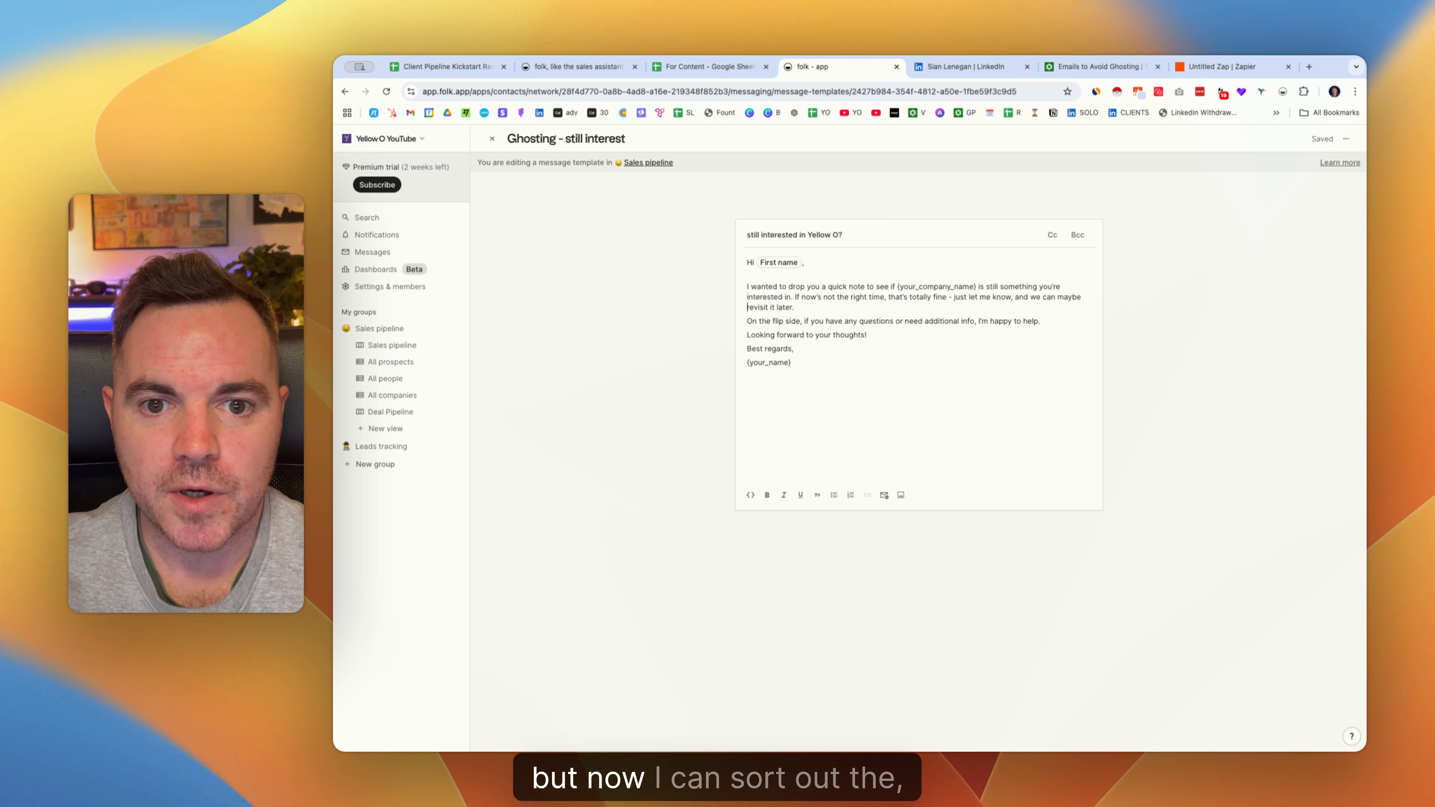
key("Down")
key("Return")
key("Down")
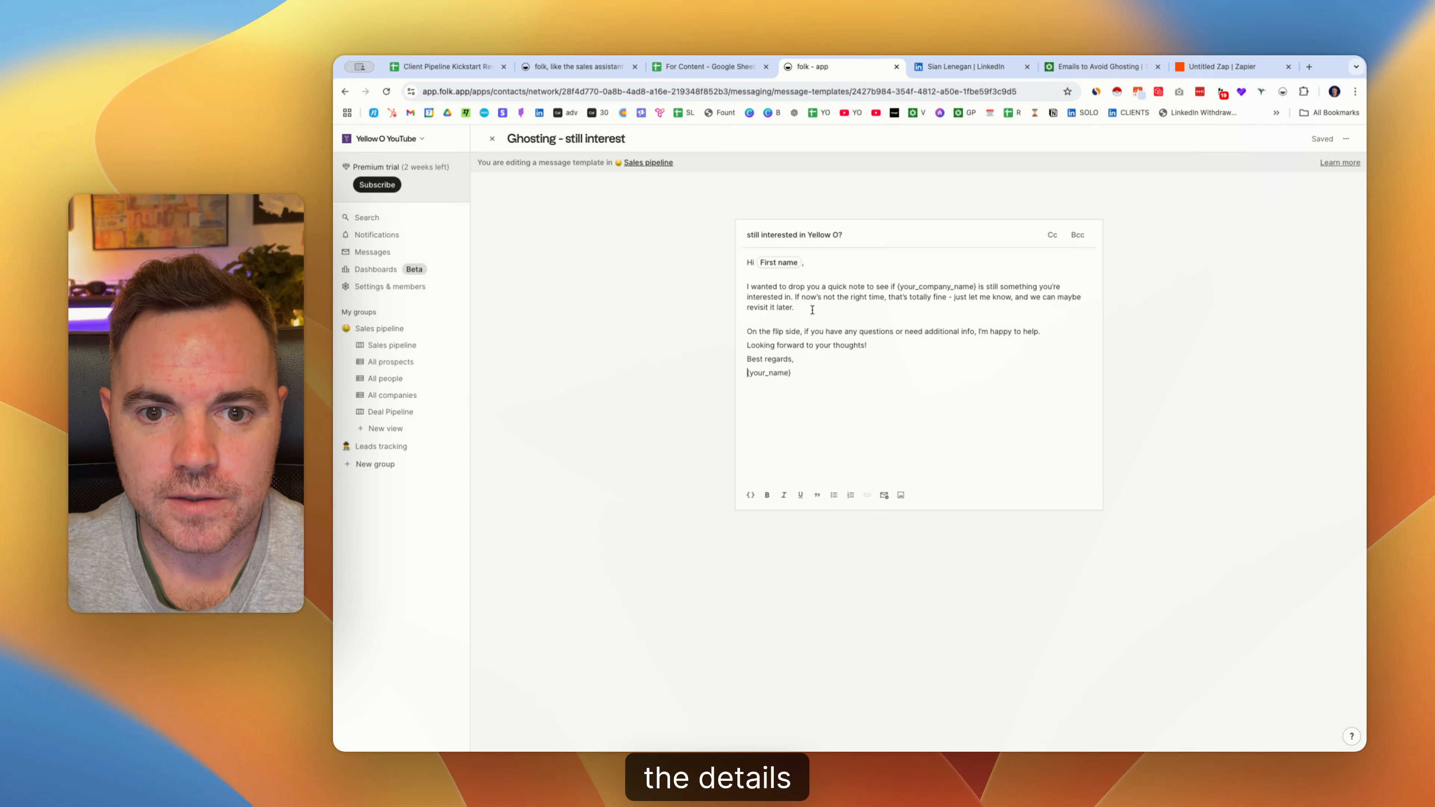
Replace the {your_name} placeholder in the sign-off with the sender's first name.
key("shift+End")
key("BackSpace")
type("/")
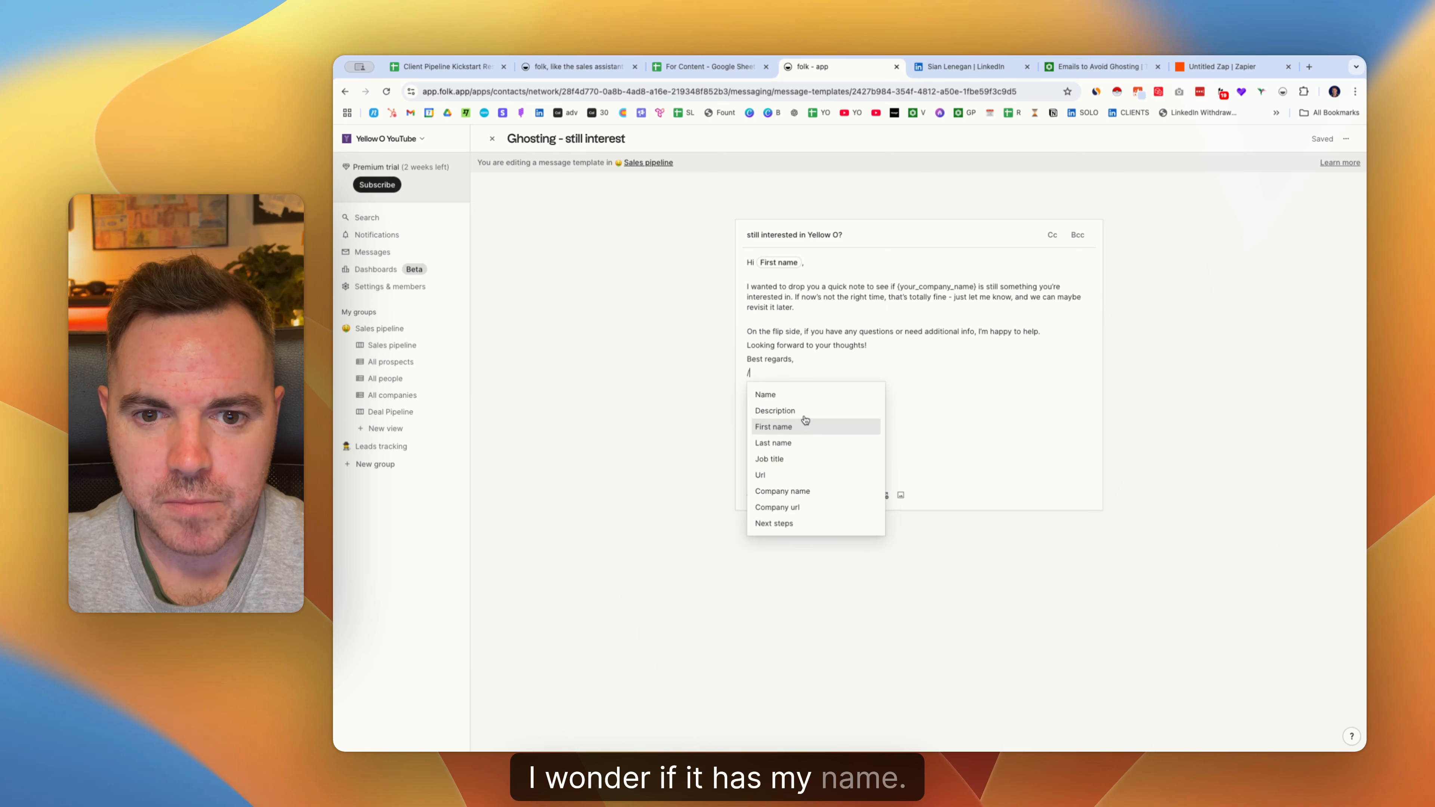
key("BackSpace")
type("Mark")
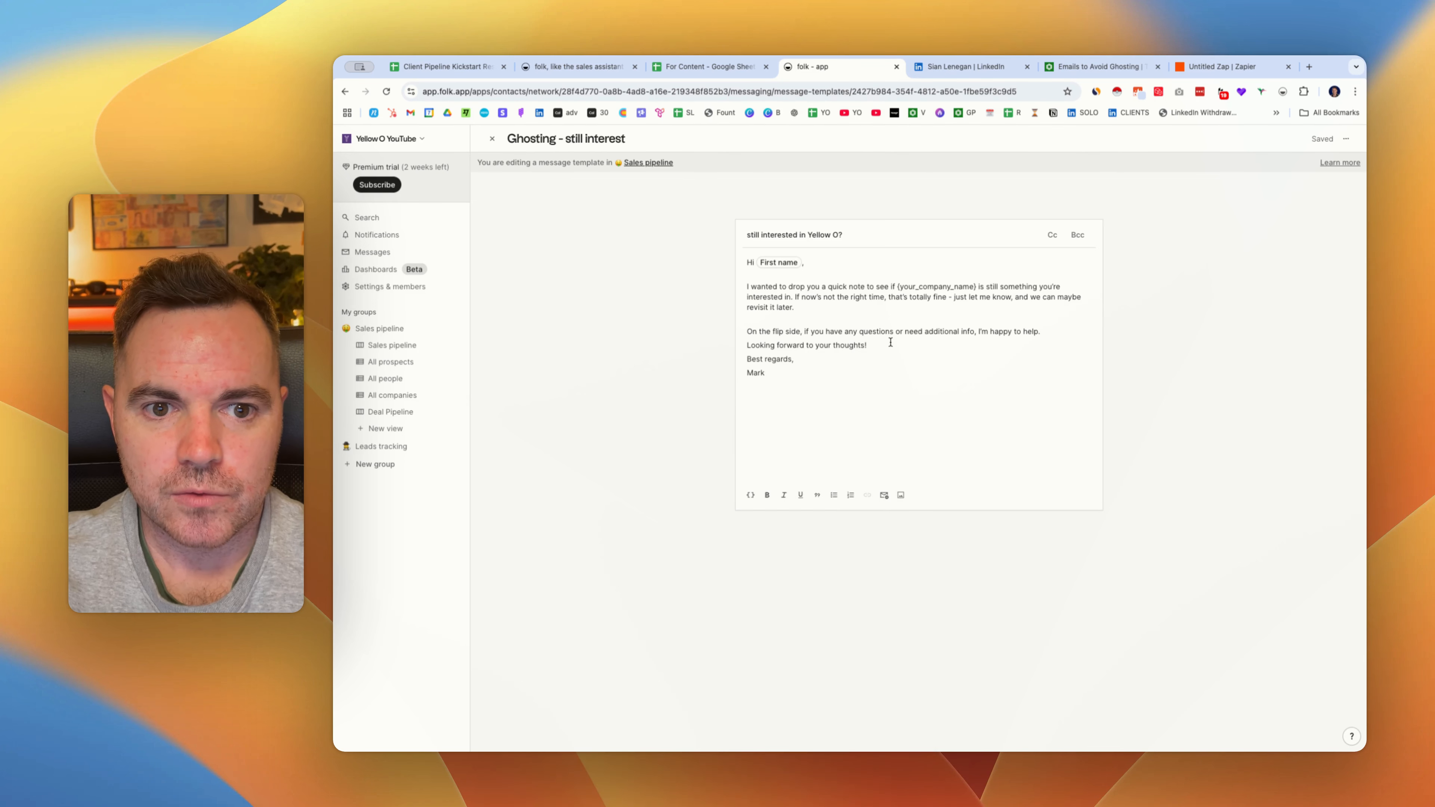
left_click(890, 357)
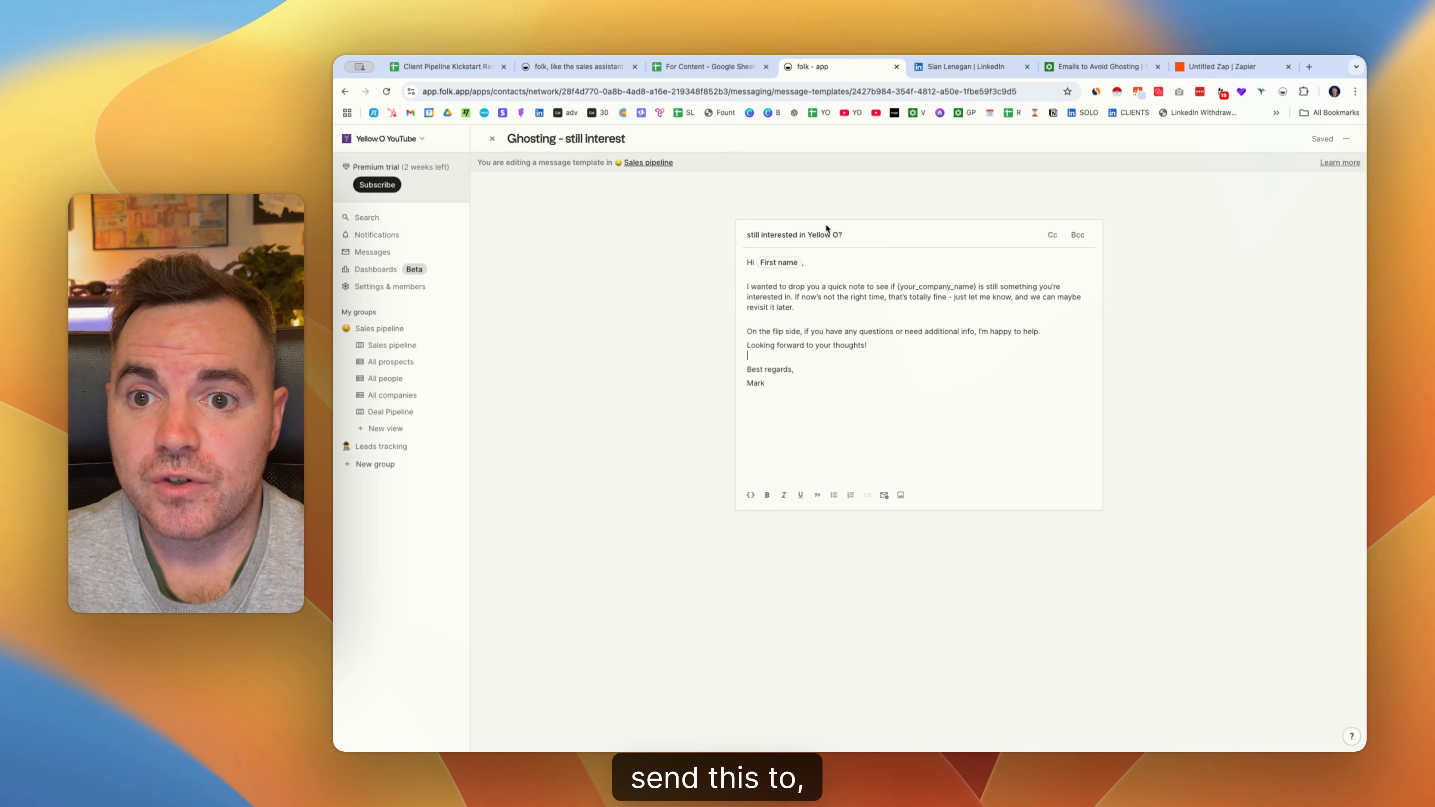
left_click(1344, 140)
left_click(771, 224)
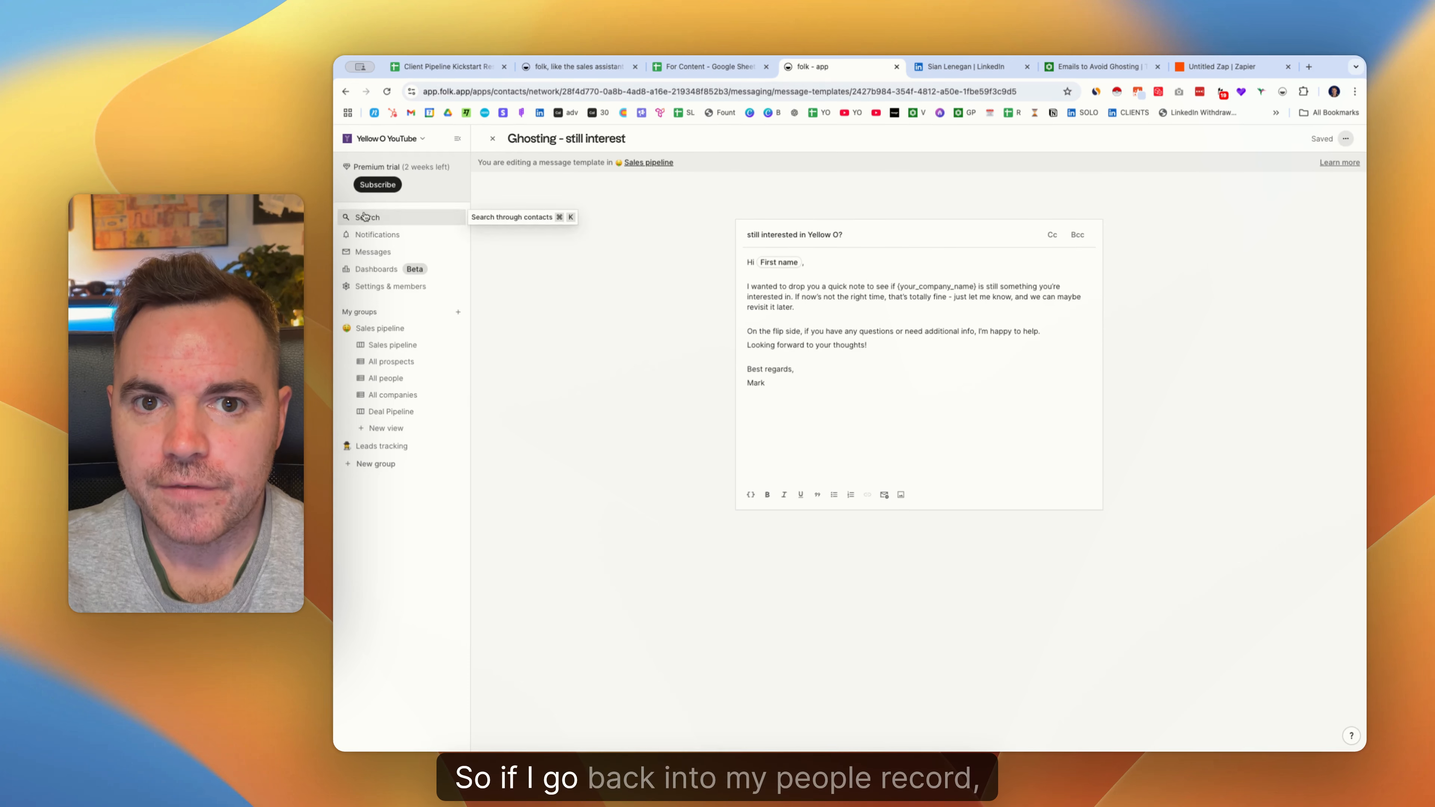
From All people in Sales pipeline, open the Business Coach contact and start an email.
left_click(395, 378)
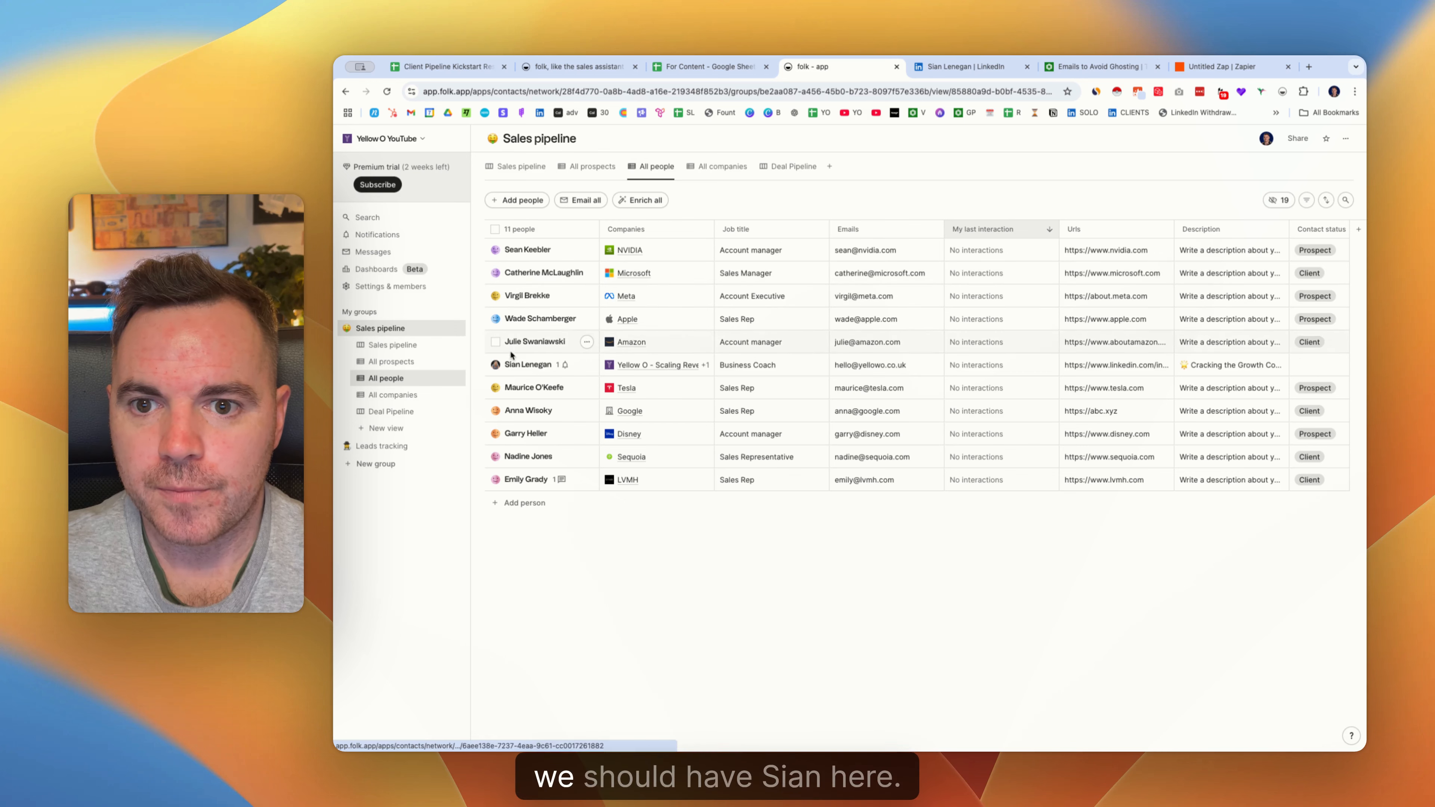
left_click(531, 367)
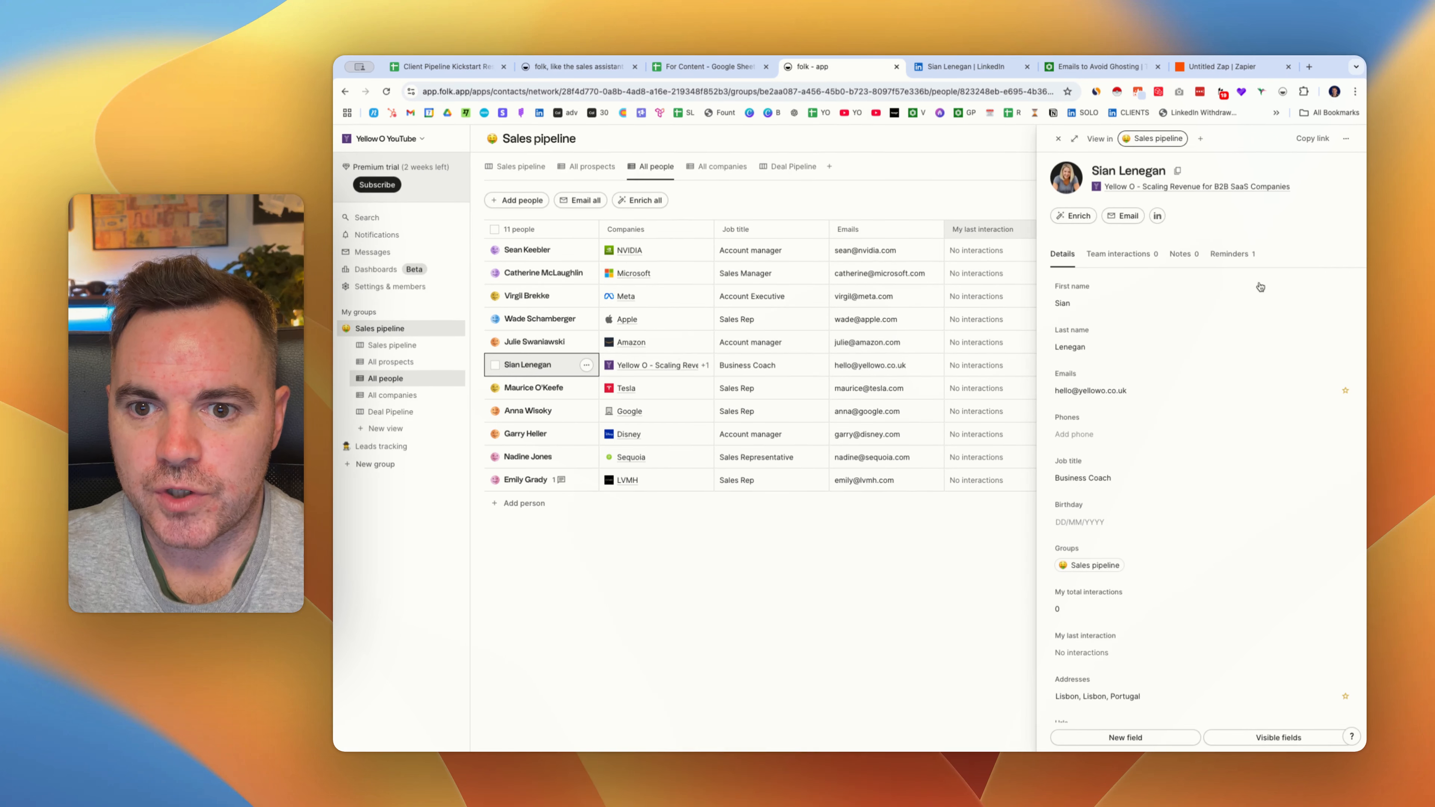
left_click(1123, 216)
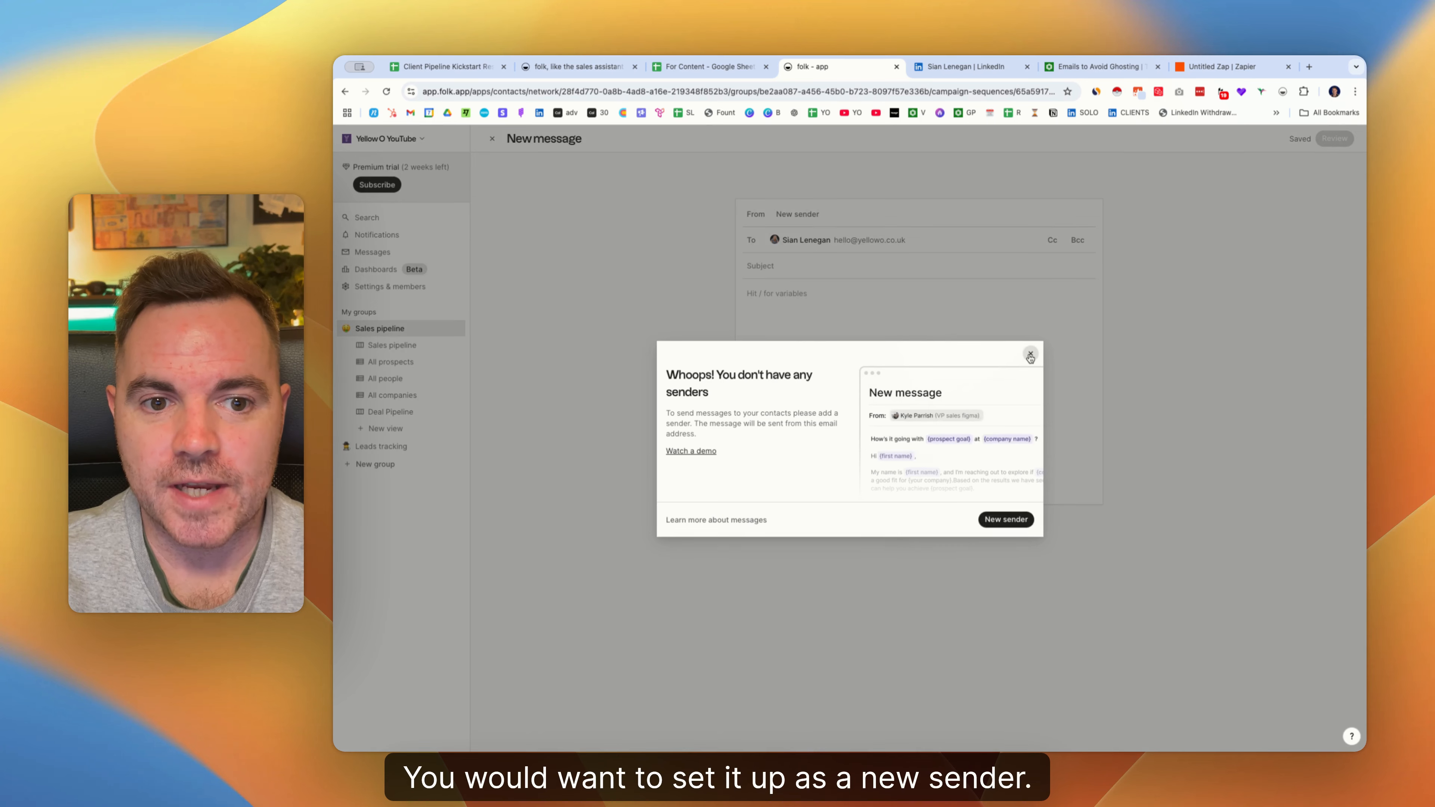
Dismiss the no-senders warning and apply the 'Ghosting - still interest' template to the message.
left_click(1031, 353)
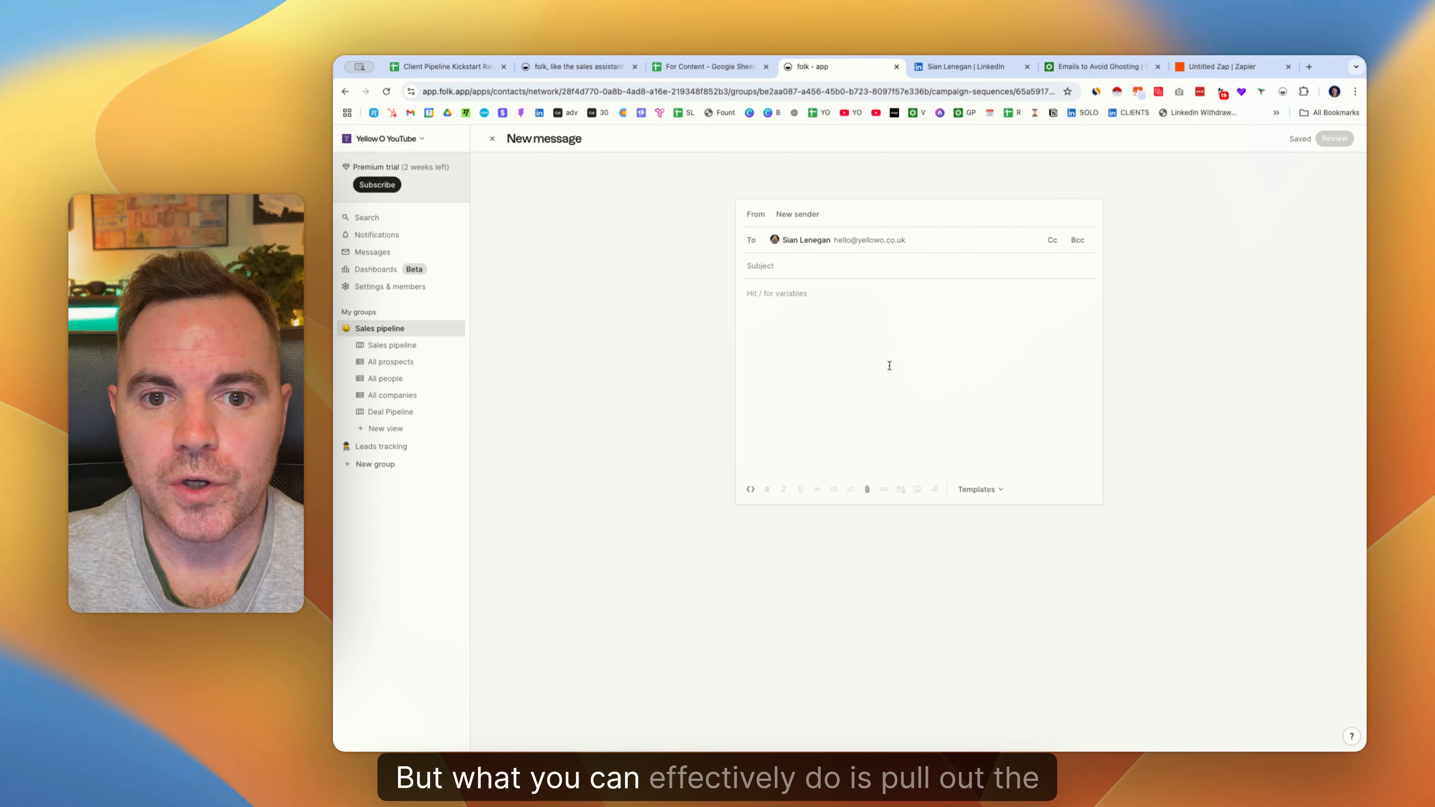
left_click(1002, 494)
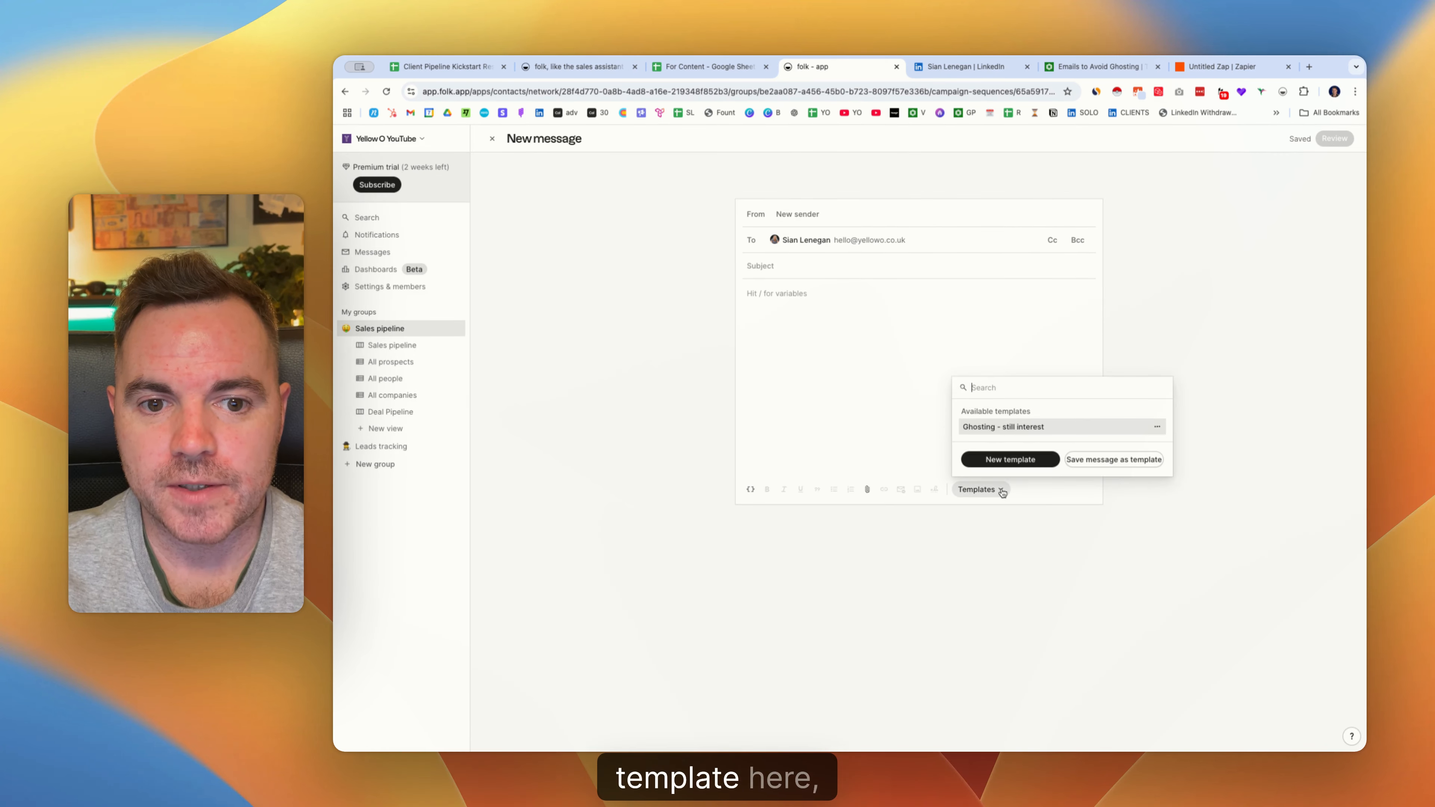
left_click(1010, 428)
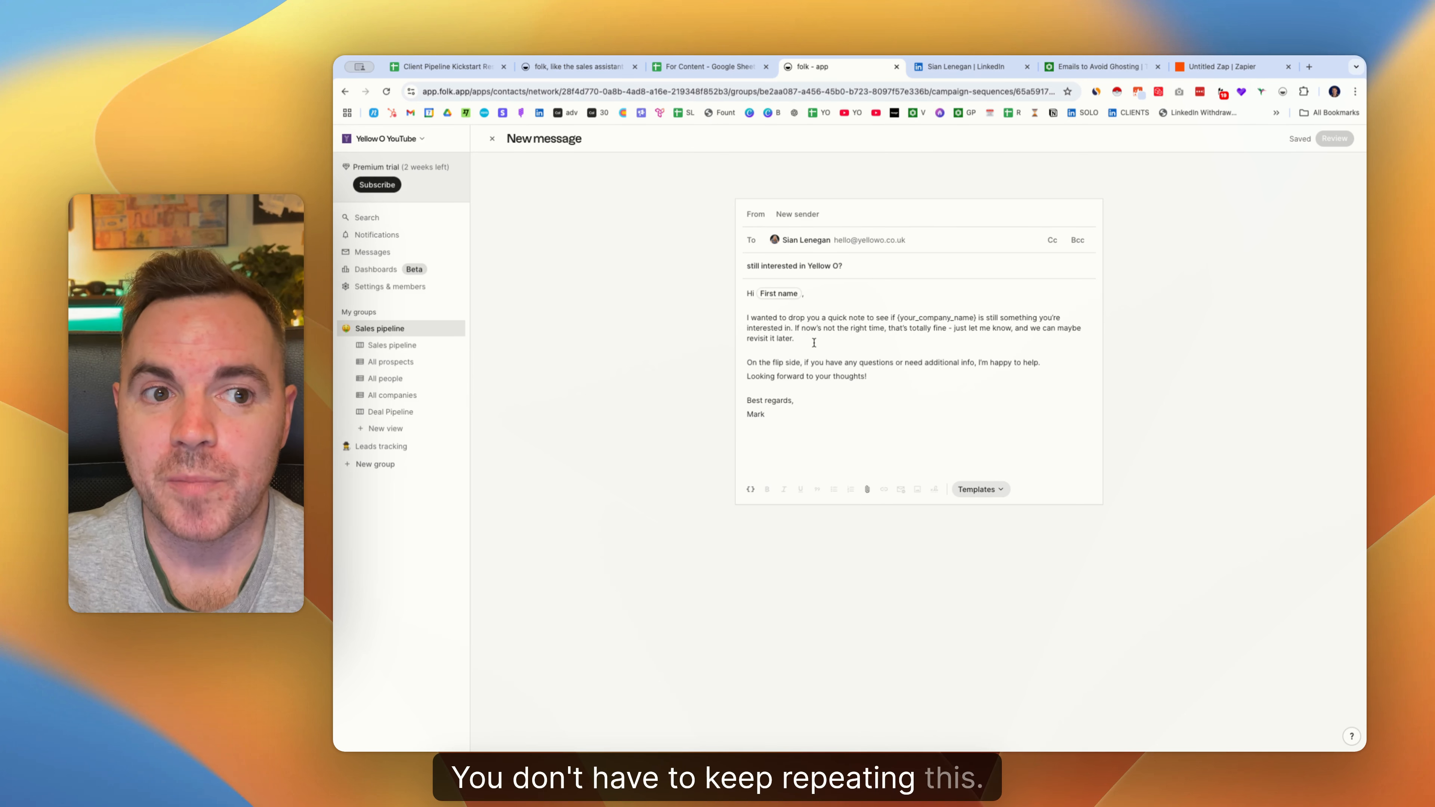
mouse_move(1331, 139)
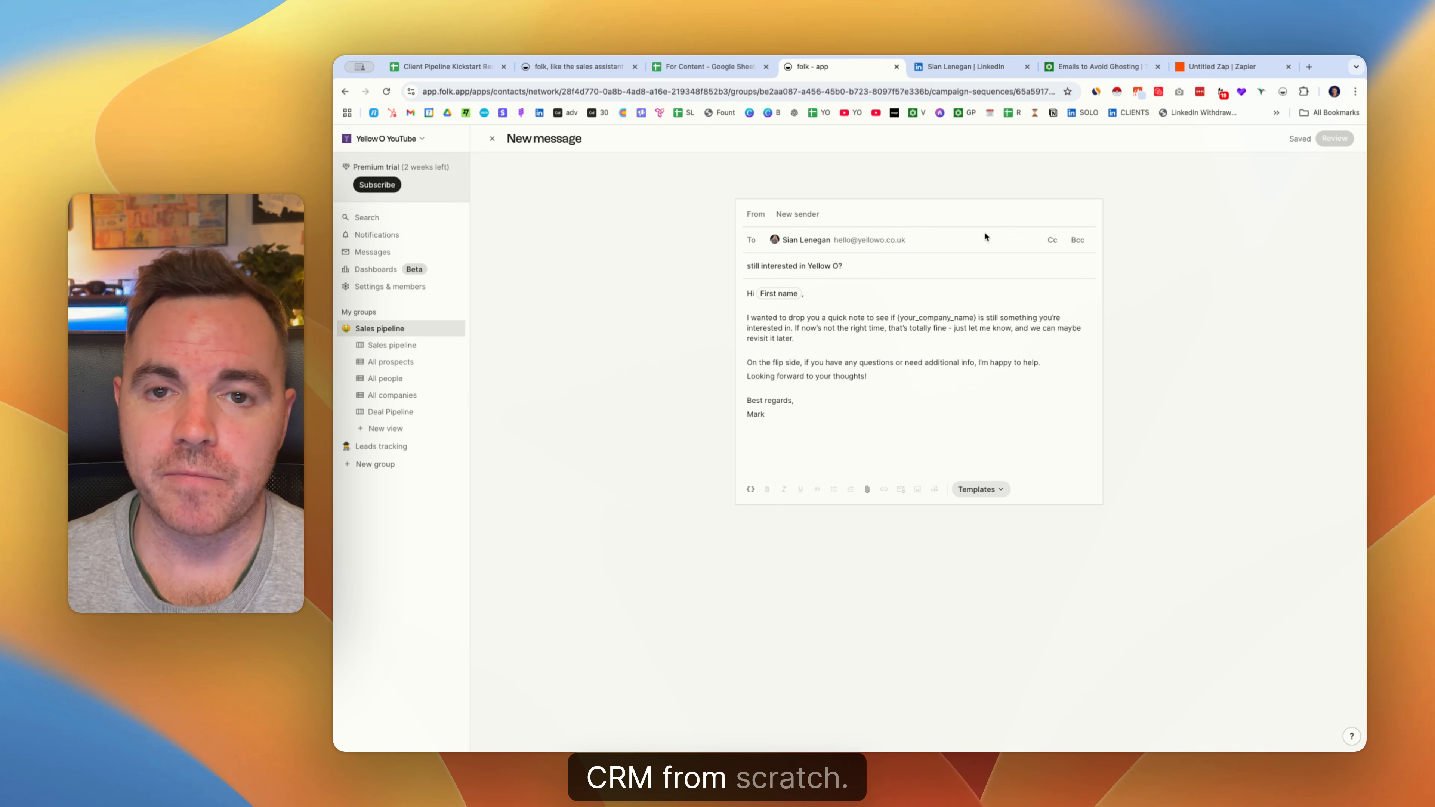
left_click(440, 66)
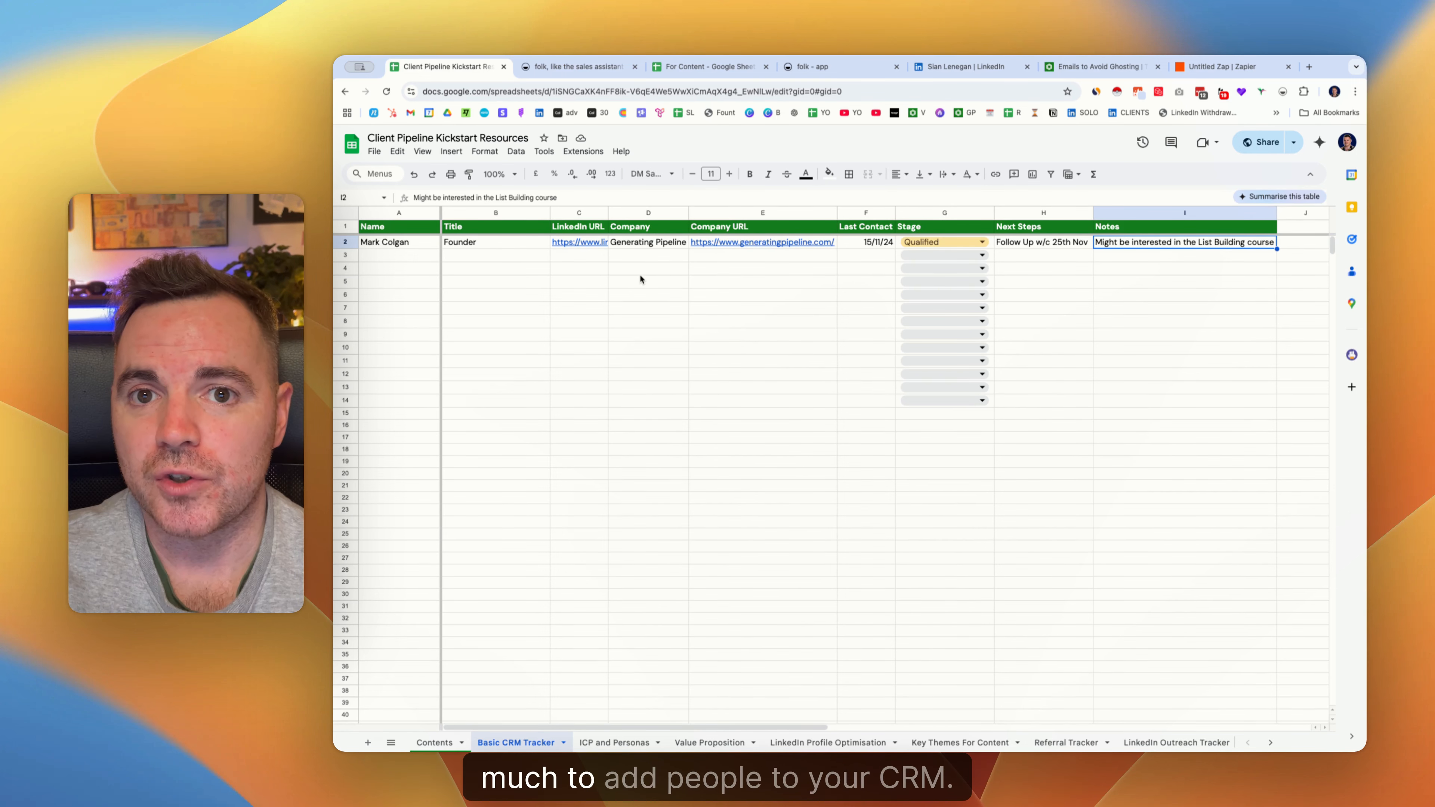
On folk.app, jump to the Sales research section and scroll down to 'Personal outreach, at scale'.
key("ctrl+Tab")
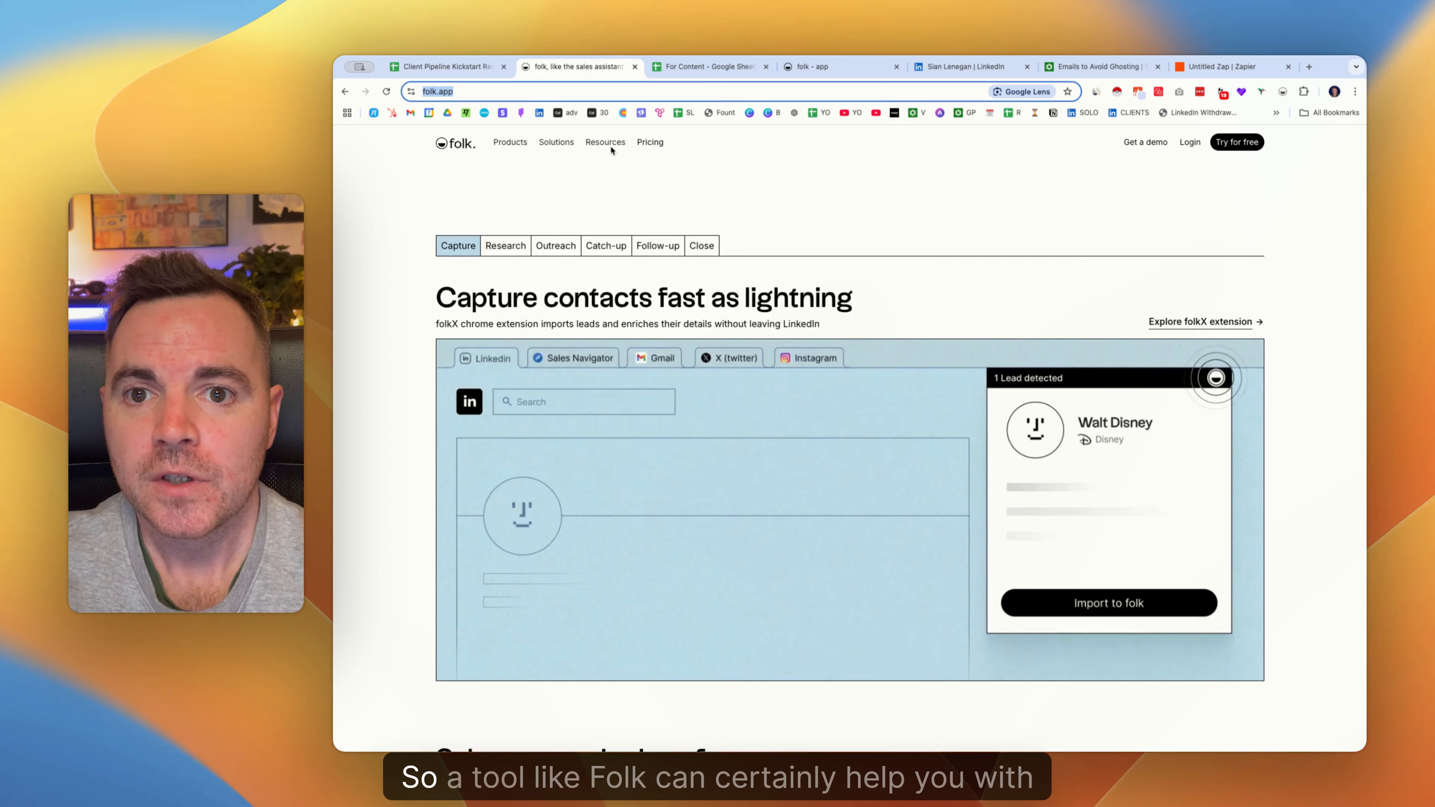
left_click(507, 221)
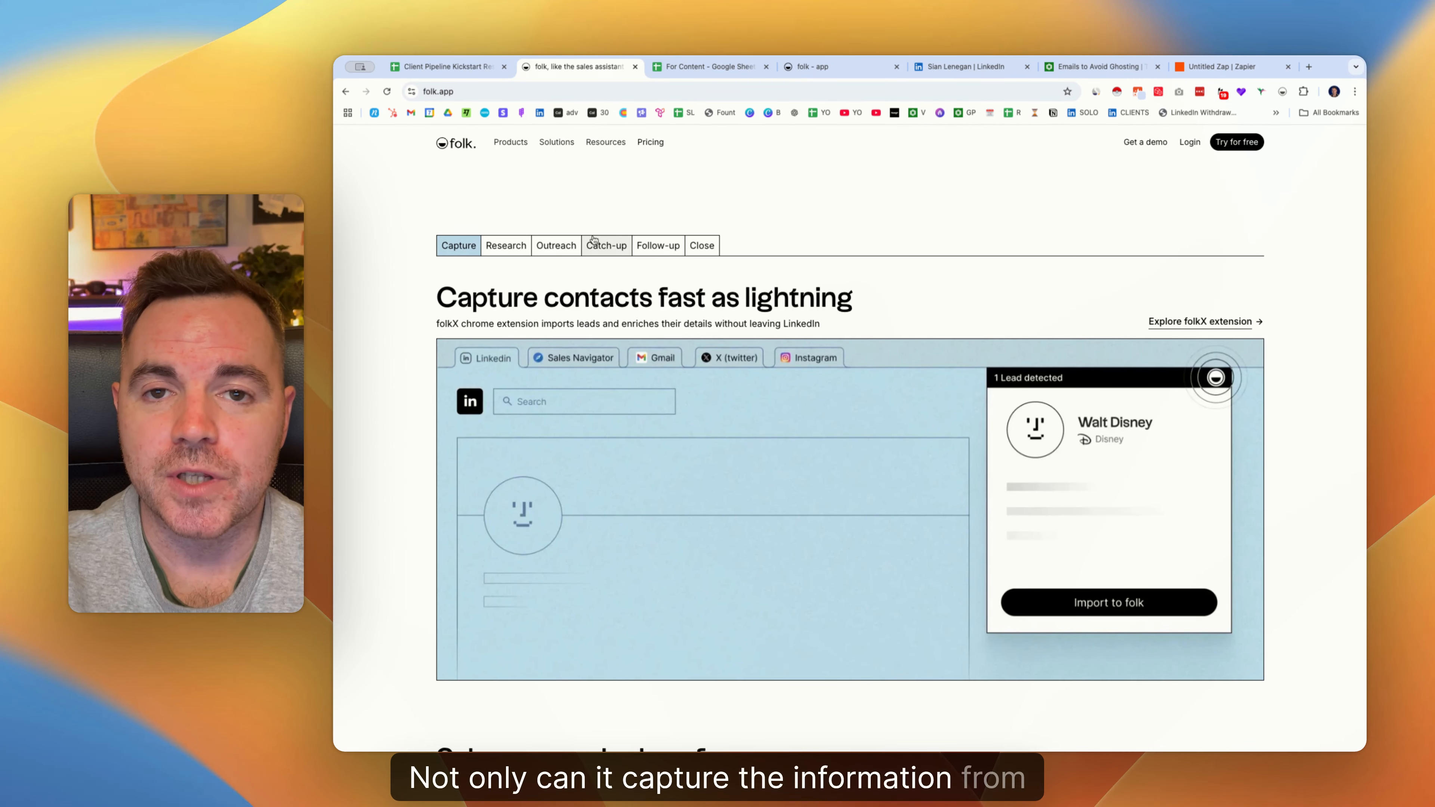
left_click(507, 244)
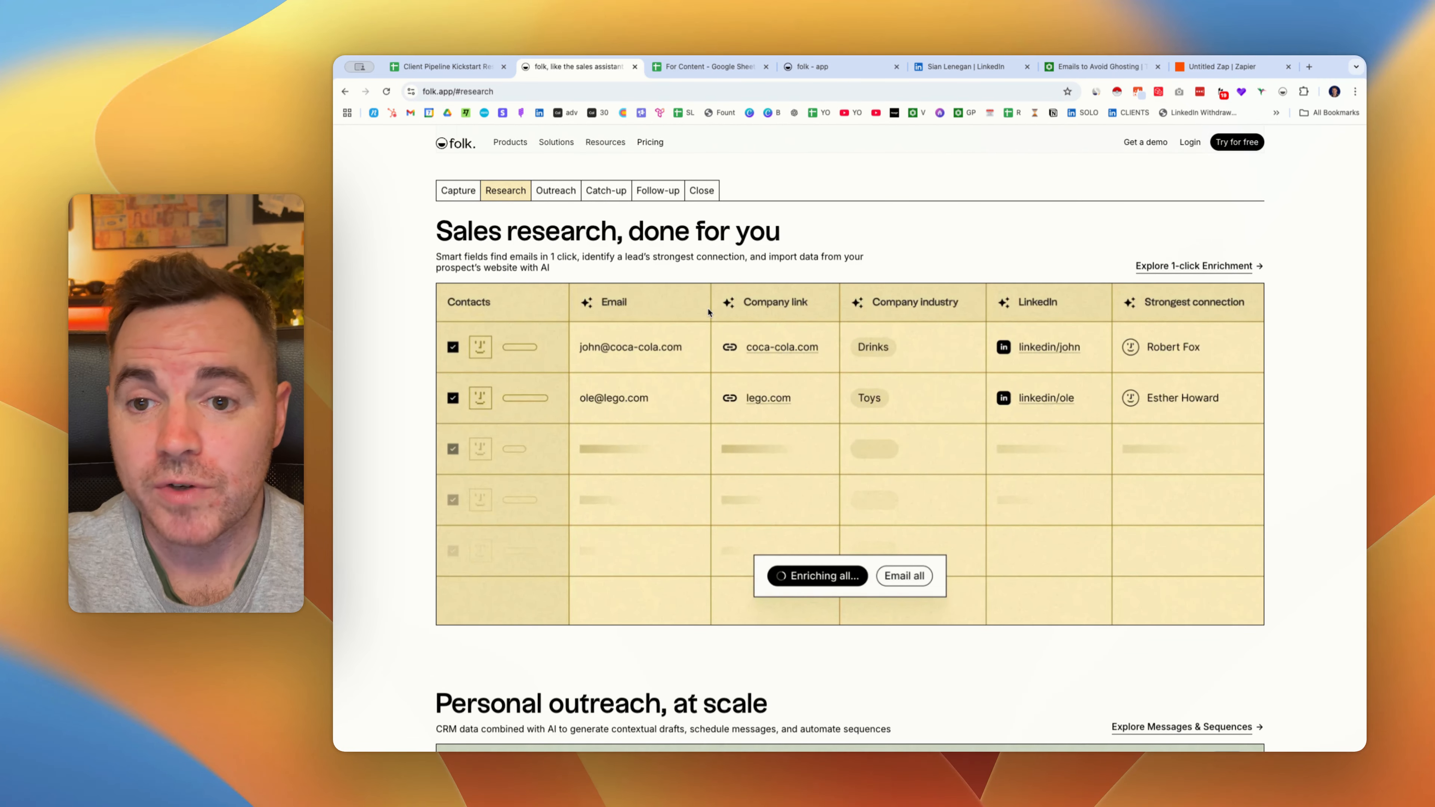
scroll(708, 313, "down", 1)
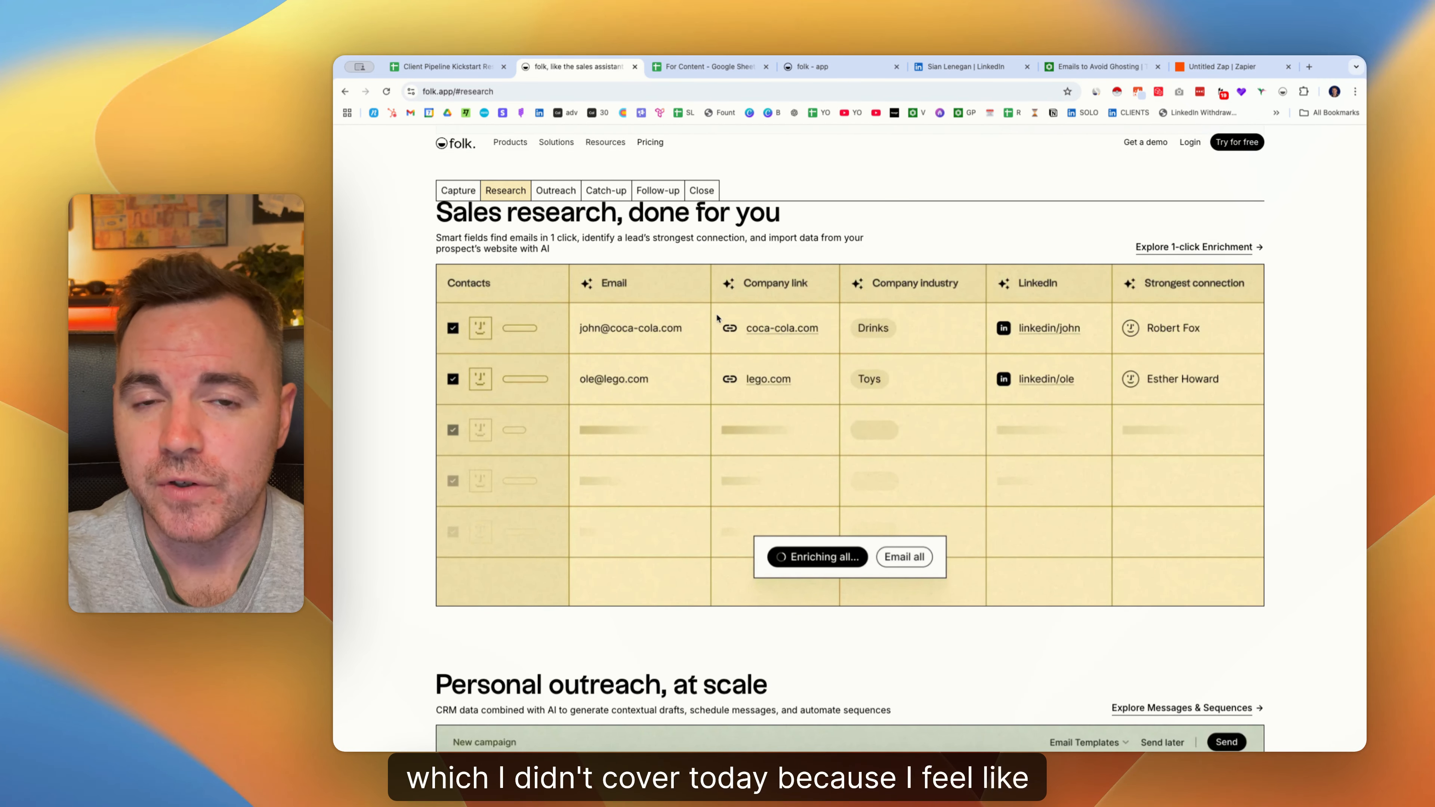
scroll(677, 265, "down", 1)
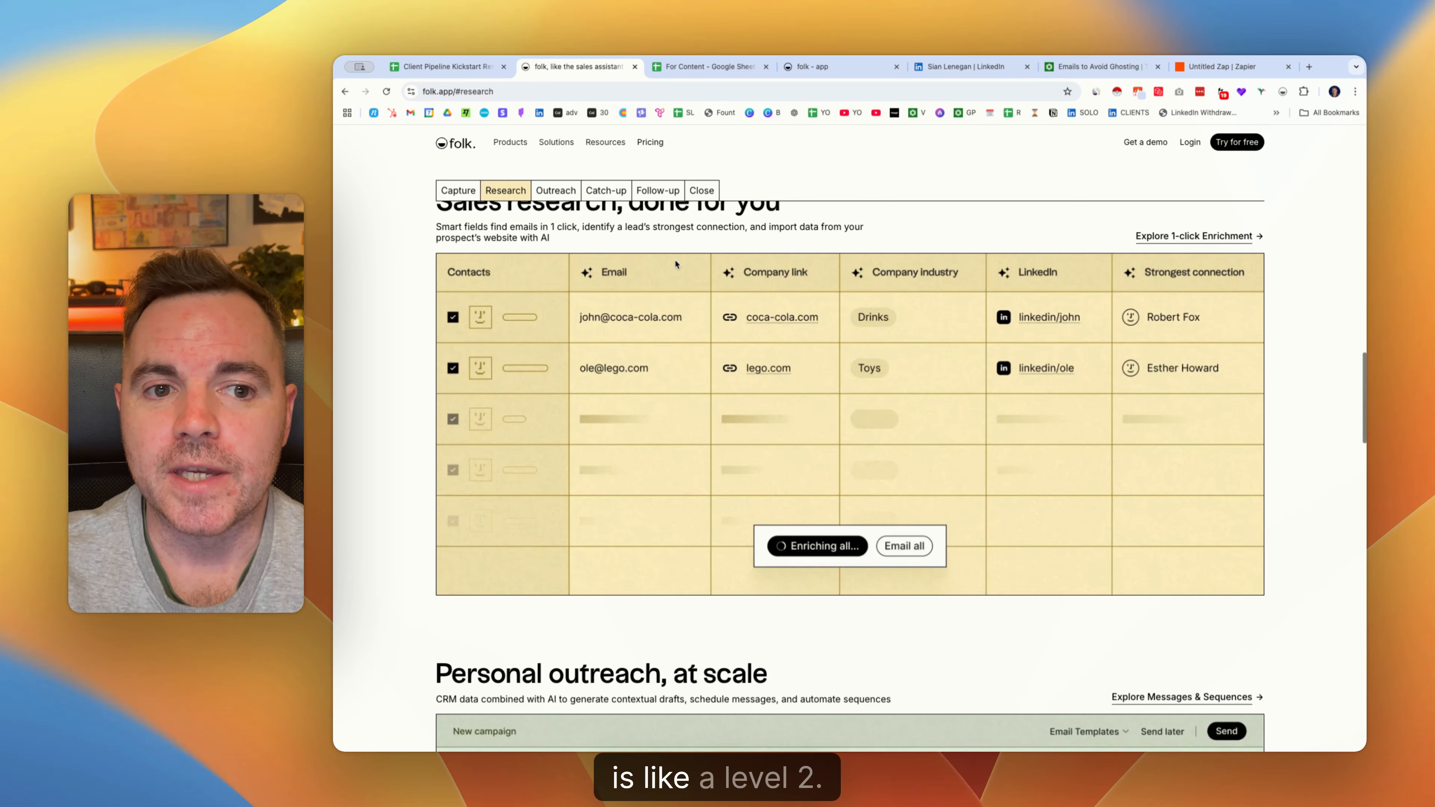
scroll(675, 264, "down", 10)
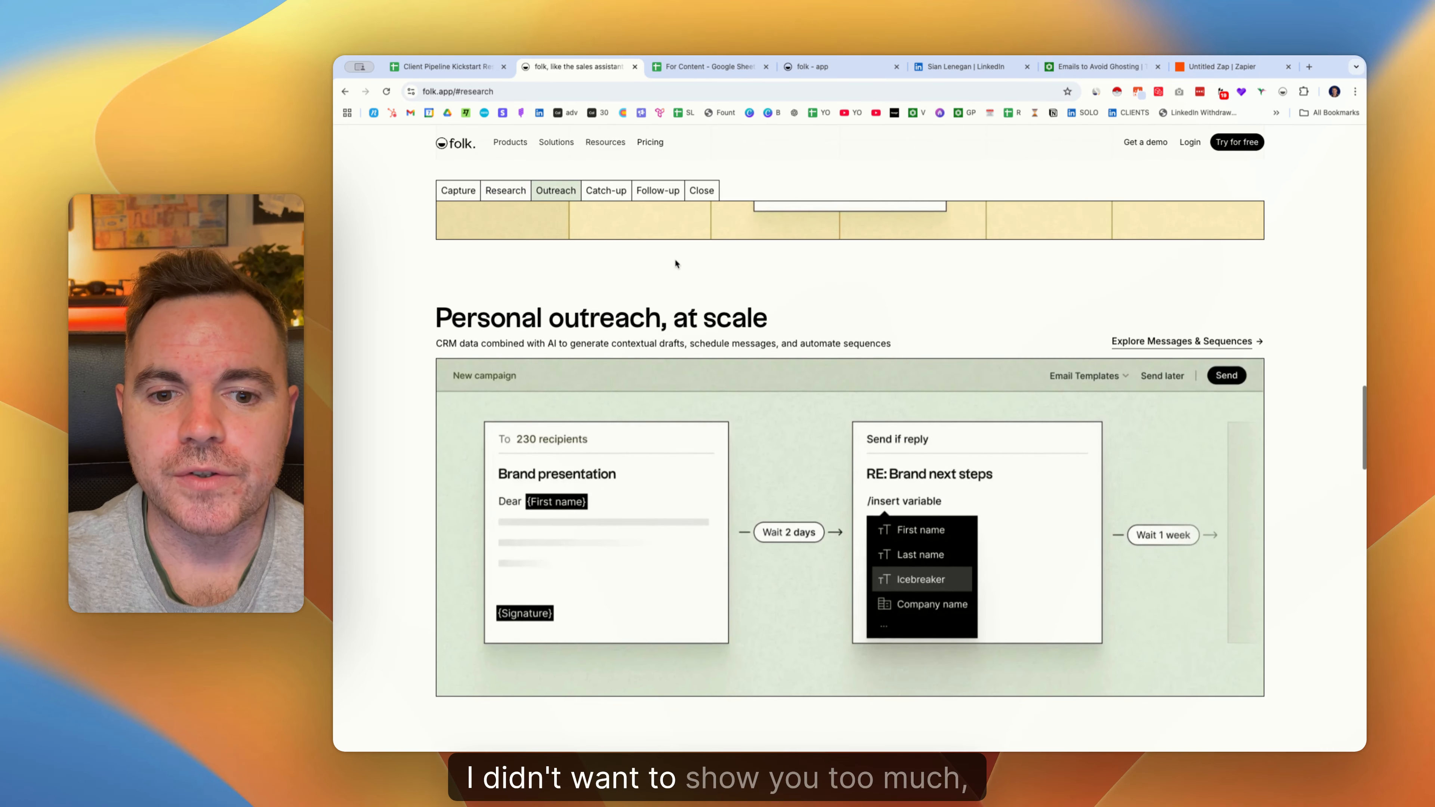